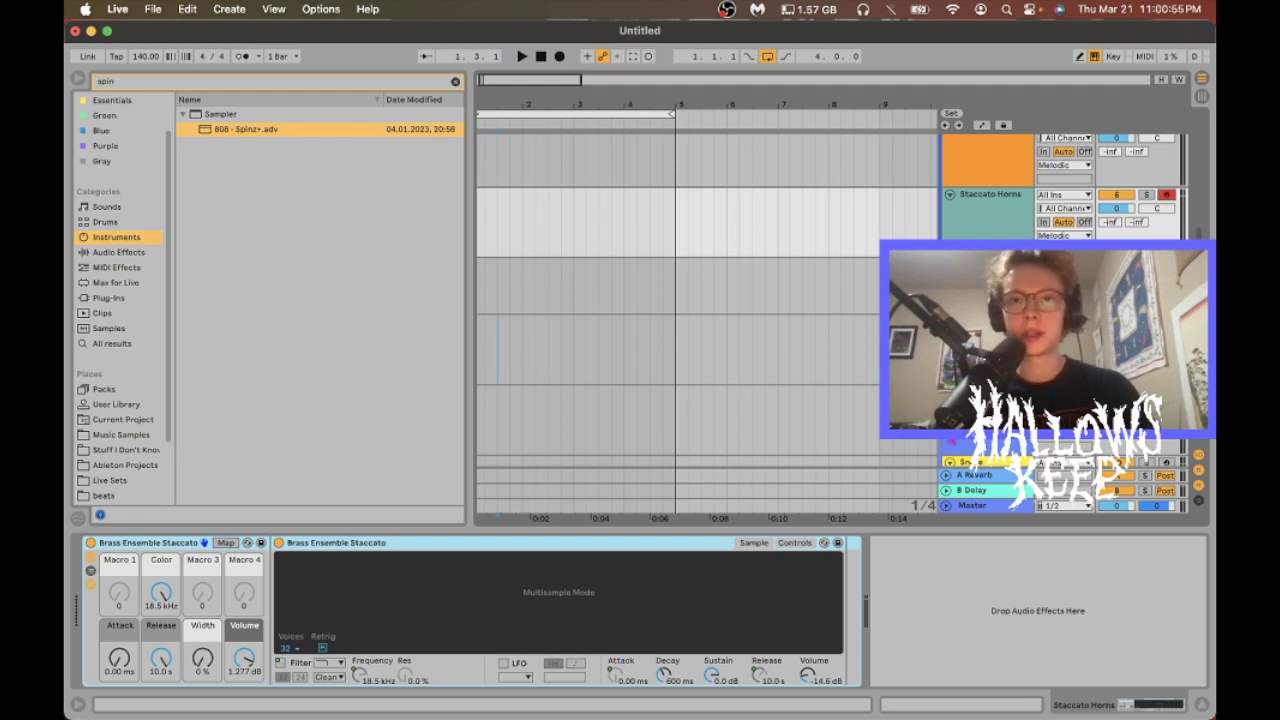
- Switch to the Clock app's ten-minute timer and return to Ableton Live
key(super+Tab)
key(Tab)
key(Tab)
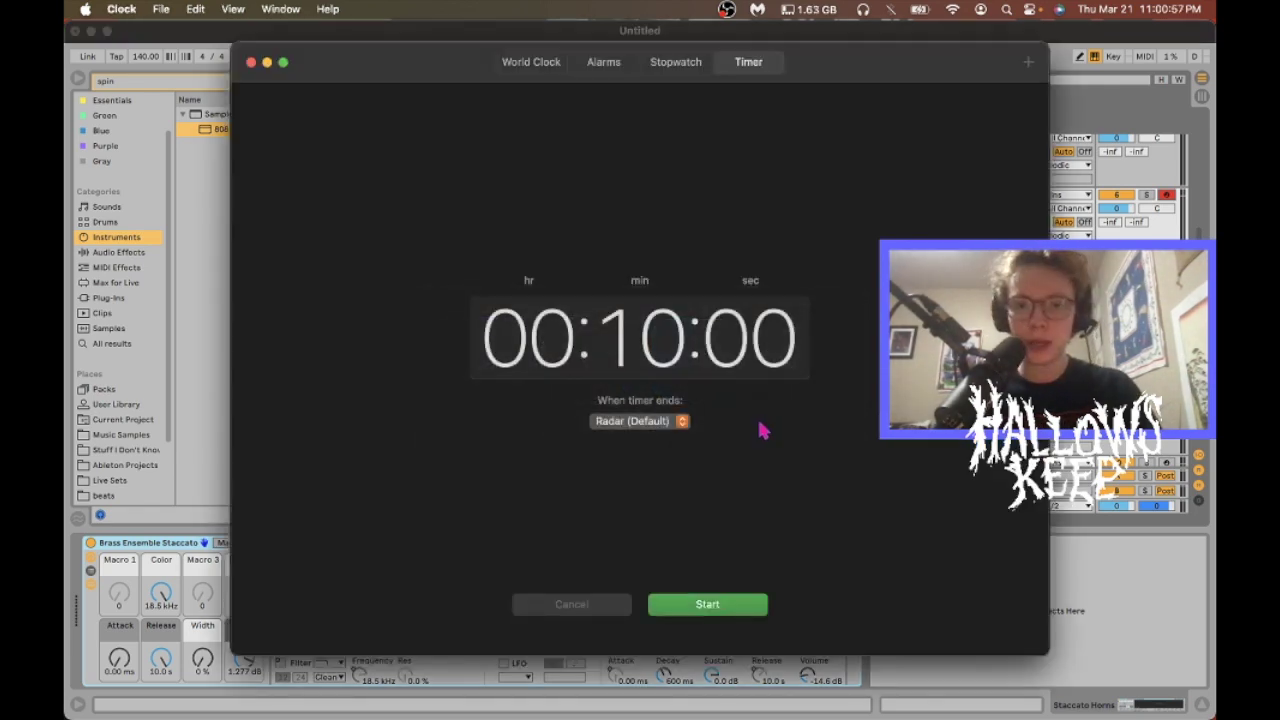
key(super+Tab)
- Look through the Melodic group's tracks, opening each one's instrument from Piano Pad to Trombone
scroll(970, 200, up, 3)
scroll(970, 200, down, 5)
scroll(970, 200, up, 2)
scroll(970, 205, up, 3)
scroll(1010, 320, up, 8)
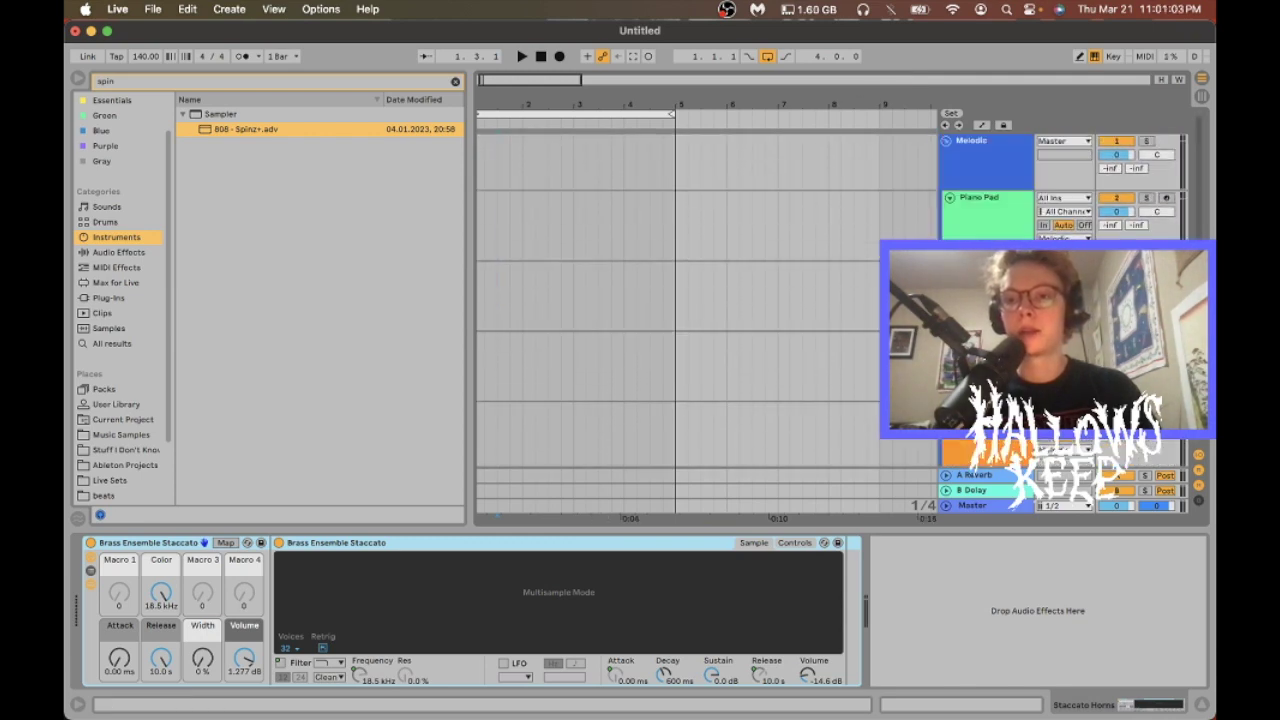
scroll(1010, 320, down, 4)
scroll(1010, 320, up, 4)
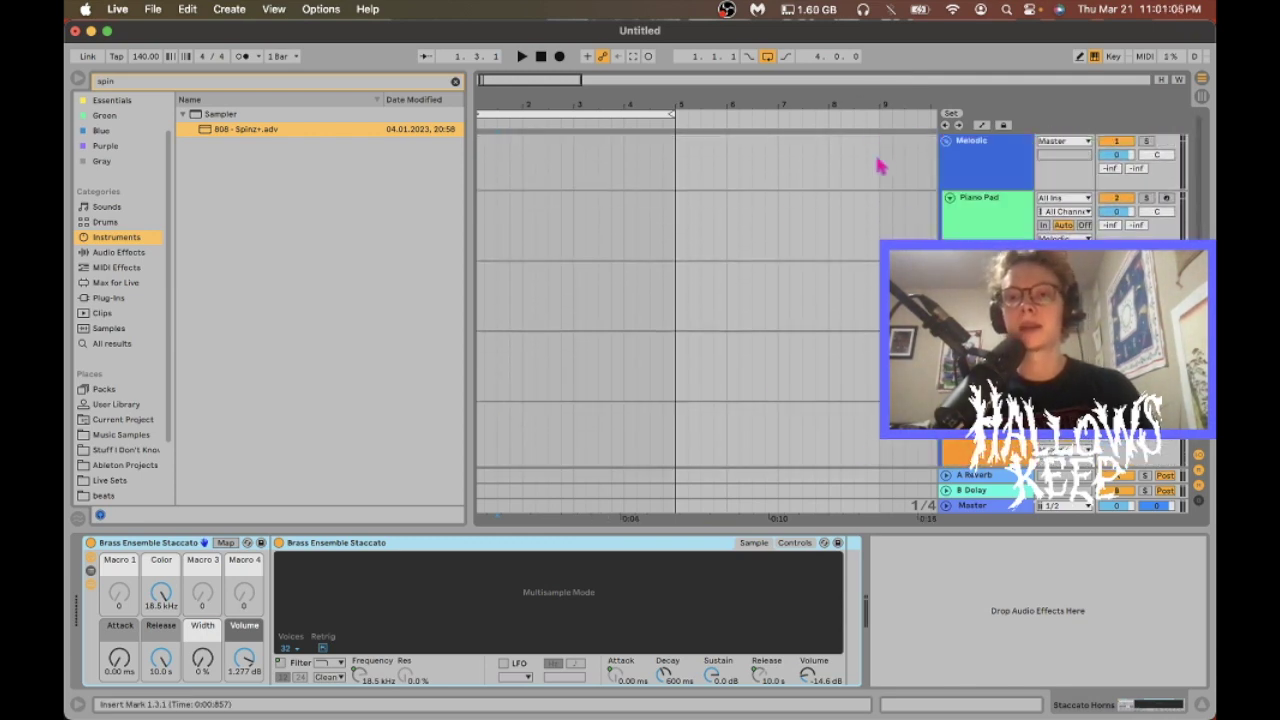
click(968, 230)
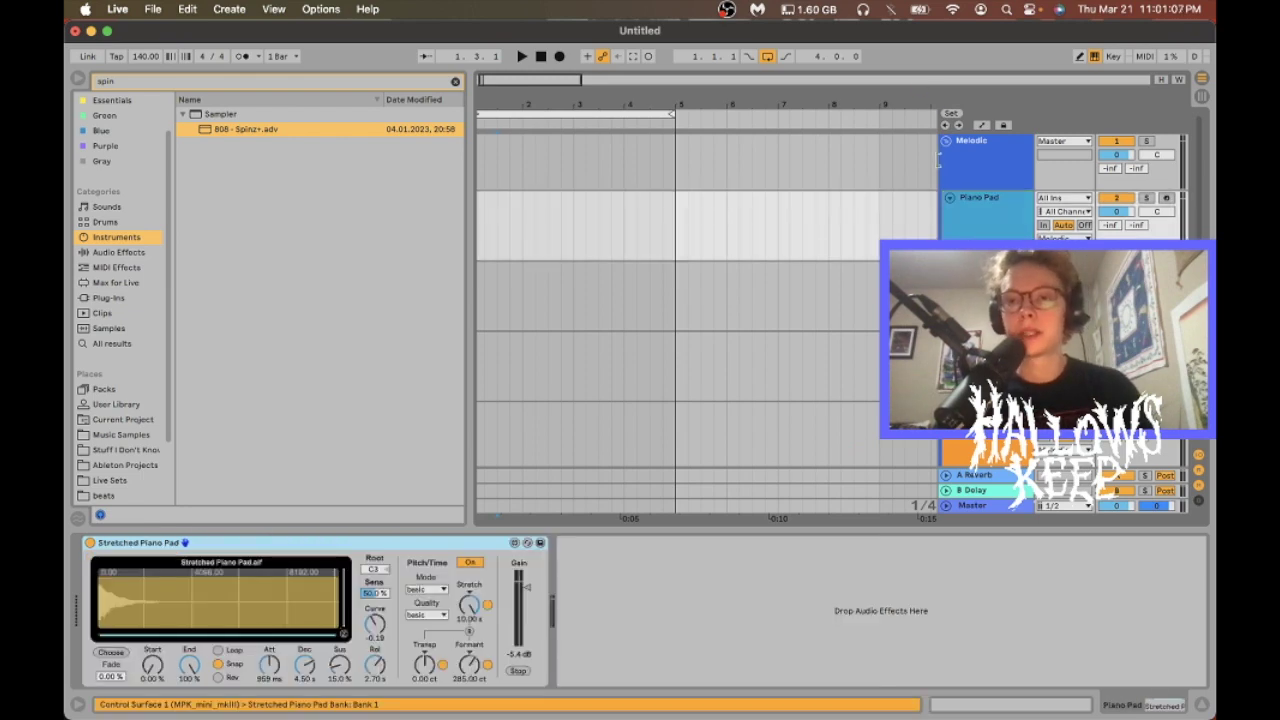
scroll(968, 255, down, 3)
click(970, 255)
click(970, 318)
click(970, 386)
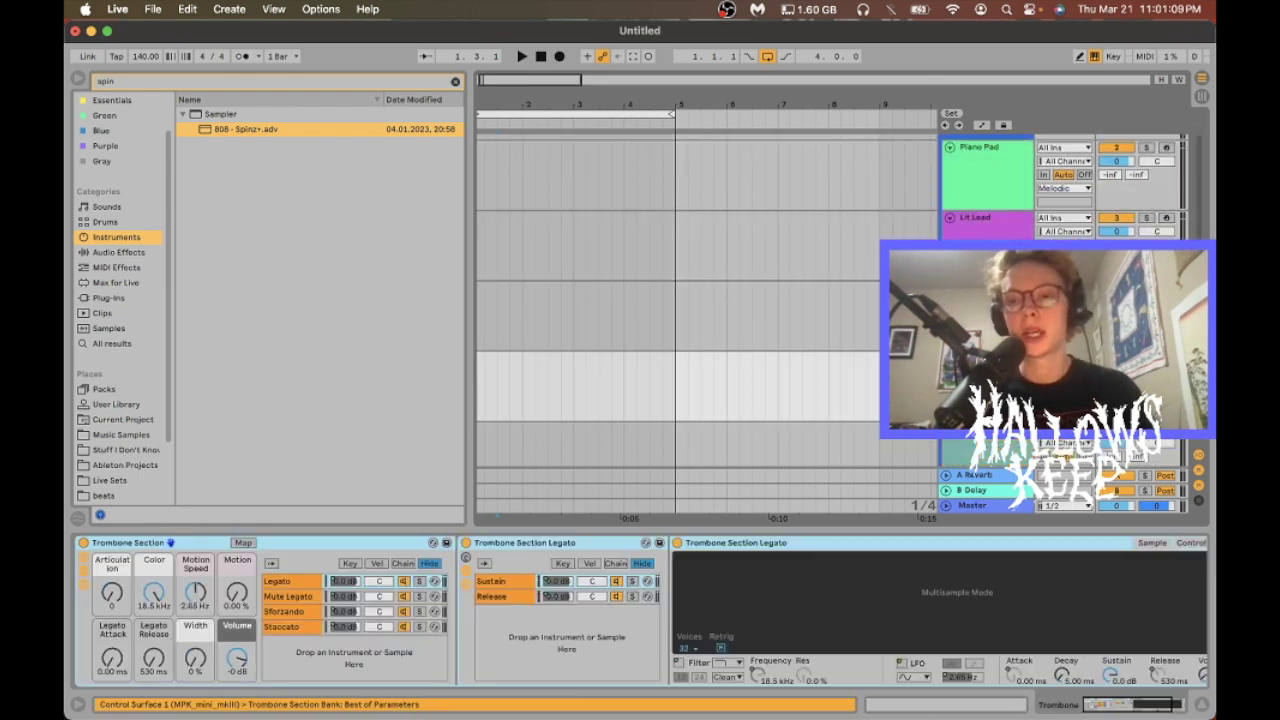
- Review the instruments on the remaining tracks, including Hats in the Drums group
scroll(970, 340, down, 6)
click(970, 272)
click(970, 342)
scroll(970, 342, down, 3)
scroll(970, 342, up, 2)
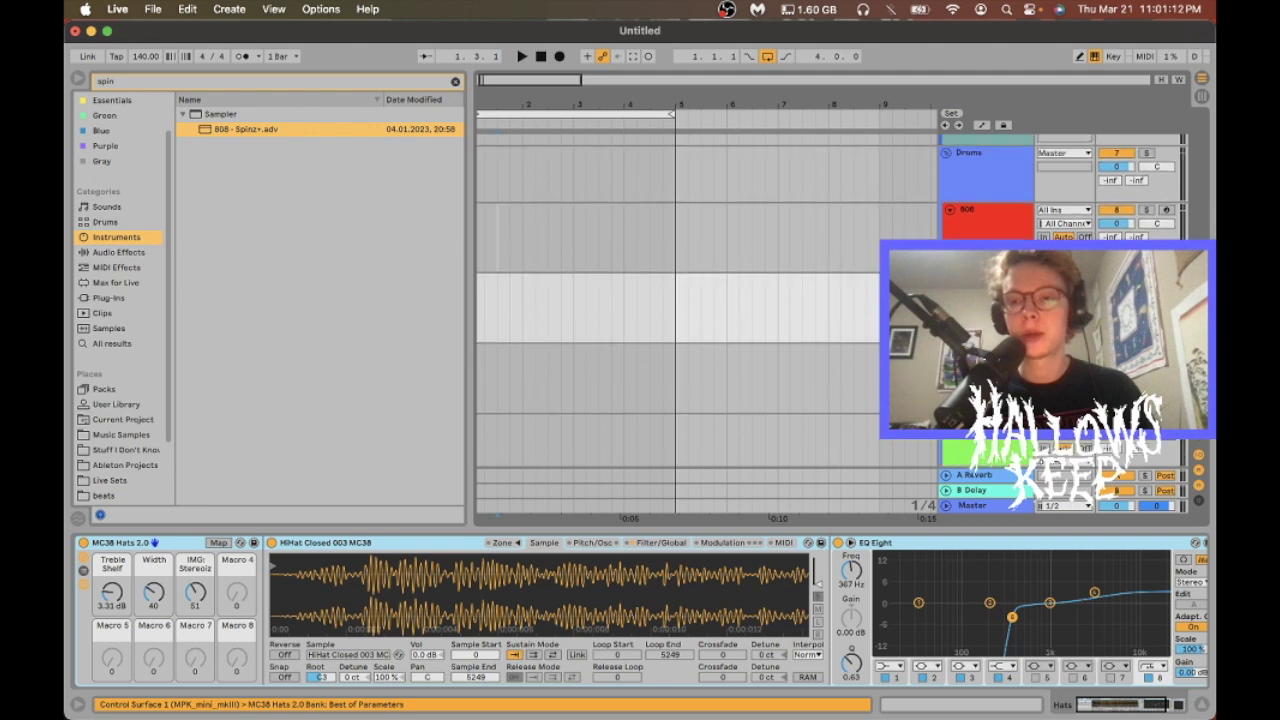
scroll(970, 342, up, 5)
click(970, 342)
scroll(970, 342, down, 6)
scroll(685, 298, down, 5)
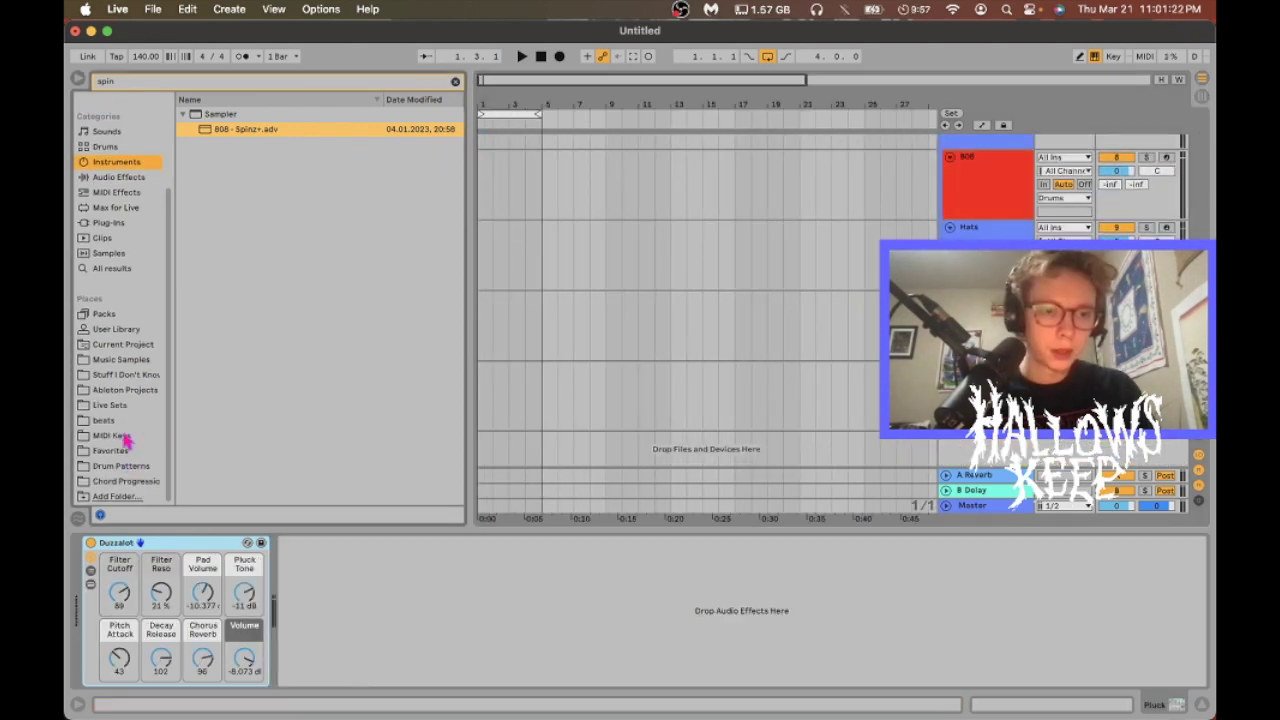
- Place E Minor 8B.mid from the MIDI Keys folder on the 808 track at bar 1
click(126, 440)
click(457, 84)
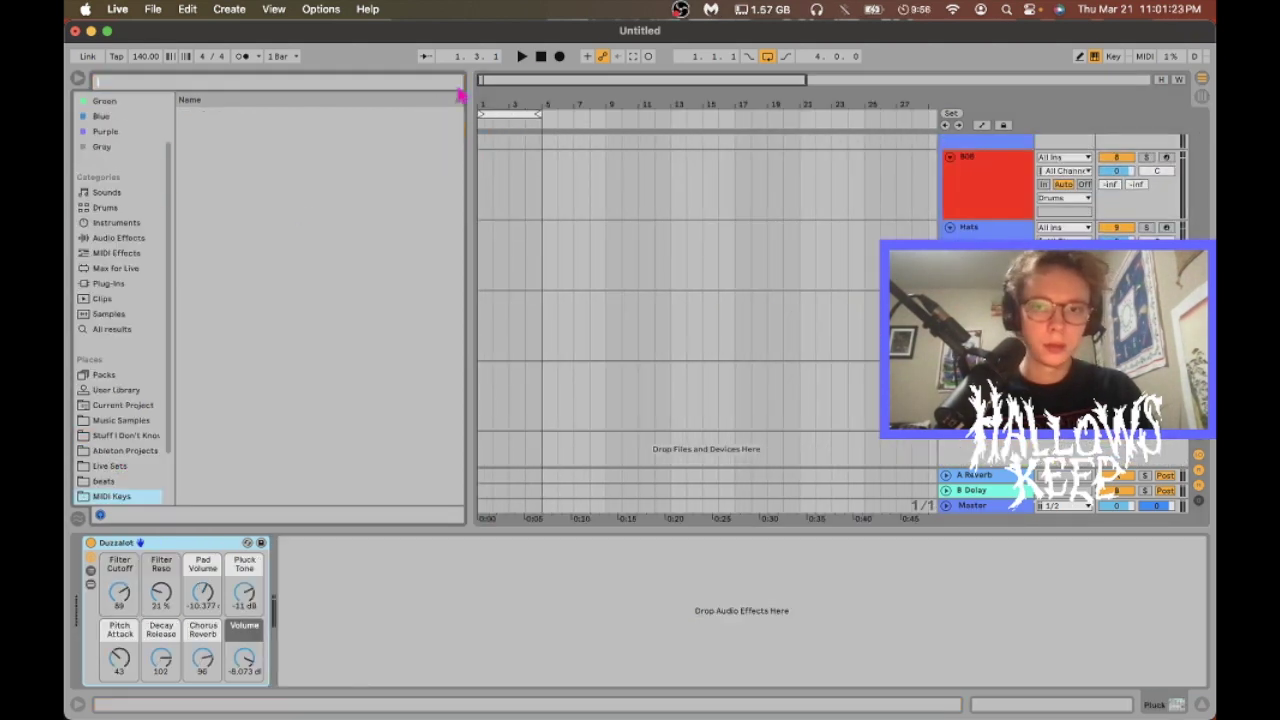
click(228, 176)
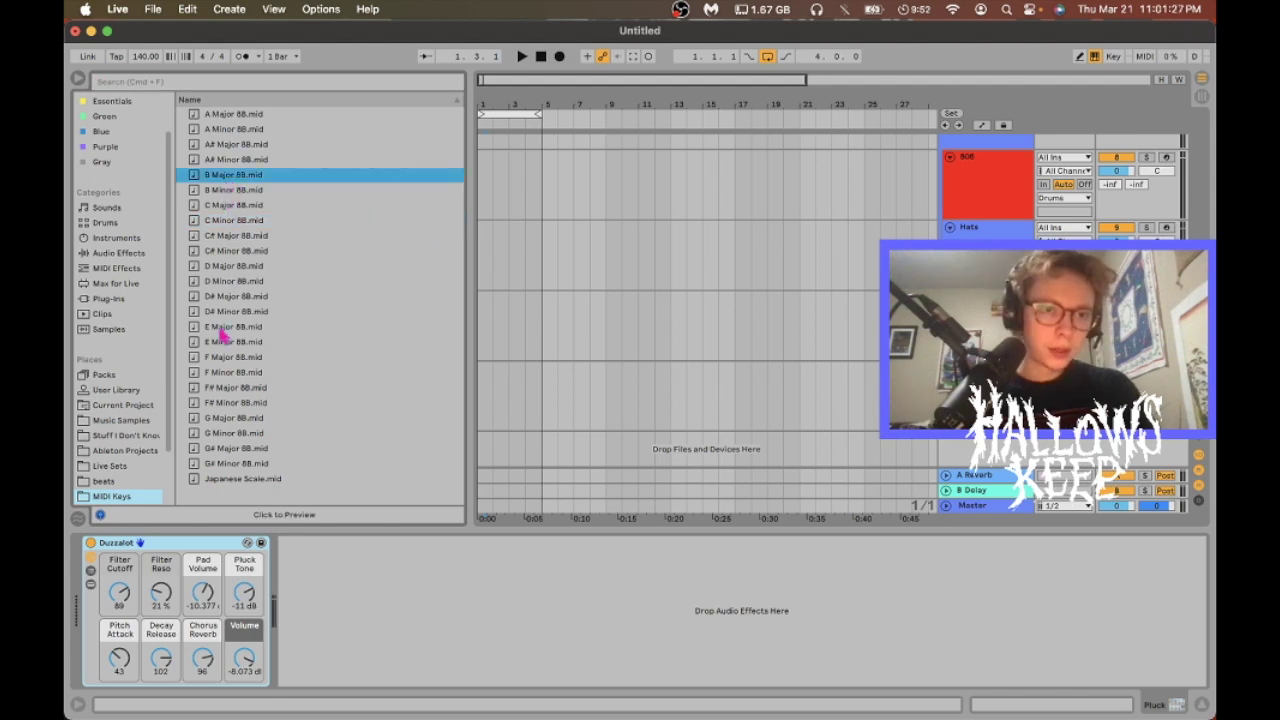
click(224, 344)
drag(224, 348, 526, 277)
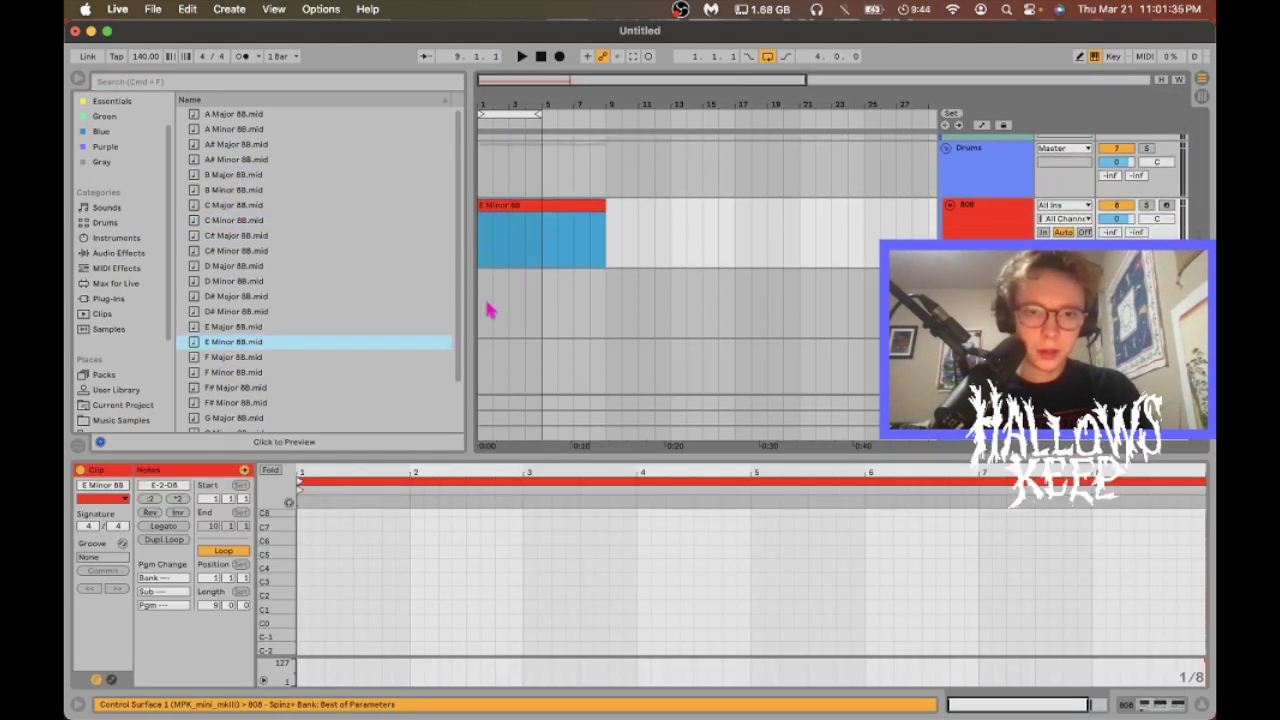
- Create an empty four-bar MIDI clip on the Hats track, starting at bar 1
click(531, 312)
drag(549, 316, 502, 316)
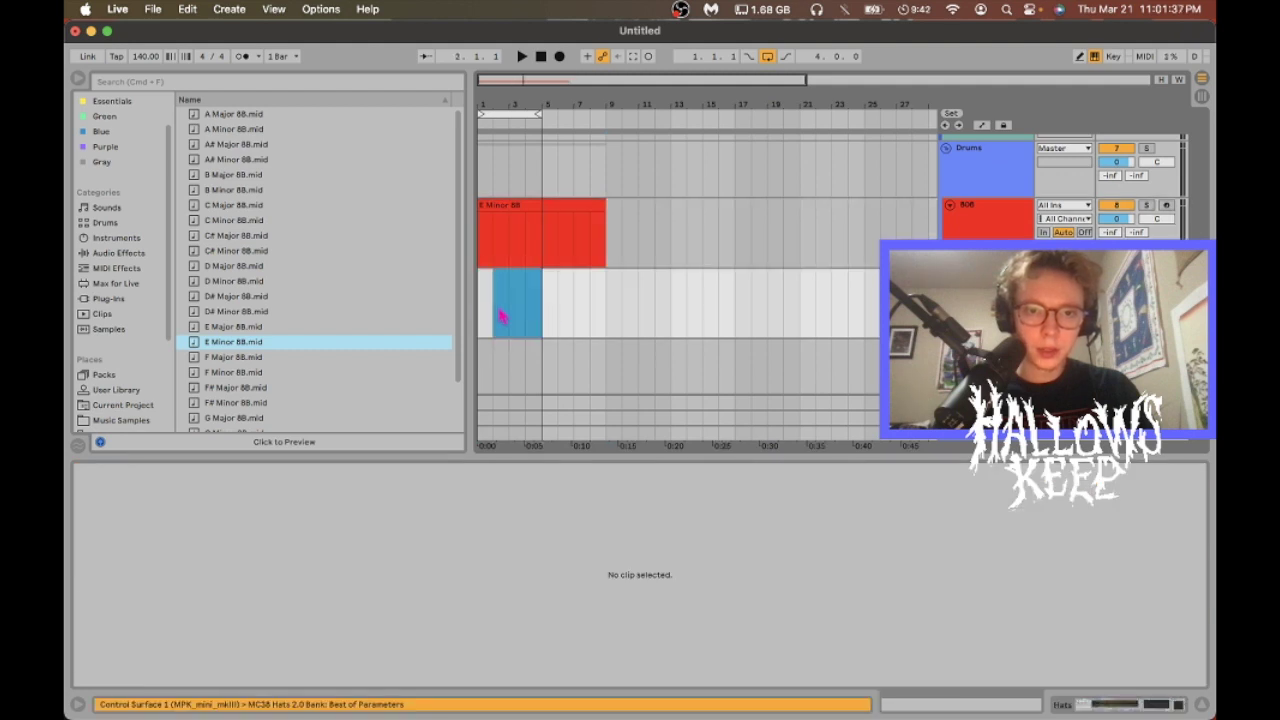
double_click(481, 314)
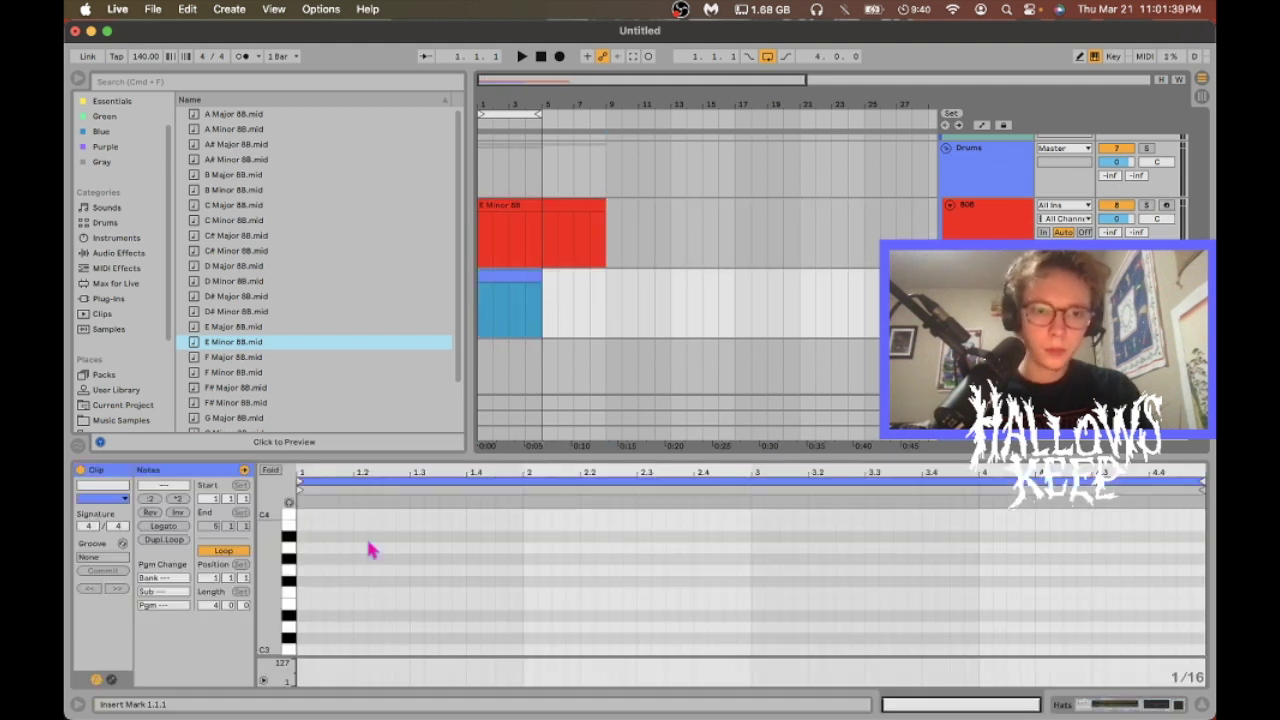
- Add C3 hat notes at 1.1.1 and 1.1.3, and set the project tempo to 162 BPM
double_click(302, 621)
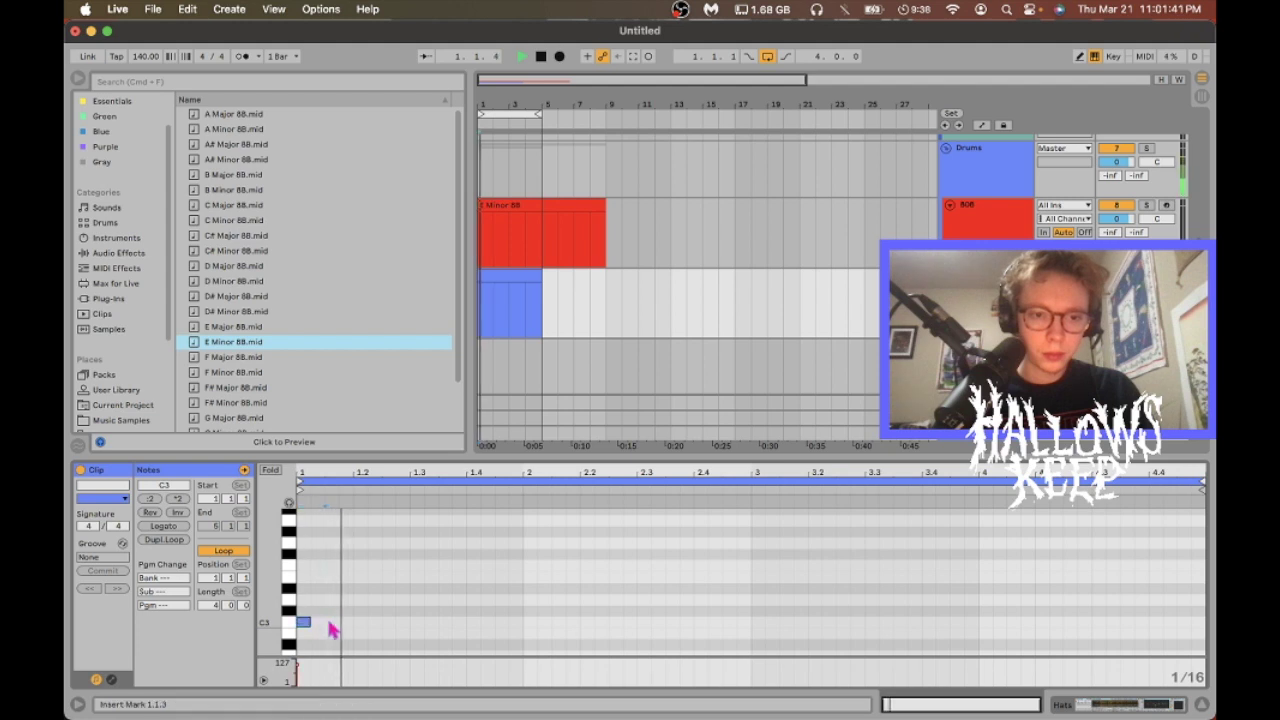
double_click(330, 621)
click(145, 57)
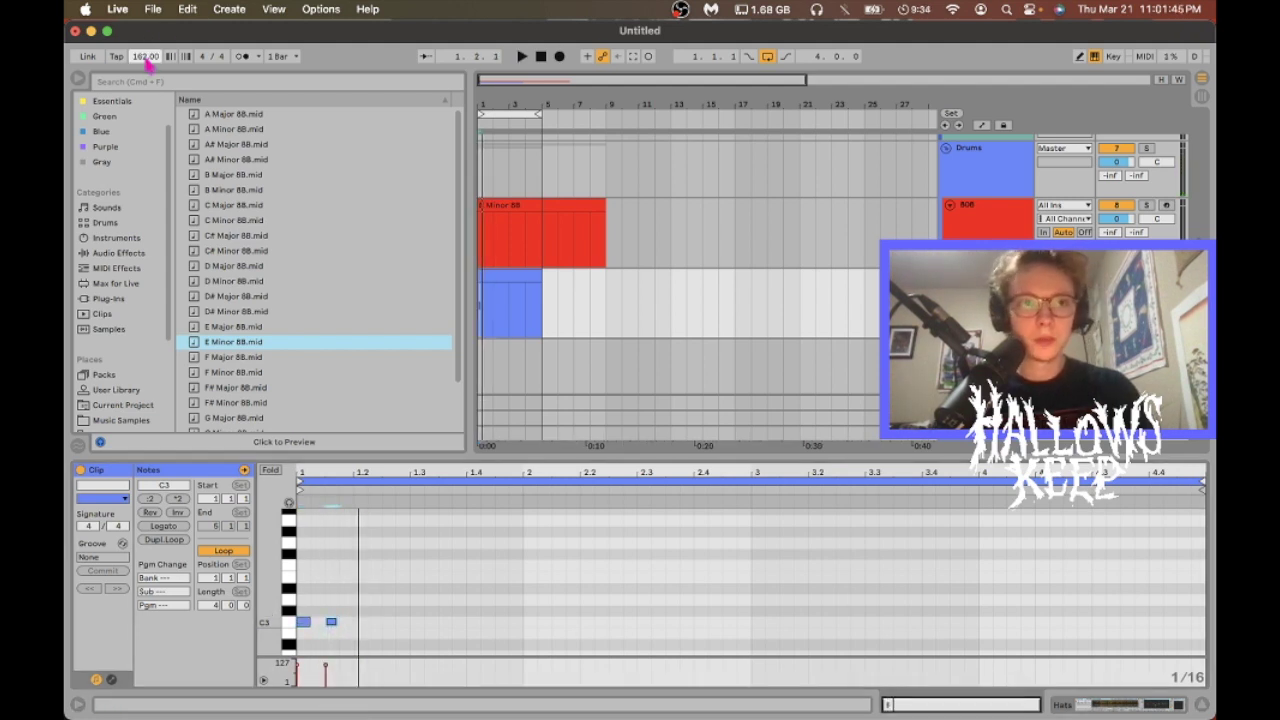
key(space)
- Add C3 hat notes at 1.2.1 and 1.2.3, and duplicate the four-note pattern until it fills the four-bar clip
double_click(360, 622)
double_click(389, 622)
key(super+a)
key(super+d)
key(super+d)
key(super+d)
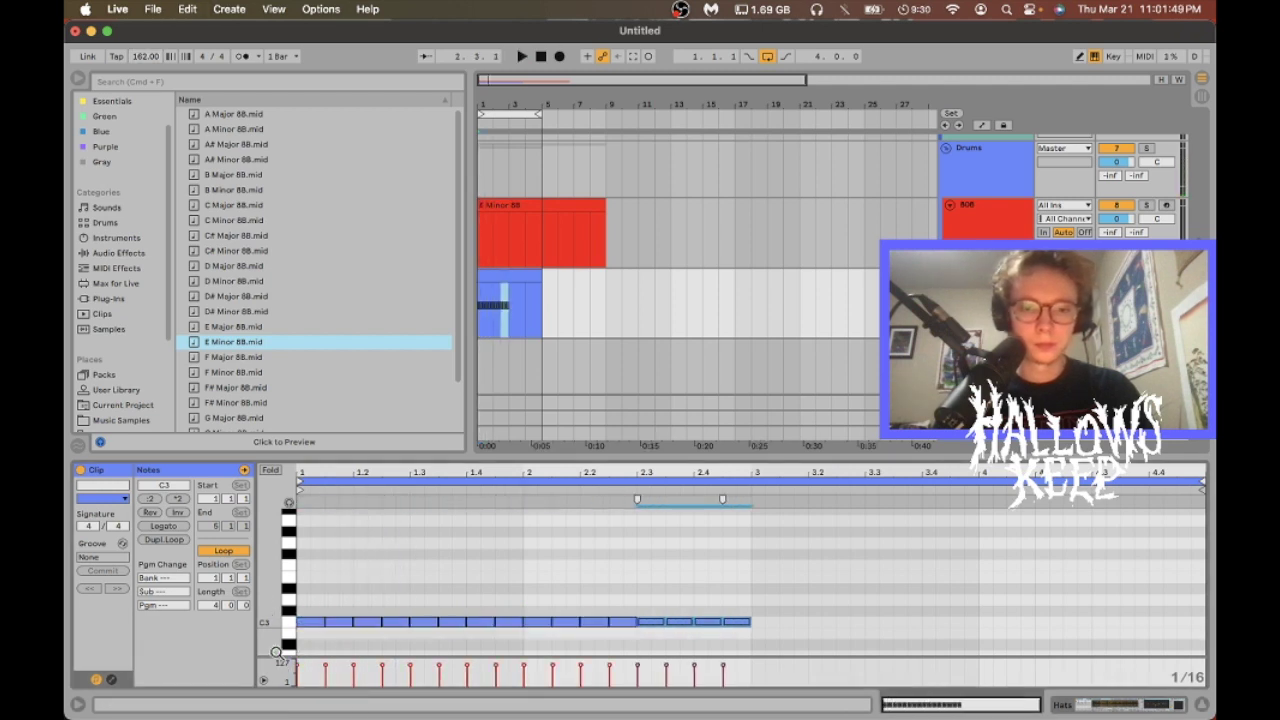
key(super+d)
key(super+d)
key(super+d)
key(super+d)
- Create an empty four-bar MIDI clip on the Snare track, starting at bar 1
scroll(604, 170, down, 2)
drag(481, 270, 541, 278)
key(super+shift+m)
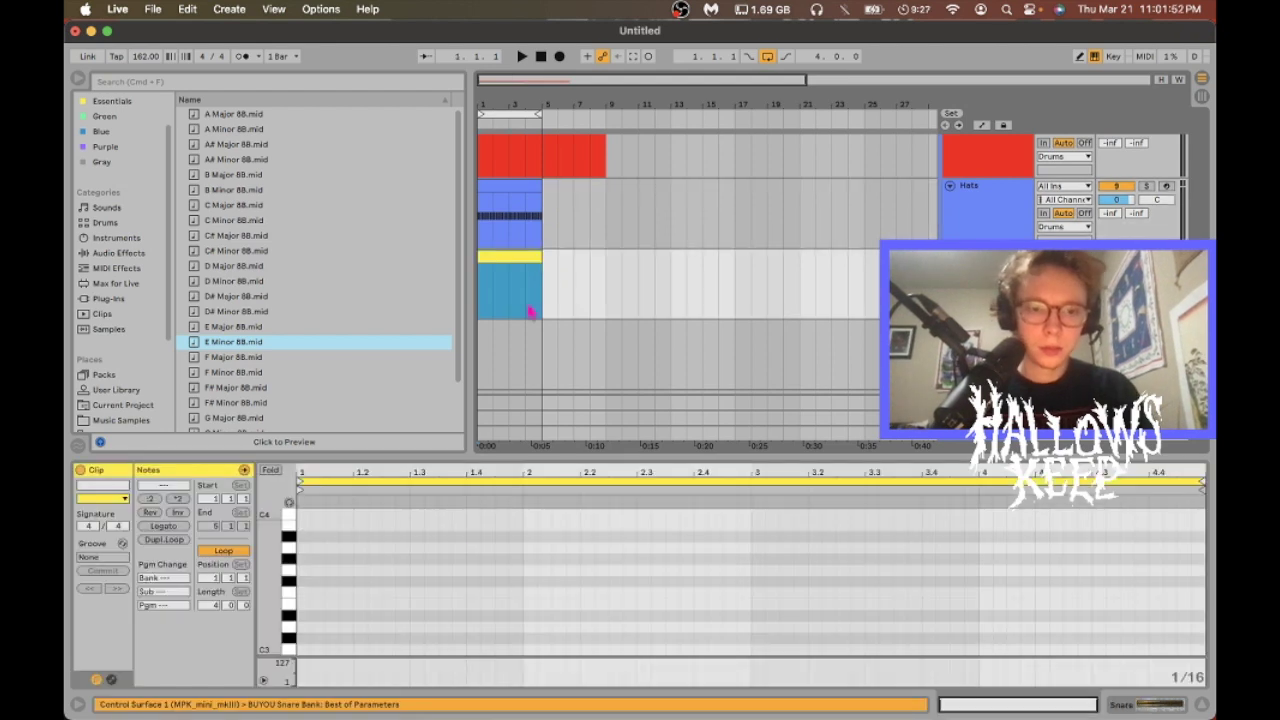
- Add D#3 snare notes at 1.3, 2.1.3 and 2.3 in the Snare clip
key(space)
double_click(417, 616)
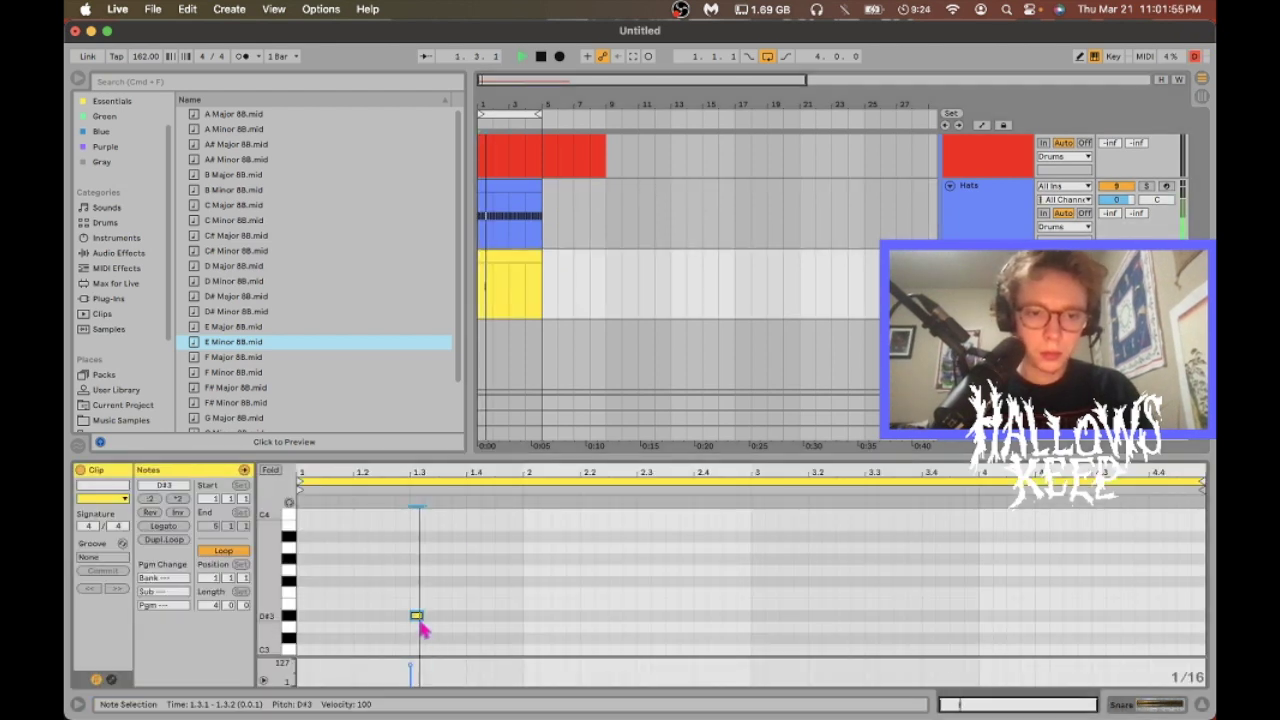
double_click(557, 616)
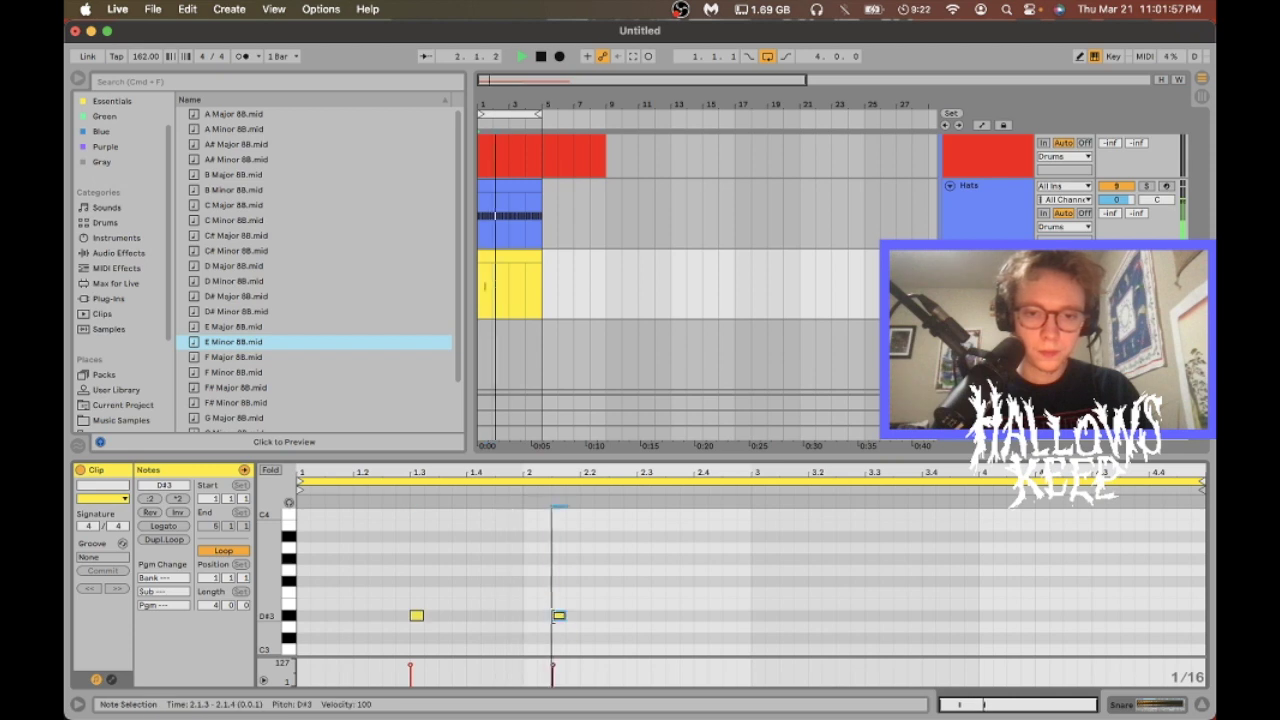
double_click(643, 616)
- Duplicate the two-bar snare pattern into bars 3 and 4, and add an extra D#3 note at 4.4.3
key(super+a)
key(super+d)
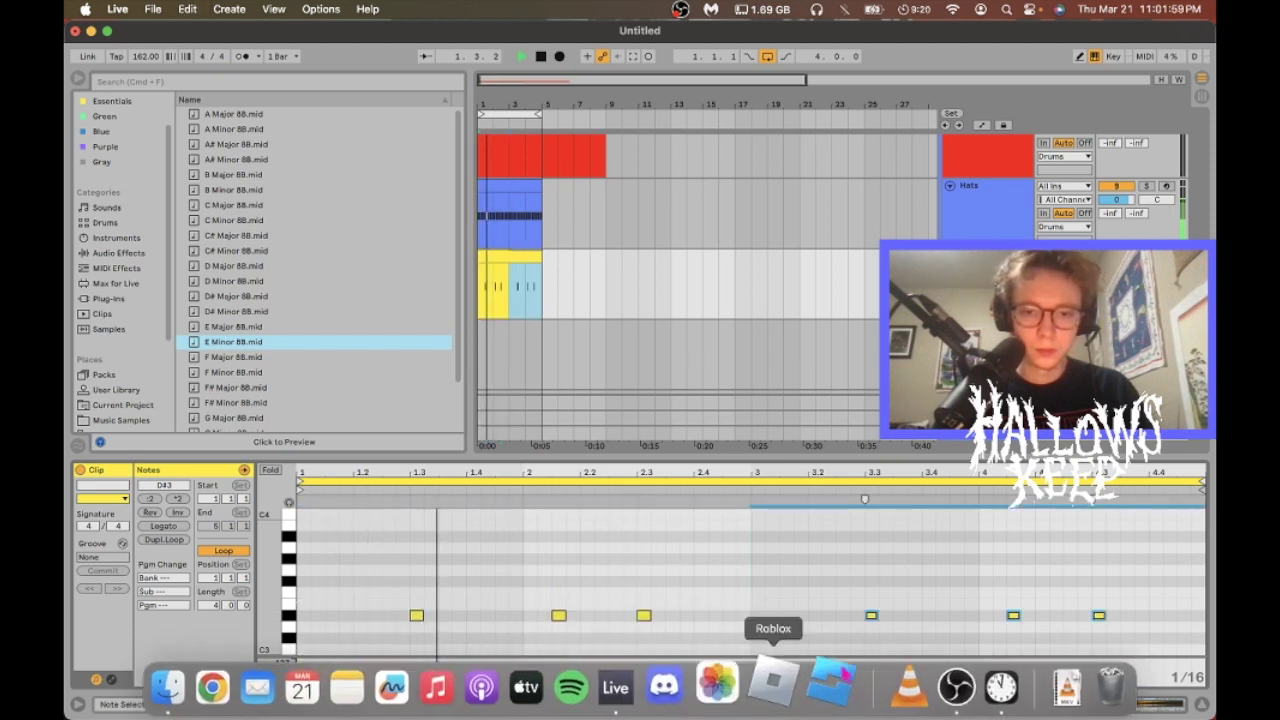
double_click(1183, 616)
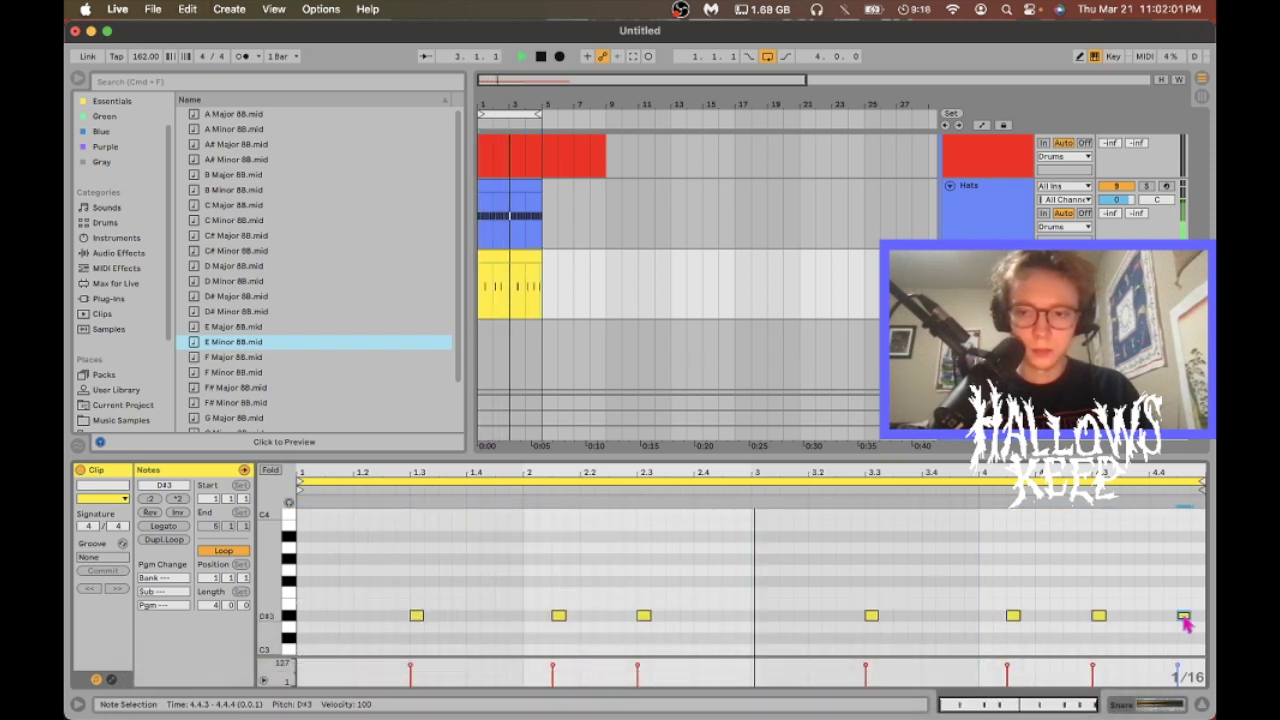
- Create an empty four-bar MIDI clip on the kick and percussion track below Snare, starting at bar 1
scroll(513, 254, down, 1)
click(540, 268)
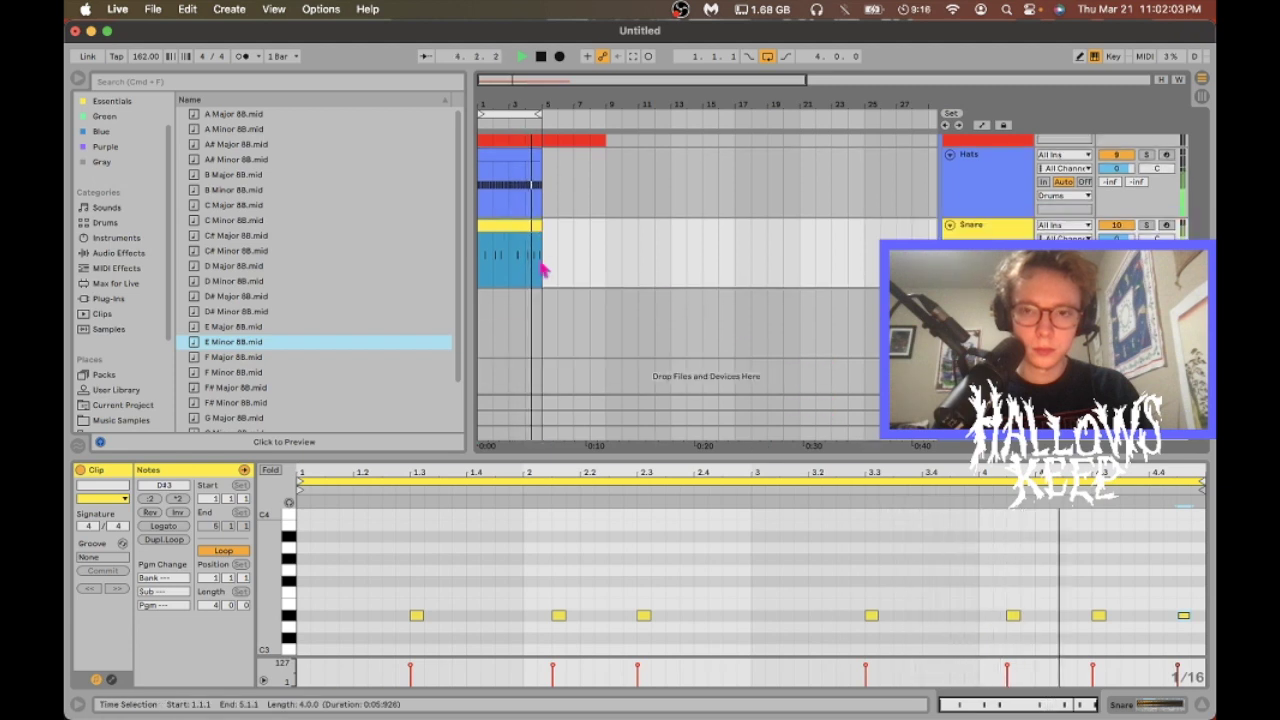
key(Down)
key(super+shift+m)
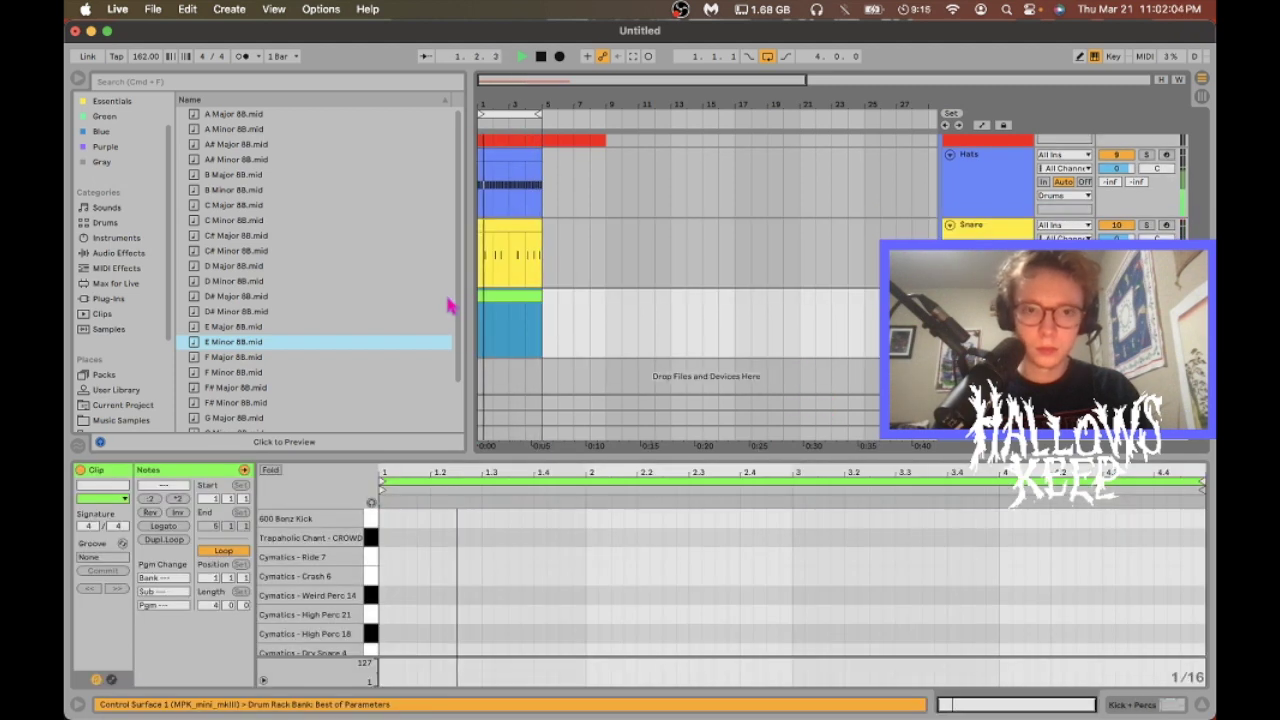
click(525, 297)
- Add G1 kick notes at 1.1.1, 1.2.3, 2.2.1, 2.2.3, 3.2.3 and 3.3.3
double_click(384, 517)
double_click(462, 517)
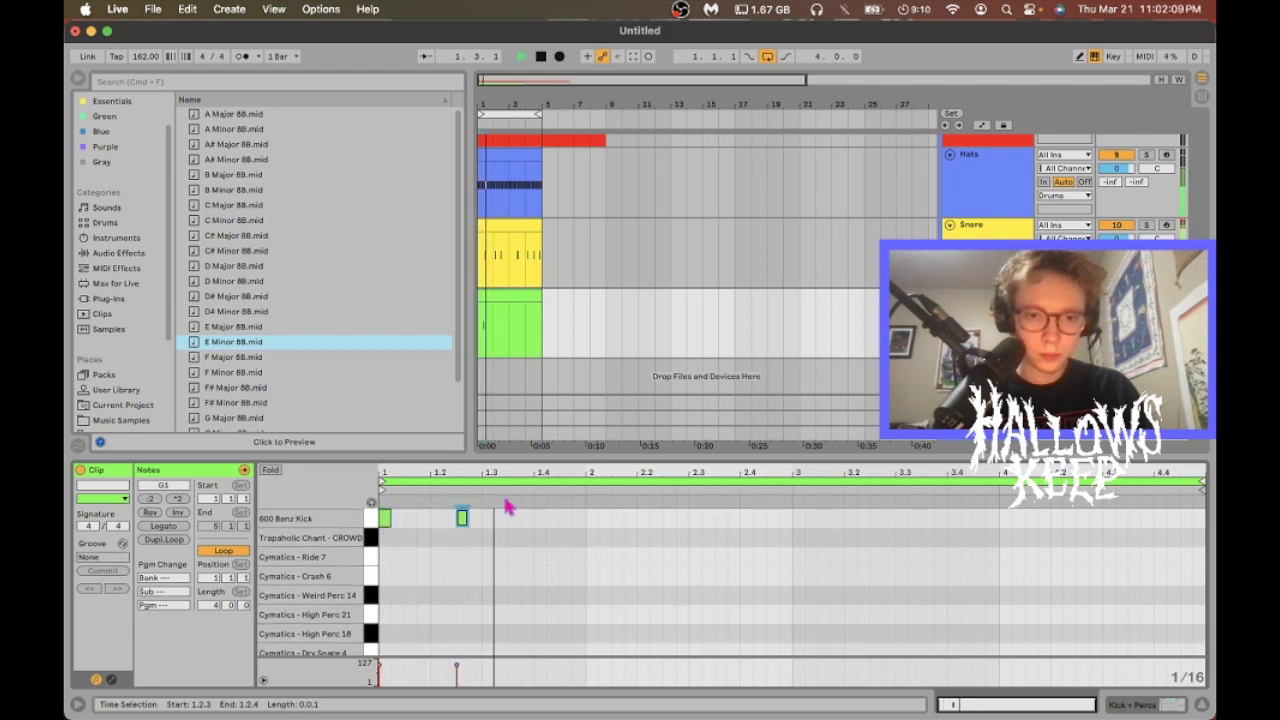
double_click(643, 518)
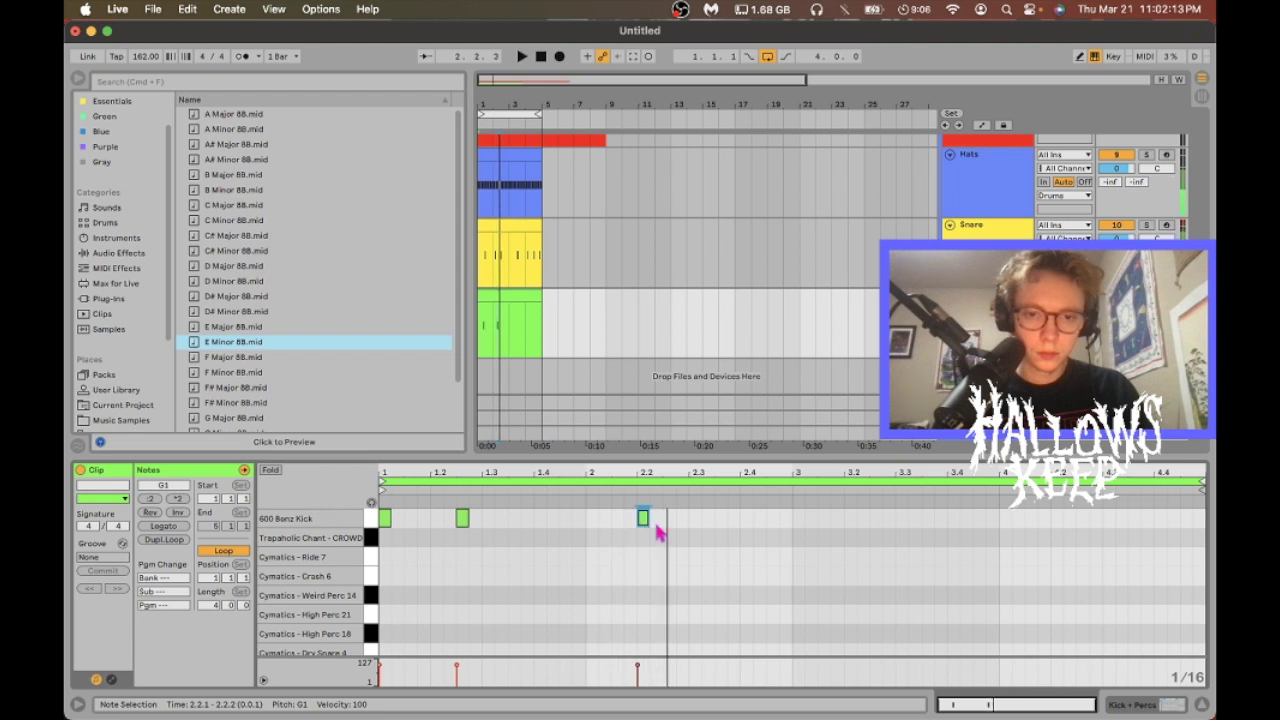
double_click(669, 517)
double_click(746, 517)
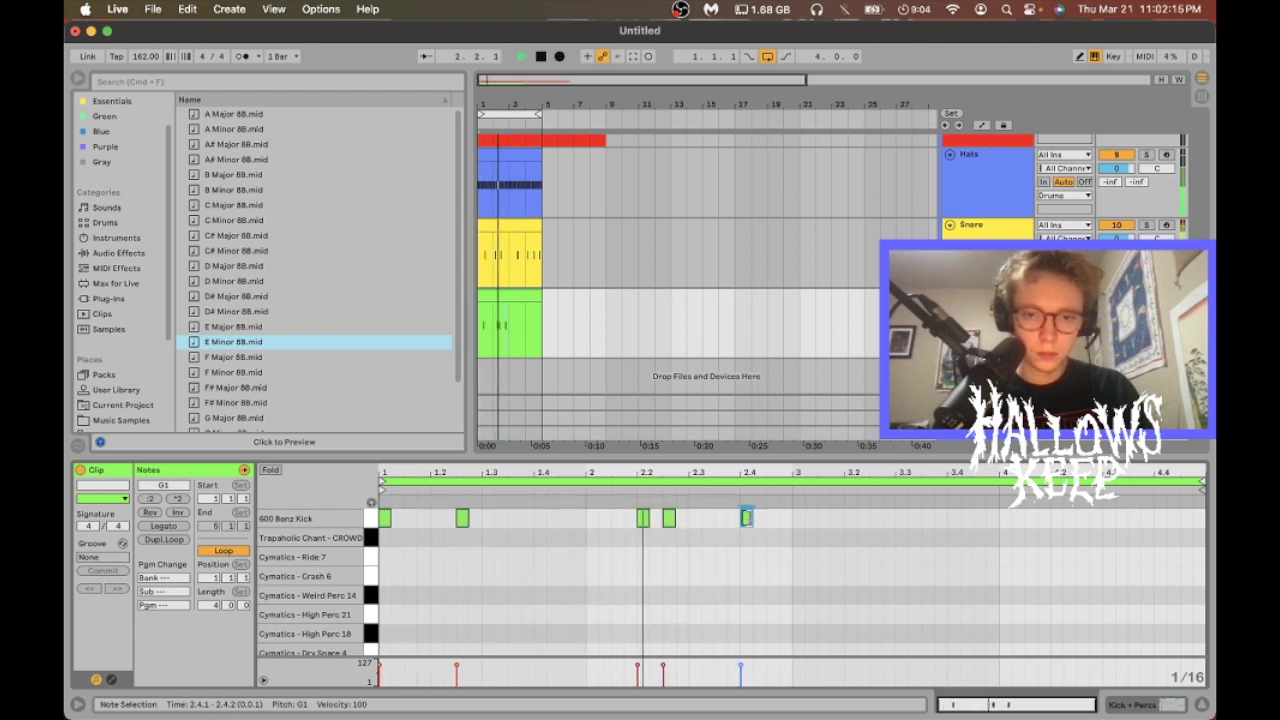
double_click(745, 518)
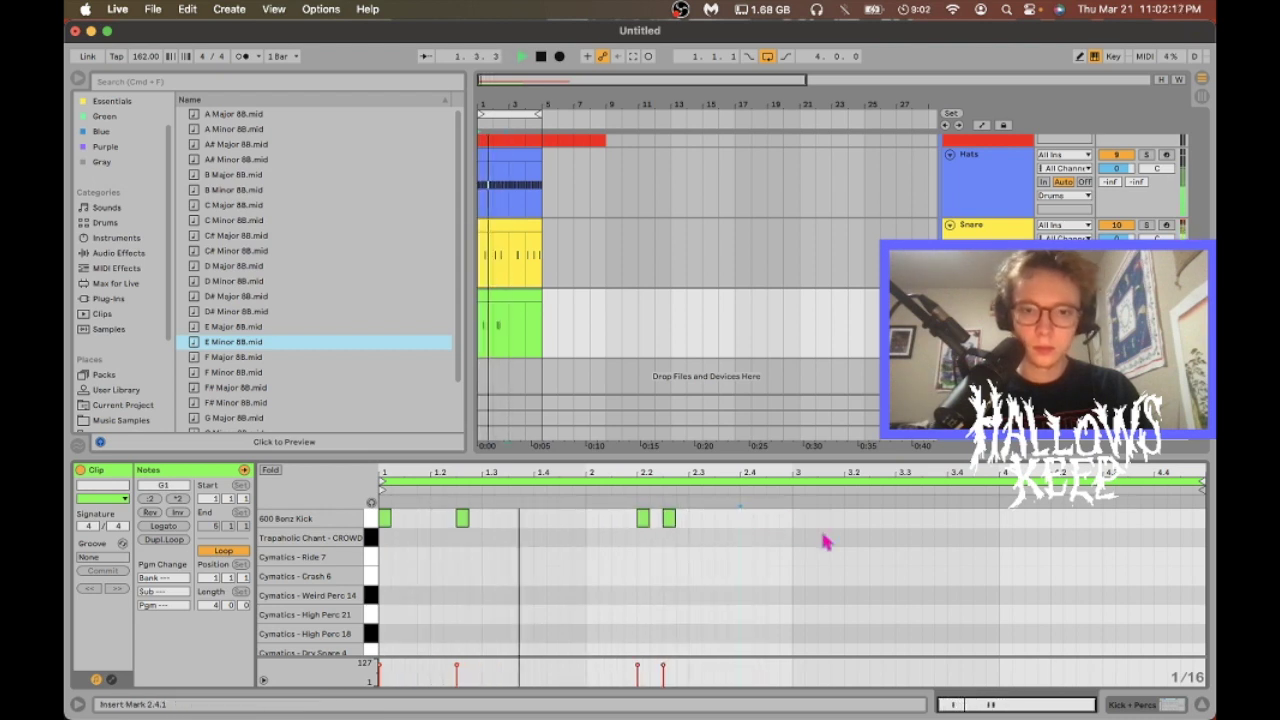
double_click(876, 518)
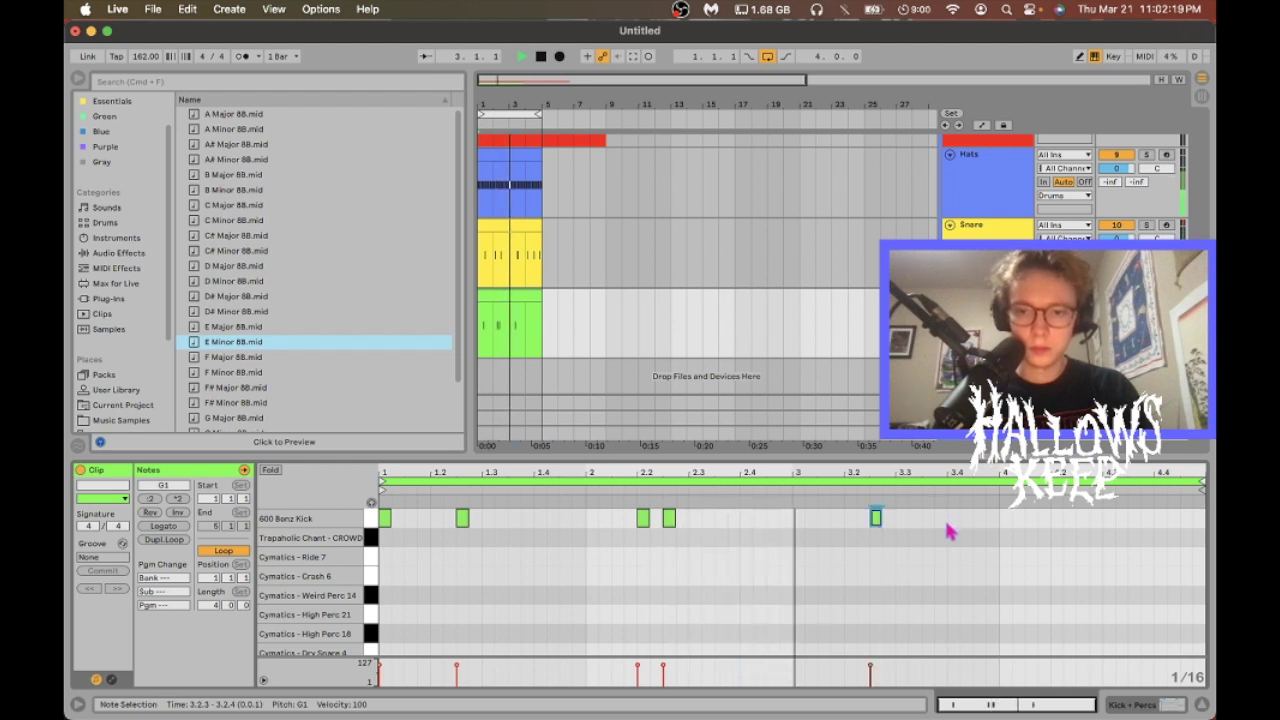
double_click(928, 518)
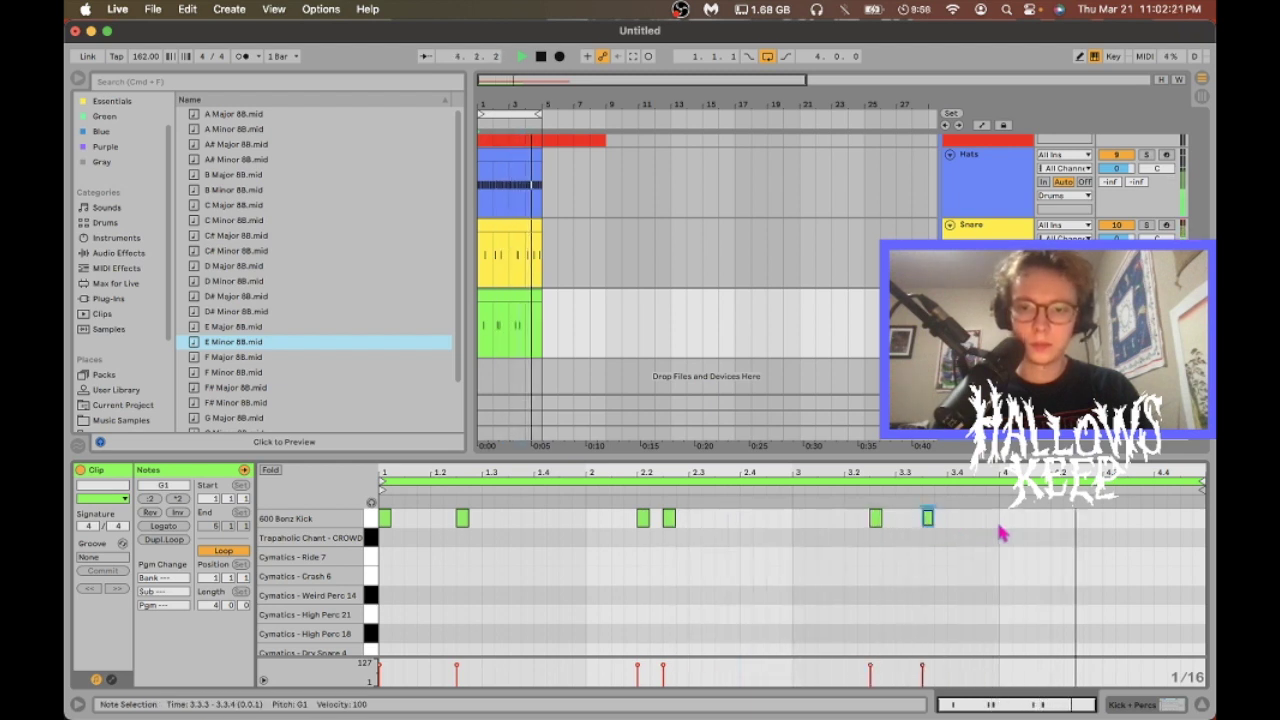
- Copy the two bar-2 kick notes to 4.2.1 and 4.2.3, and add a final kick at 4.4
drag(615, 522, 772, 524)
key(ctrl+c)
click(1039, 528)
key(ctrl+v)
key(Left)
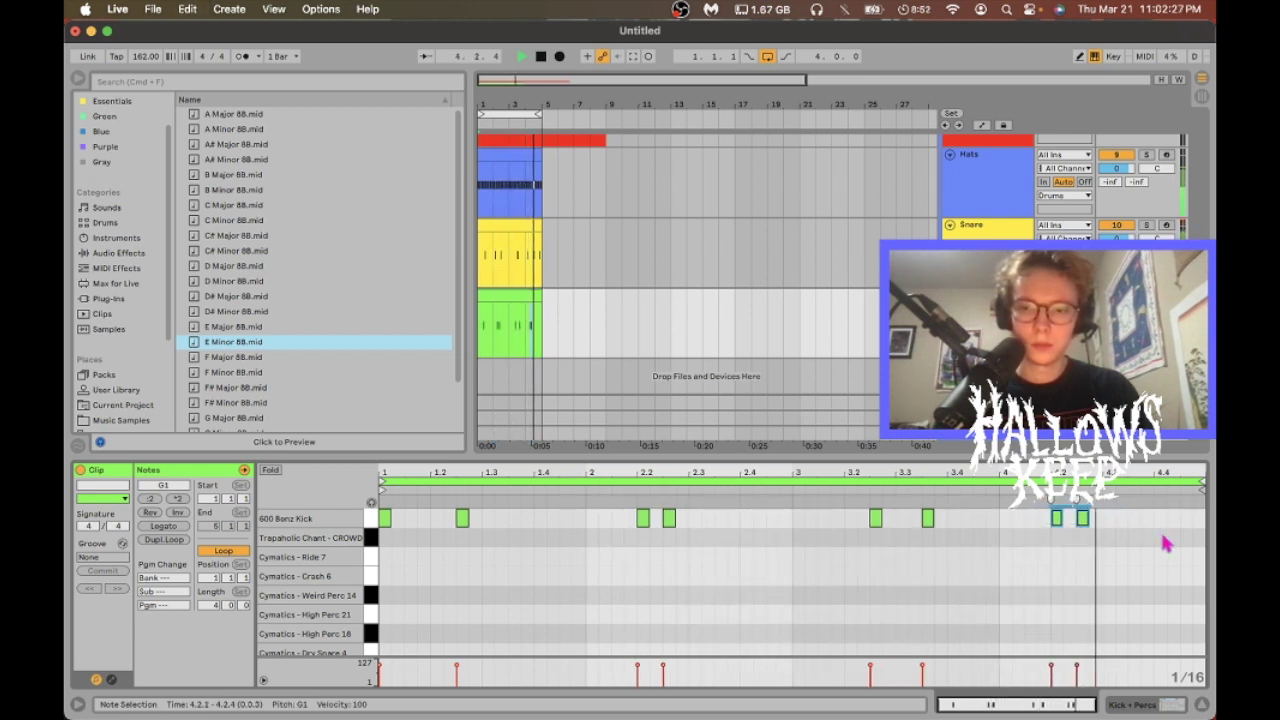
click(1160, 525)
double_click(1157, 520)
- Duplicate the hats, snare and kick clips into bars 5 to 8, and extend the arrangement loop to eight bars
click(514, 294)
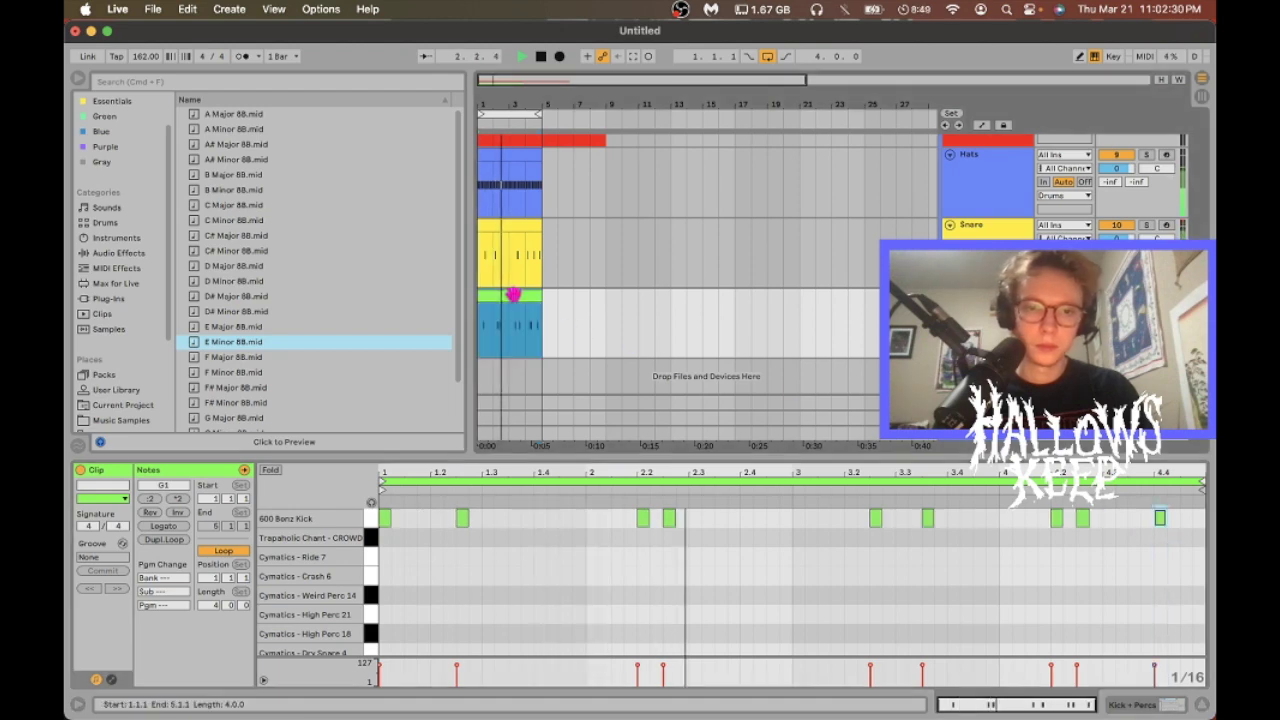
shift+click(498, 155)
key(super+d)
scroll(557, 237, up, 3)
click(543, 169)
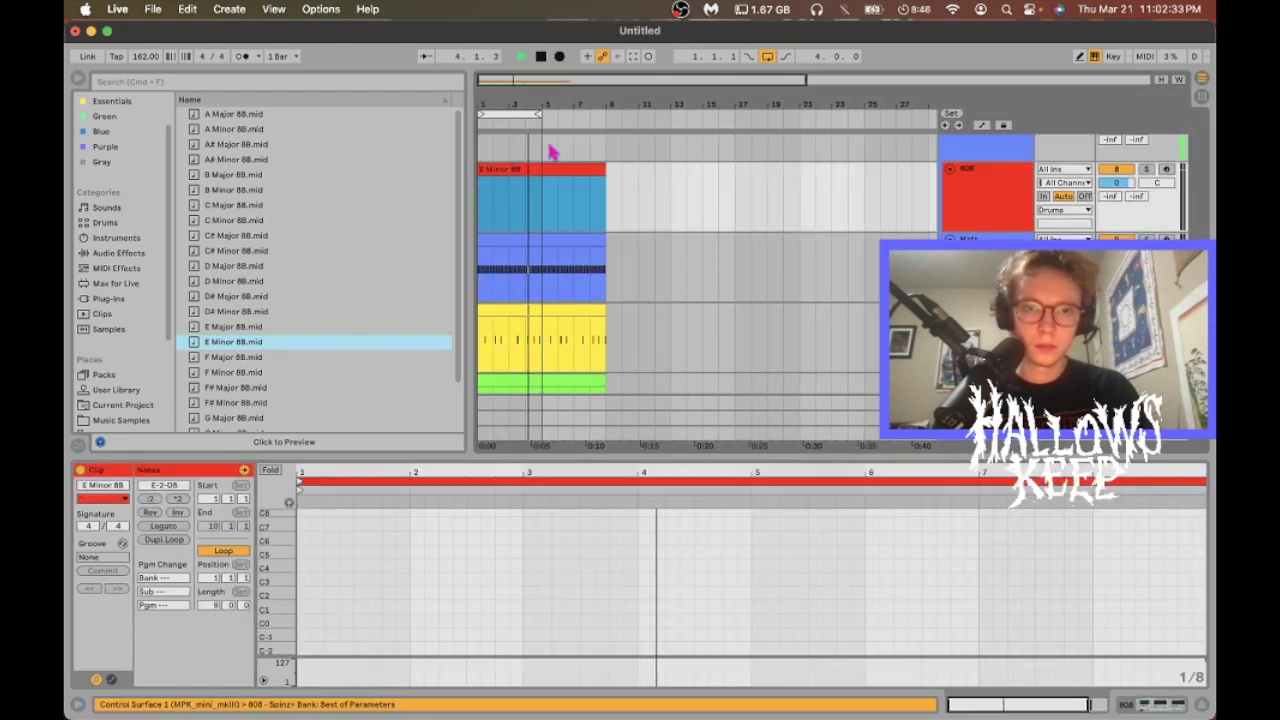
drag(537, 113, 604, 113)
- Fold the 808 clip's piano roll to the E minor notes and add a one-bar B2 note at bar 1
click(540, 169)
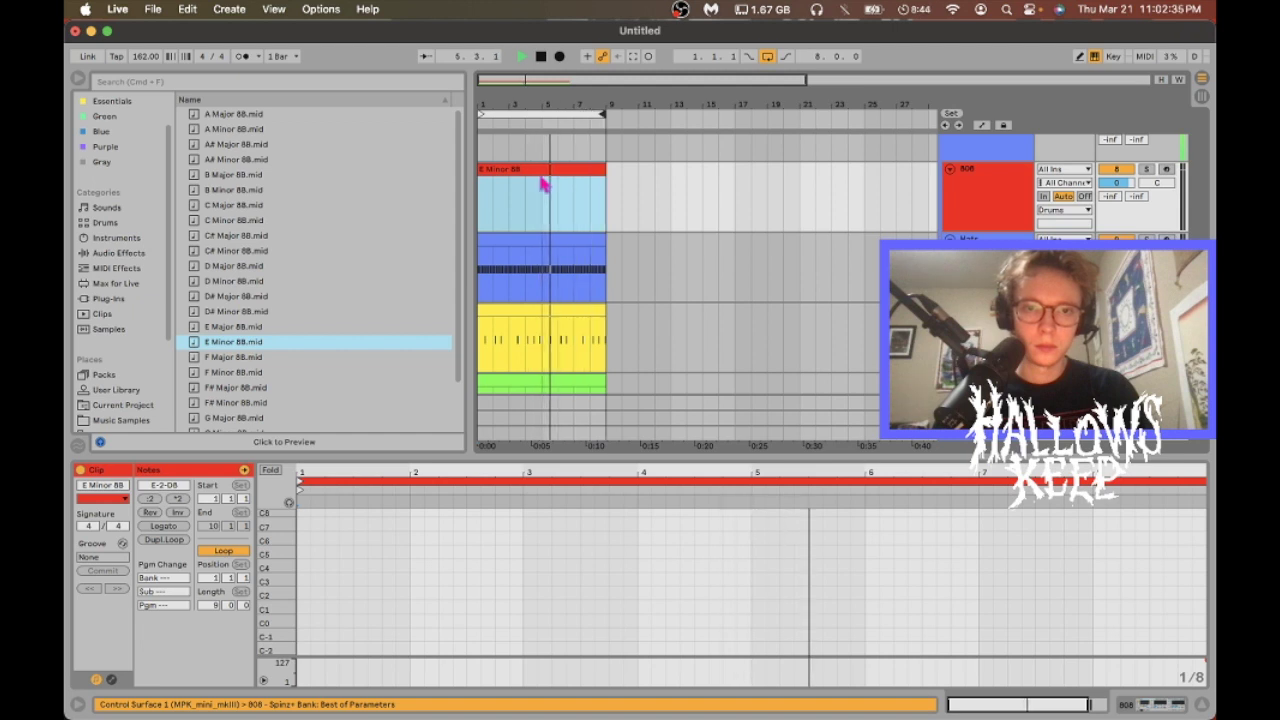
key(space)
key(space)
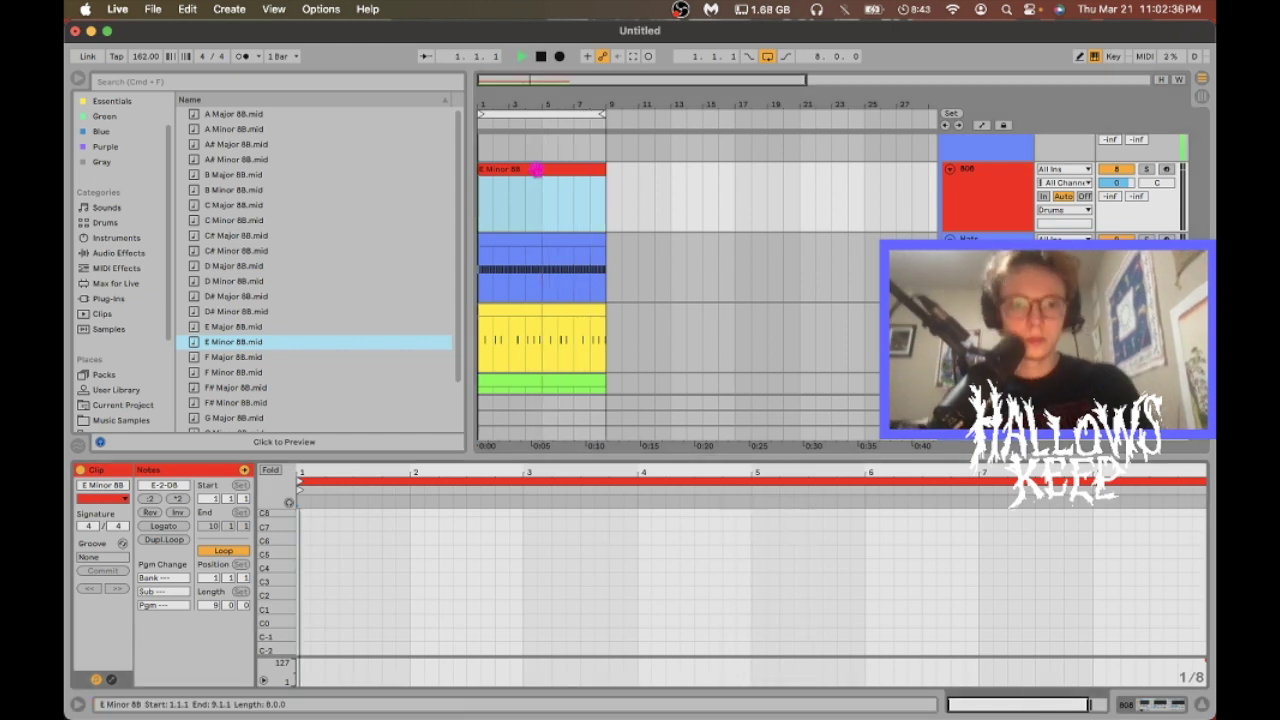
click(270, 470)
click(307, 625)
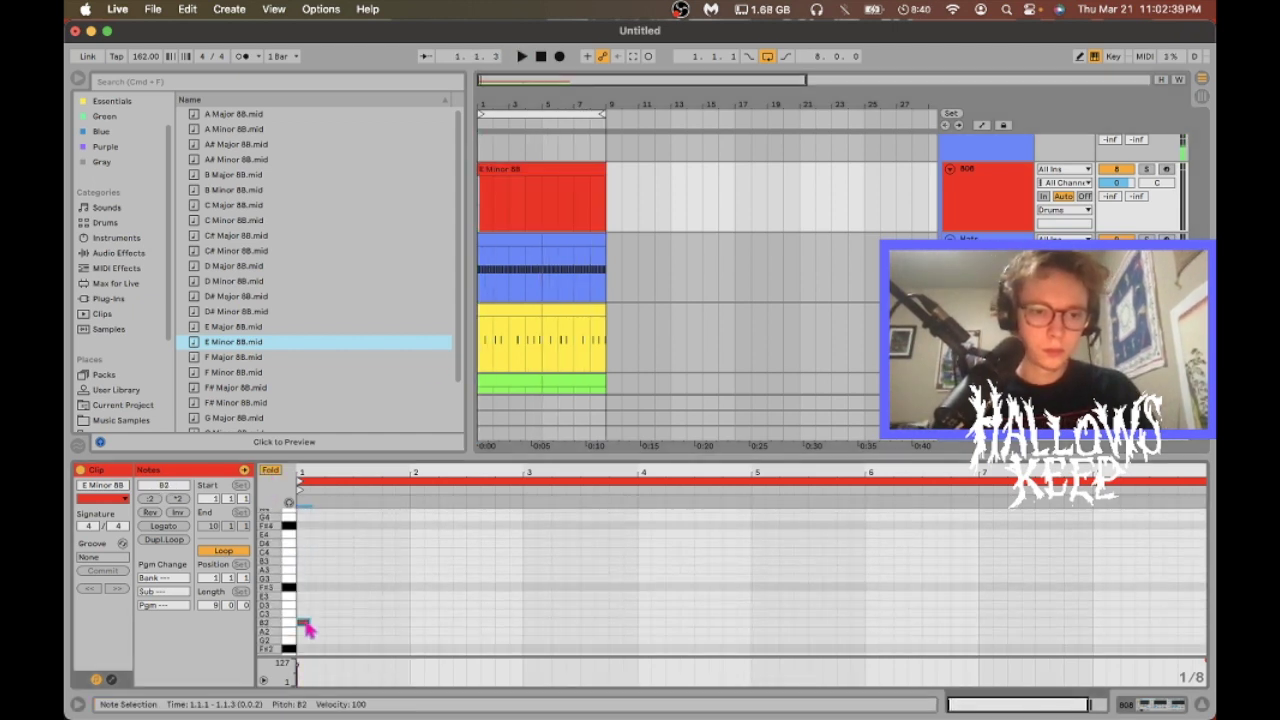
drag(305, 622, 408, 624)
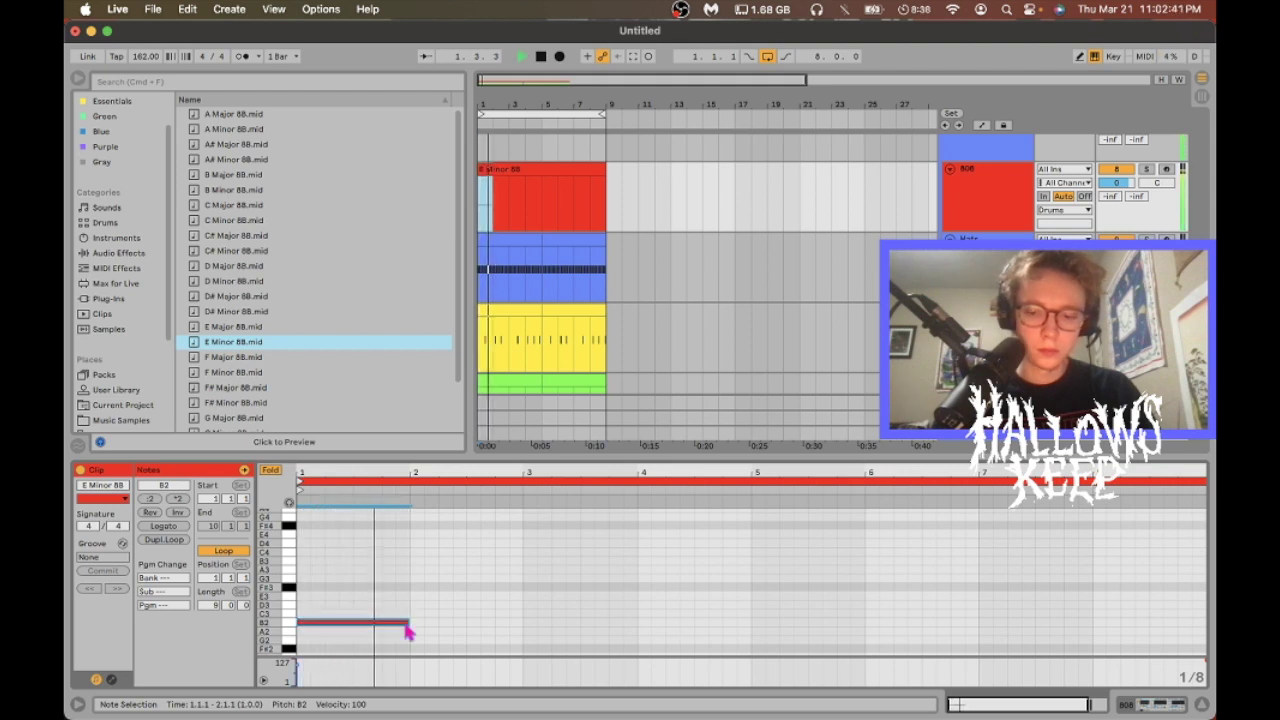
- Raise the 808 clip's first note to F#4 and lengthen it to end at 2.2.1
key(shift+Up)
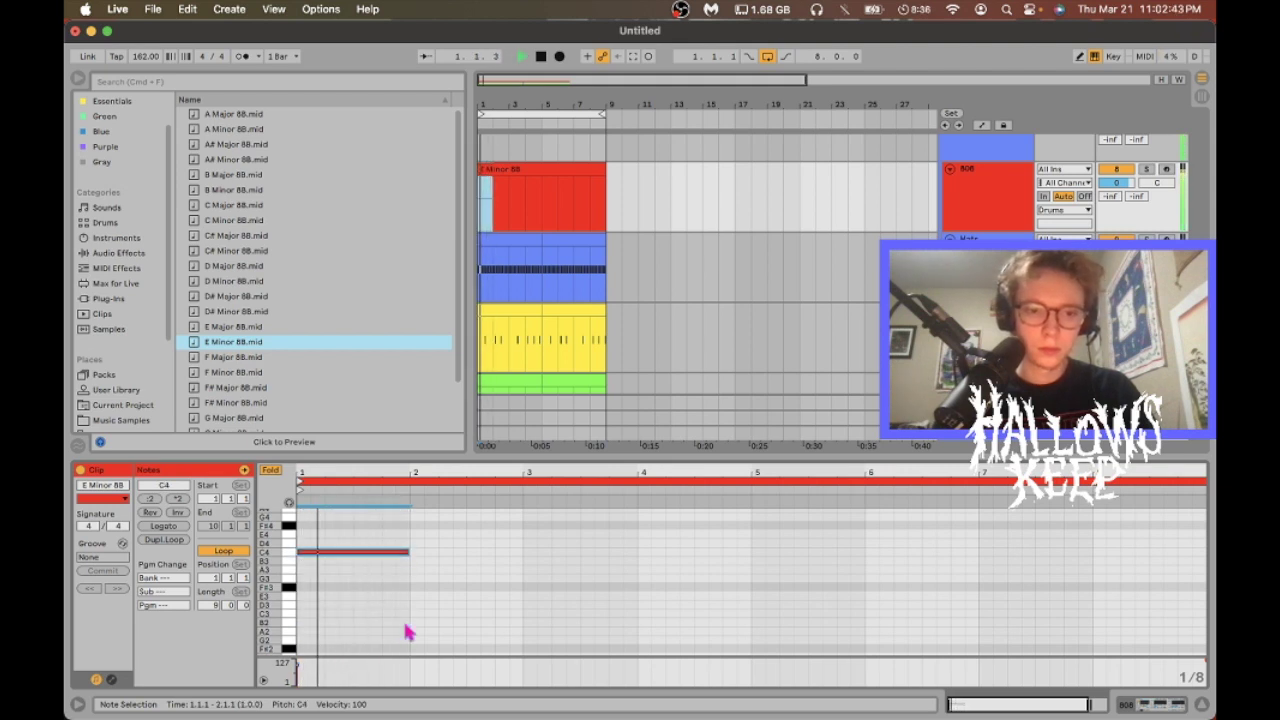
key(Up)
key(Up)
key(Up)
key(Up)
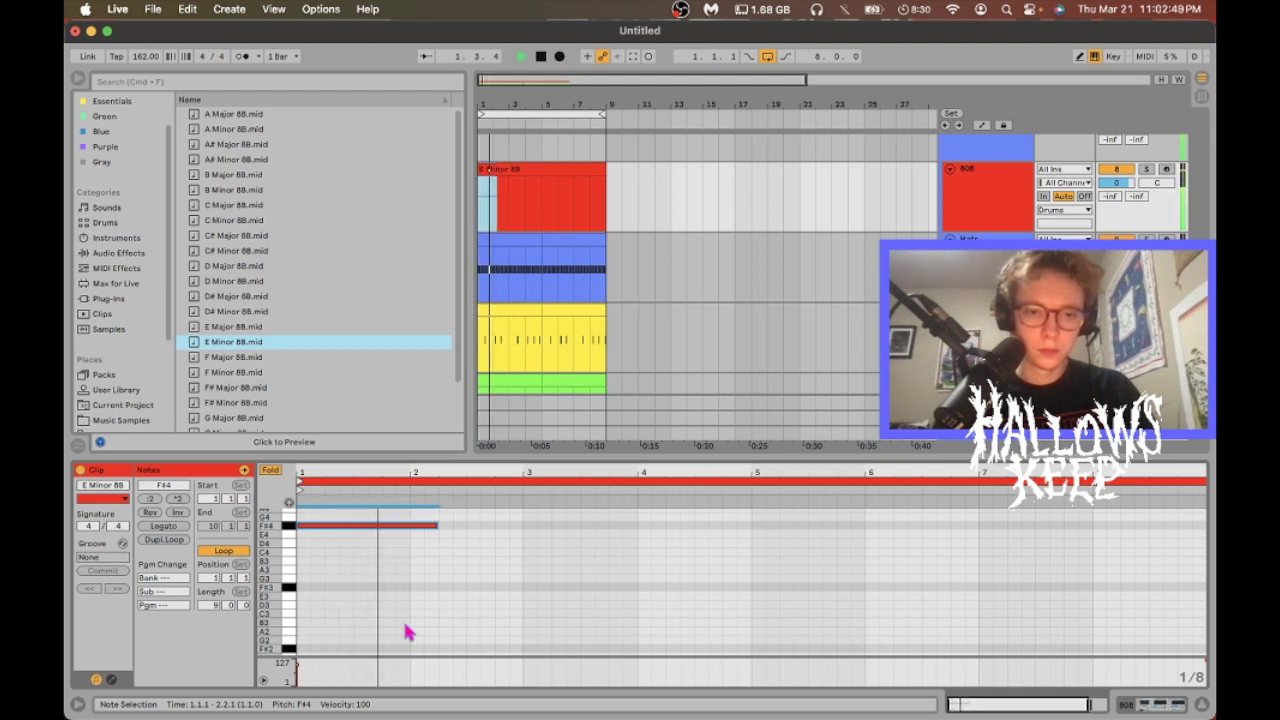
- Duplicate the F#4 note to start at 2.2.1 and lower the copy to B3
key(super+d)
key(Down)
key(Down)
key(Down)
key(Down)
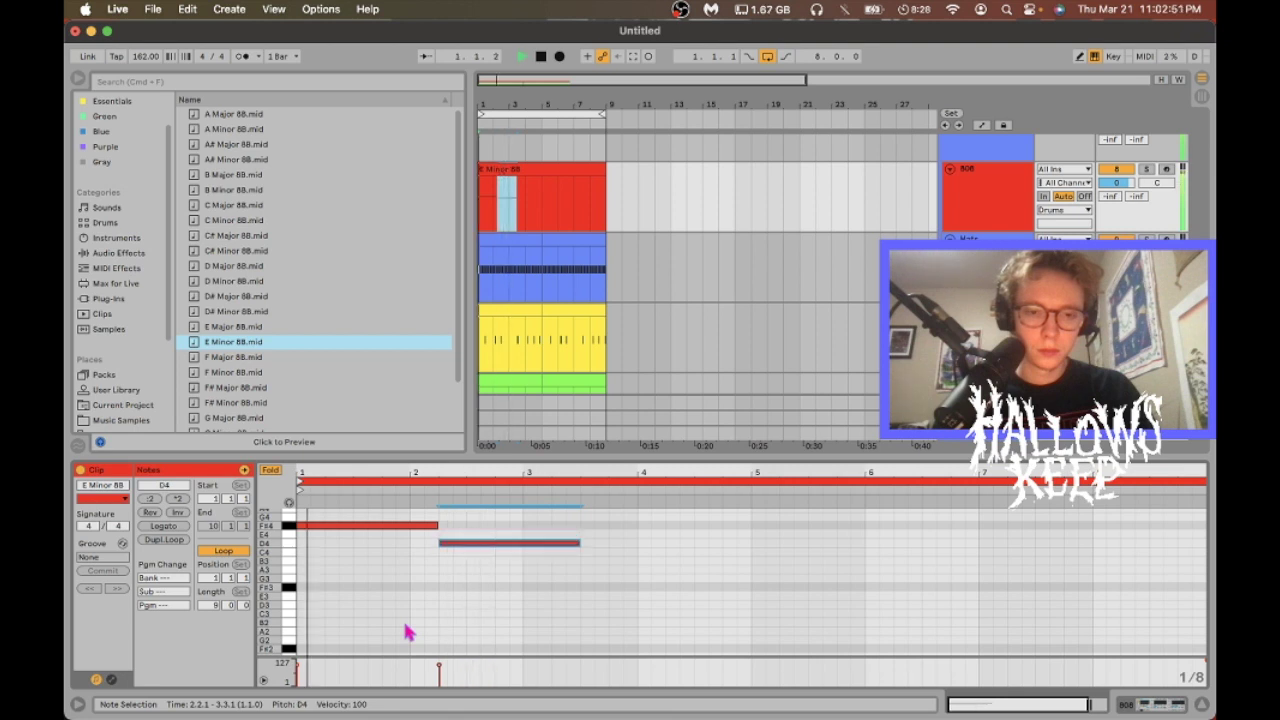
key(Down)
key(Down)
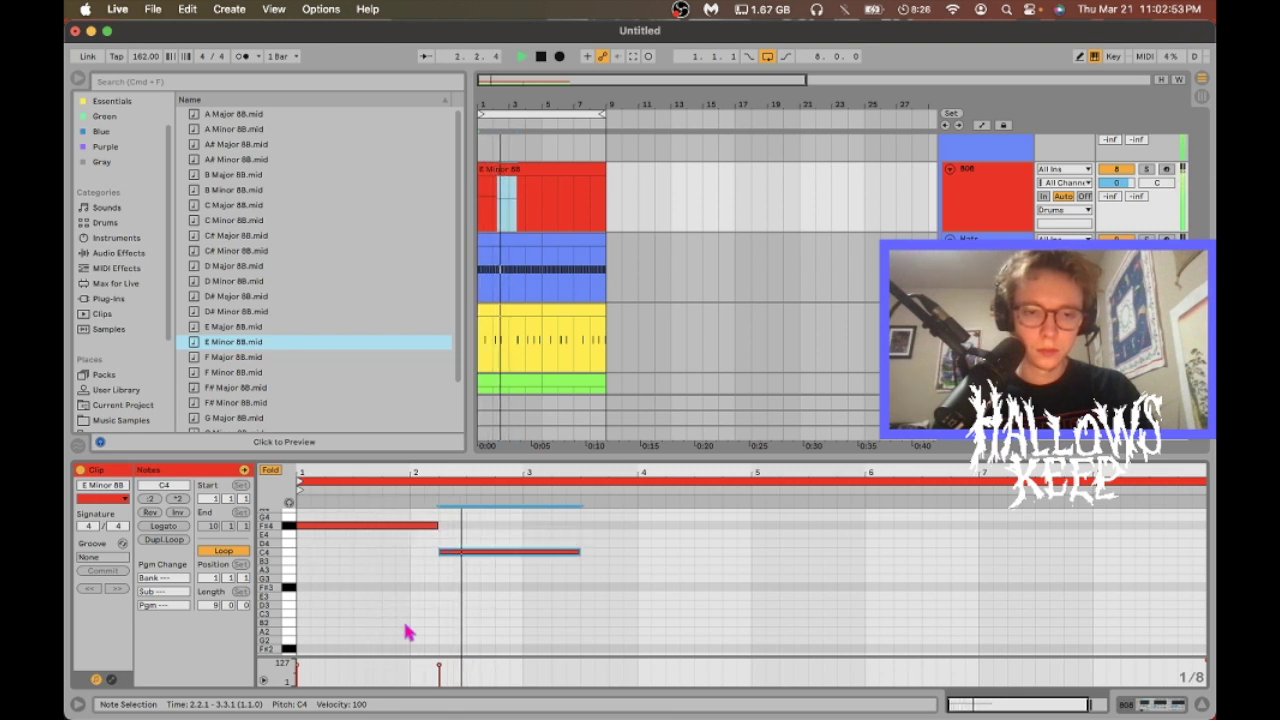
key(Down)
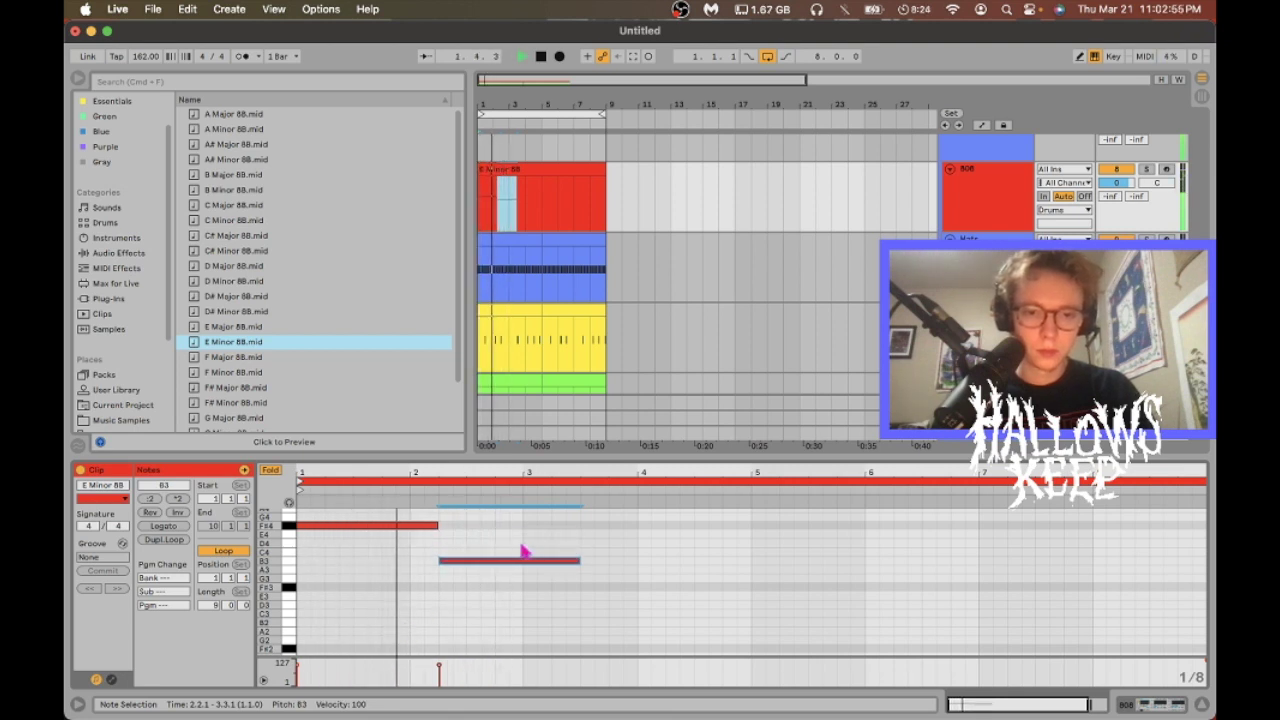
- Shorten the B3 note to end at 3.2.3, and add B3 copies at 3.2.3 and 3.3.3 that run up to bar 4
mouse_move(578, 560)
mouse_down()
mouse_move(538, 560)
mouse_move(563, 560)
mouse_up()
key(super+d)
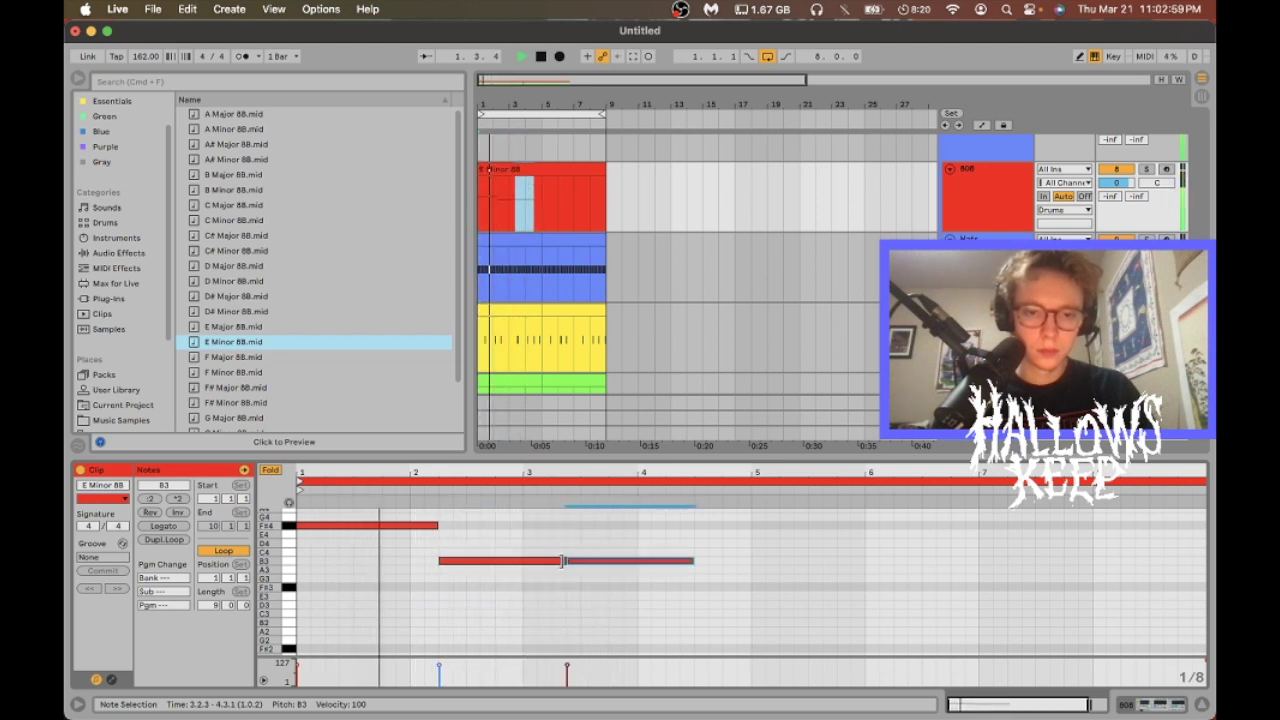
key(shift+Left)
key(shift+Left)
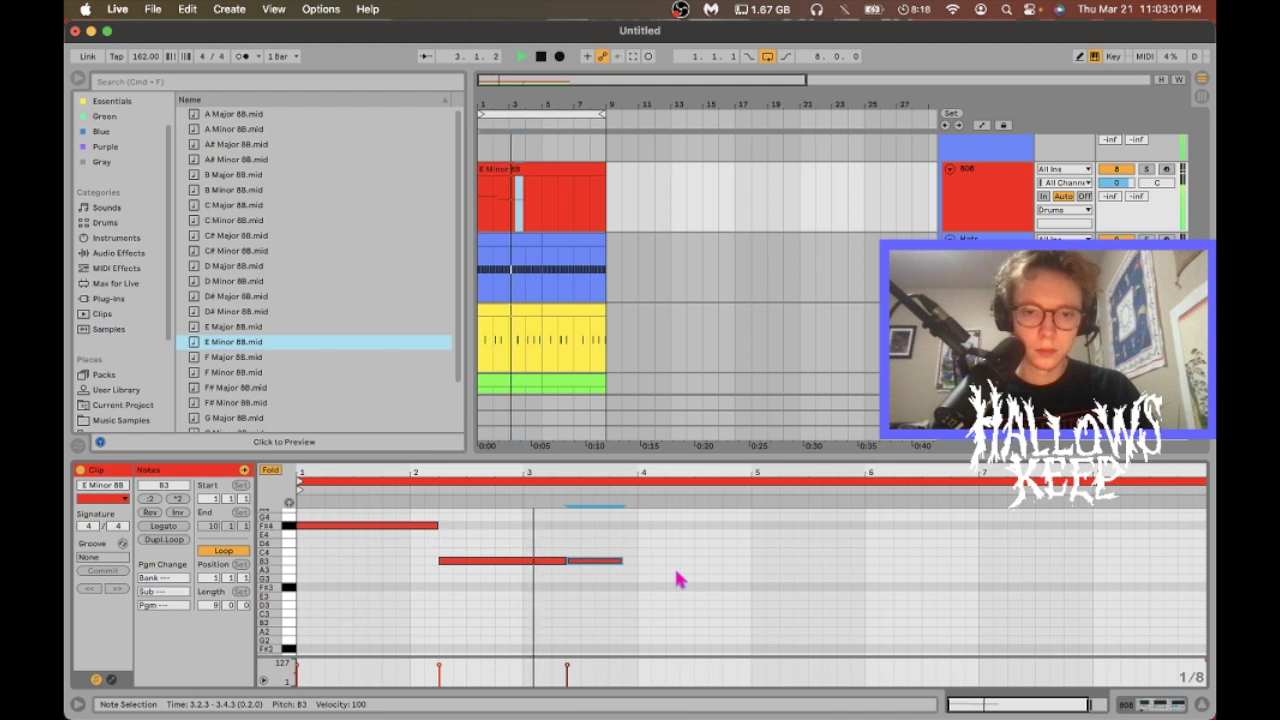
key(super+d)
key(shift+Right)
click(487, 526)
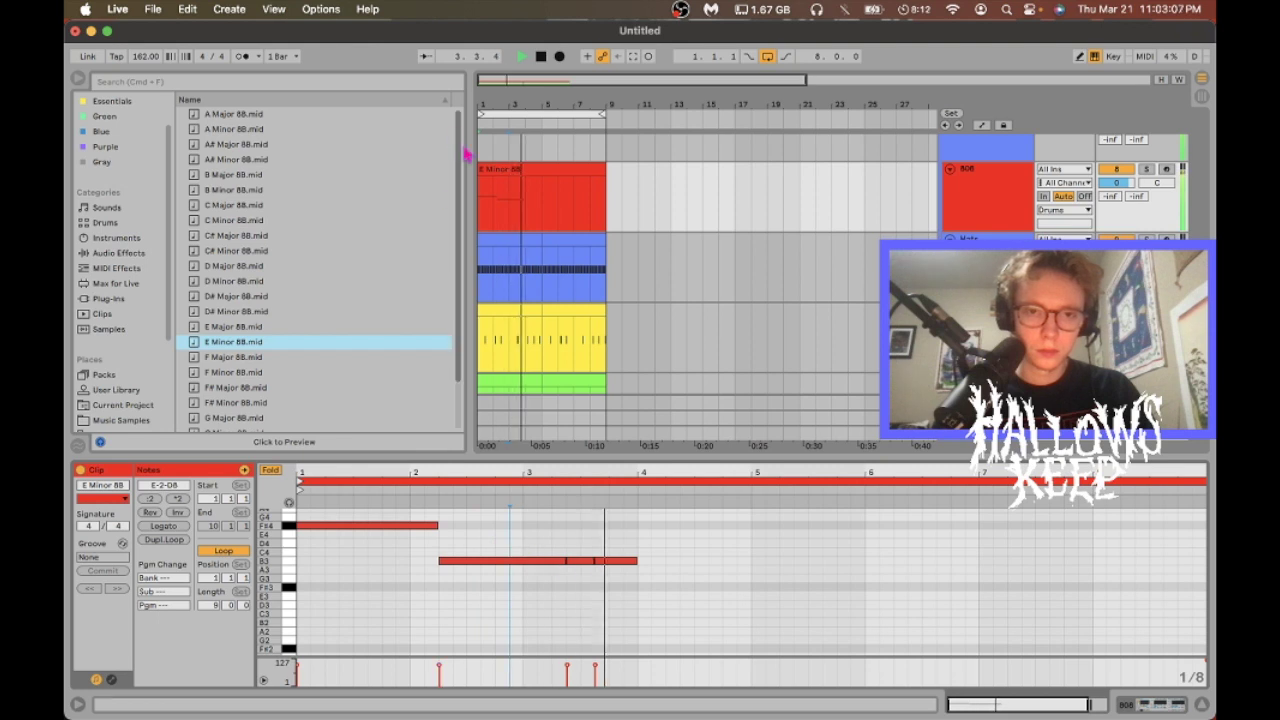
- Open the first kick clip and add a kick note at the start of bar 3
scroll(534, 271, down, 2)
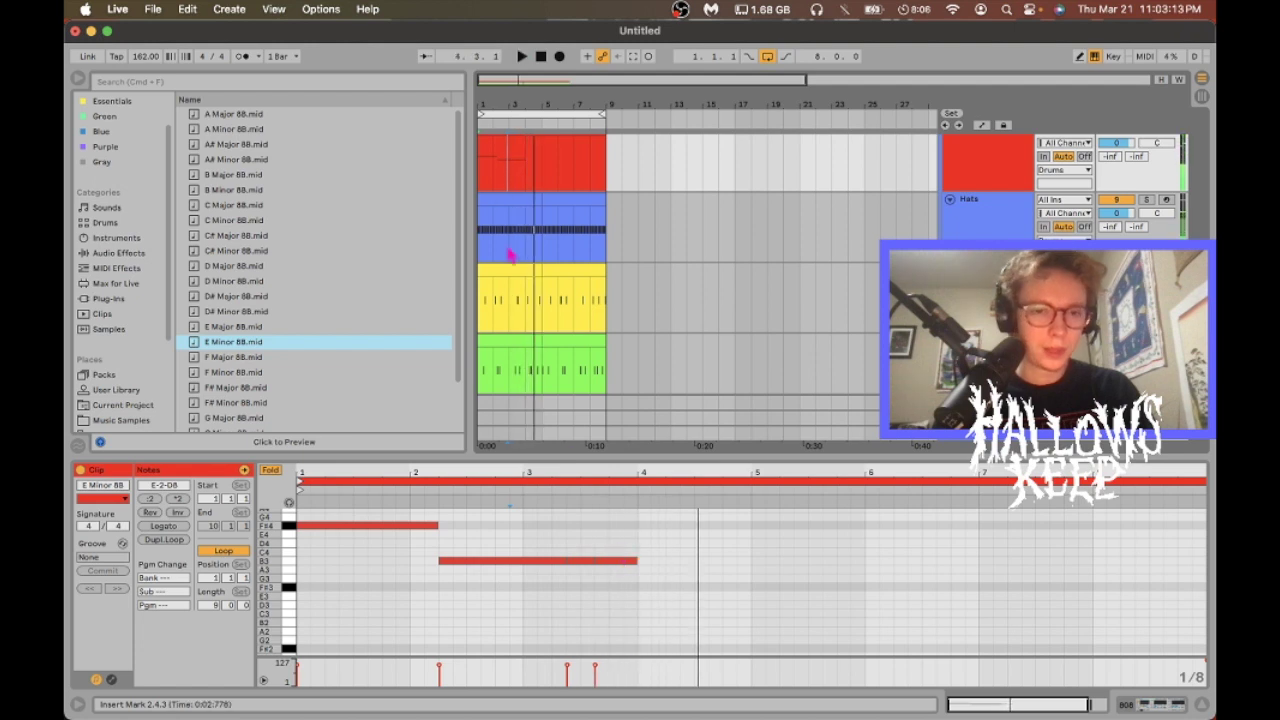
scroll(517, 229, down, 2)
click(503, 302)
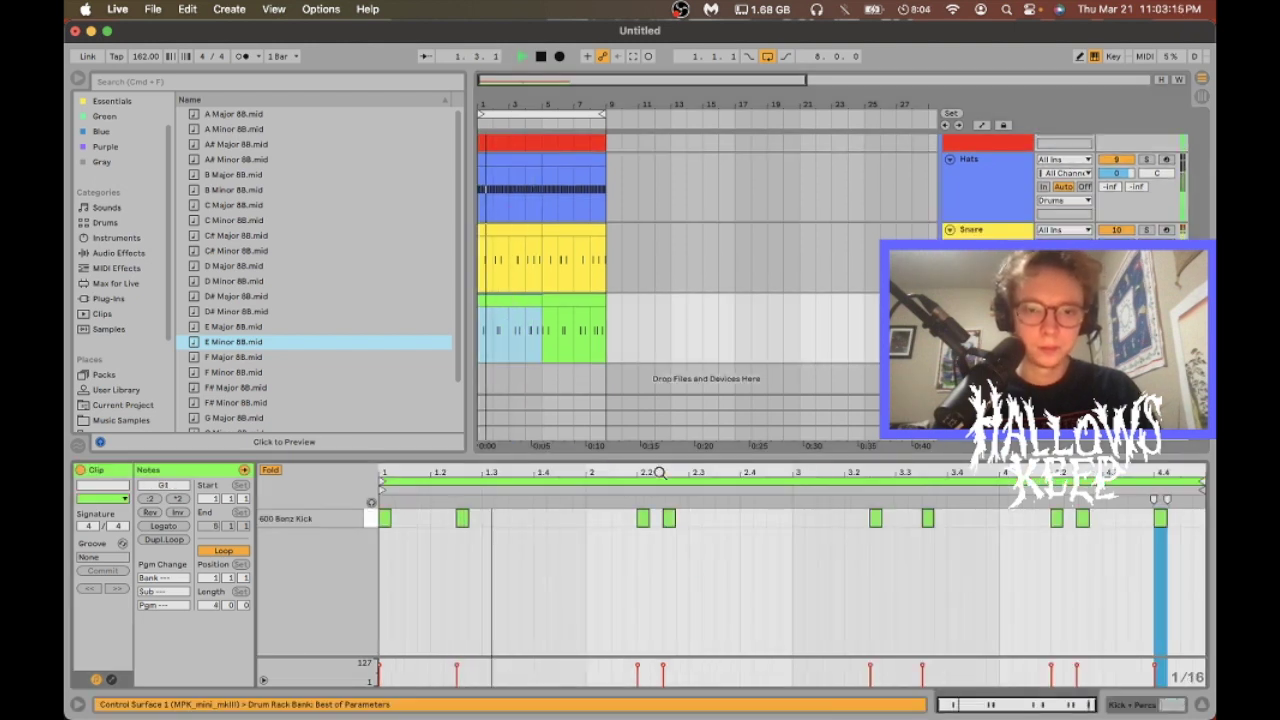
click(588, 526)
key(space)
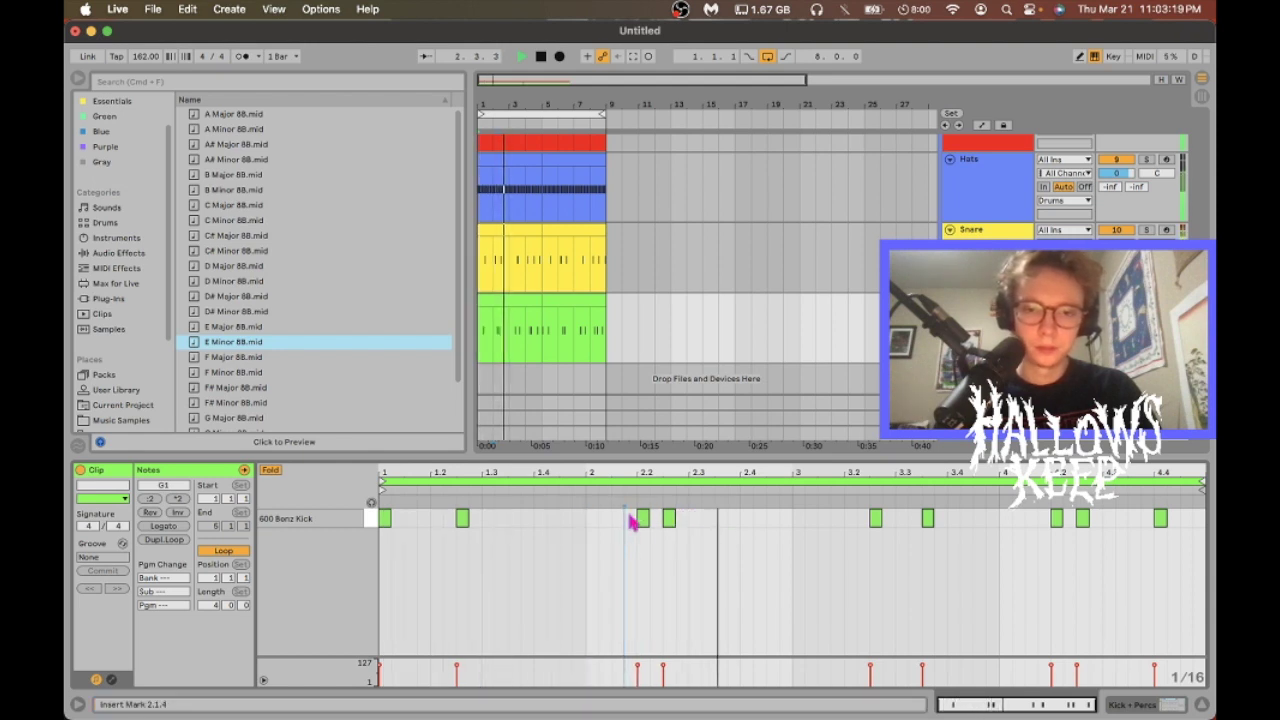
double_click(799, 519)
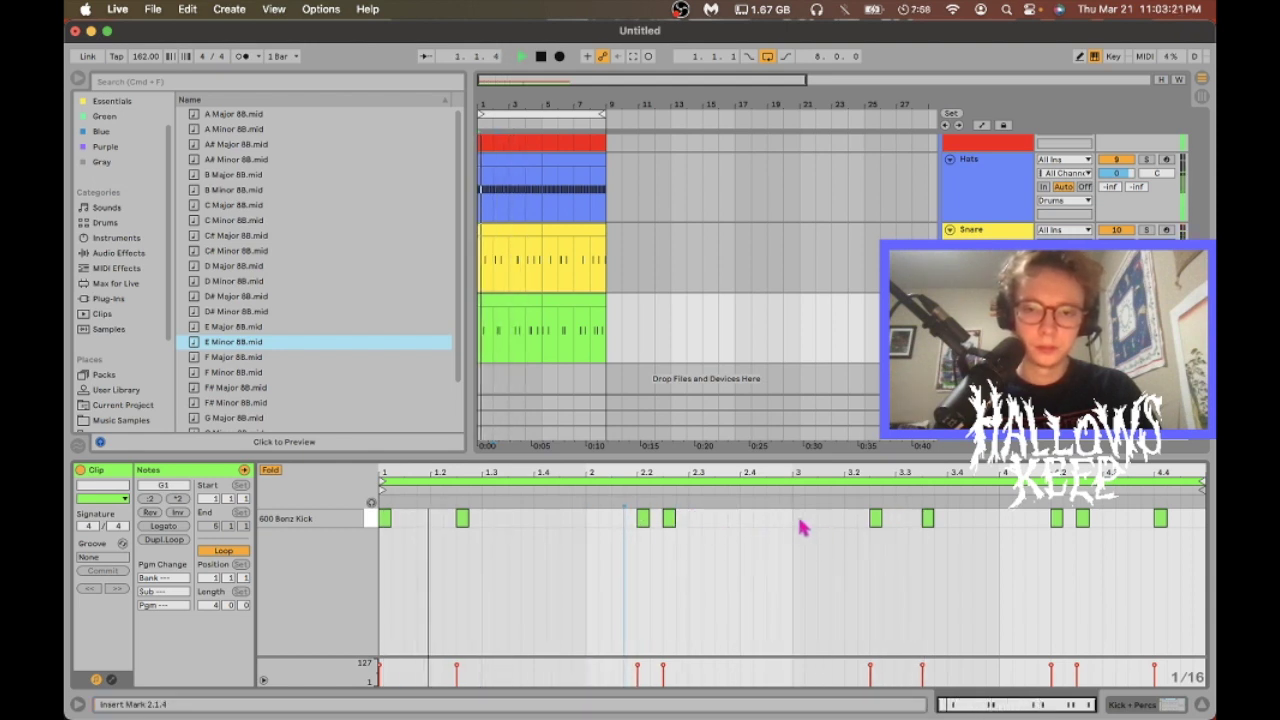
click(830, 535)
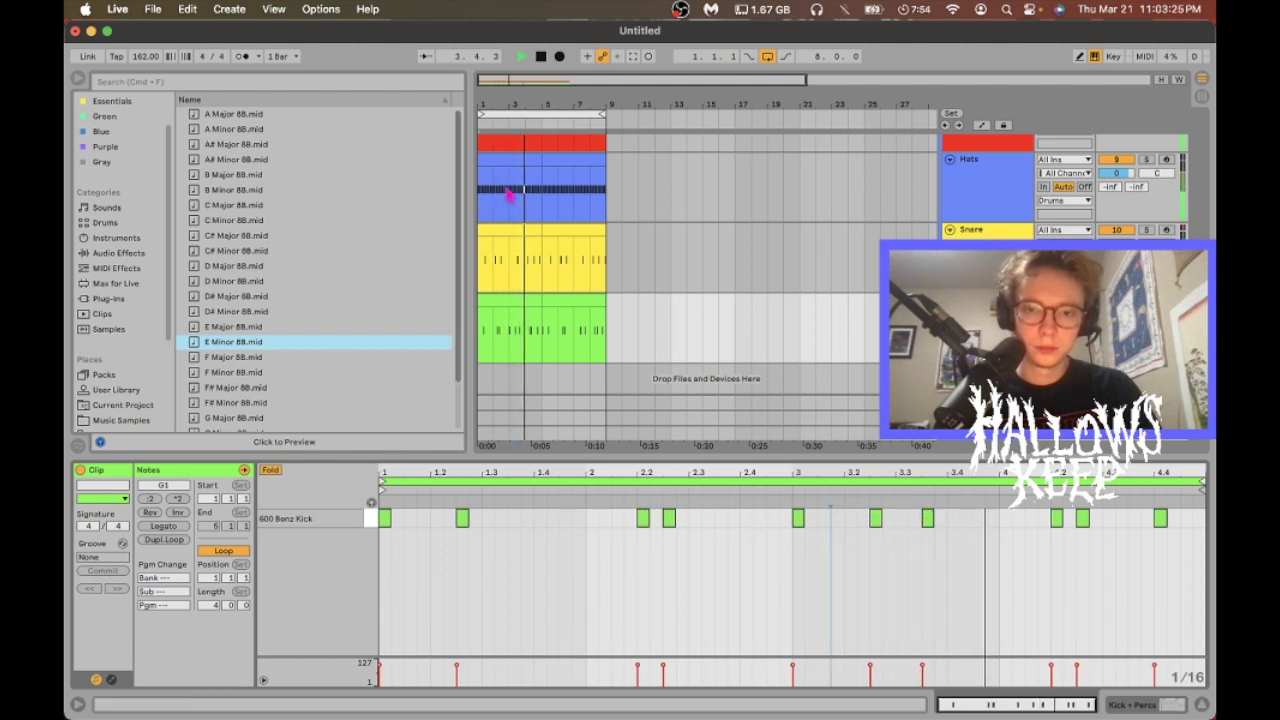
- In the 808 clip, shorten the 2.2.1 note to end at 3.1.1 and add a B4 note from 3.1.1 to 3.2.3
scroll(670, 342, down, 1)
scroll(549, 135, up, 4)
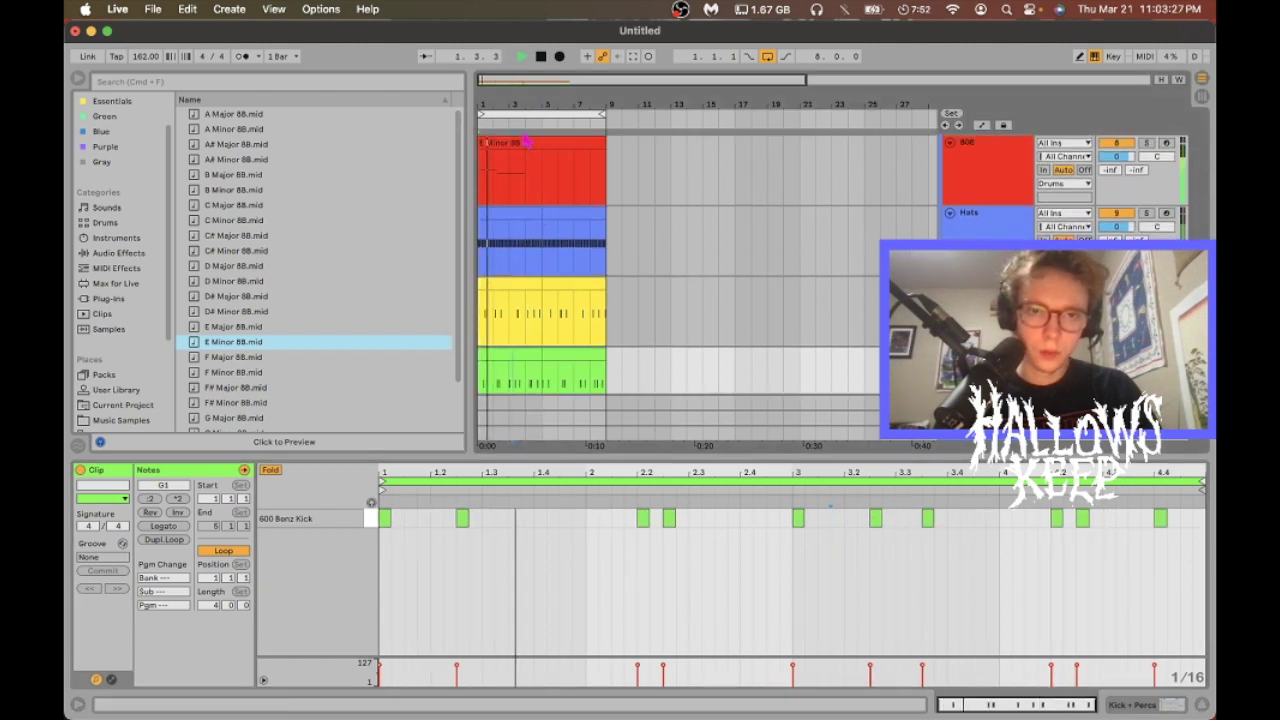
click(560, 175)
drag(564, 560, 522, 560)
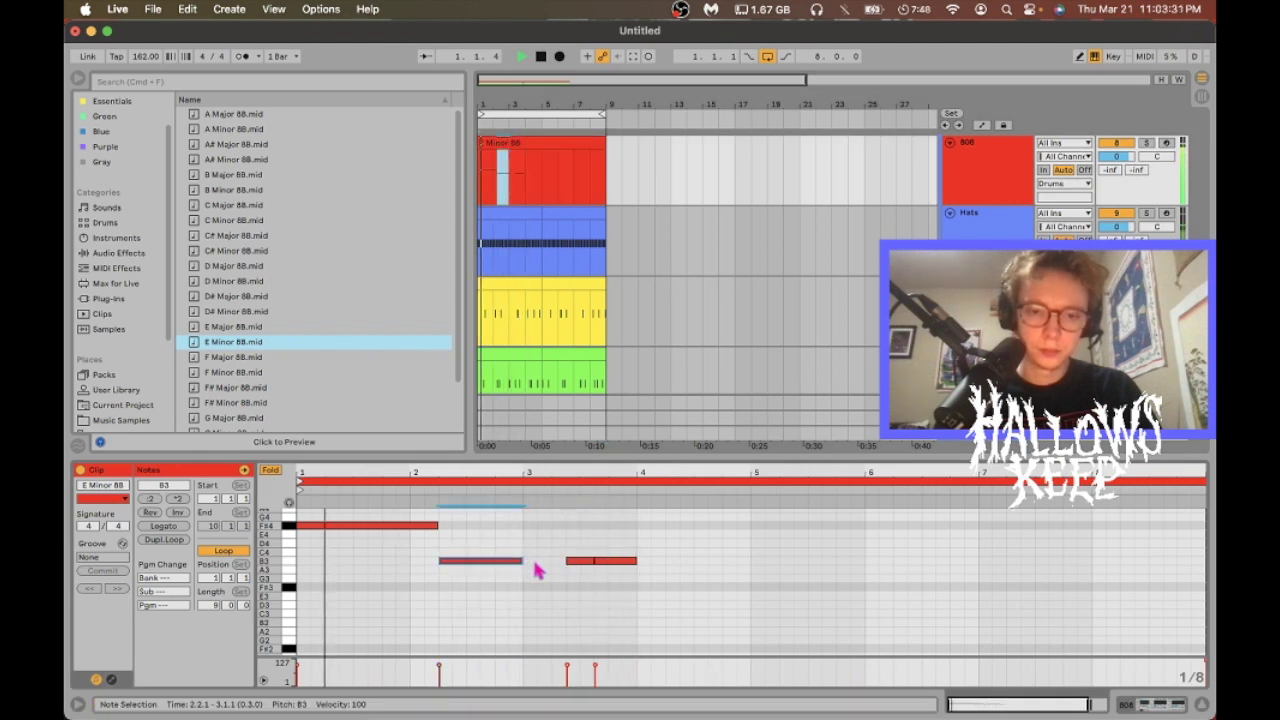
double_click(533, 562)
key(shift+Up)
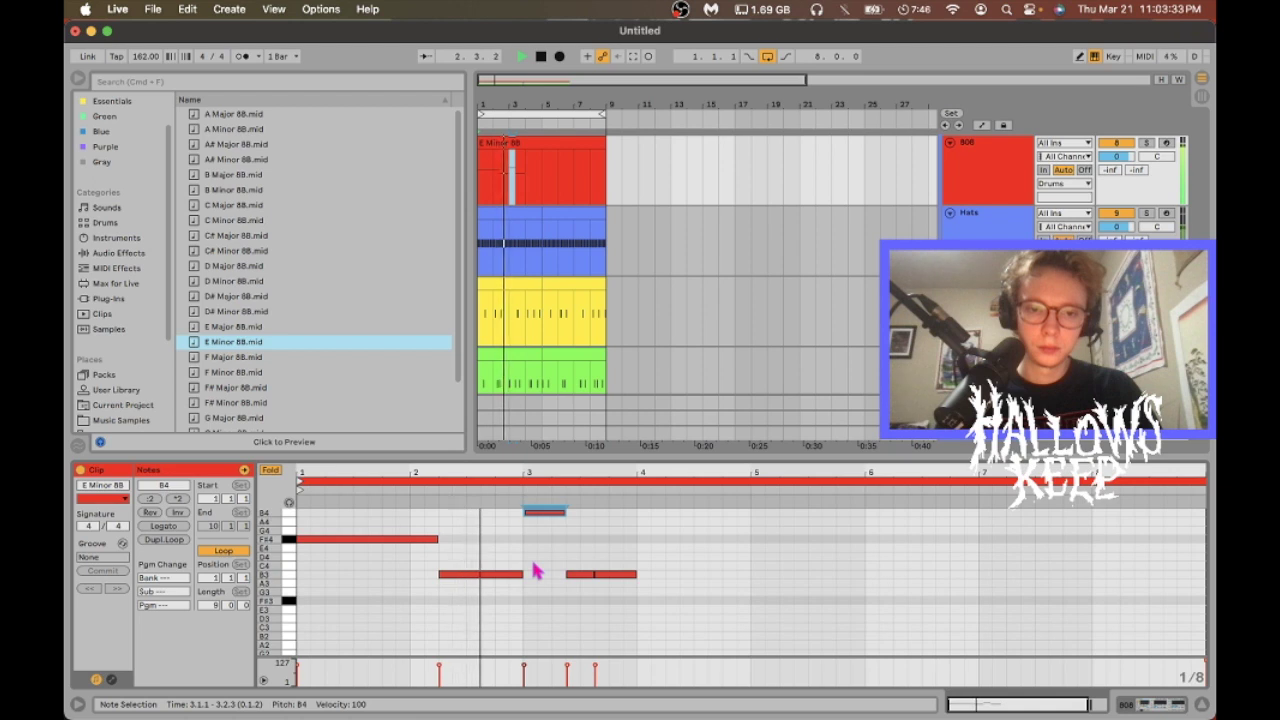
- Extend the last B3 note to 4.2.1 and add B3 copies at 4.2.1, 4.2.3 and 4.3.3, filling up to bar 5
click(631, 577)
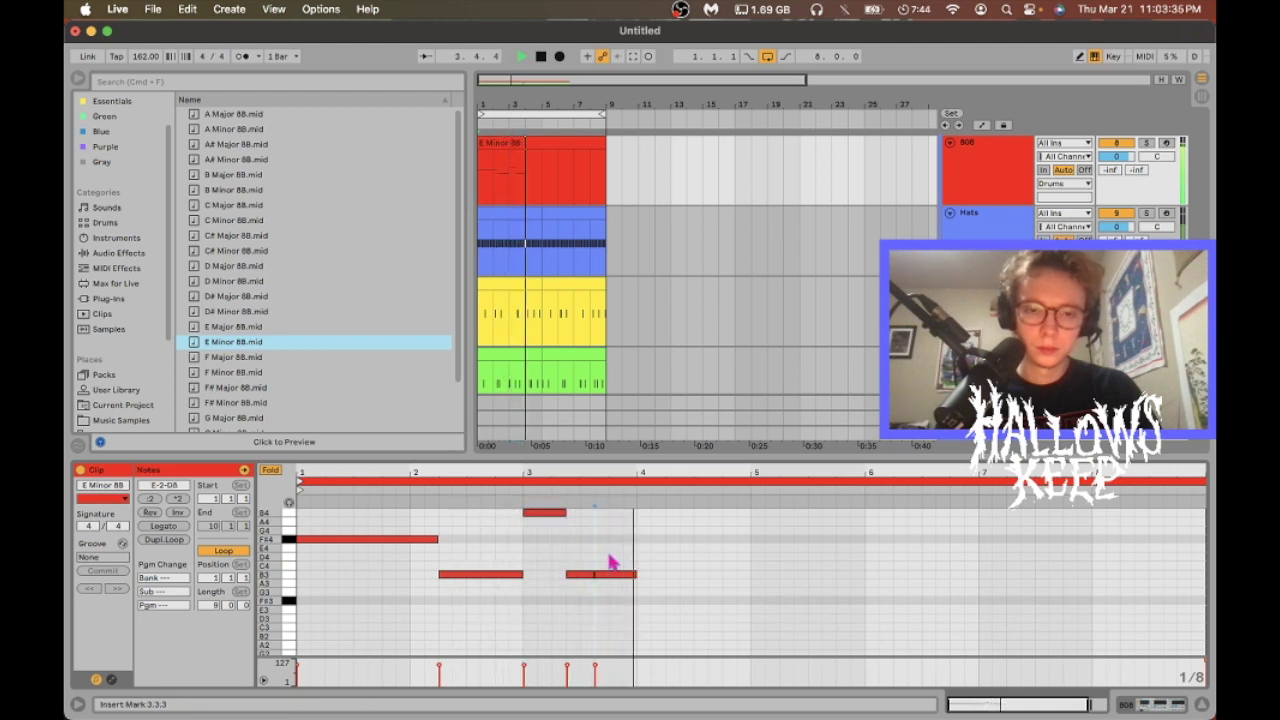
click(615, 574)
key(super+d)
key(shift+Left)
key(shift+Left)
key(shift+Left)
key(shift+Left)
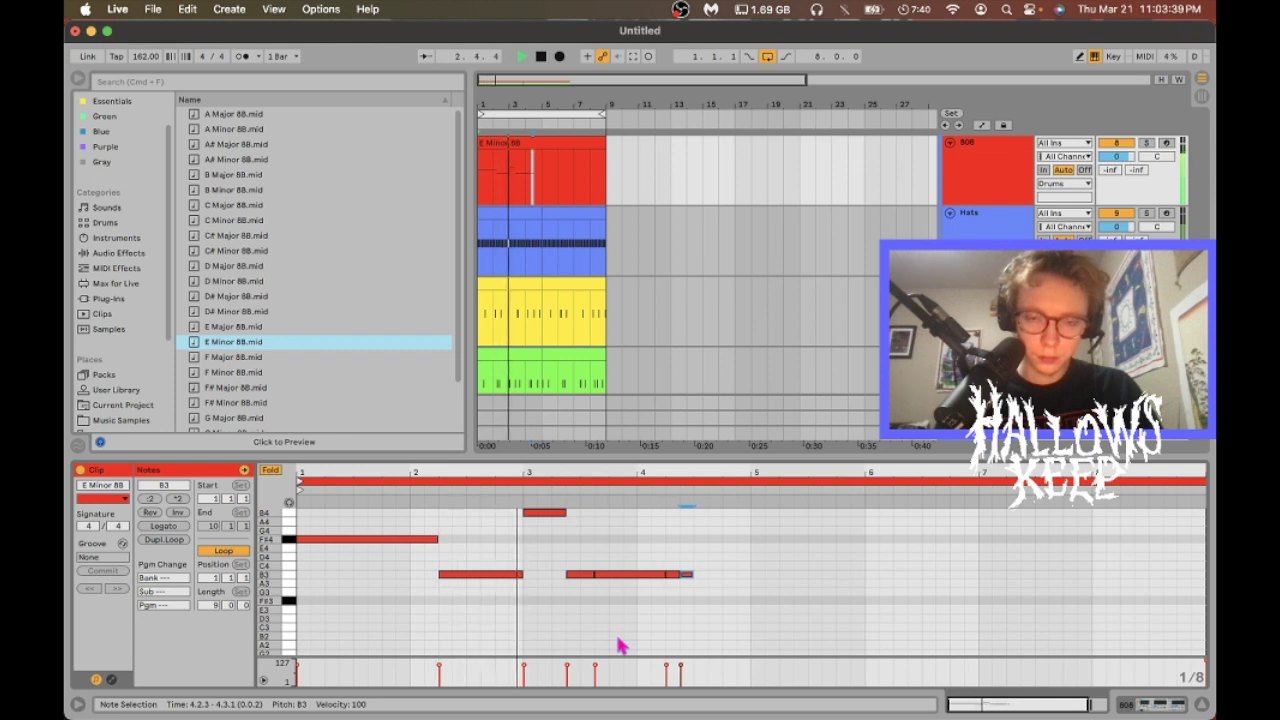
key(ctrl+d)
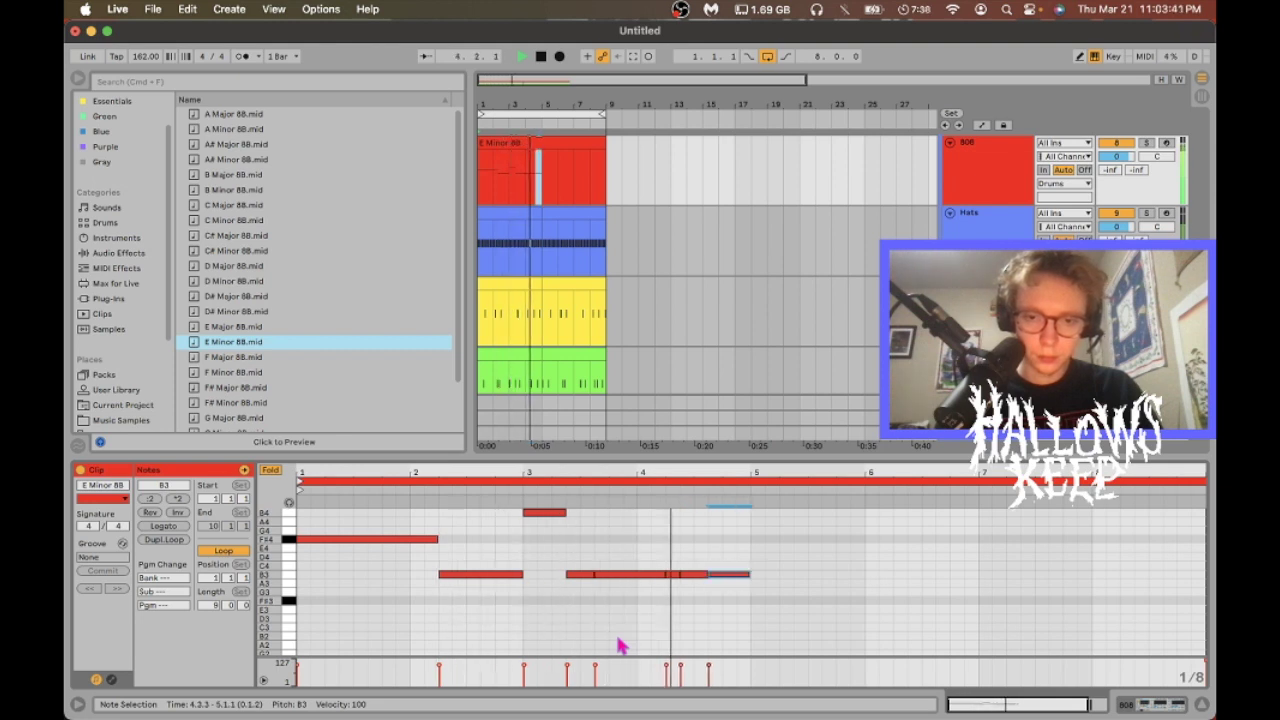
- Lower the B4 note at 3.1.1 to B3, and raise the note at 4.2.3 to B4
click(542, 515)
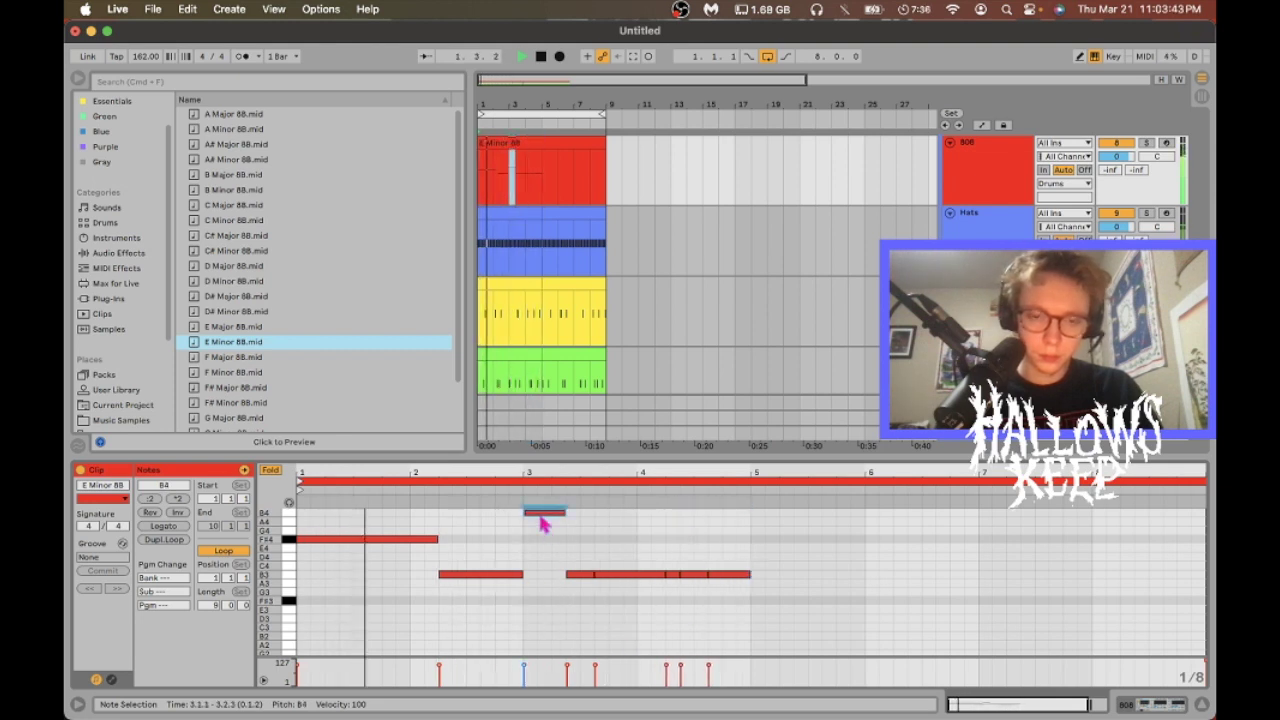
key(shift+Up)
key(shift+Down)
key(shift+Down)
click(675, 636)
key(shift+Up)
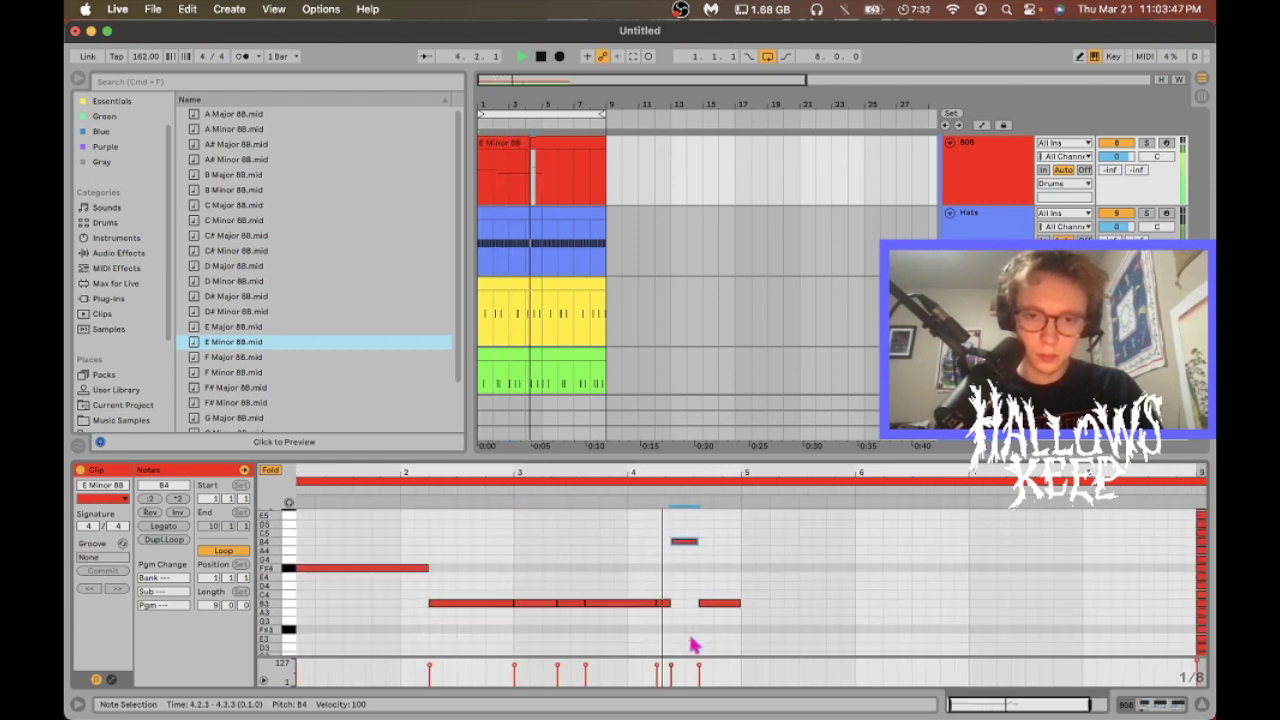
scroll(691, 645, down, 2)
scroll(686, 575, up, 1)
- Shorten the B4 note at 4.2.3 to half a beat and transpose all 808 notes down one octave
key(space)
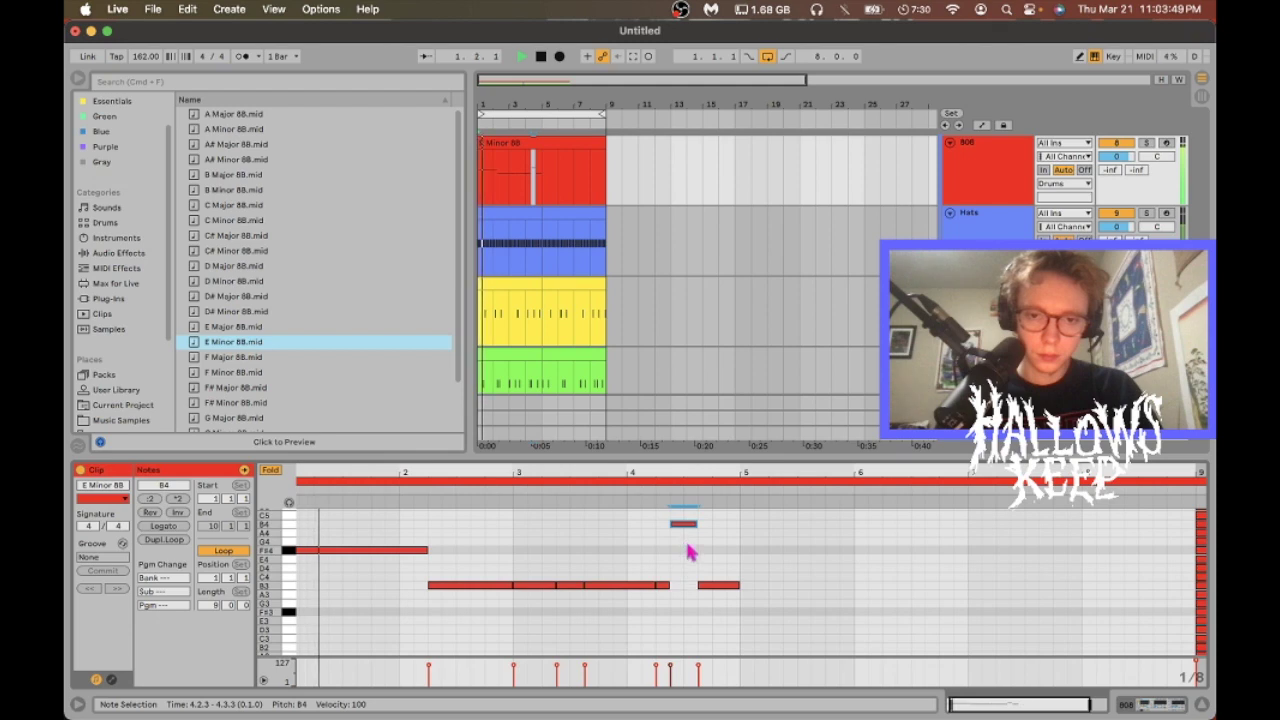
key(super+a)
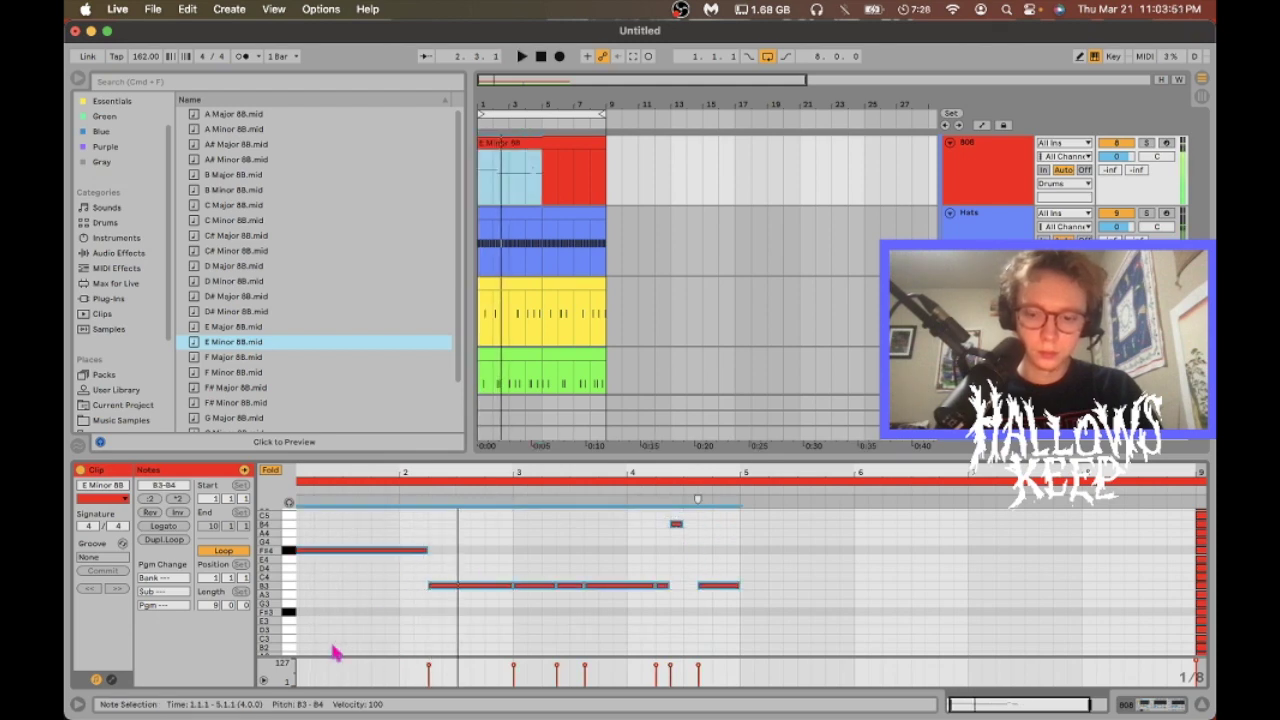
key(shift+Down)
- Add a Saturator to the 808 track with drive 8.57 dB, base -2.29, frequency 92.1 Hz, width 40% and depth 5.71
click(974, 189)
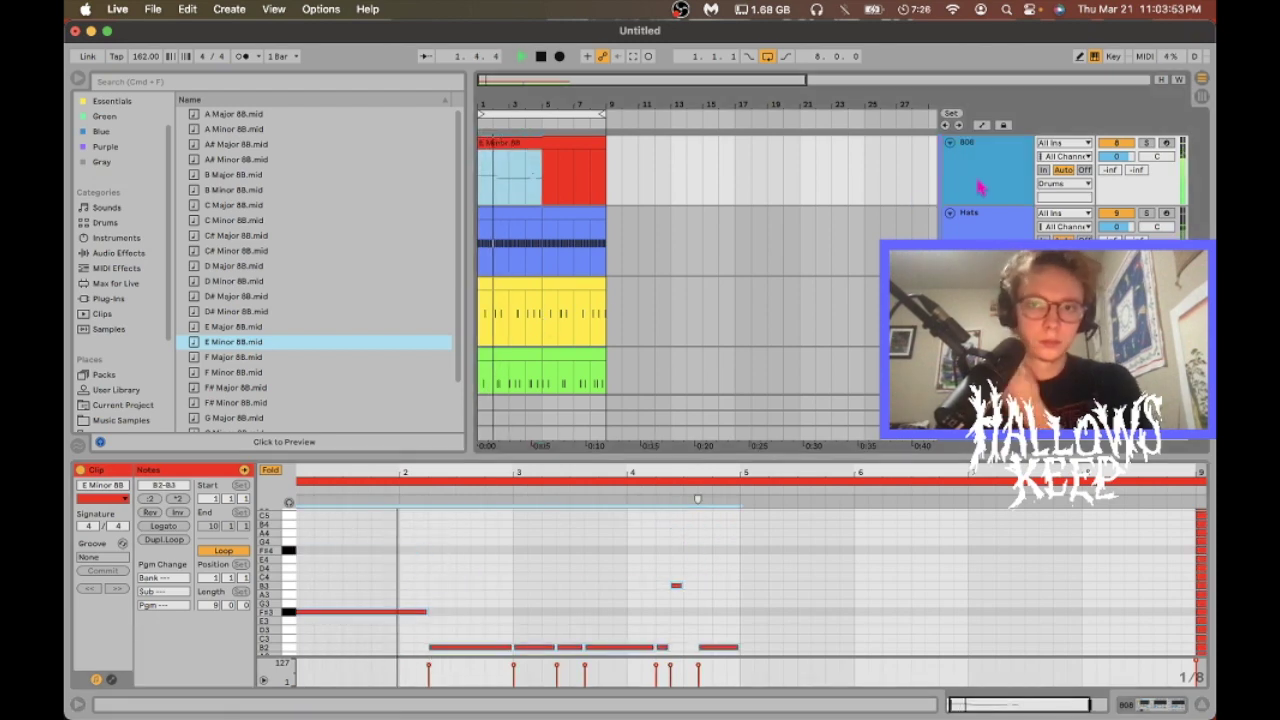
click(1135, 705)
click(150, 82)
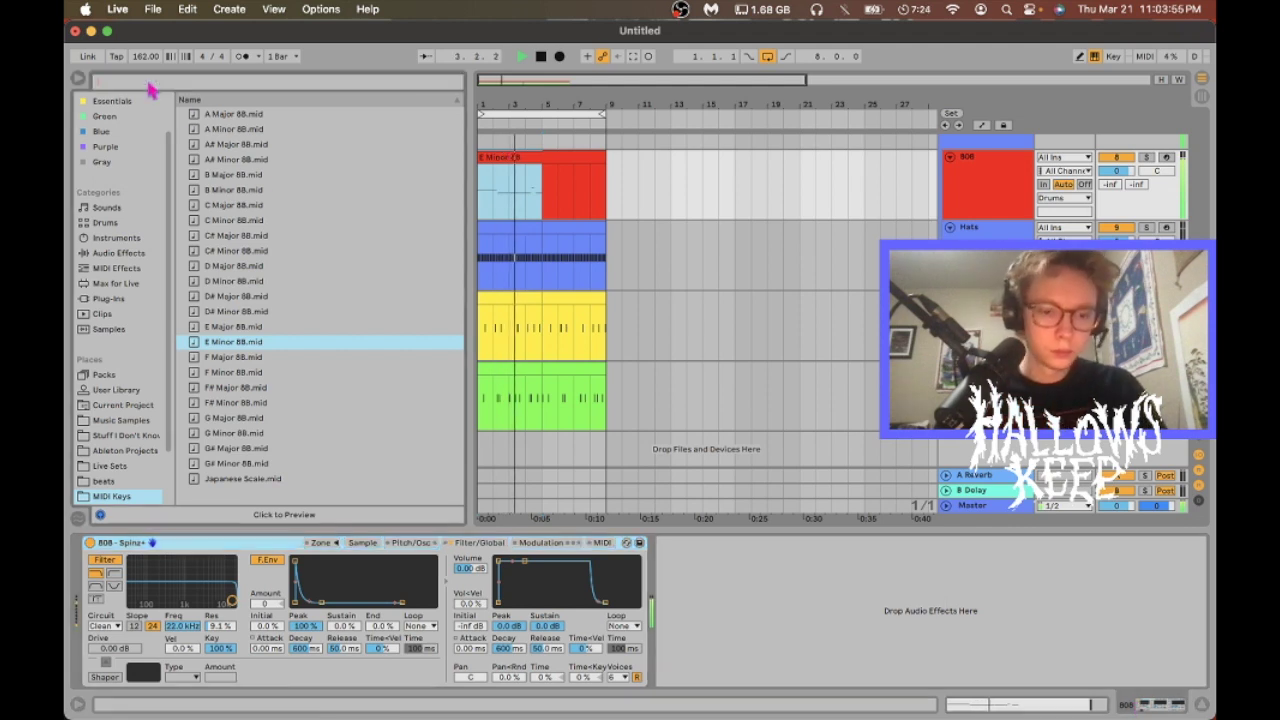
text(satura)
click(118, 239)
double_click(222, 114)
drag(681, 582, 680, 586)
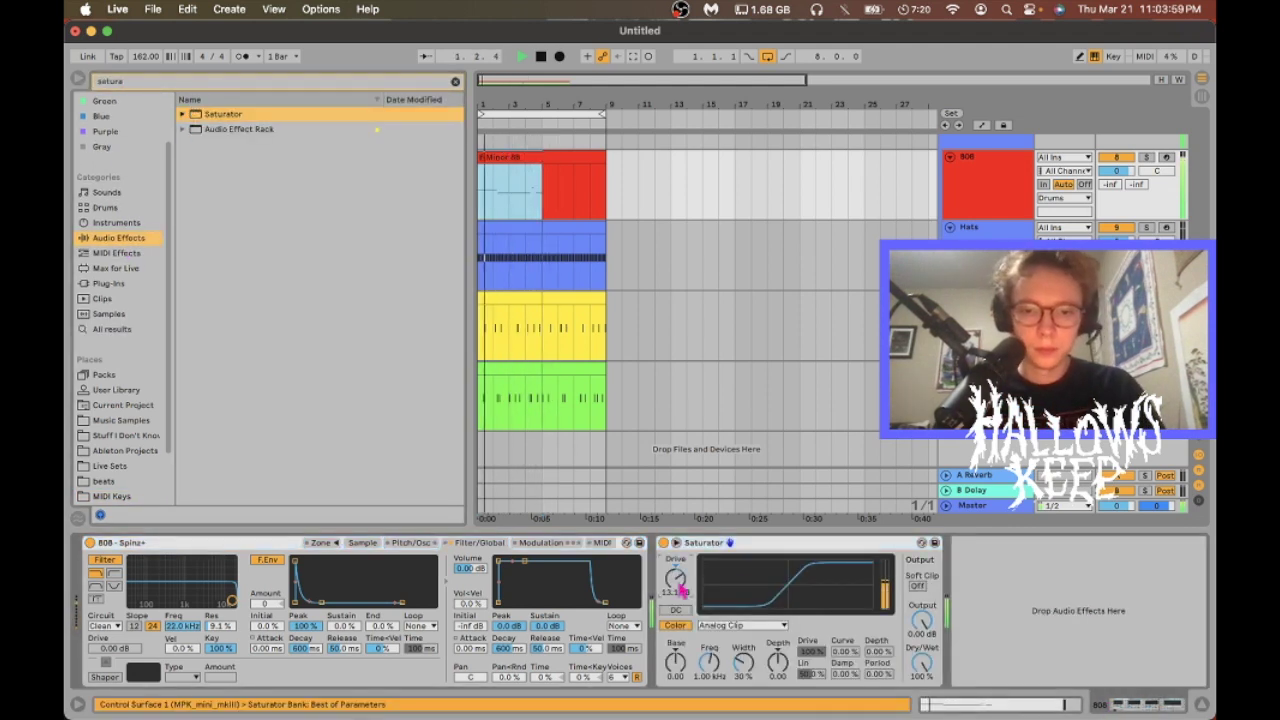
drag(708, 663, 708, 714)
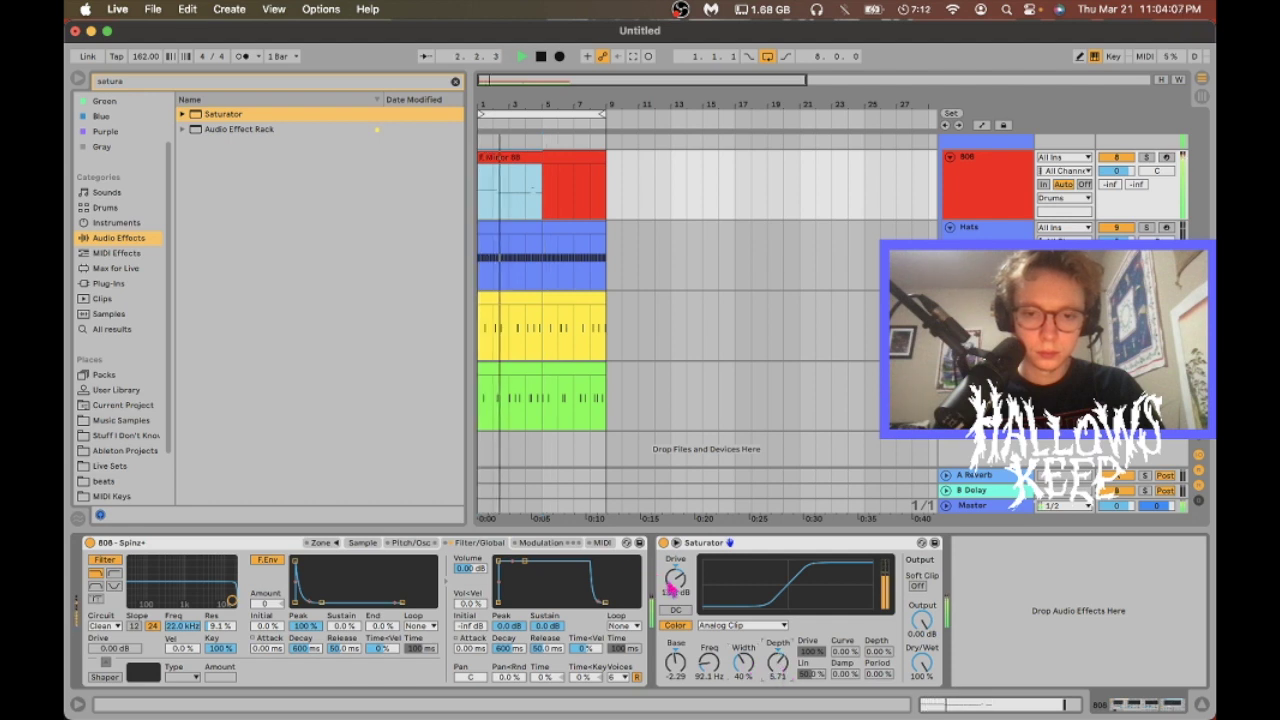
- Add an EQ Eight after the Saturator and boost band 2 by 3.84 dB at 58.2 Hz
click(143, 82)
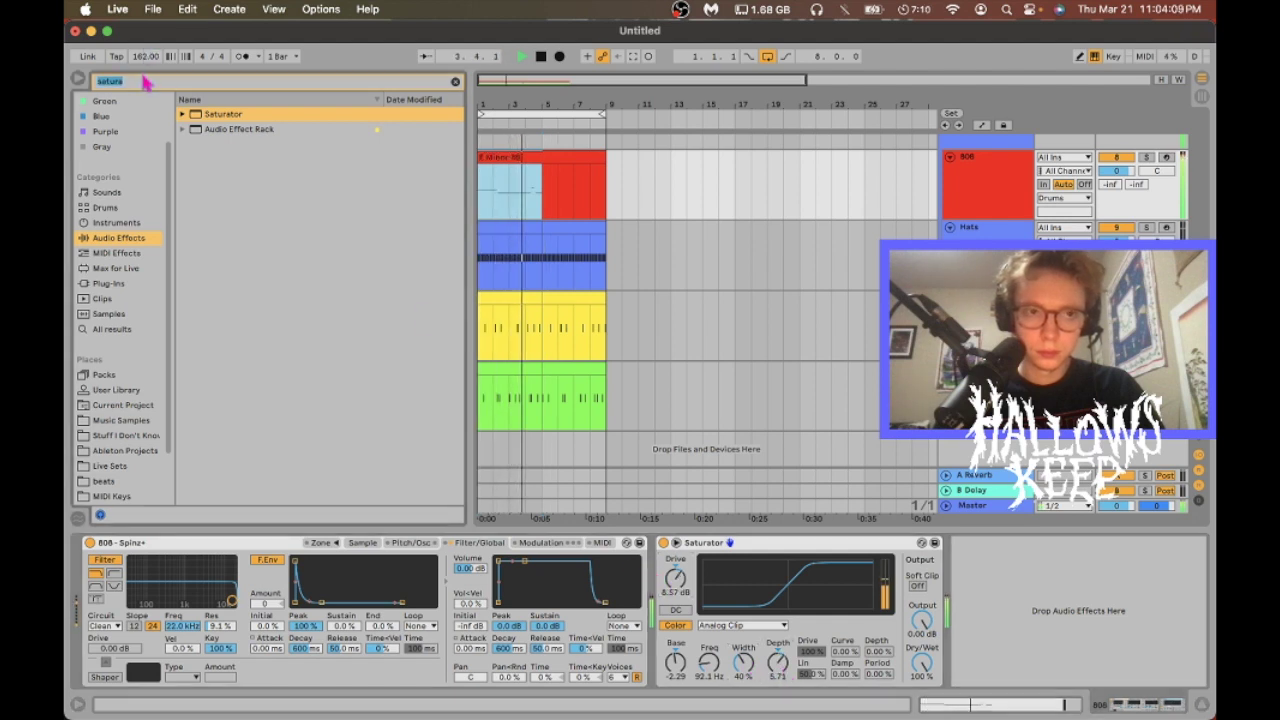
text(eq)
scroll(137, 94, up, 2)
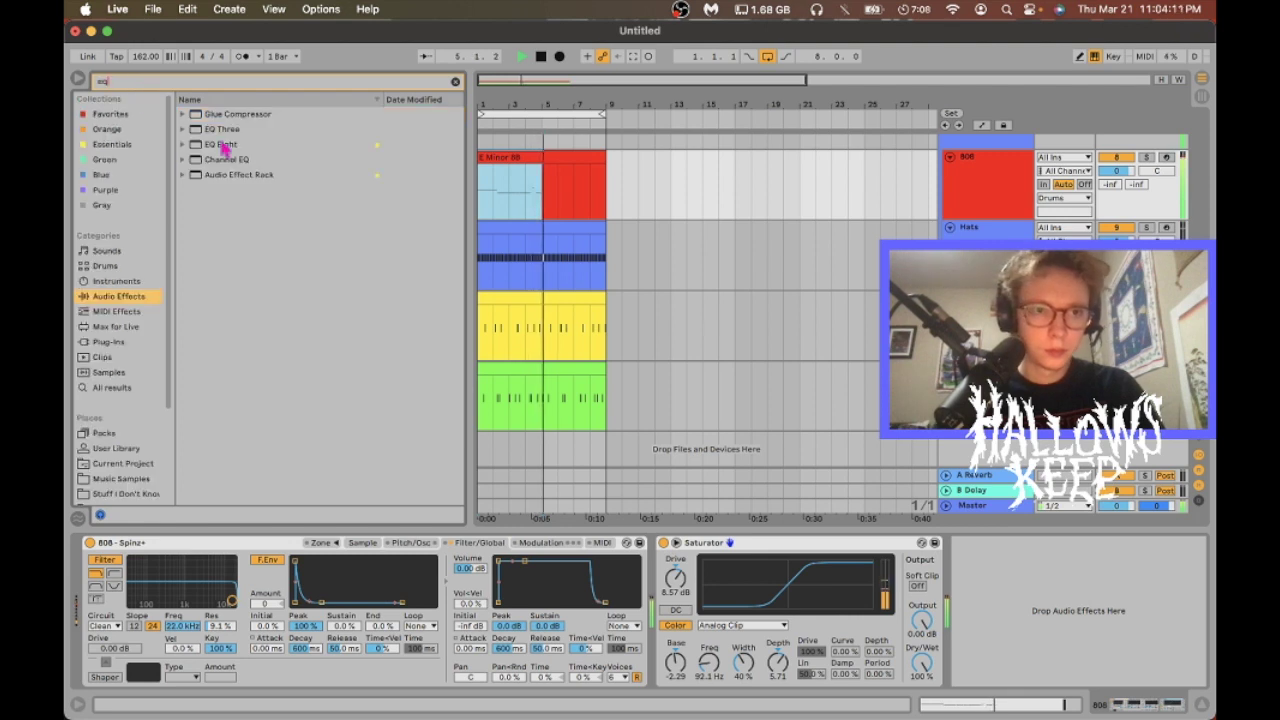
double_click(218, 144)
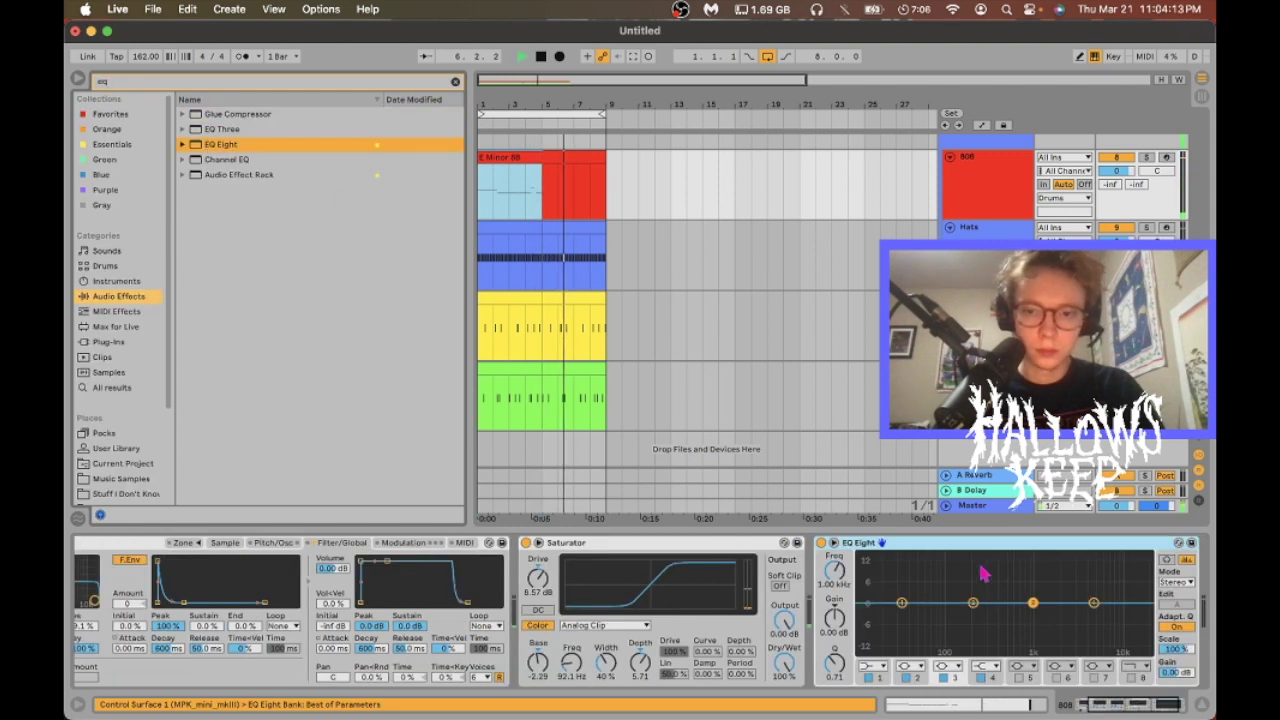
drag(973, 603, 925, 591)
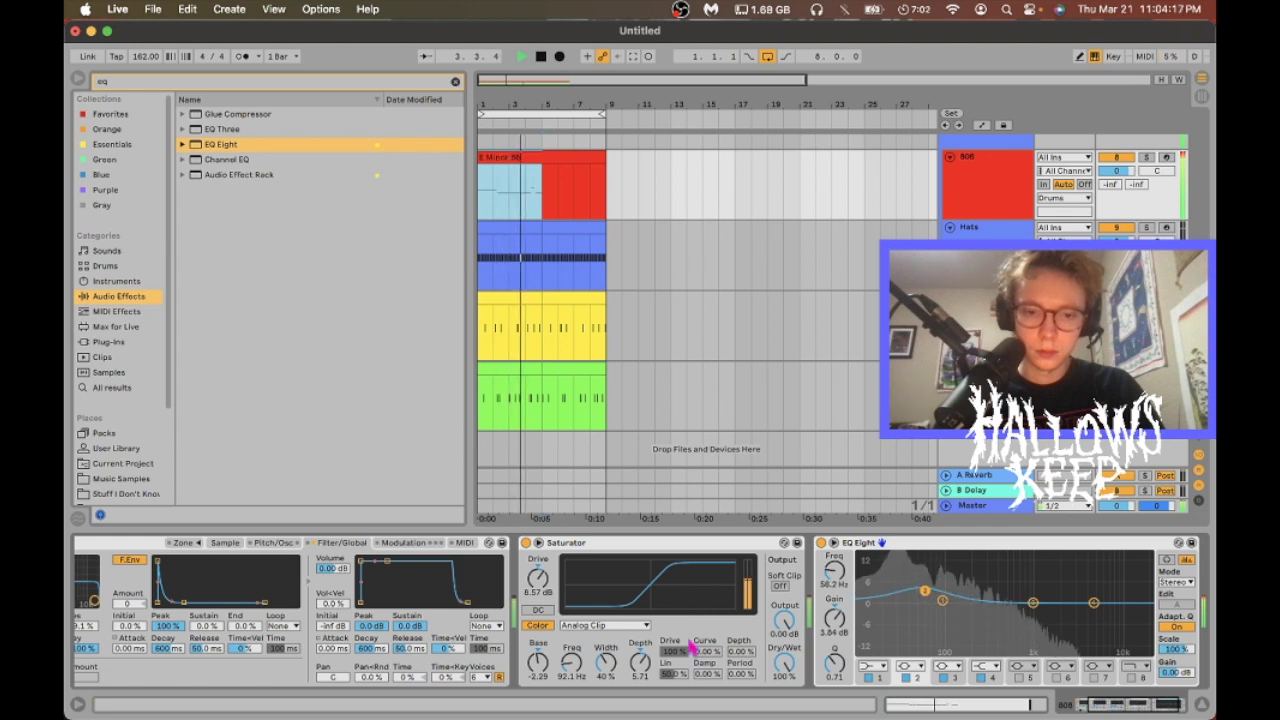
- Set the Saturator's drive to 5.14 dB and base to -1.71, and raise the EQ's band 2 to 5.83 dB at 58.7 Hz
drag(538, 581, 538, 591)
drag(541, 664, 541, 661)
drag(925, 591, 925, 582)
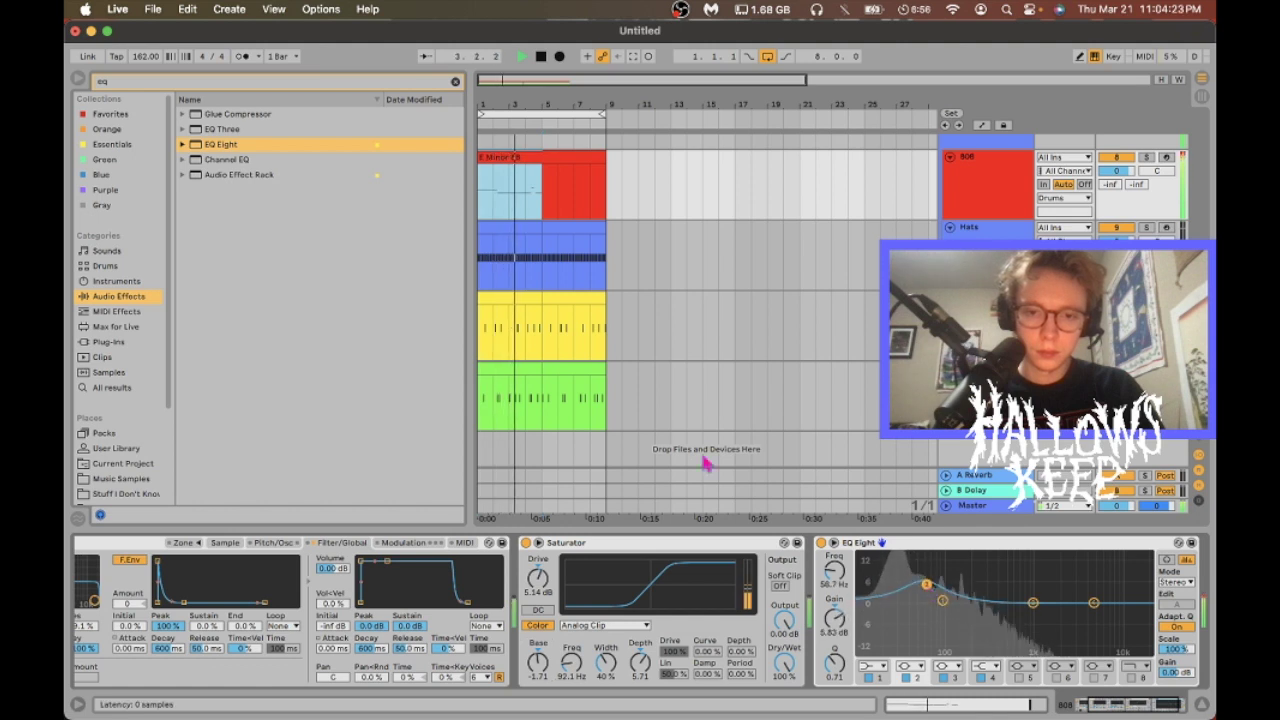
- Transpose the 808 notes from 2.2.1 to the end of bar 4 up one octave, leaving out the first note
double_click(525, 160)
key(space)
drag(470, 640, 728, 655)
key(shift+Up)
key(space)
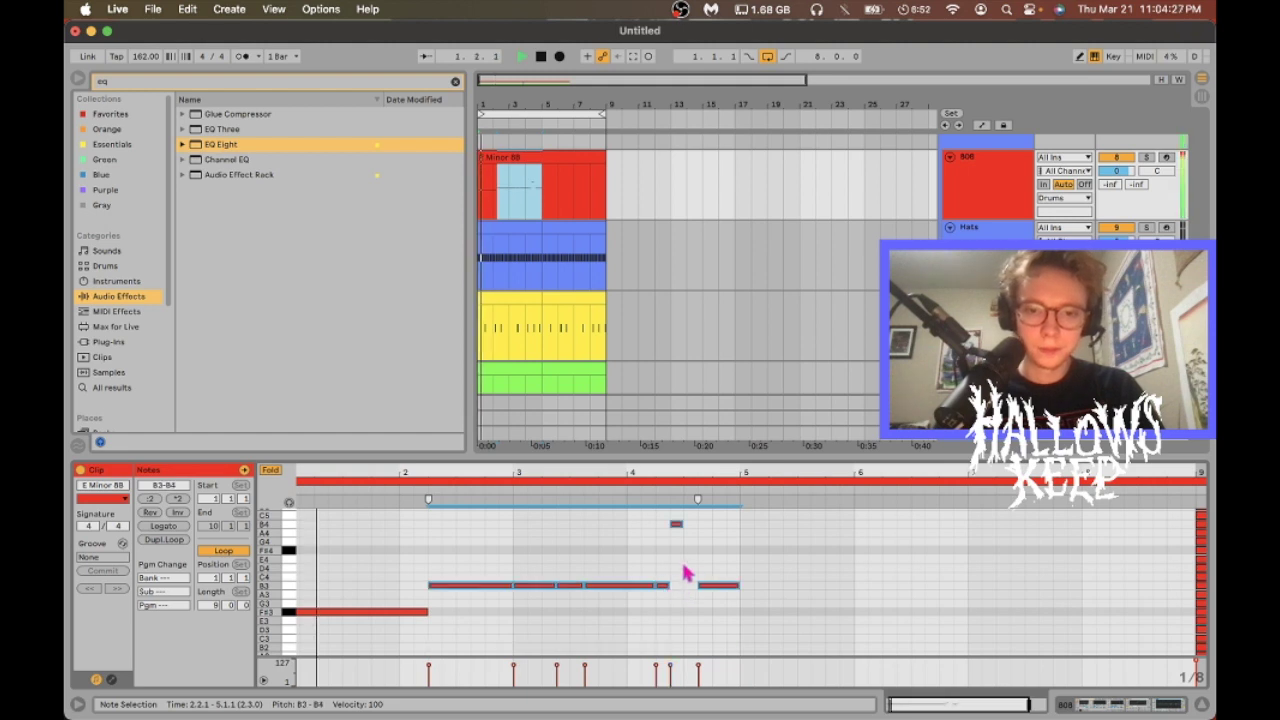
click(686, 570)
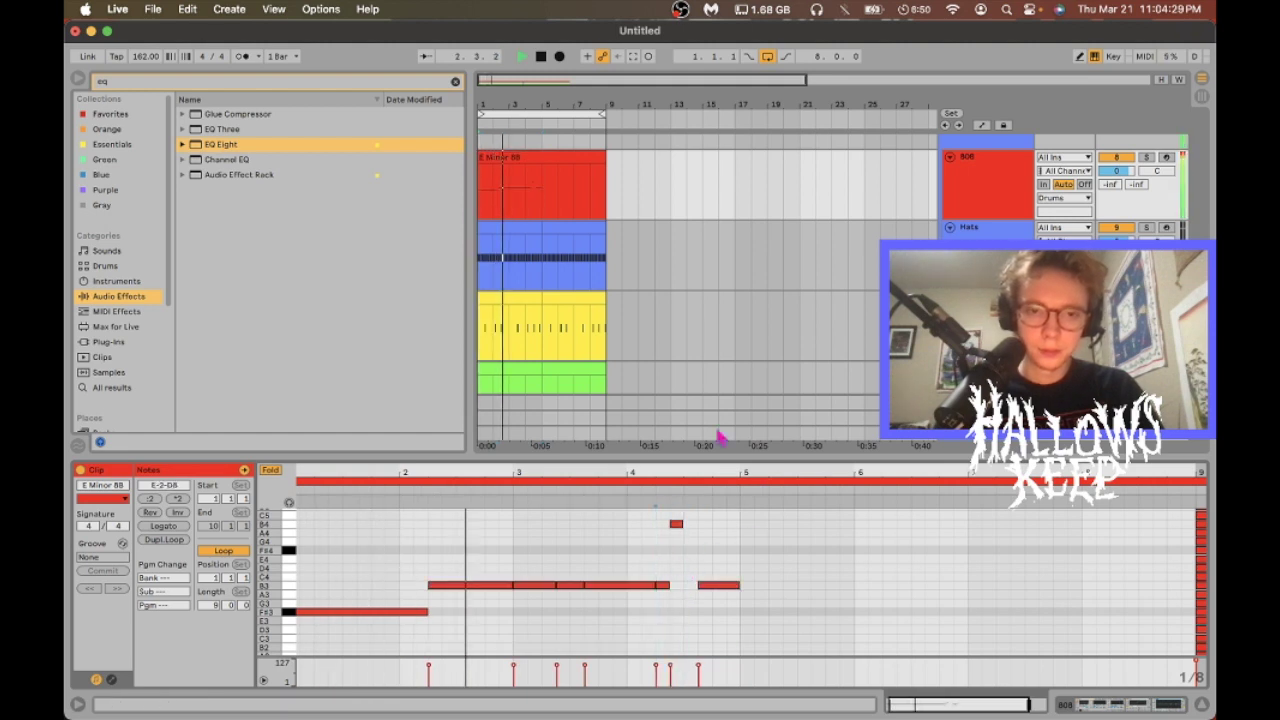
- Lower the 808 track's volume and transpose its notes from 2.2.1 to the end of bar 4 down one octave
click(1027, 213)
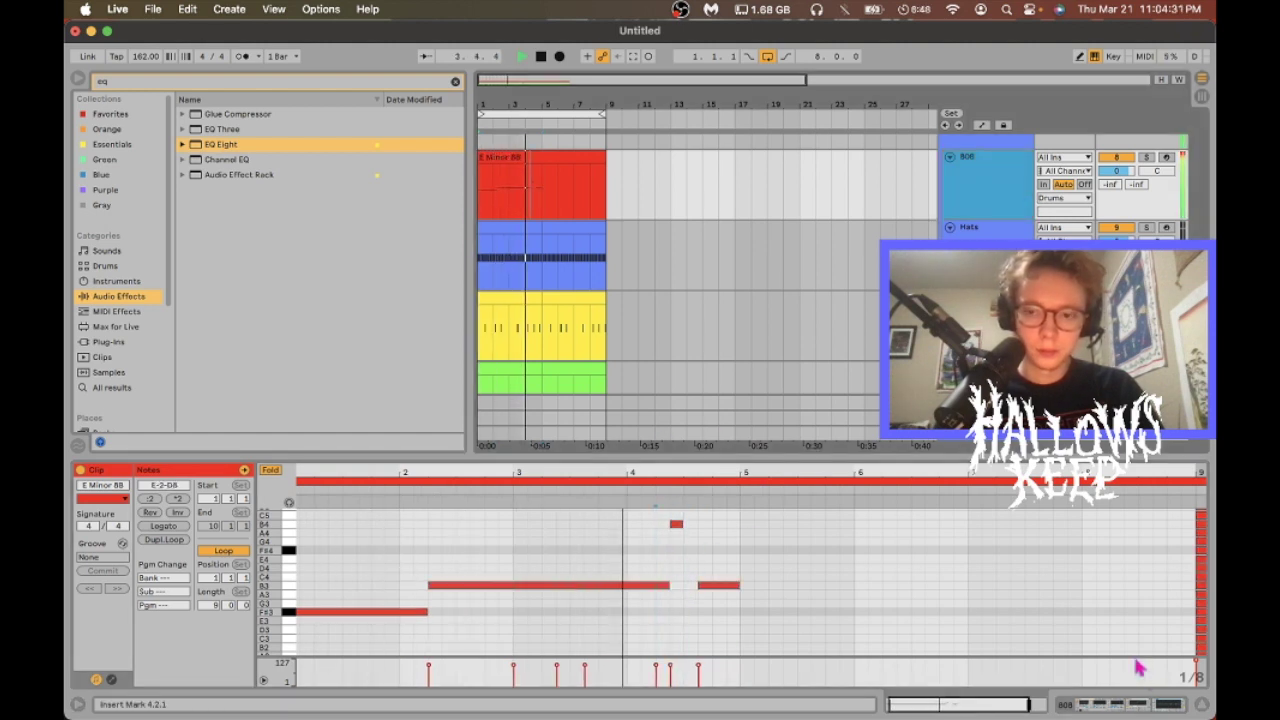
drag(1108, 175, 1108, 204)
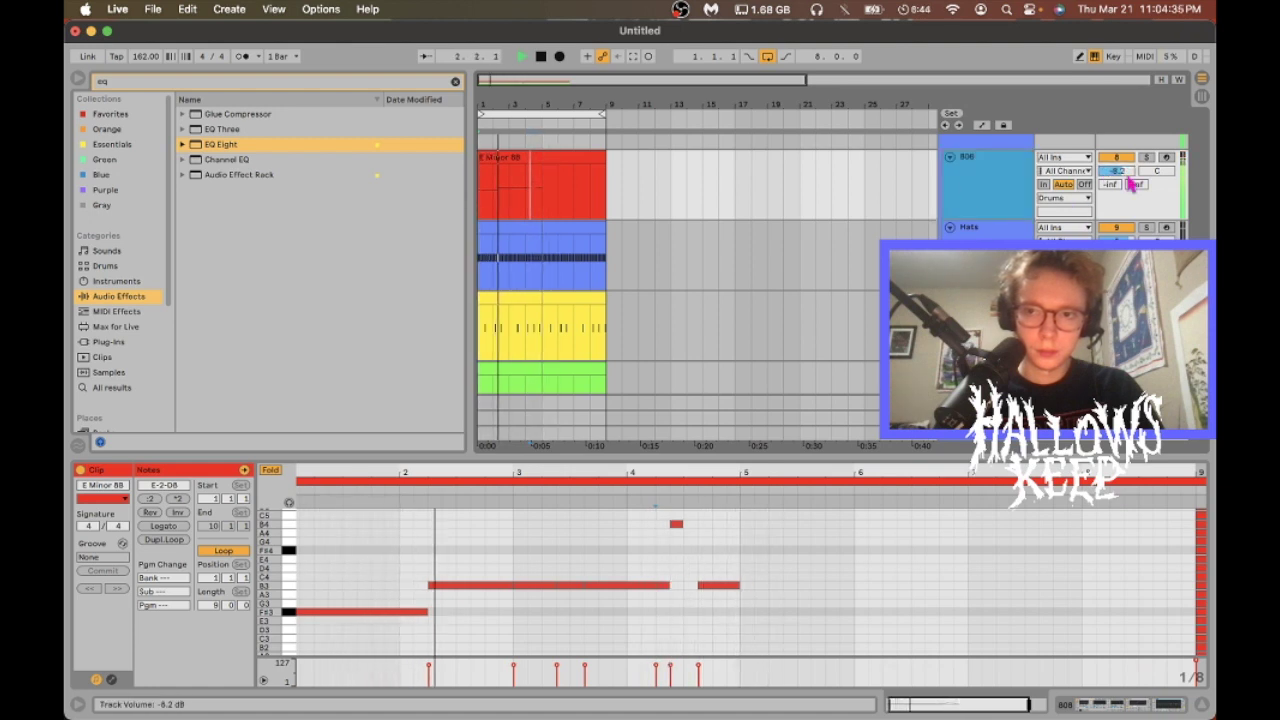
key(space)
drag(457, 515, 825, 703)
key(shift+Down)
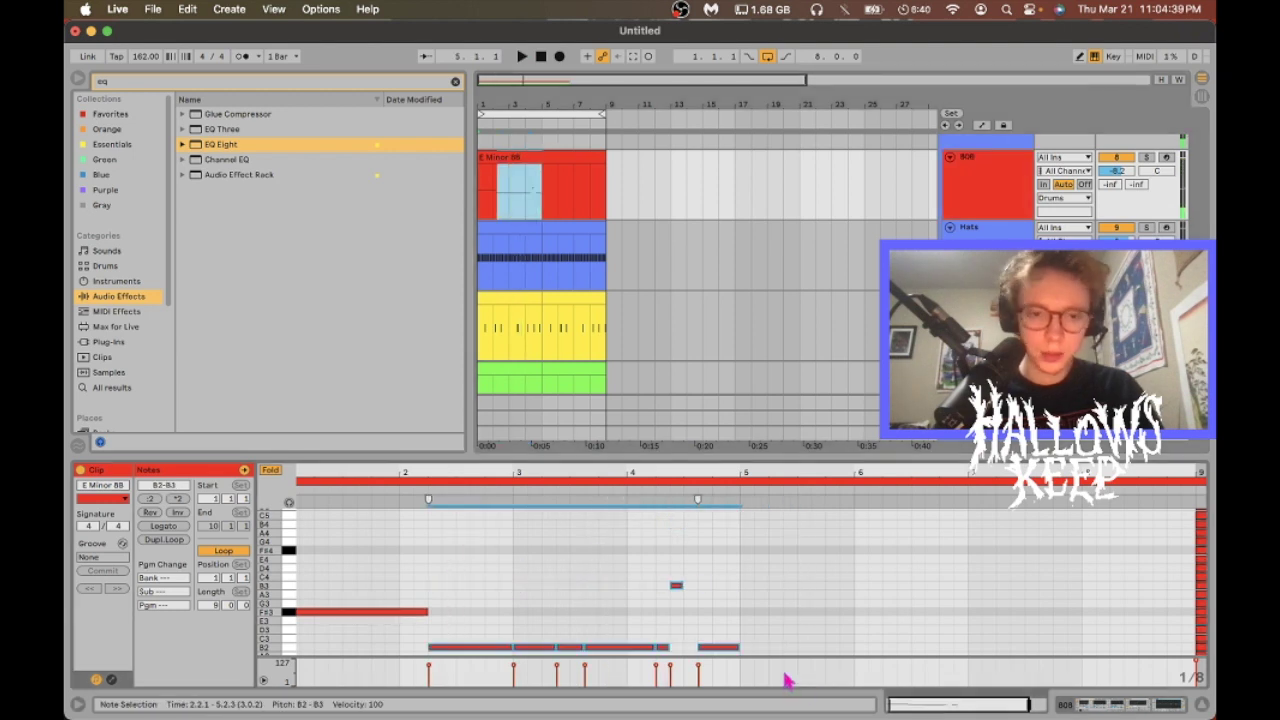
- Duplicate the first four bars of 808 notes into bars 5 to 8
drag(714, 552, 386, 700)
key(super+d)
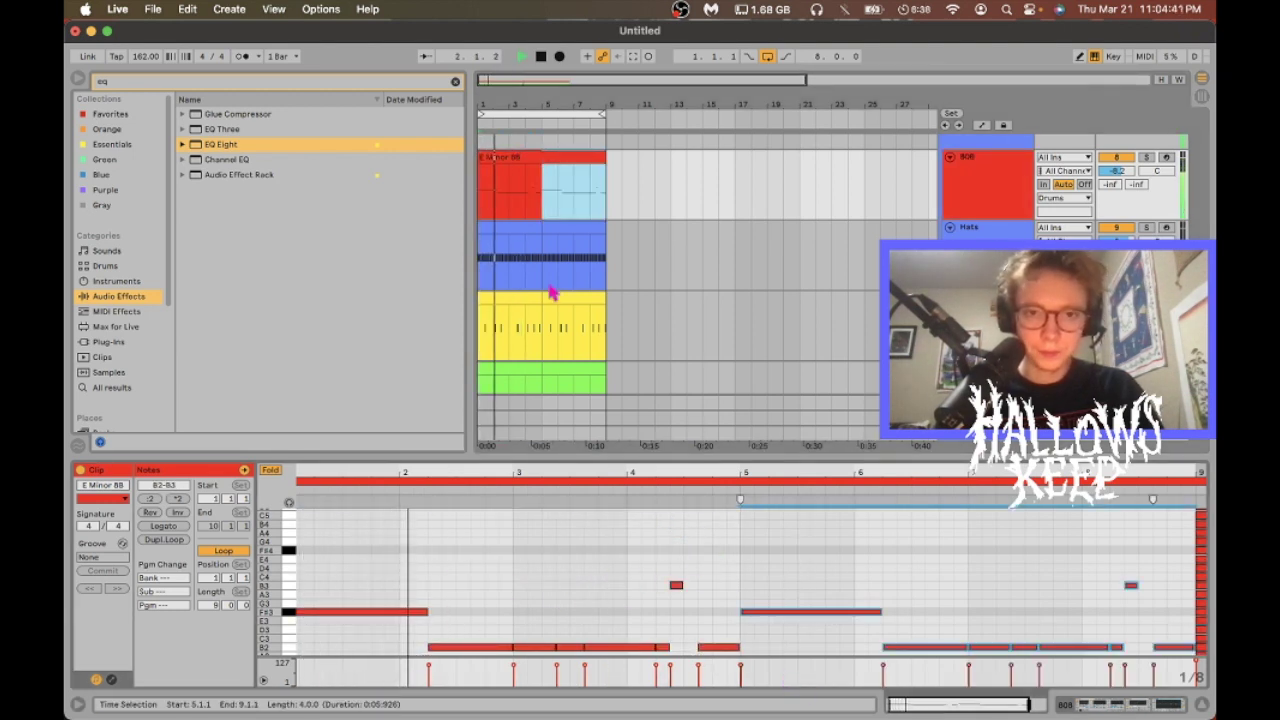
click(546, 201)
click(548, 215)
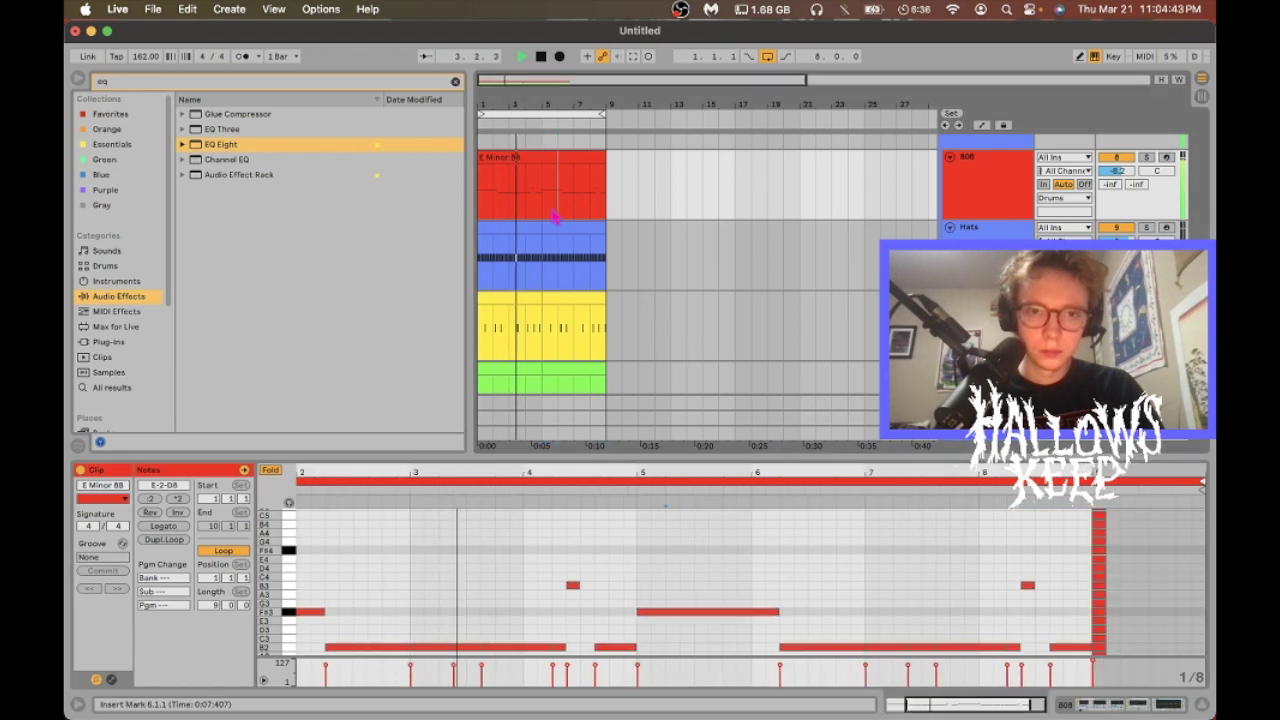
- Set the 808's Saturator to Hard Curve with drive 2.29 dB and base -4.00
click(1087, 703)
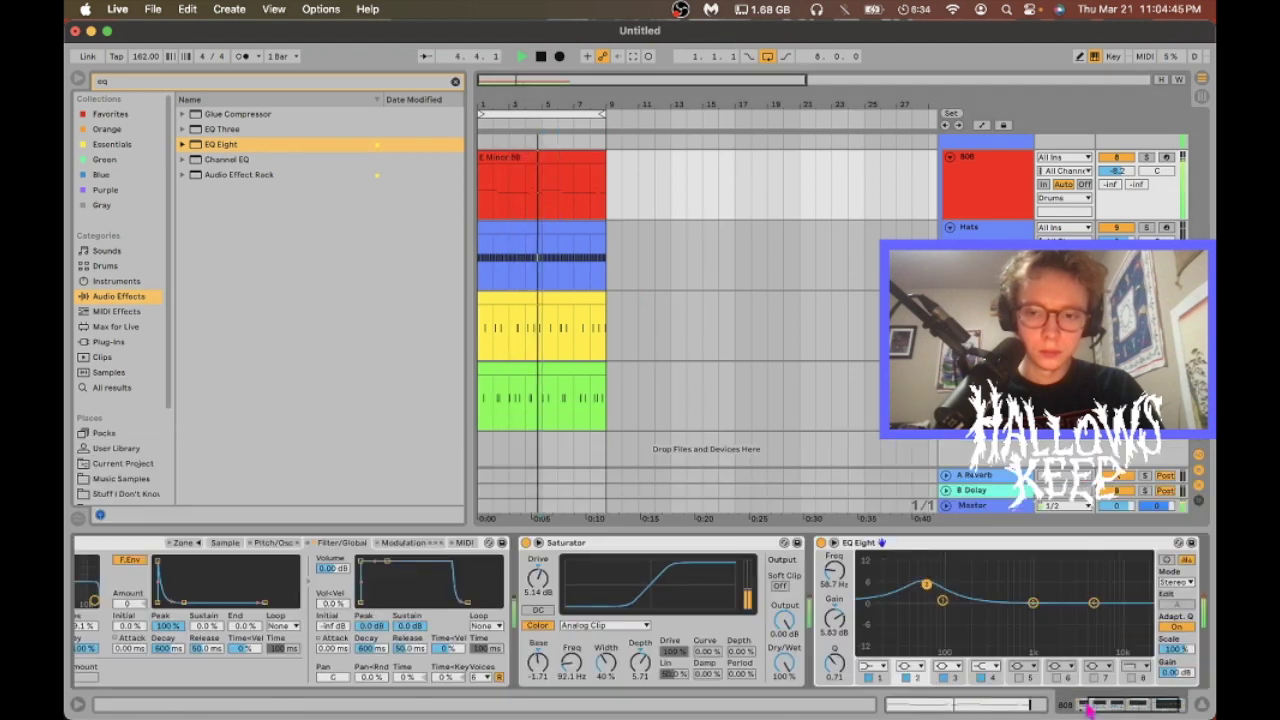
click(604, 625)
click(580, 668)
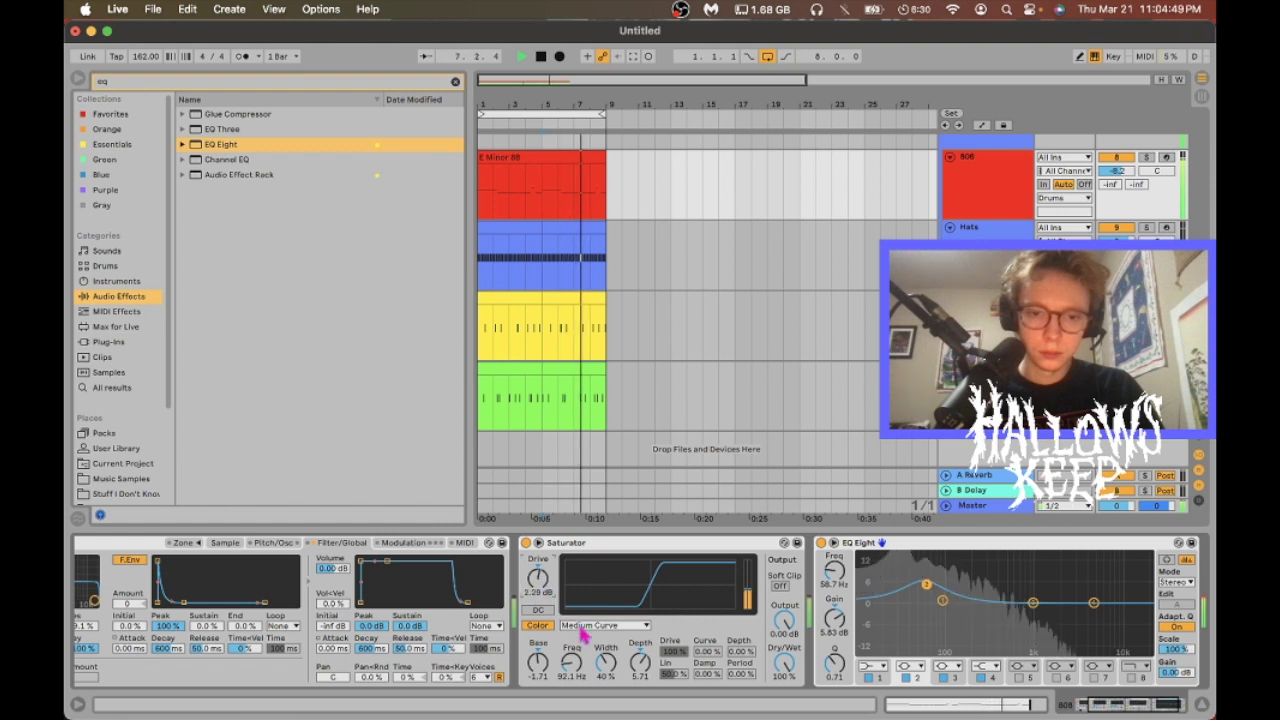
click(584, 625)
click(580, 678)
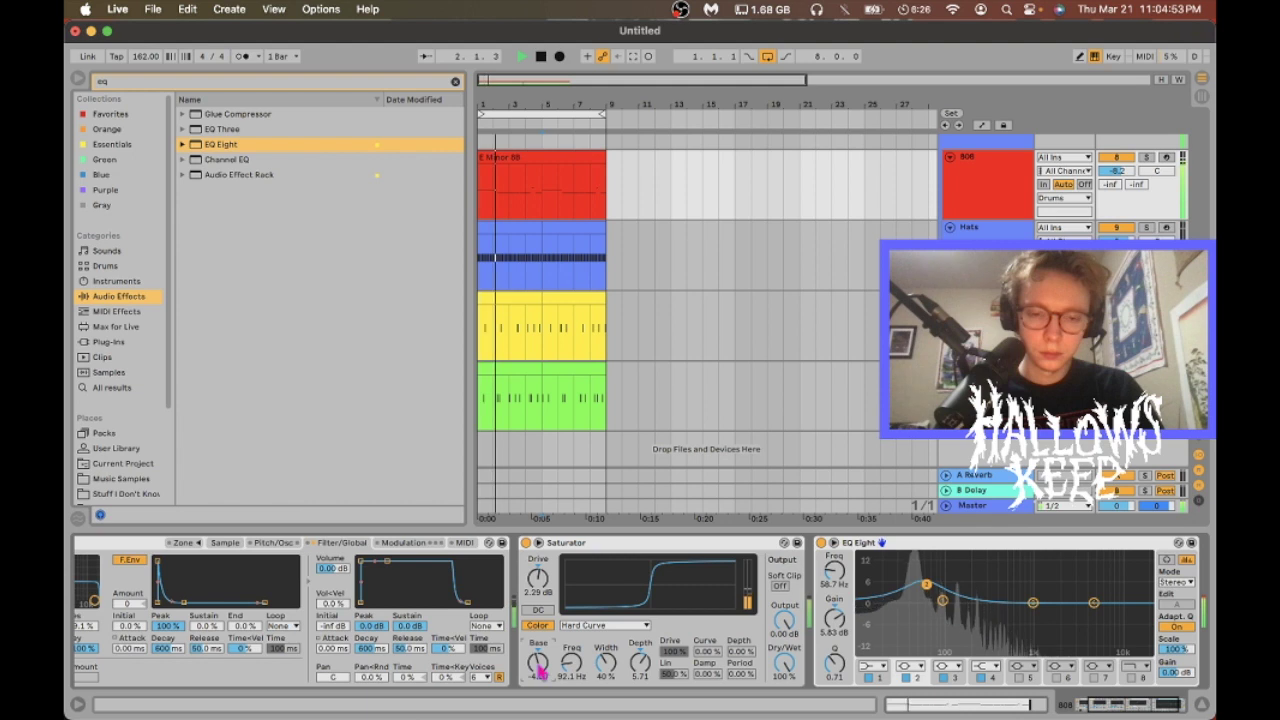
- Set the 808 track's volume to -9.2 dB and its Saturator's dry/wet to 60%
click(1003, 169)
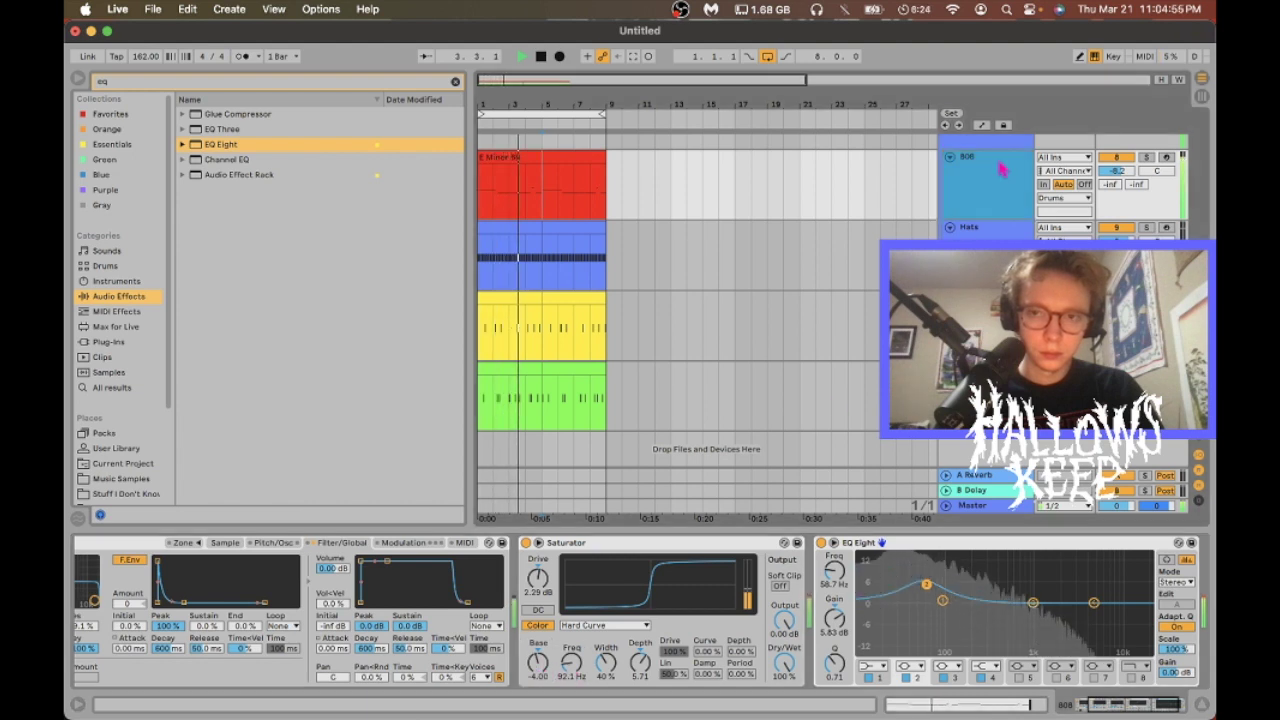
drag(1104, 172, 1106, 176)
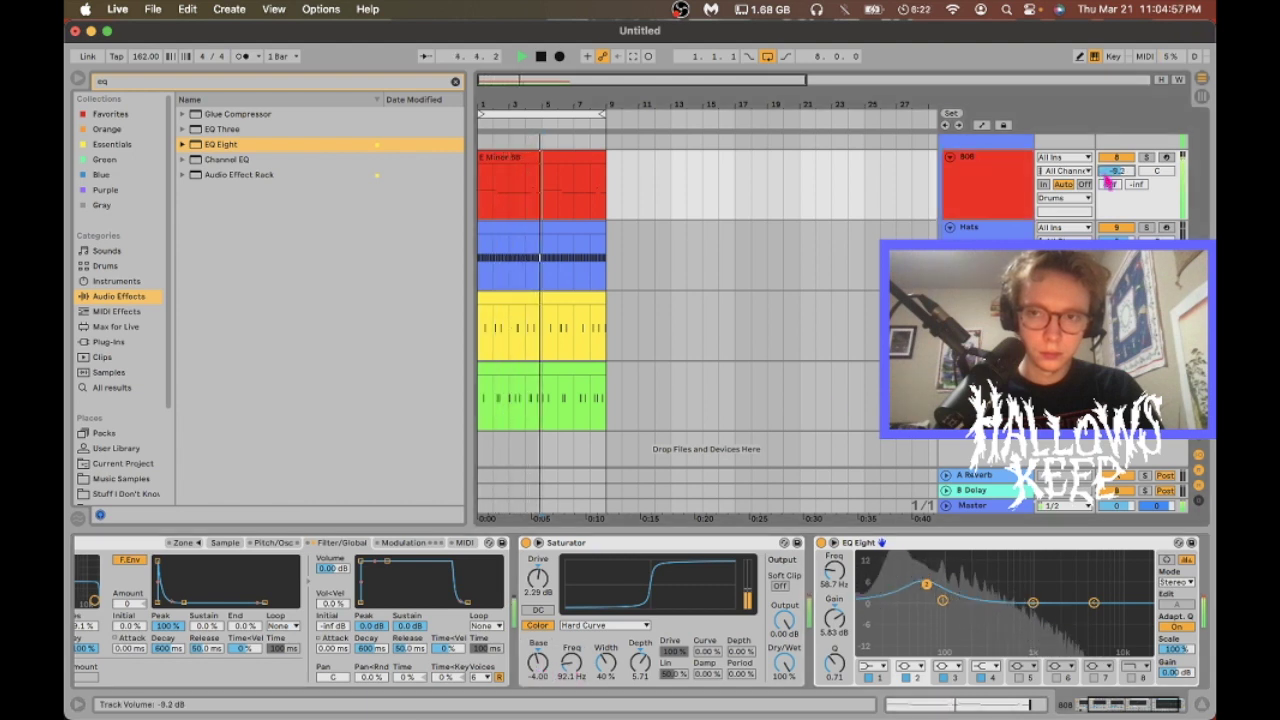
click(785, 665)
text(60.)
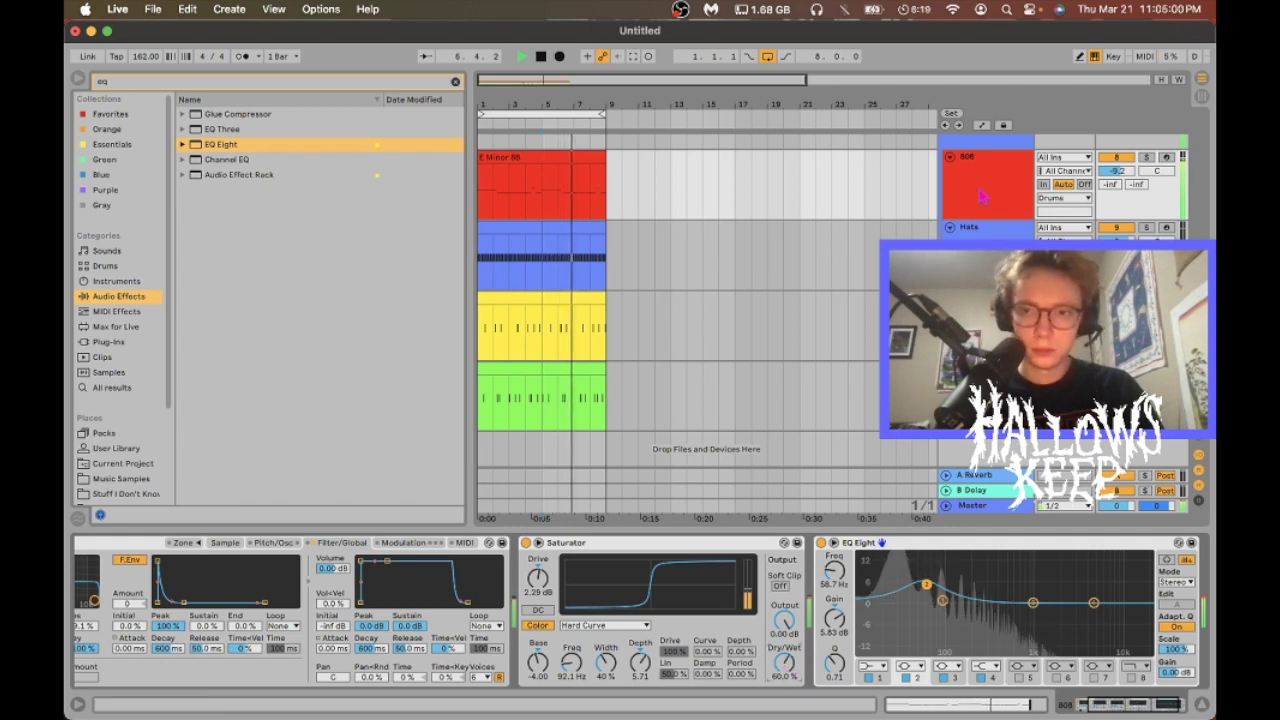
- Consolidate the two four-bar Kick + Percs clips into a single eight-bar clip
click(1001, 141)
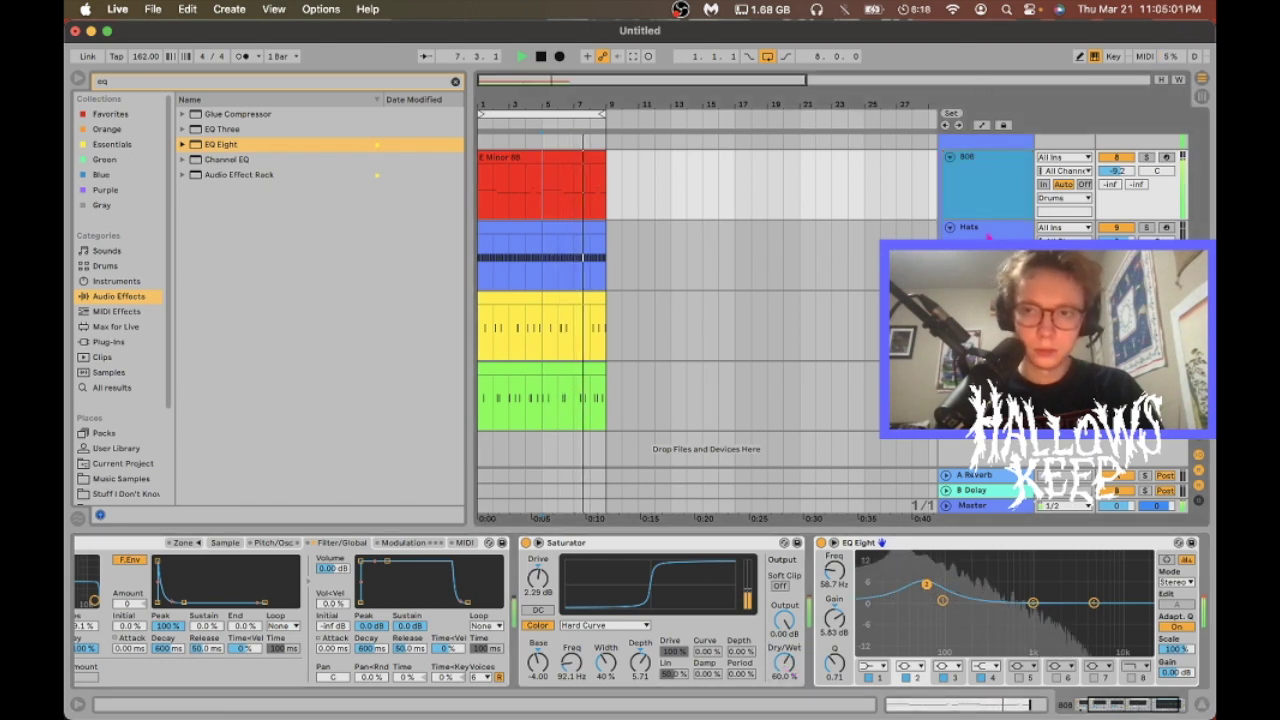
scroll(989, 218, up, 5)
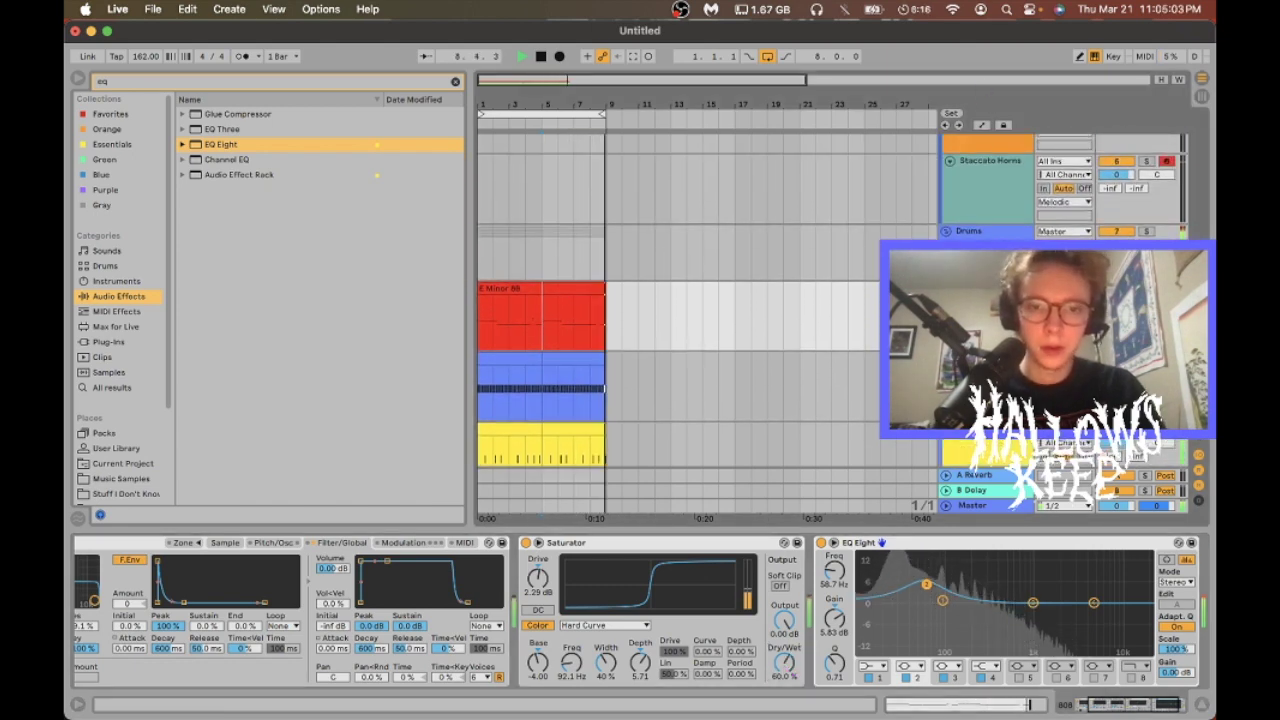
scroll(515, 278, down, 5)
click(508, 372)
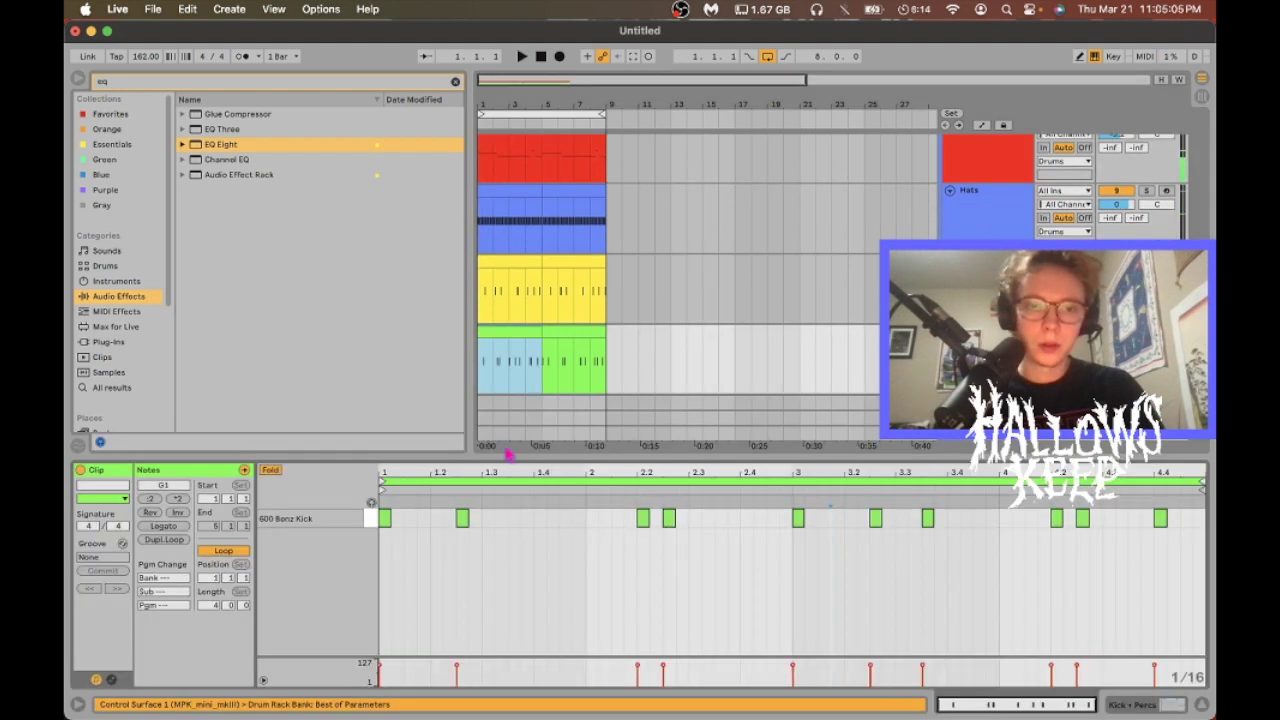
shift+click(586, 331)
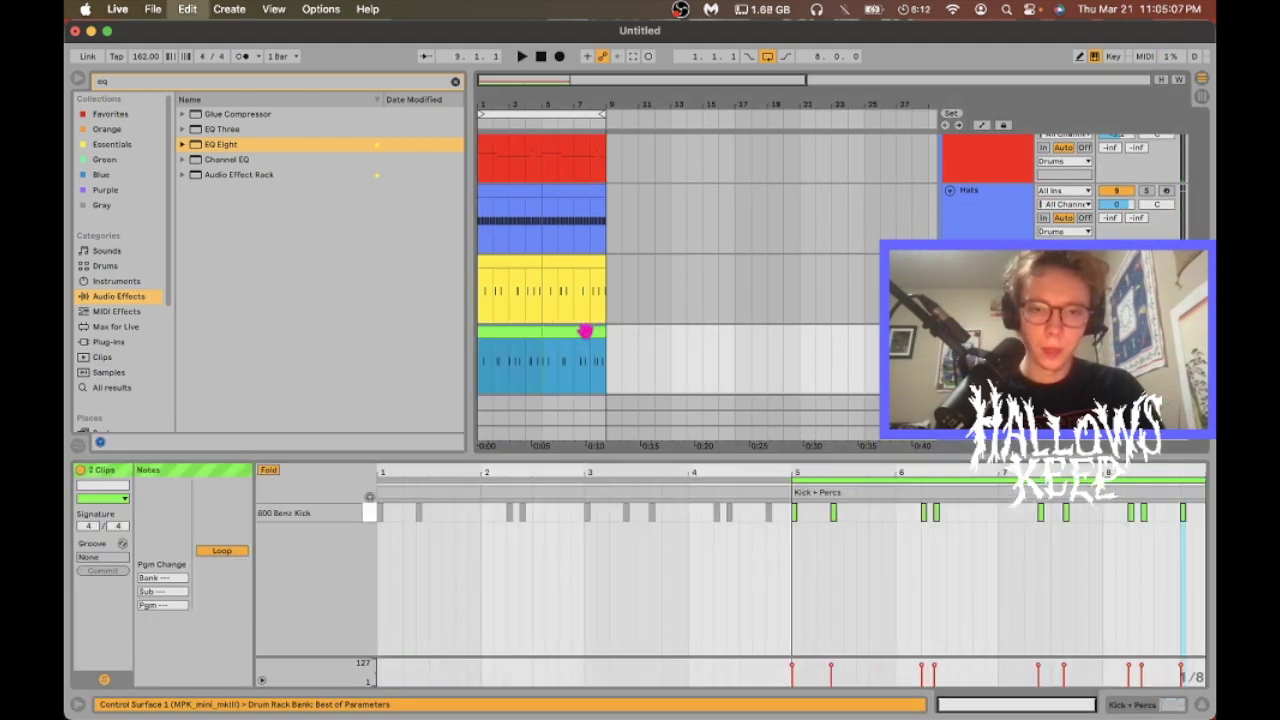
key(super+j)
key(space)
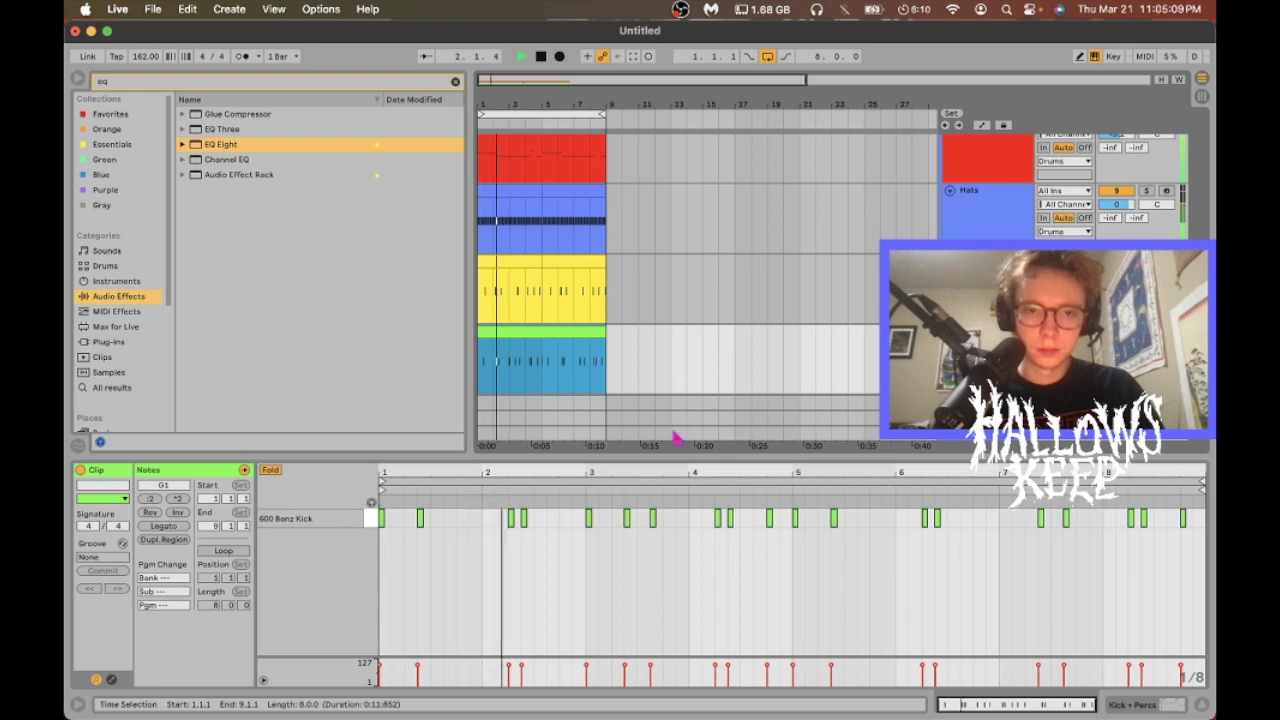
- Add a kick hit at 5.1.3 and three consecutive 1/32-note kicks from 5.2.1 to 5.2.2 in the eight-bar clip
click(540, 365)
key(space)
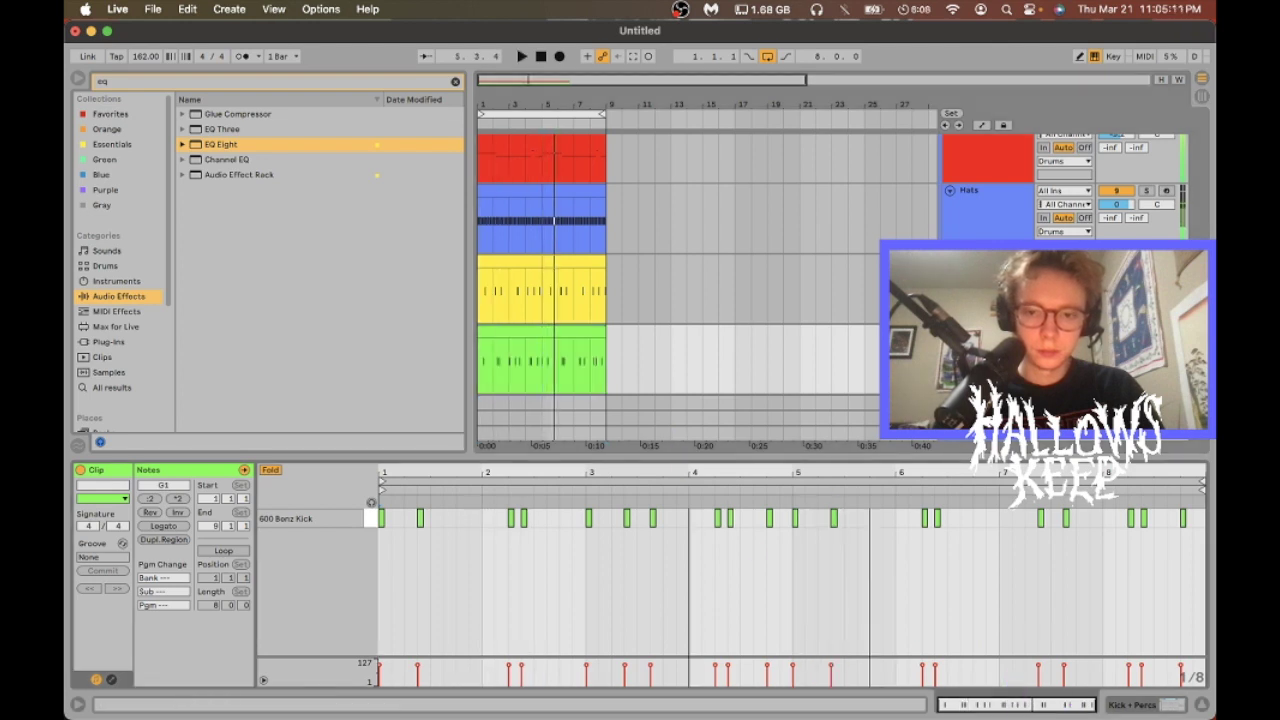
key(space)
drag(1025, 705, 1025, 719)
key(space)
double_click(745, 519)
double_click(788, 520)
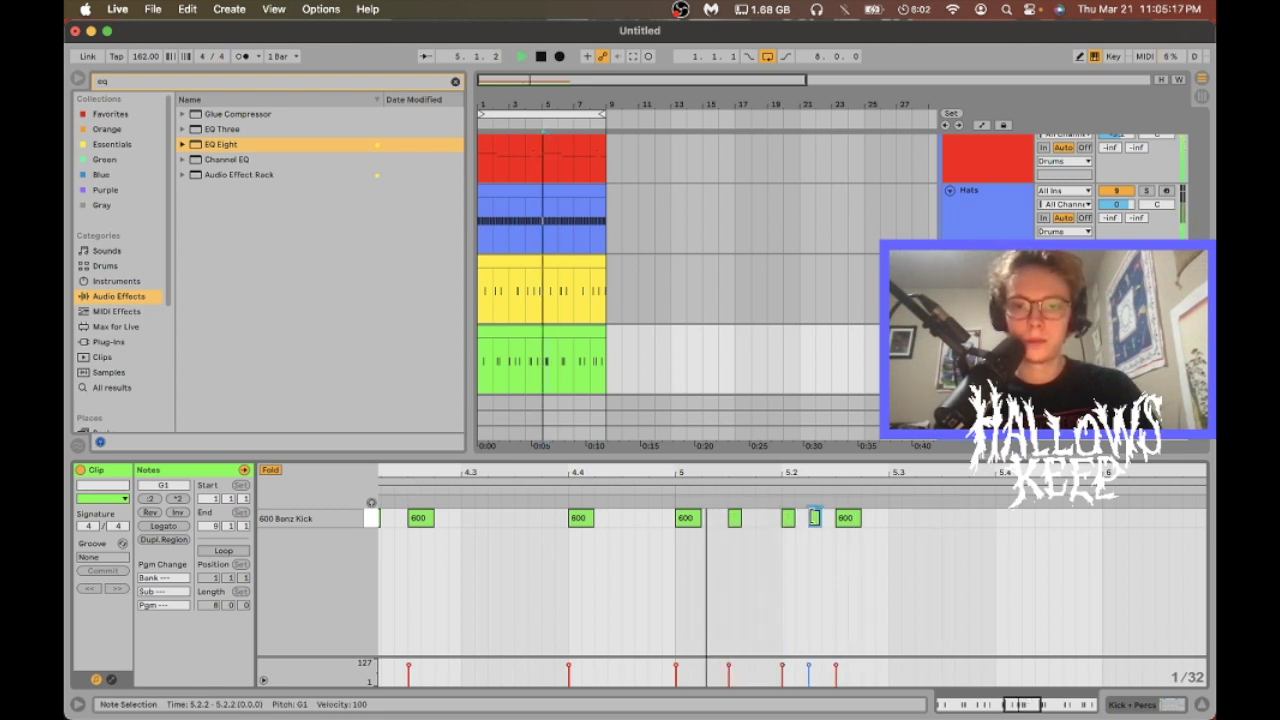
double_click(814, 518)
click(847, 560)
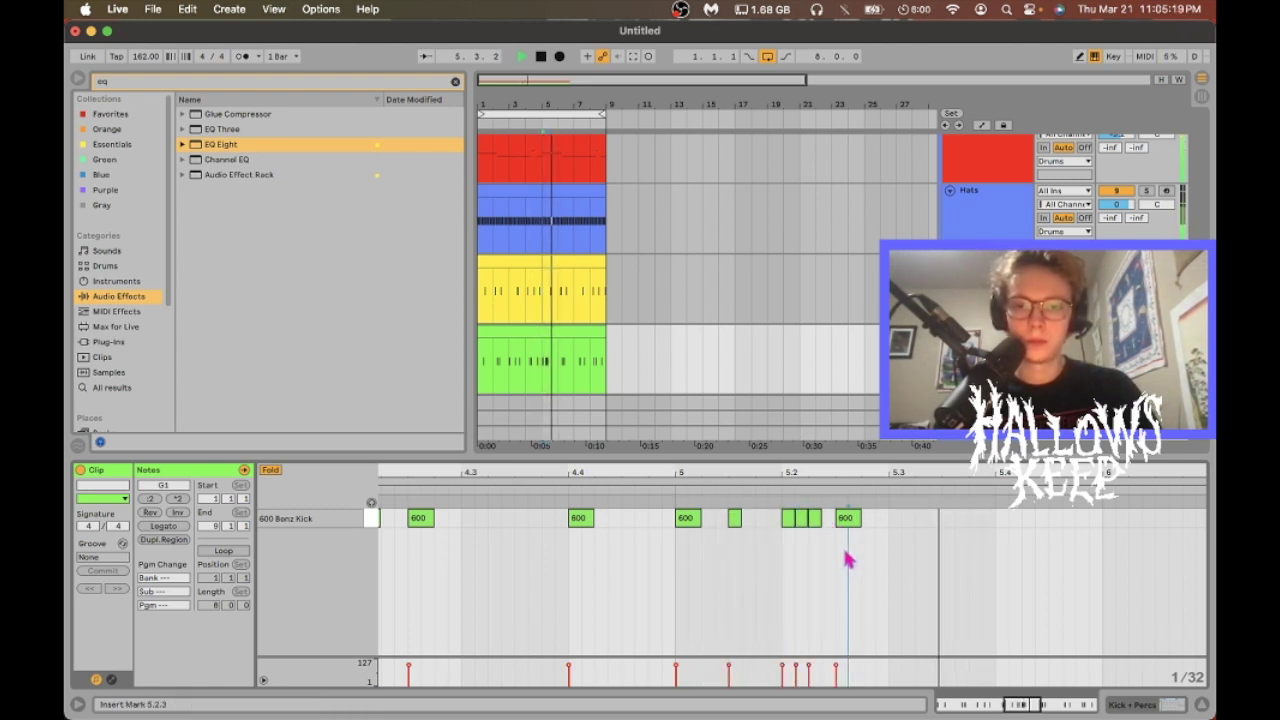
- Play the loop around bar 5 and check the new kick fill against the snare pattern
drag(1034, 708, 1035, 709)
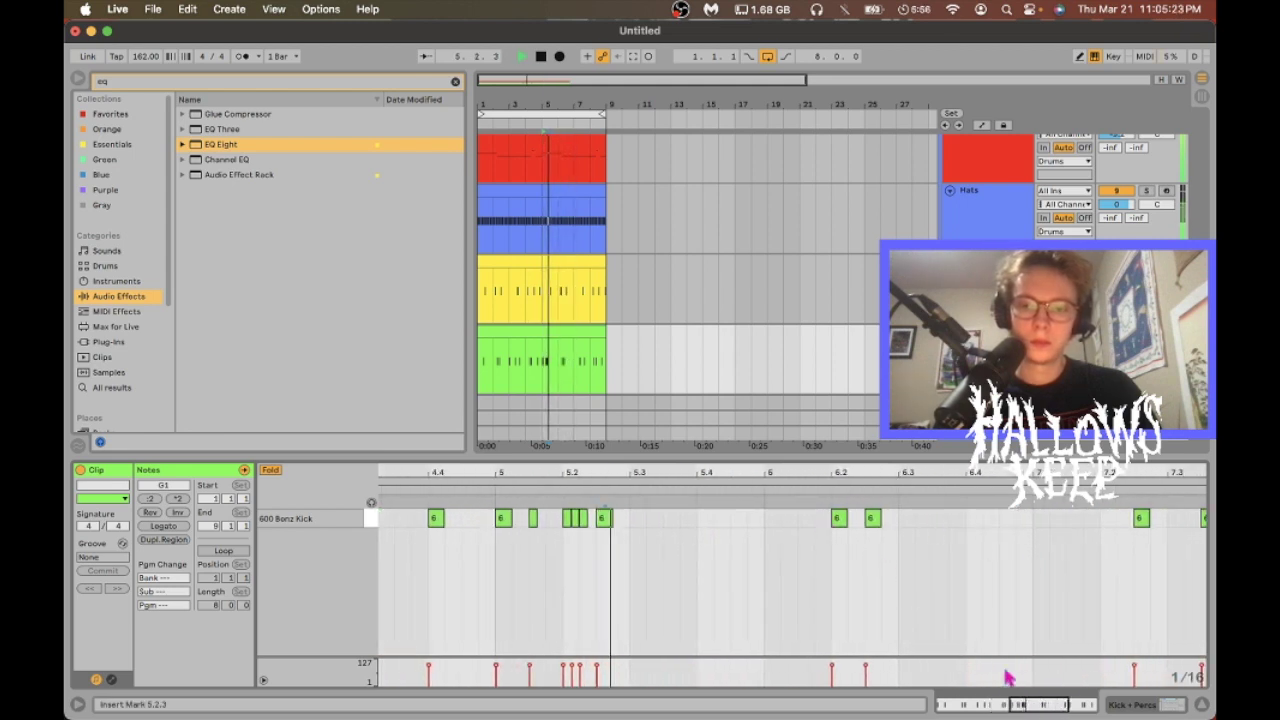
drag(1028, 699, 1034, 709)
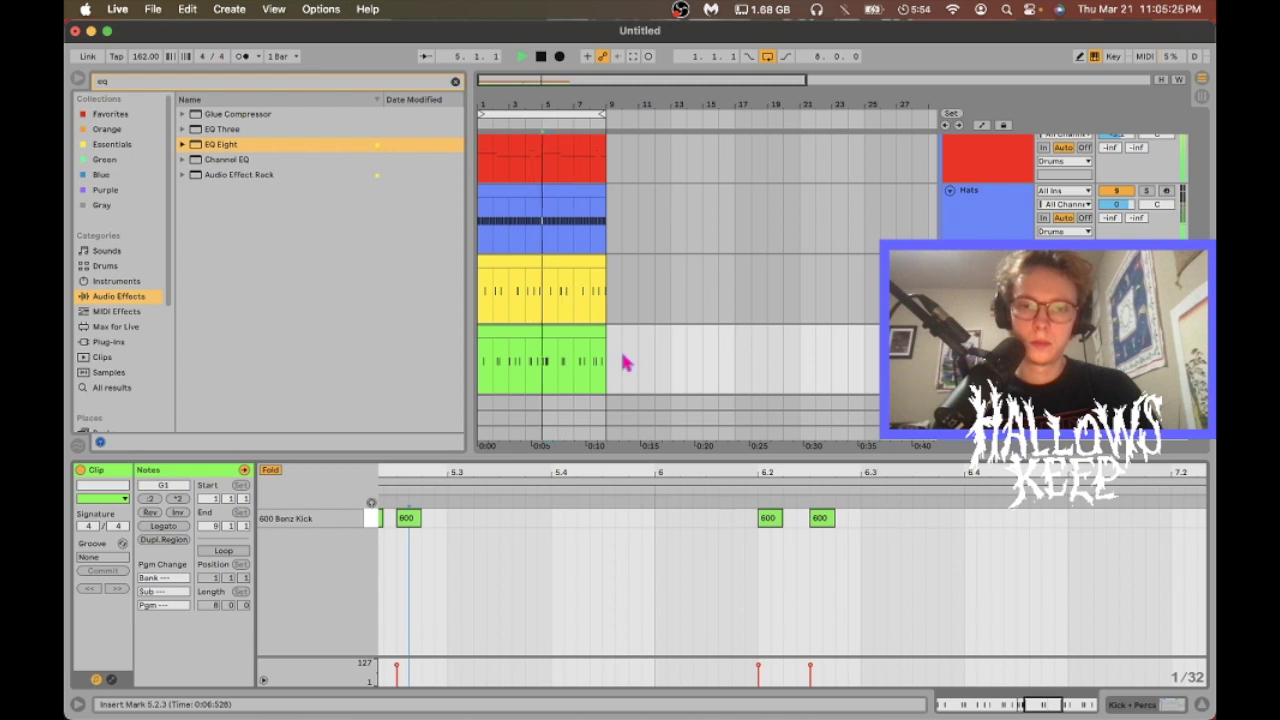
click(560, 293)
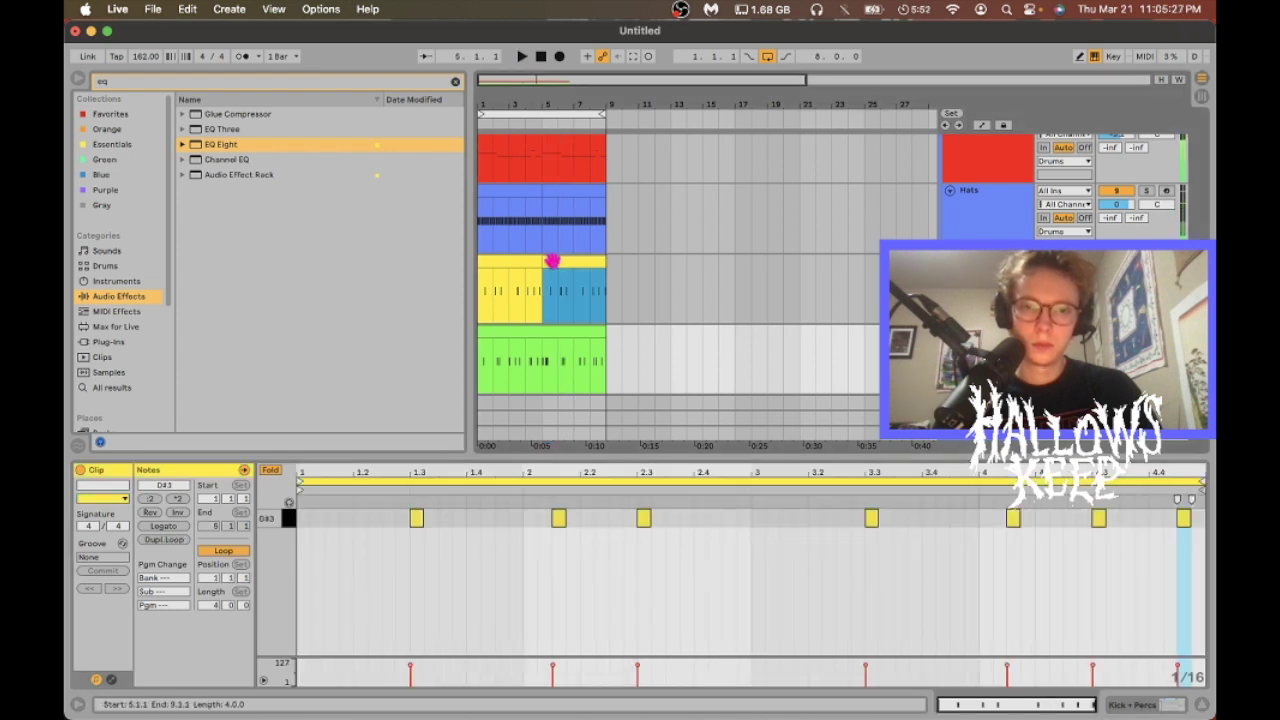
click(498, 527)
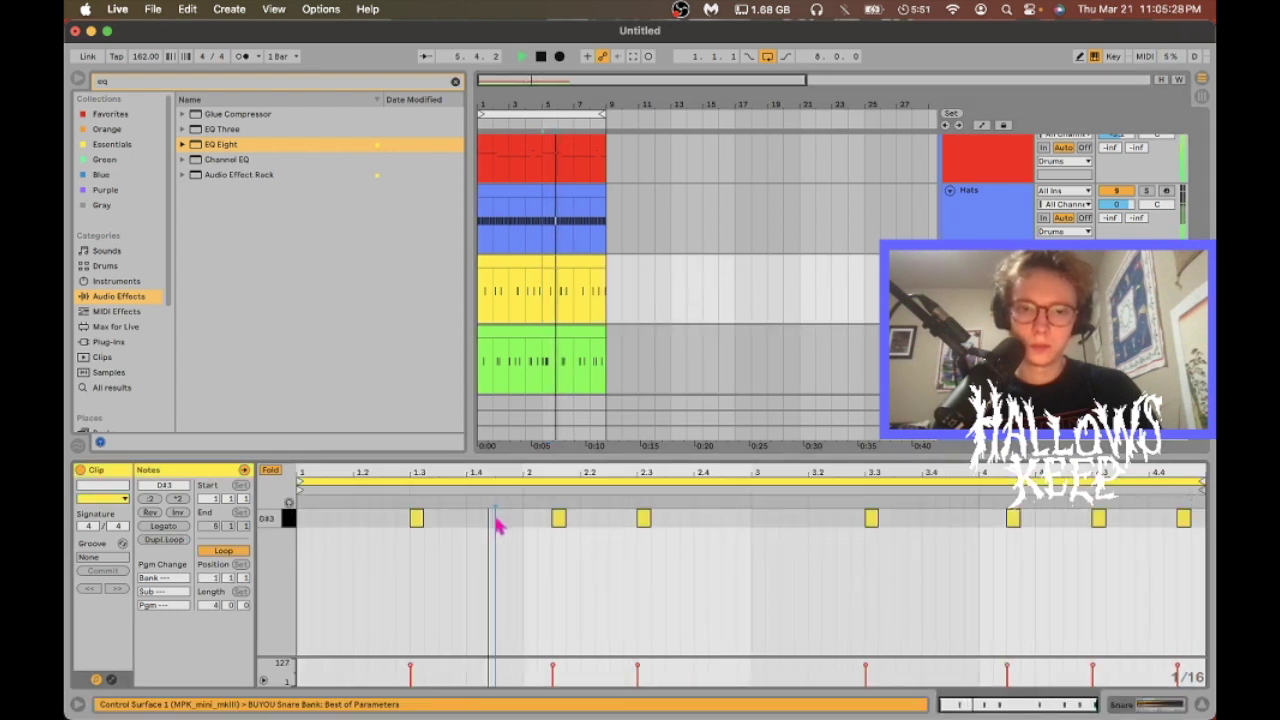
click(566, 331)
key(space)
drag(1047, 704, 540, 363)
key(space)
key(space)
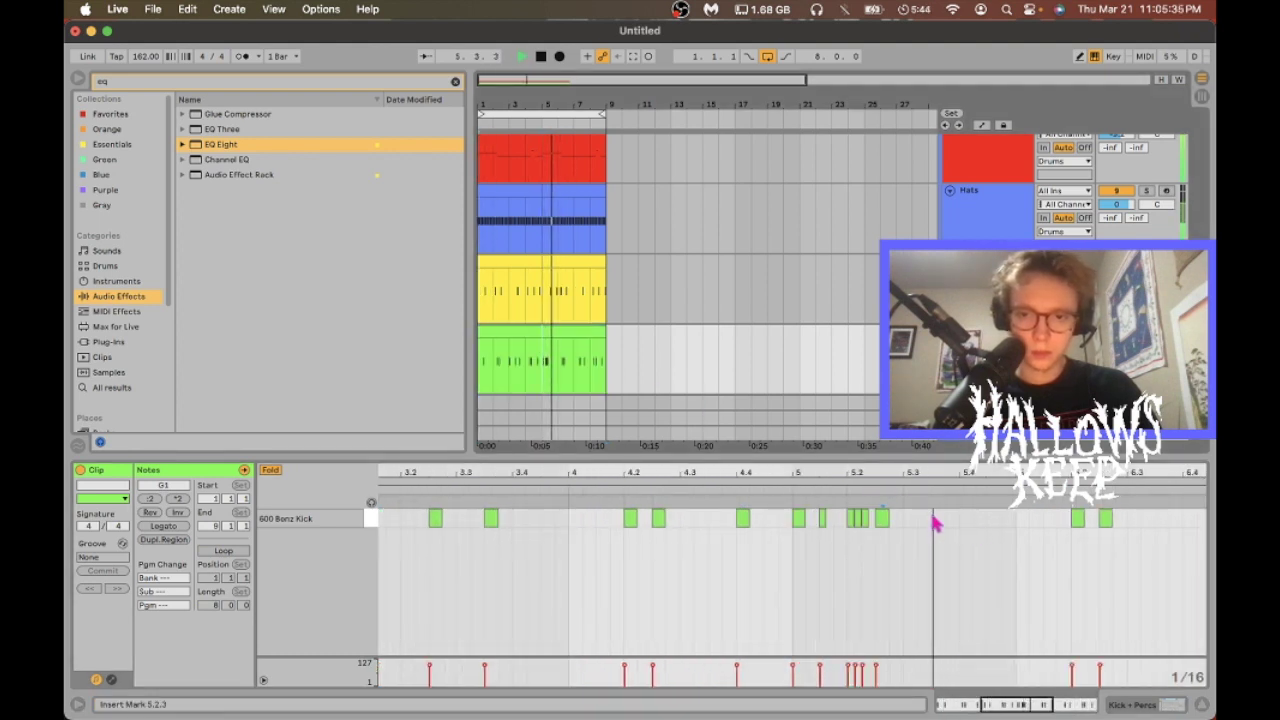
- Add further kick hits at 5.3.3, 5.4.1 and 6.1.1 in the Kick + Percs clip
double_click(939, 521)
double_click(951, 526)
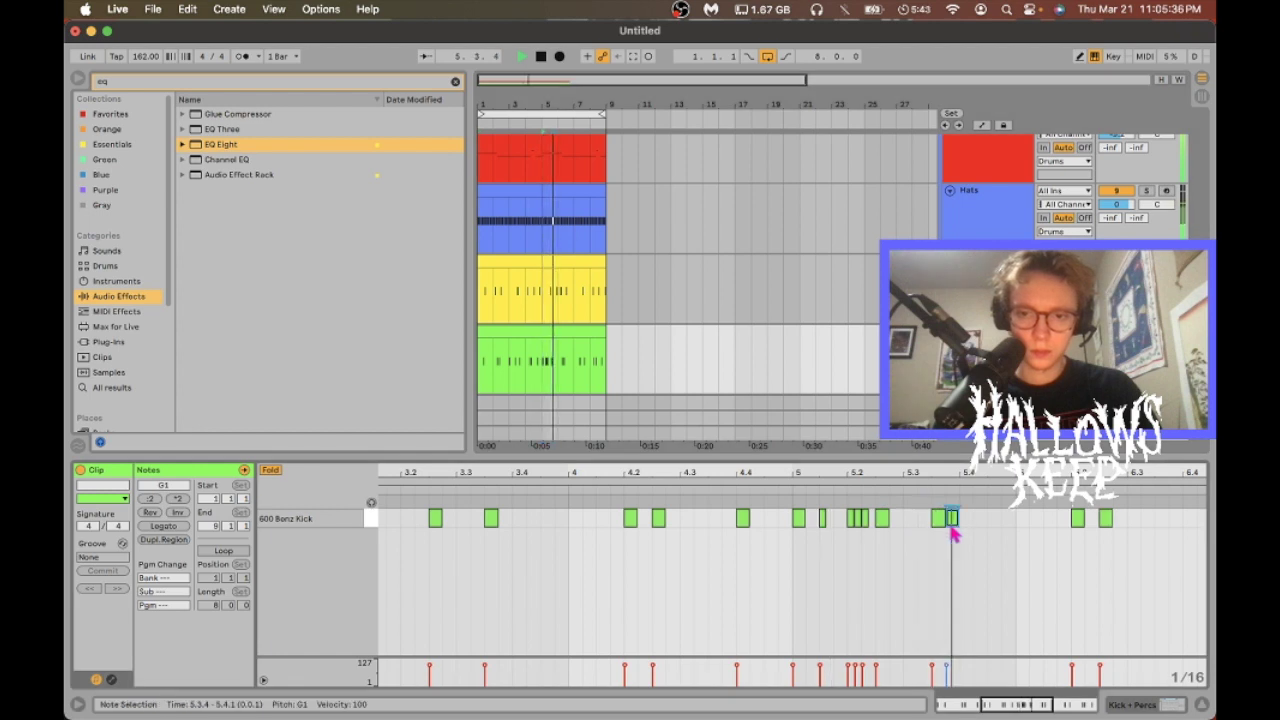
double_click(1021, 519)
click(1055, 546)
click(1099, 632)
click(581, 344)
key(space)
- Unfold the clip's note rows to show all drum pads and add a Trapaholic Chant - CROWD hit at 1.2.1
click(271, 472)
scroll(426, 538, left, 4)
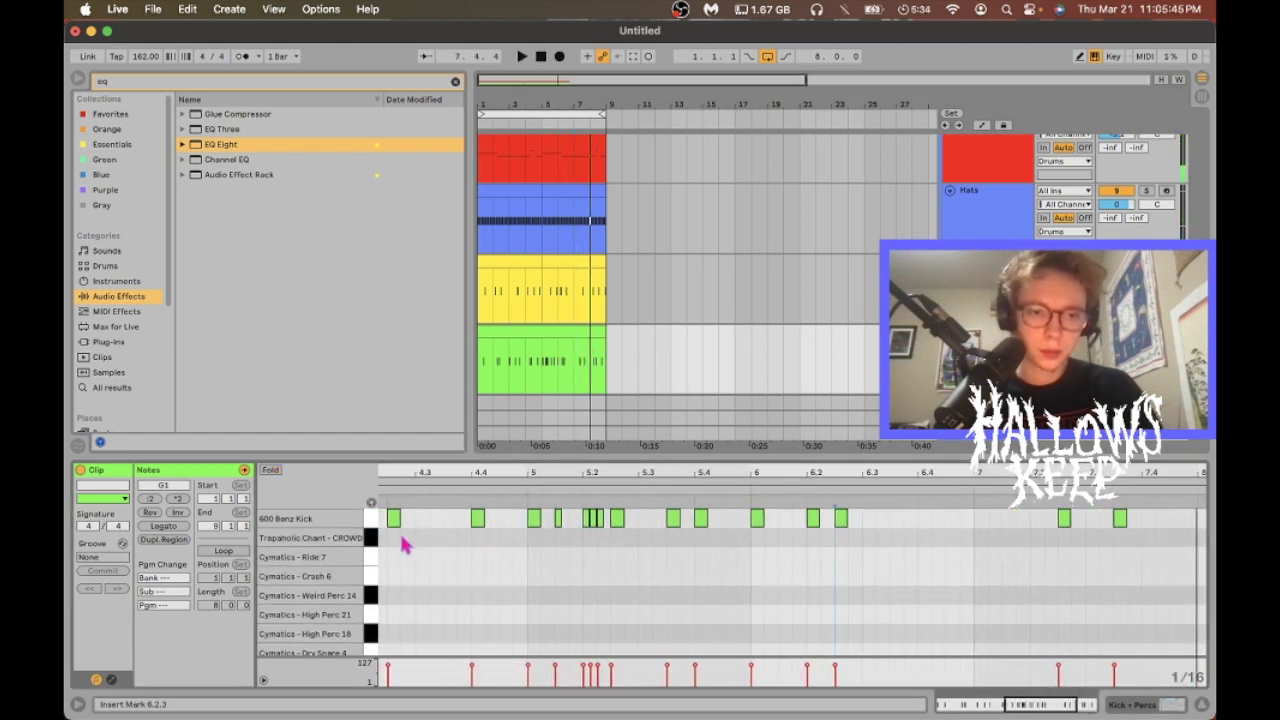
scroll(415, 553, left, 5)
scroll(430, 538, left, 3)
double_click(441, 531)
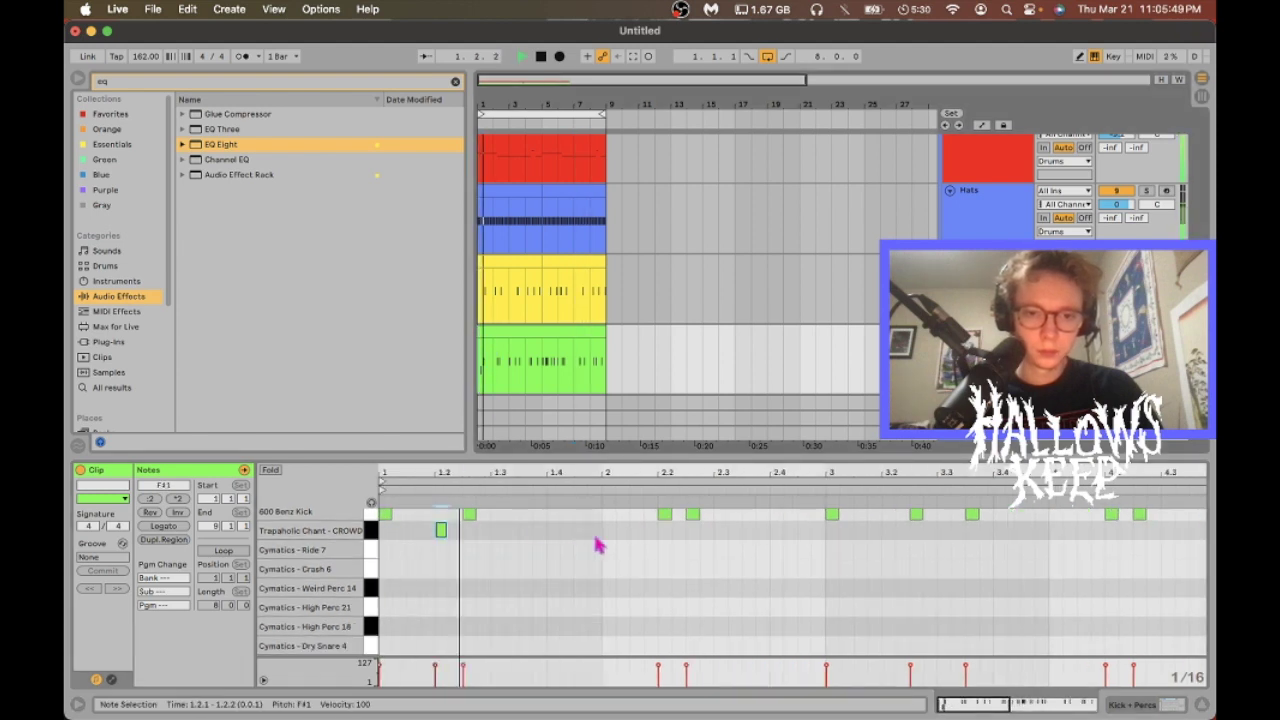
- Duplicate the one-bar chant pattern seven times so it plays on beat 2 of every bar through bar 8
drag(596, 540, 328, 536)
key(super+d)
key(super+d)
key(super+d)
key(super+d)
key(super+d)
key(super+d)
key(super+d)
double_click(1048, 706)
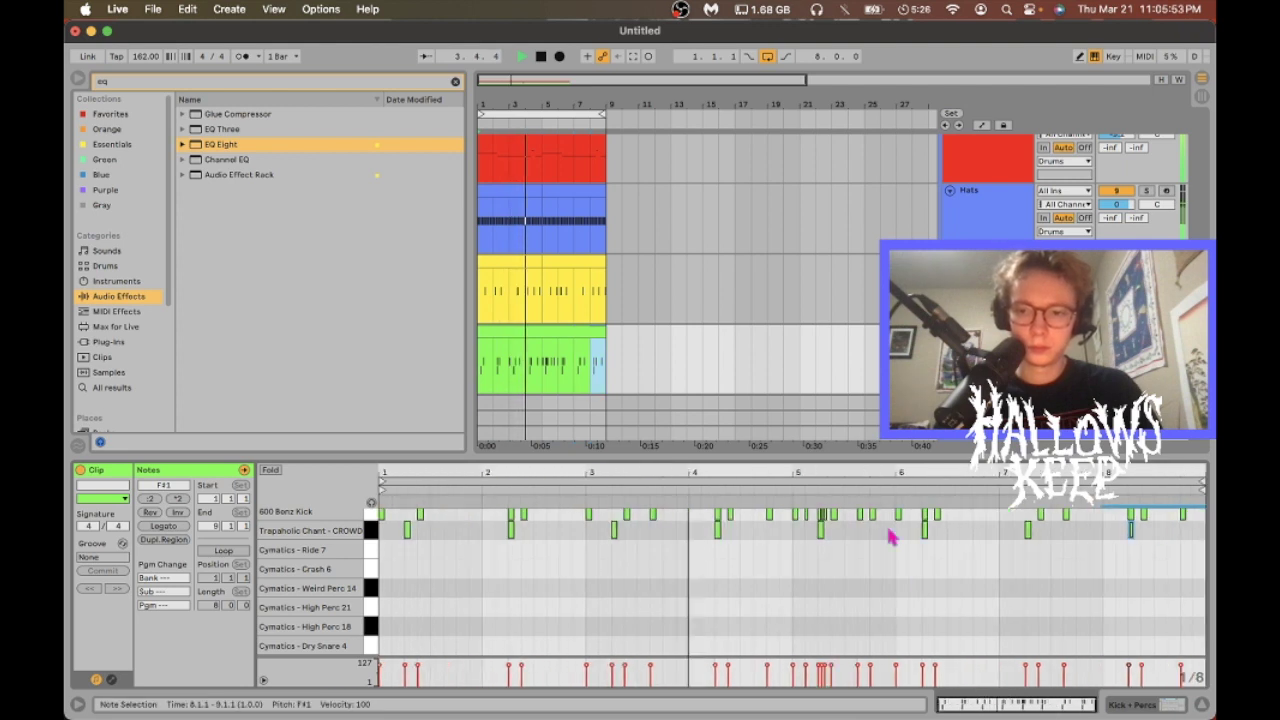
- Add a 1/8-note Cymatics - Ride 7 hit in bar 1 and shift it to 2.4.1
double_click(397, 551)
key(space)
key(space)
click(398, 559)
key(space)
key(space)
drag(386, 556, 583, 557)
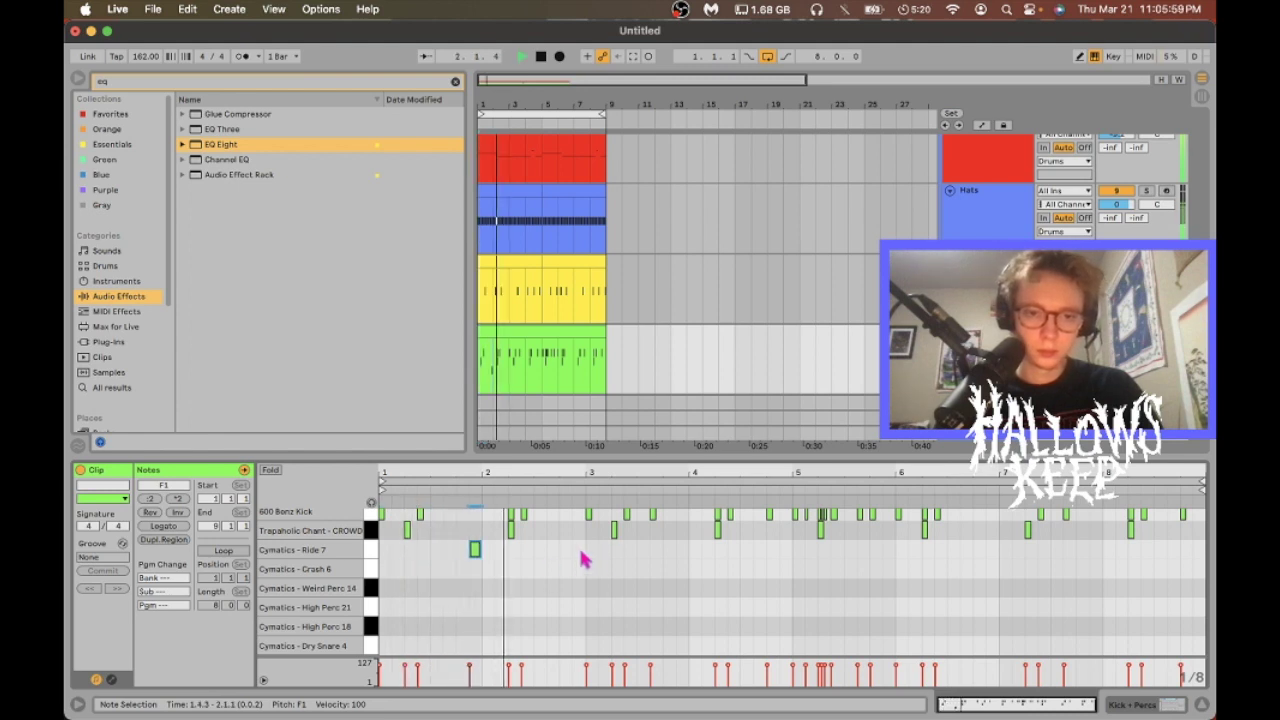
key(Right)
key(Right)
key(Right)
key(Right)
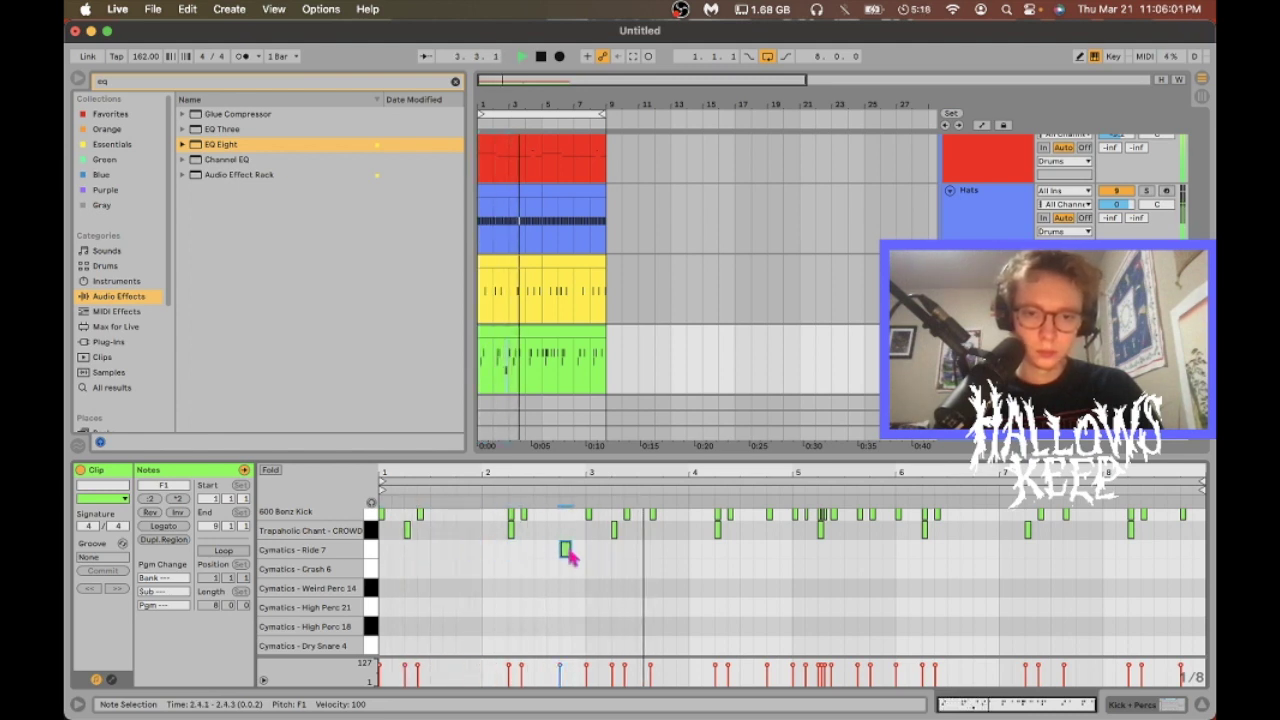
- Place the Ride 7 hit at 4.4.1 and duplicate it four bars on at 8.4.1
drag(673, 565, 222, 560)
key(super+d)
click(913, 605)
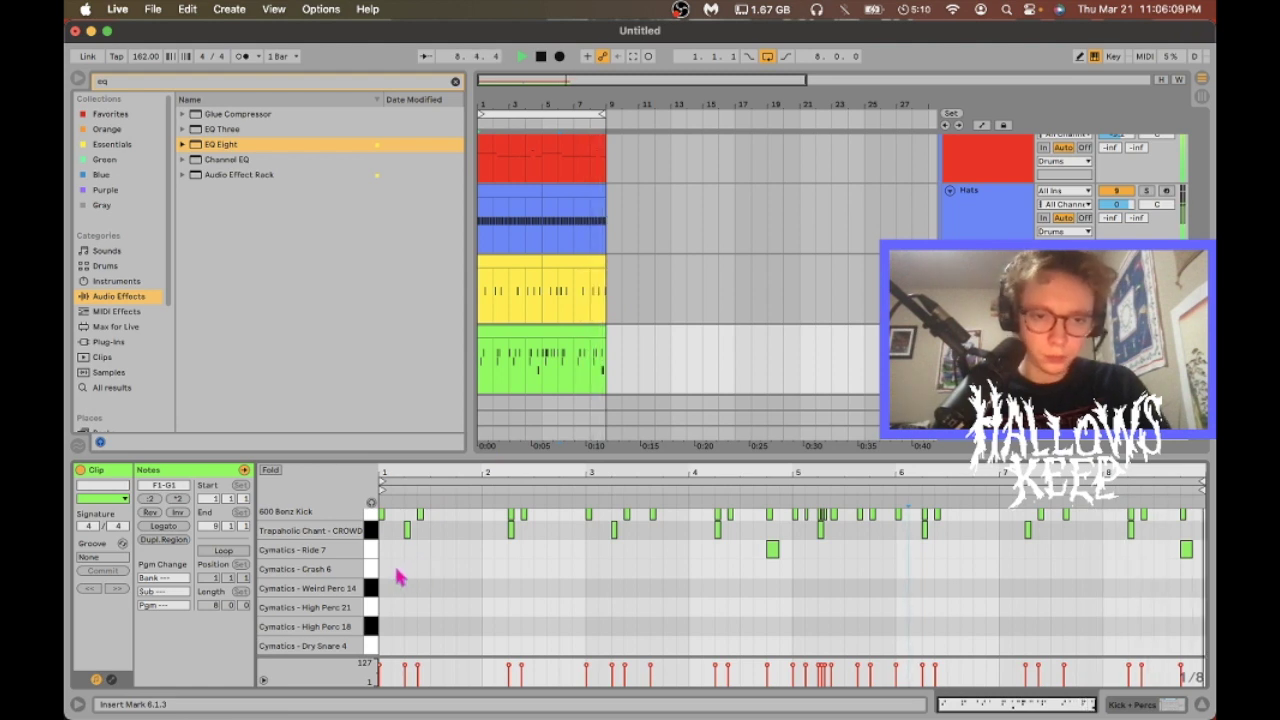
- Add a Cymatics - Crash 6 hit at 1.1.1 and Weird Perc 14 hits at 8.3.1 and 8.4.1
click(457, 594)
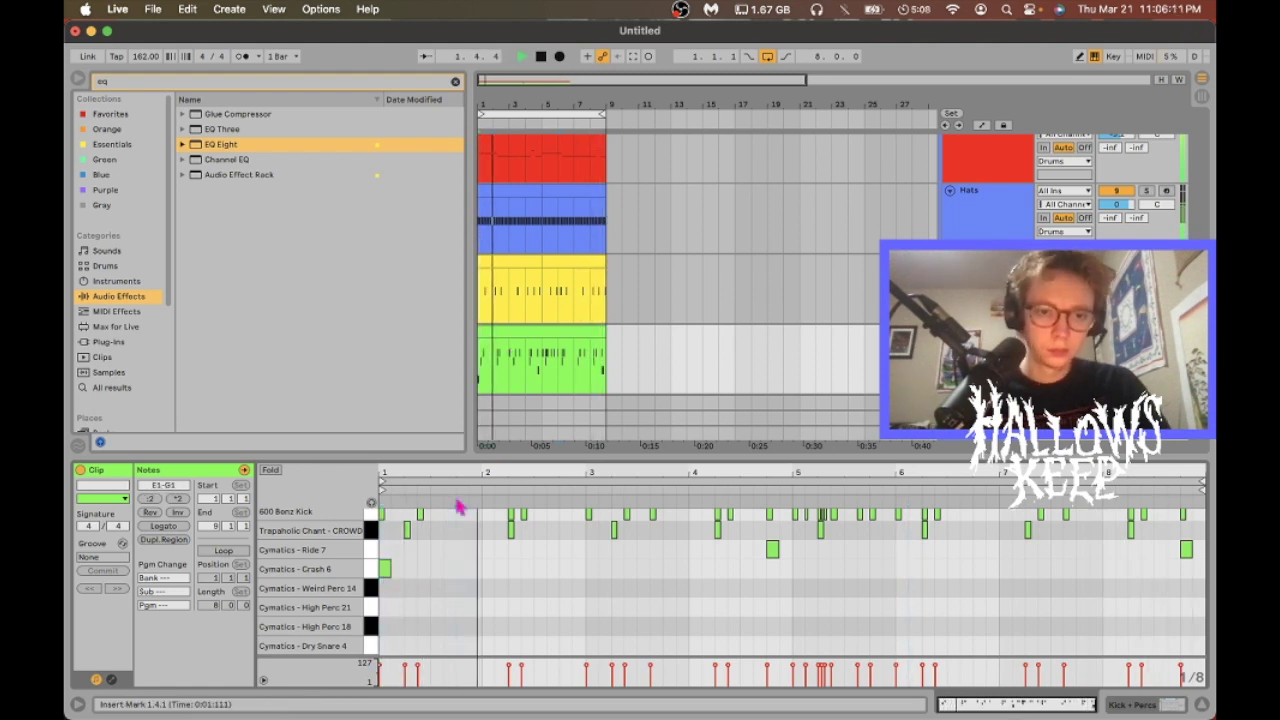
double_click(424, 589)
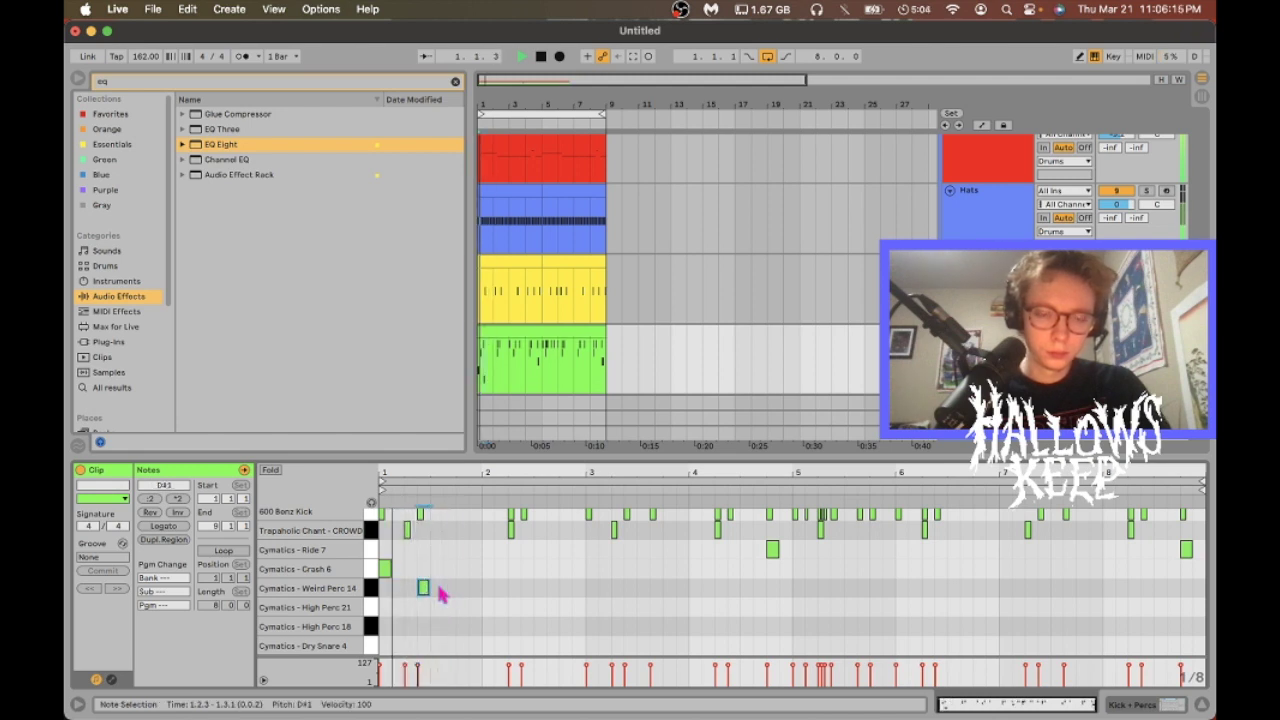
key(Delete)
double_click(1160, 588)
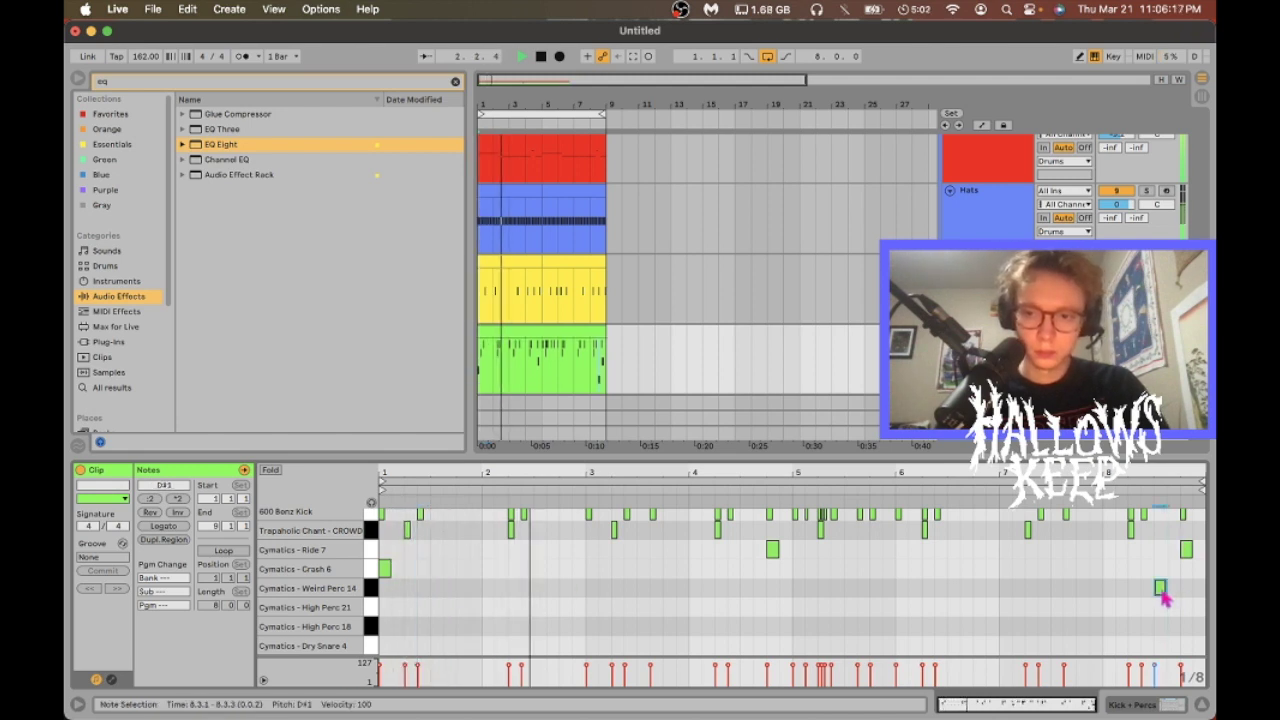
click(587, 370)
click(1160, 588)
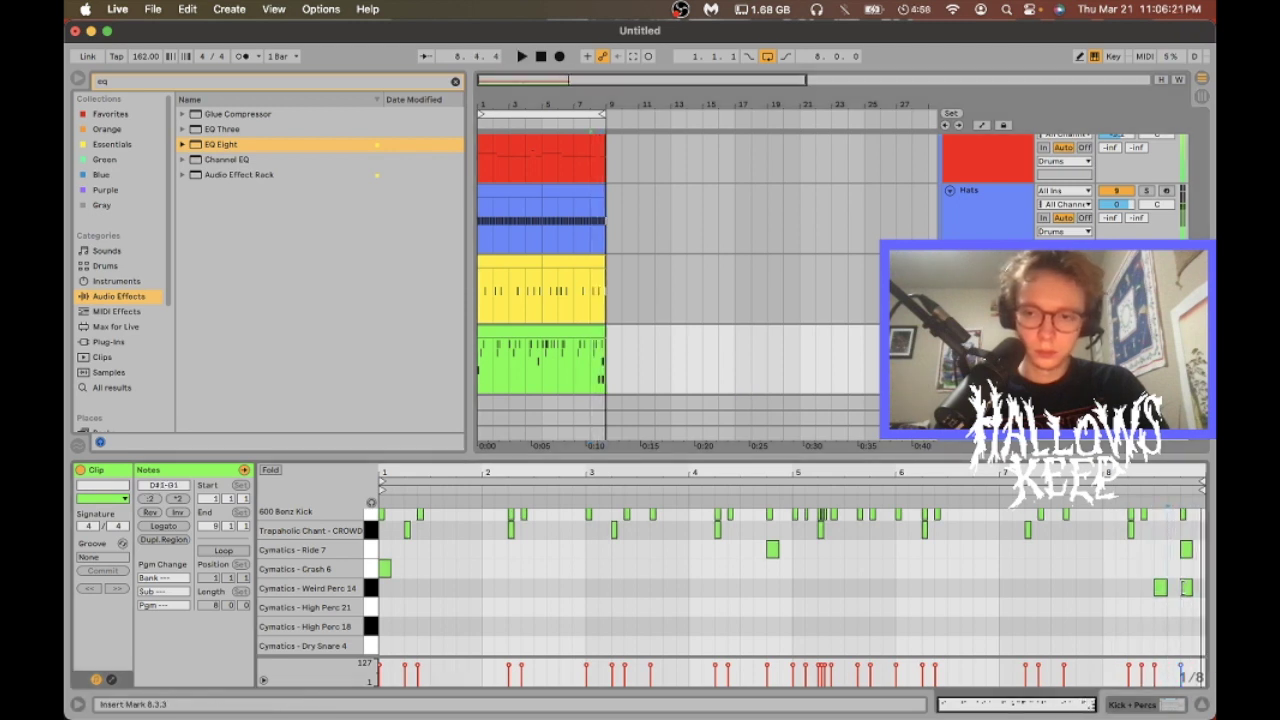
- Replace the Weird Perc 14 hit at 8.4.1 with Cymatics - High Perc 18 hits at 8.3.3, 8.4.1 and 8.4.3
double_click(1185, 588)
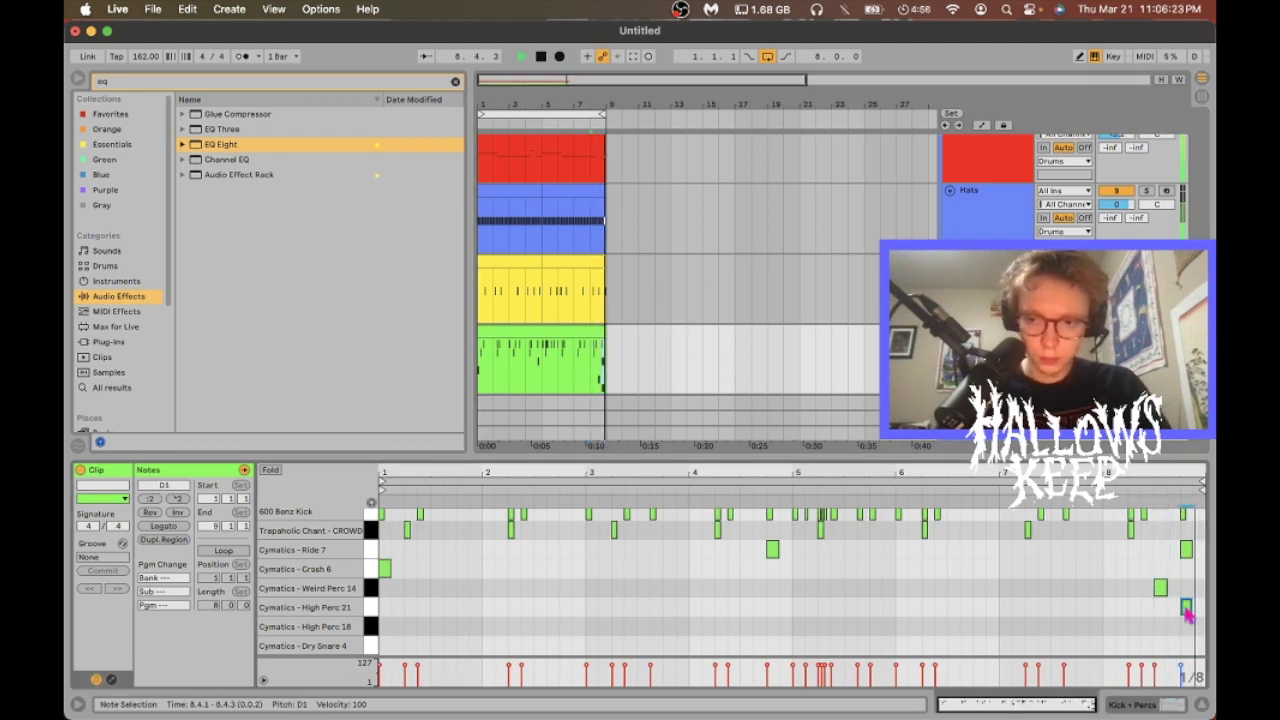
key(Down)
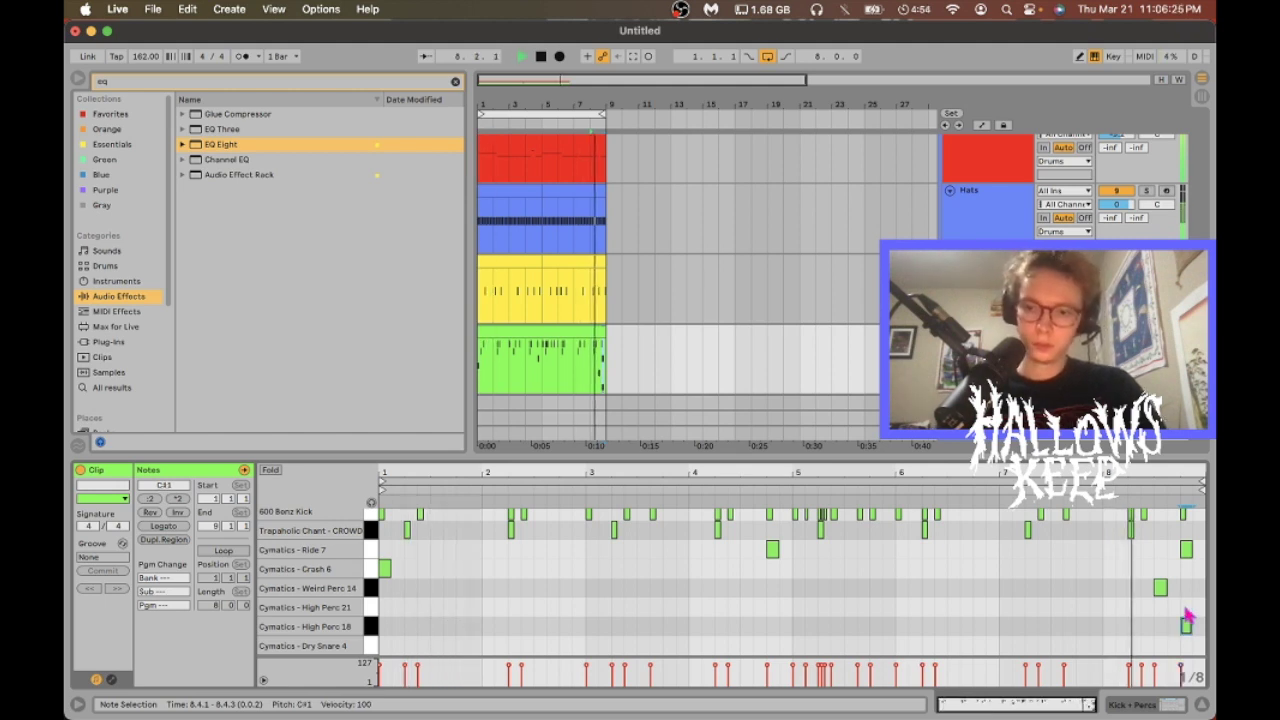
key(space)
key(space)
double_click(1174, 627)
drag(1081, 705, 1060, 688)
double_click(1196, 628)
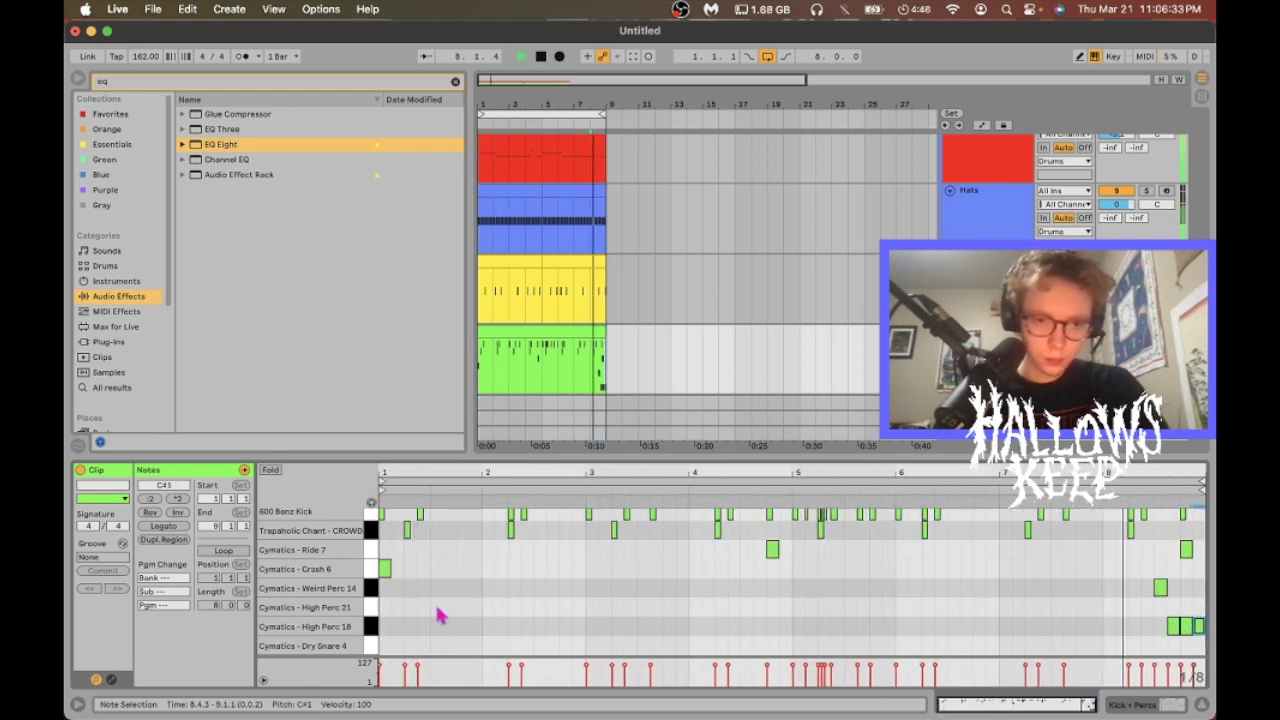
- Add Cymatics - High Perc 21 hits at 1.3.1, 3.3.1, 5.3.1 and 7.3.1
double_click(437, 607)
double_click(643, 607)
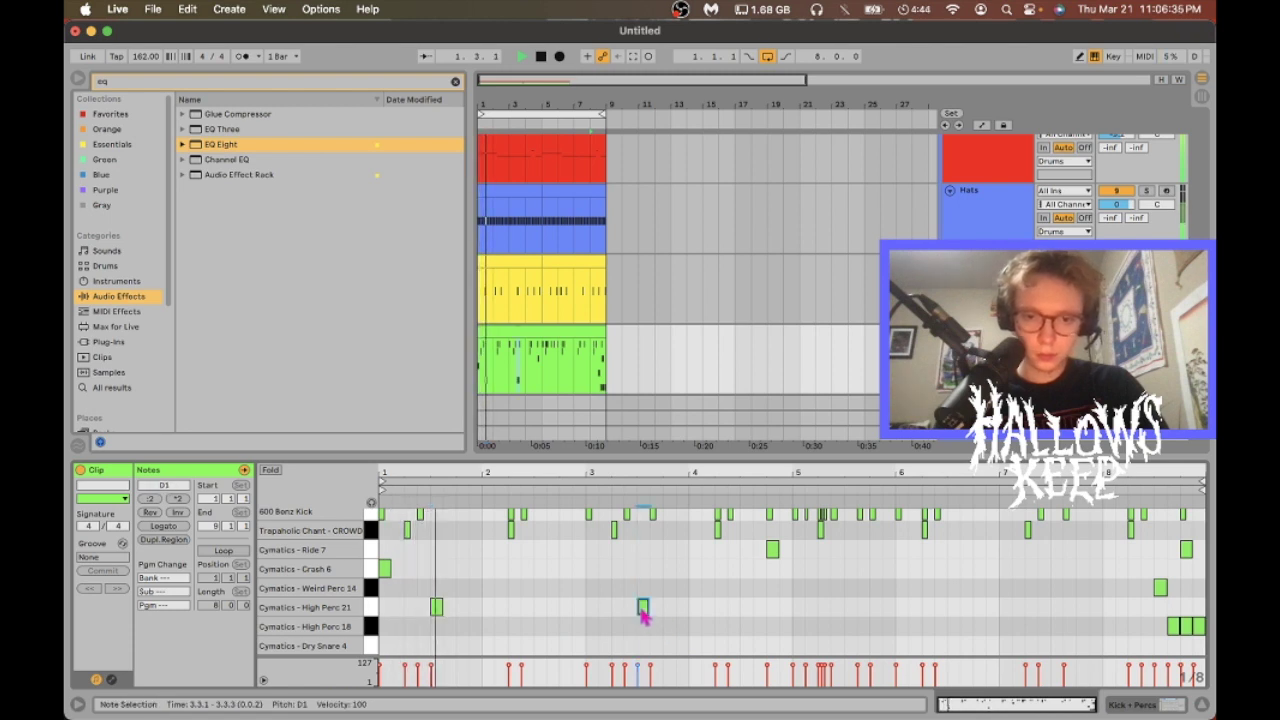
double_click(850, 607)
double_click(1057, 607)
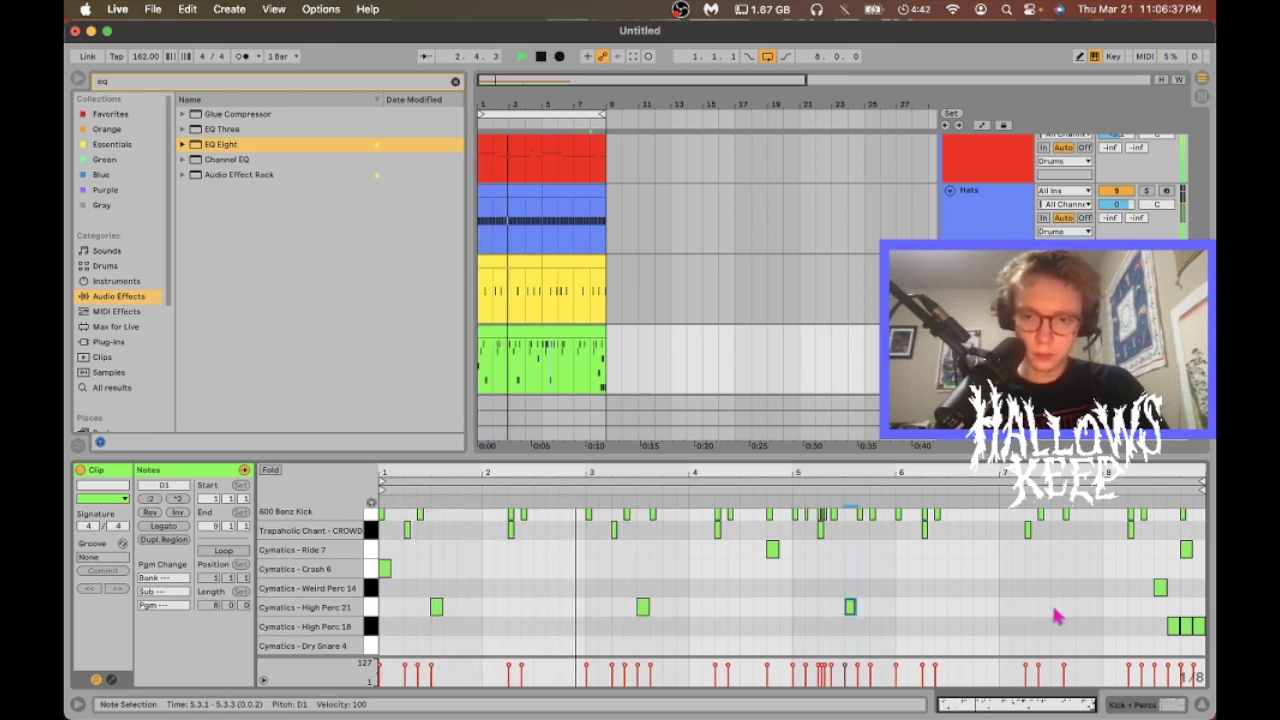
- Transpose the Cymatics - High Perc 21 sample in the Drum Rack to -7 st
drag(1133, 612, 277, 640)
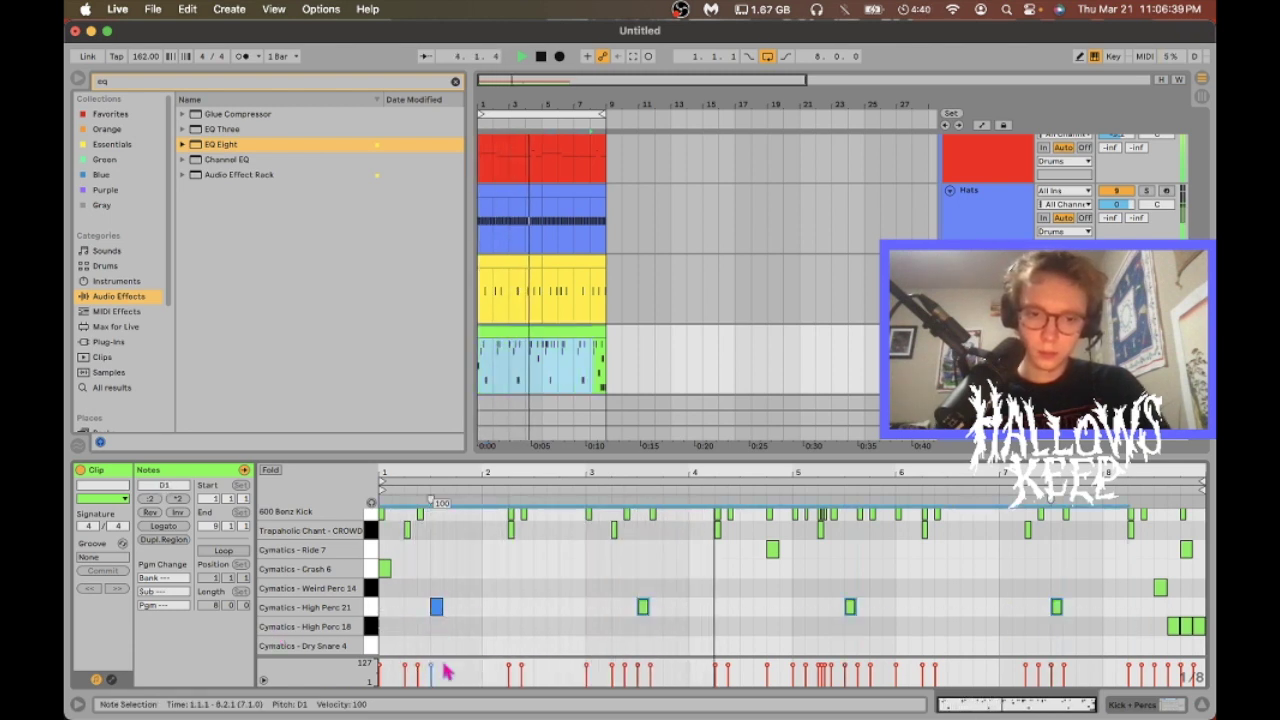
click(1148, 706)
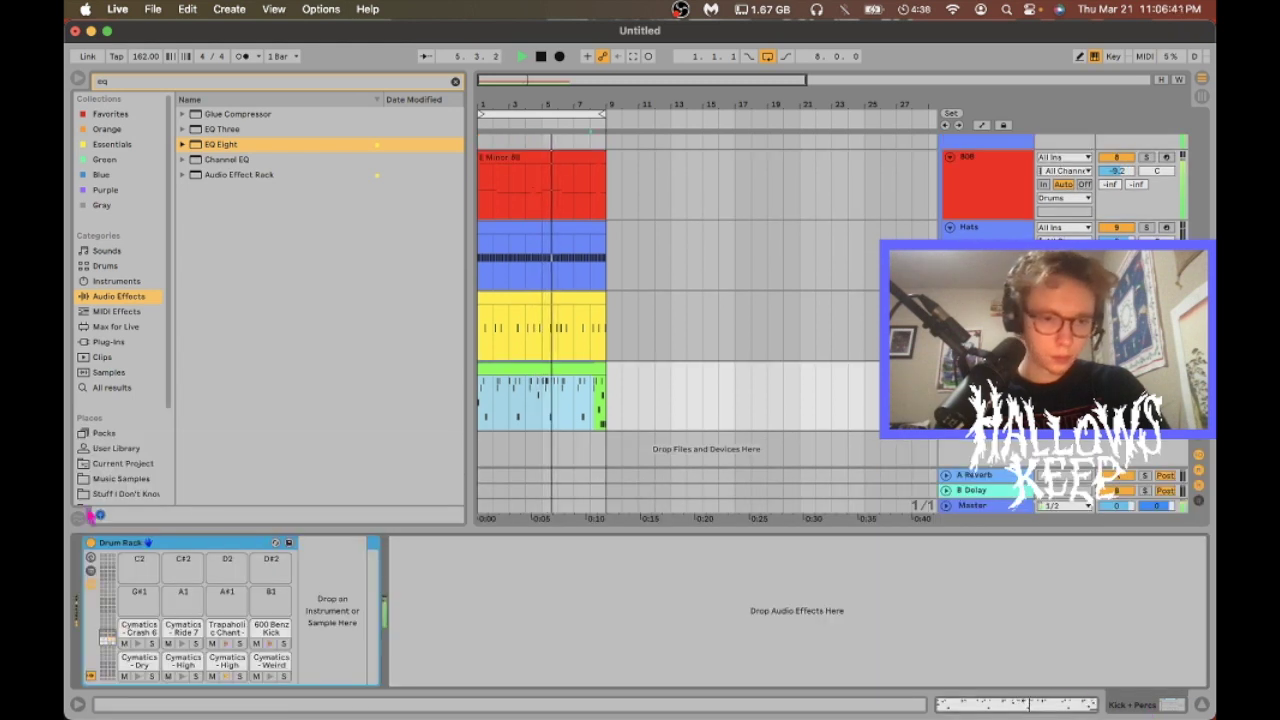
click(226, 664)
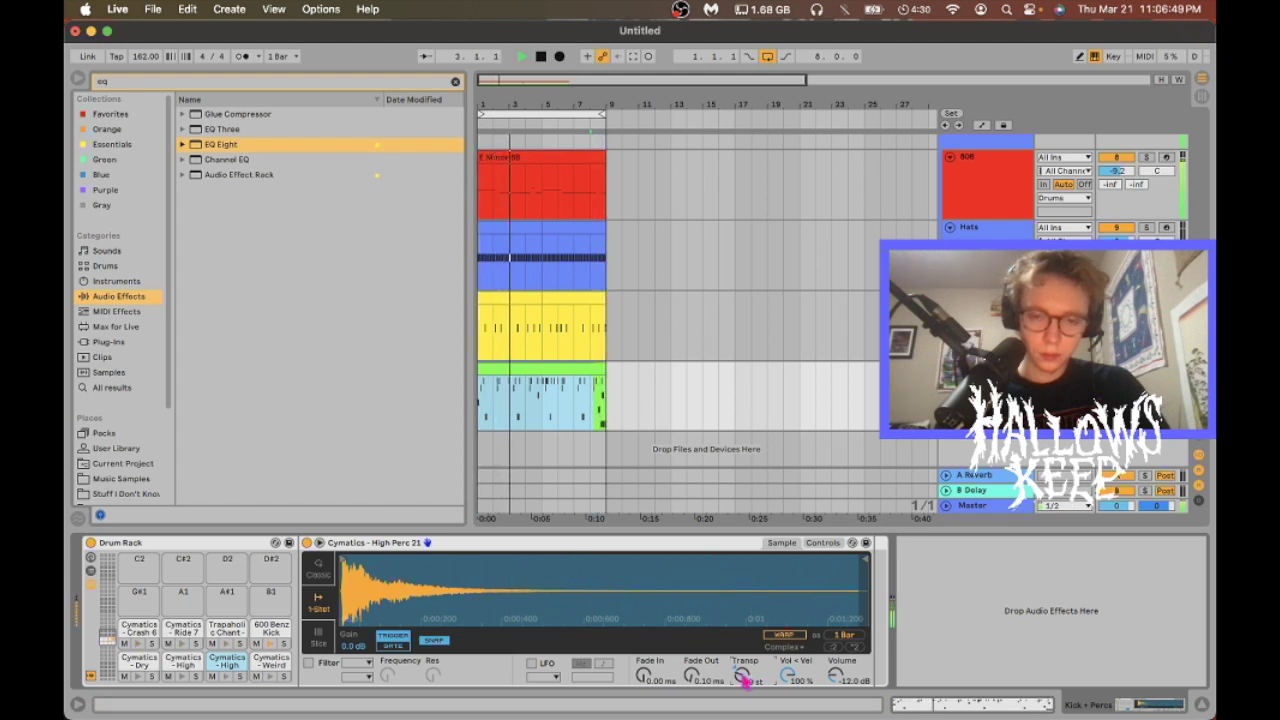
double_click(563, 371)
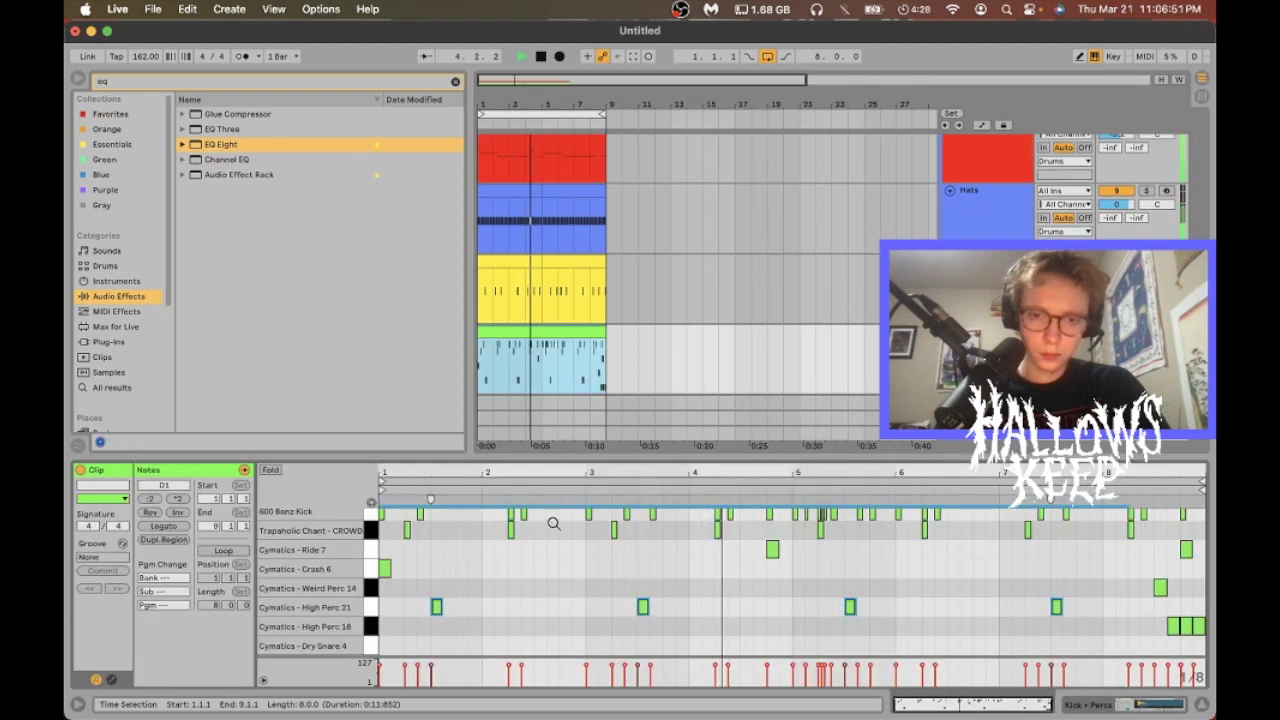
key(shift+Tab)
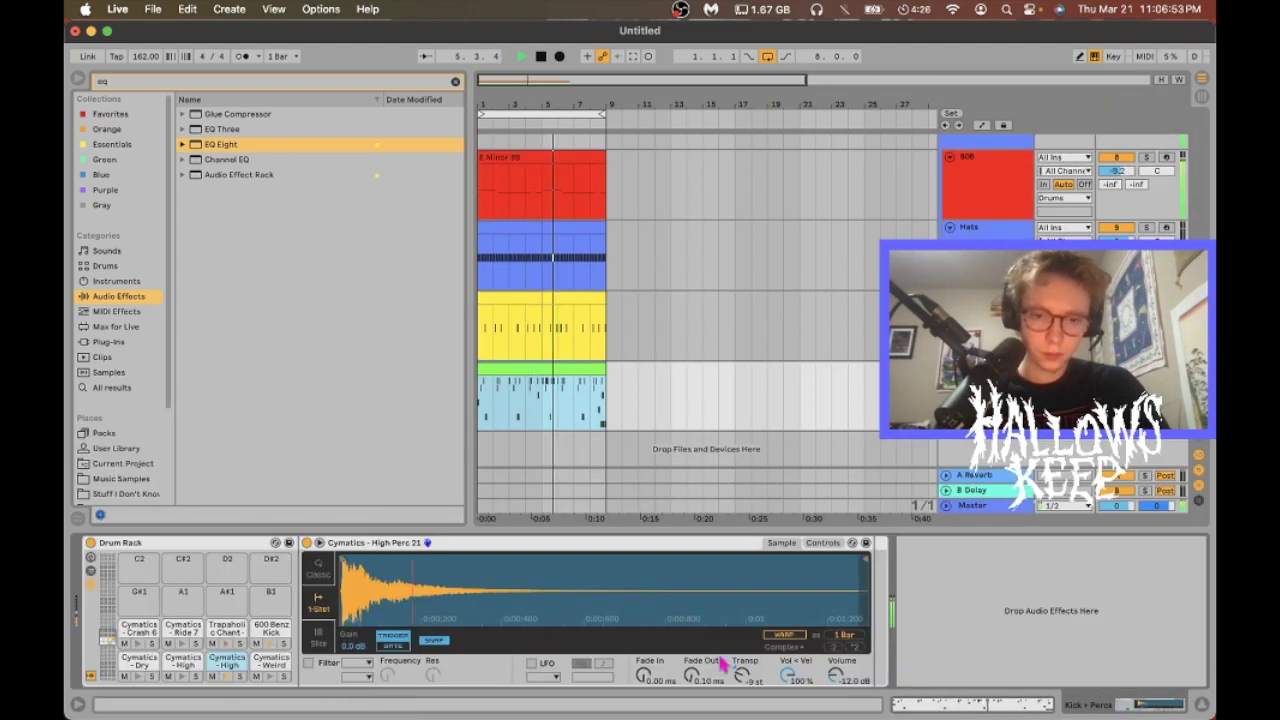
drag(742, 676, 742, 672)
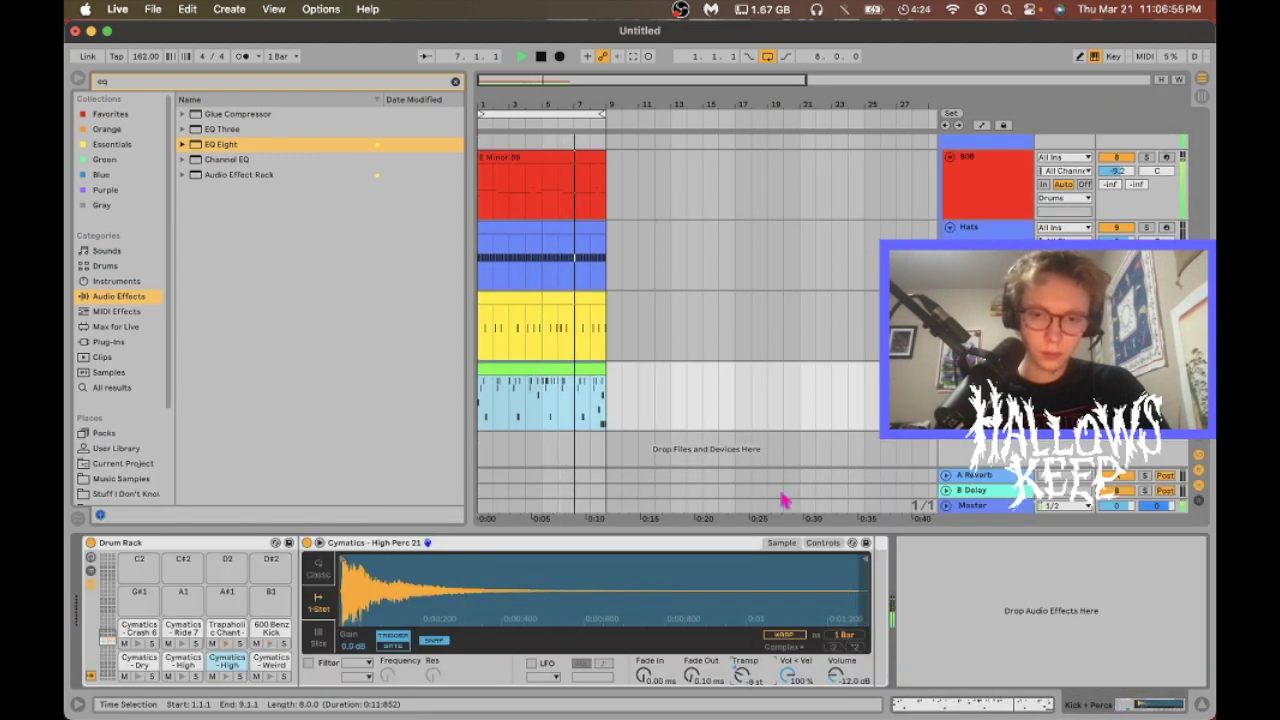
click(774, 534)
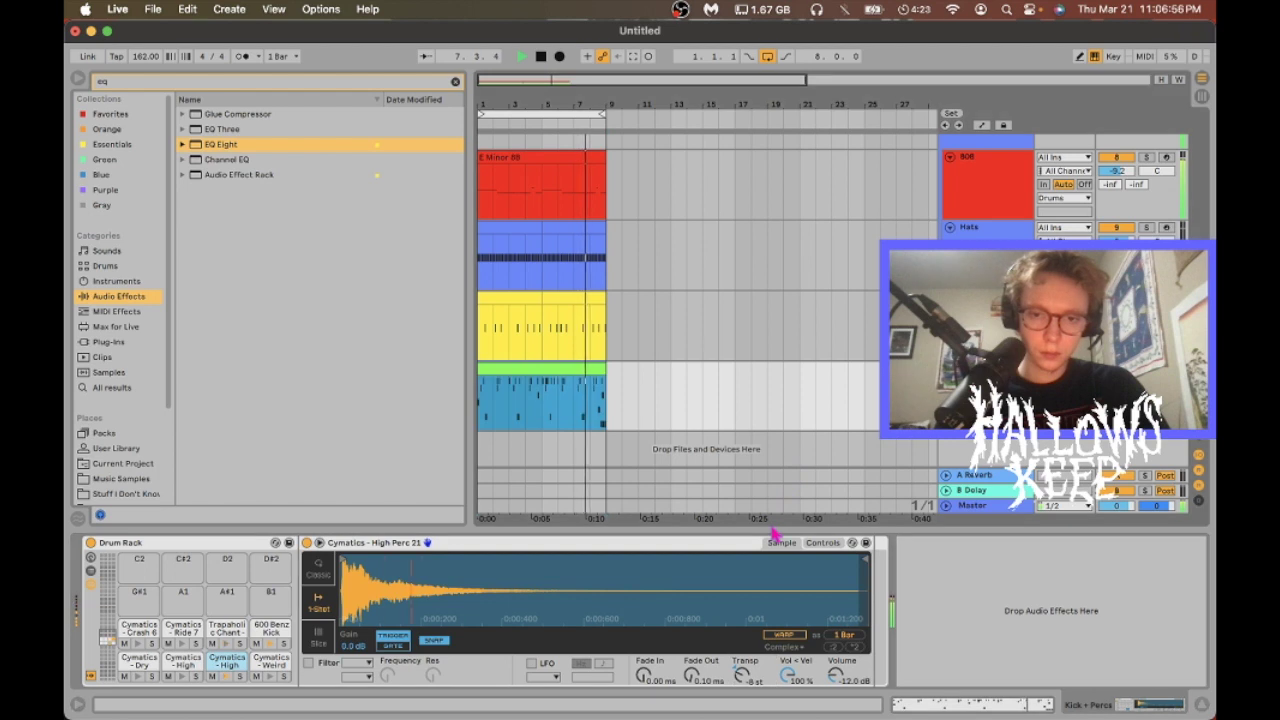
click(742, 677)
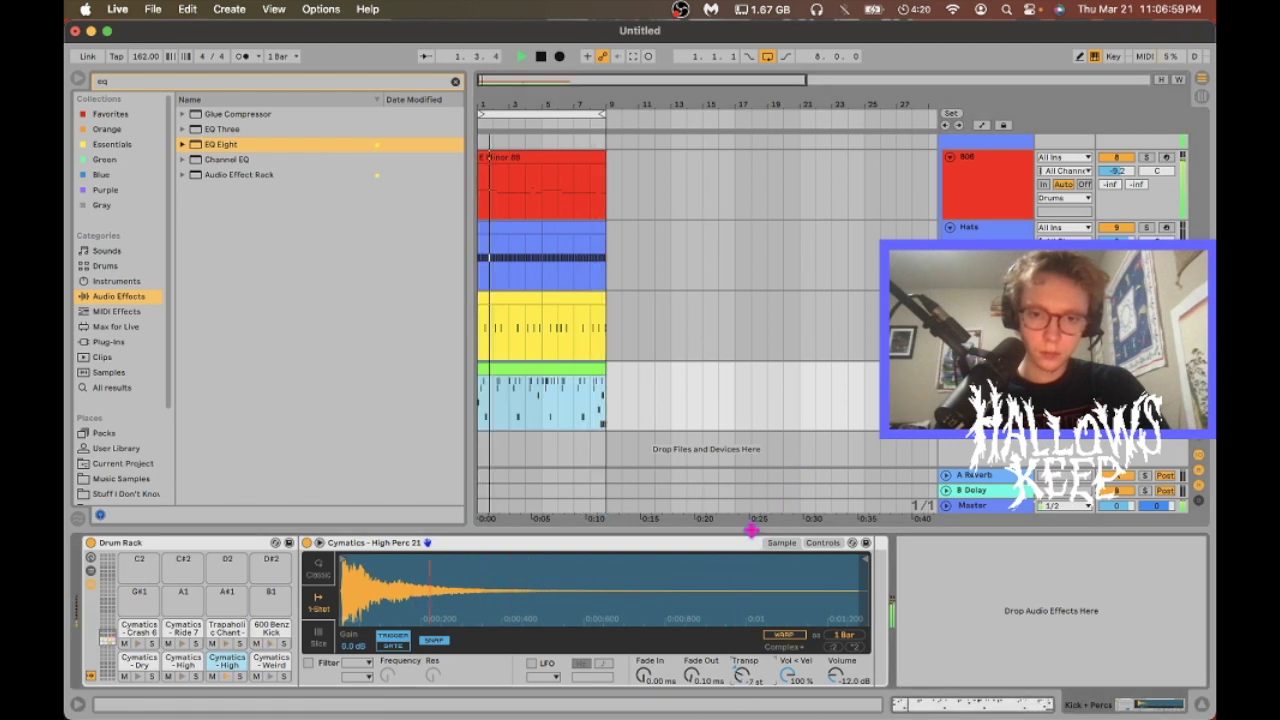
drag(752, 531, 748, 610)
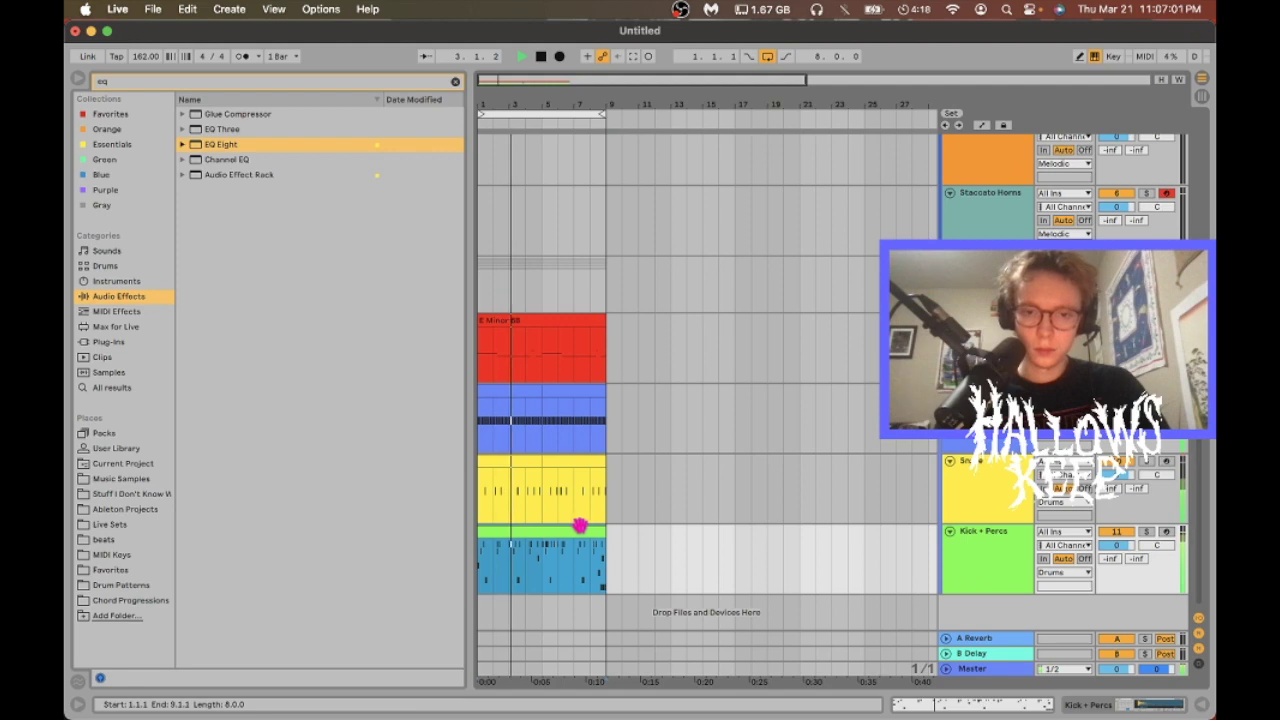
- Lower the velocity of the four High Perc 21 hits in the Kick + Percs clip to 67
double_click(577, 528)
mouse_move(419, 598)
mouse_down()
mouse_move(1037, 603)
mouse_move(1117, 616)
mouse_up()
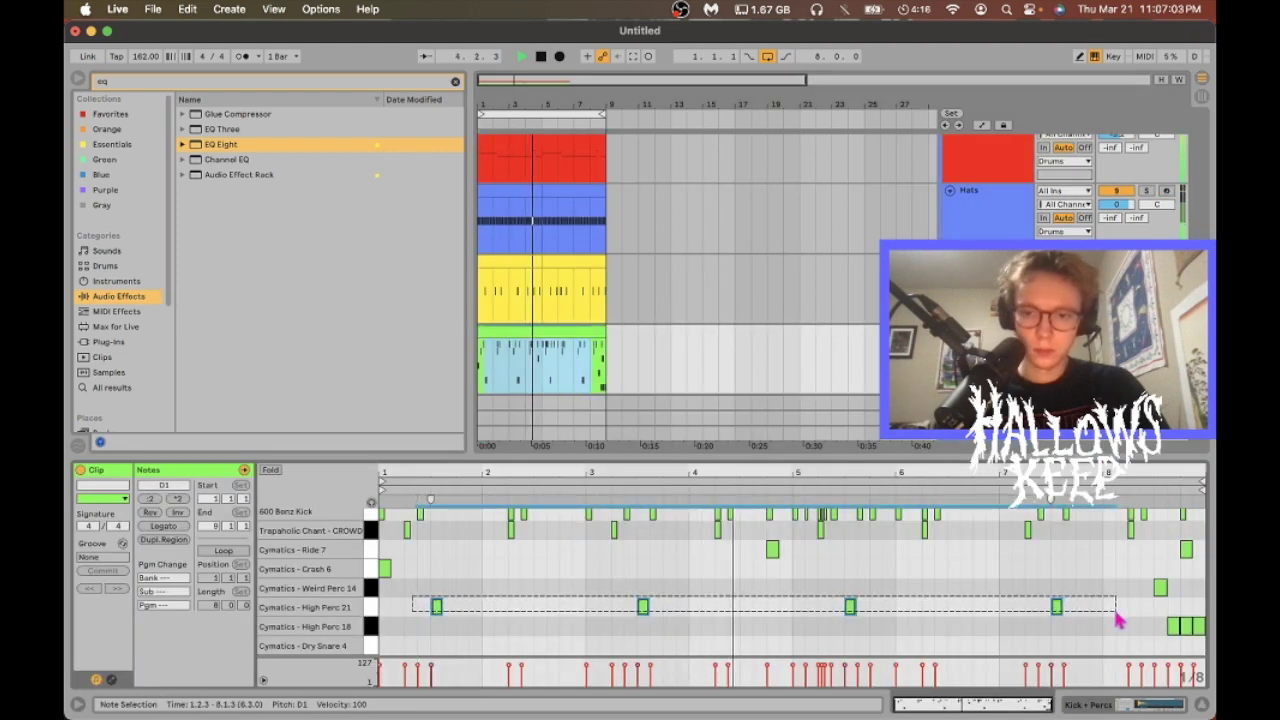
drag(1053, 667, 1053, 675)
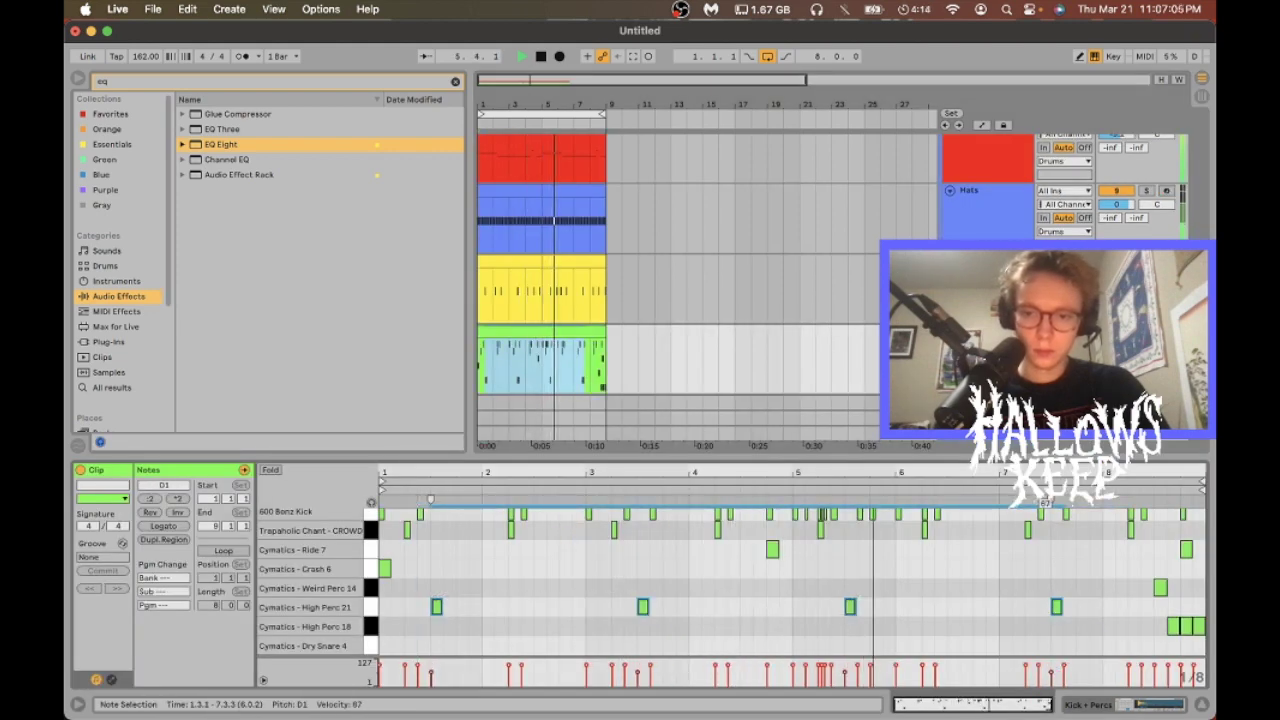
- Create an empty eight-bar MIDI clip on the Staccato Horns track from bar 1
scroll(557, 229, up, 3)
scroll(556, 231, up, 5)
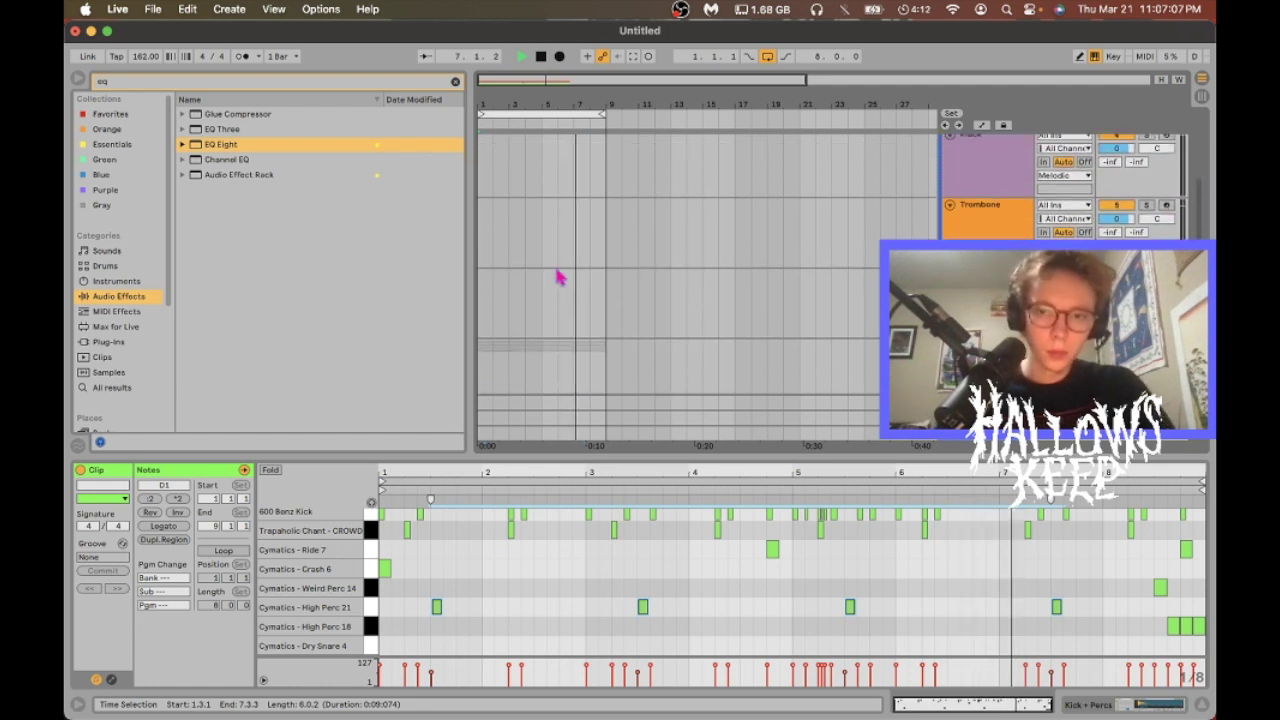
click(592, 318)
drag(606, 320, 369, 321)
key(super+shift+m)
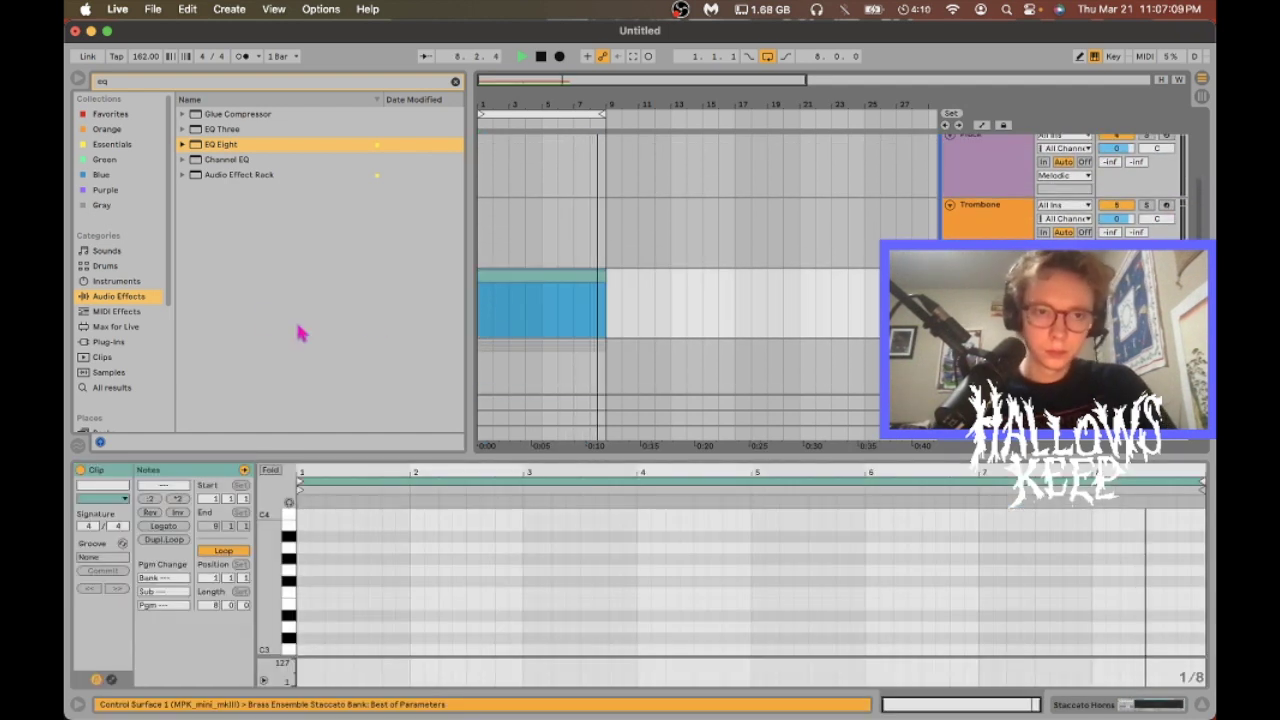
- Place E Minor 8B.mid from the MIDI Keys folder on the Staccato Horns track and trim the clip to eight bars
scroll(110, 320, down, 5)
click(112, 366)
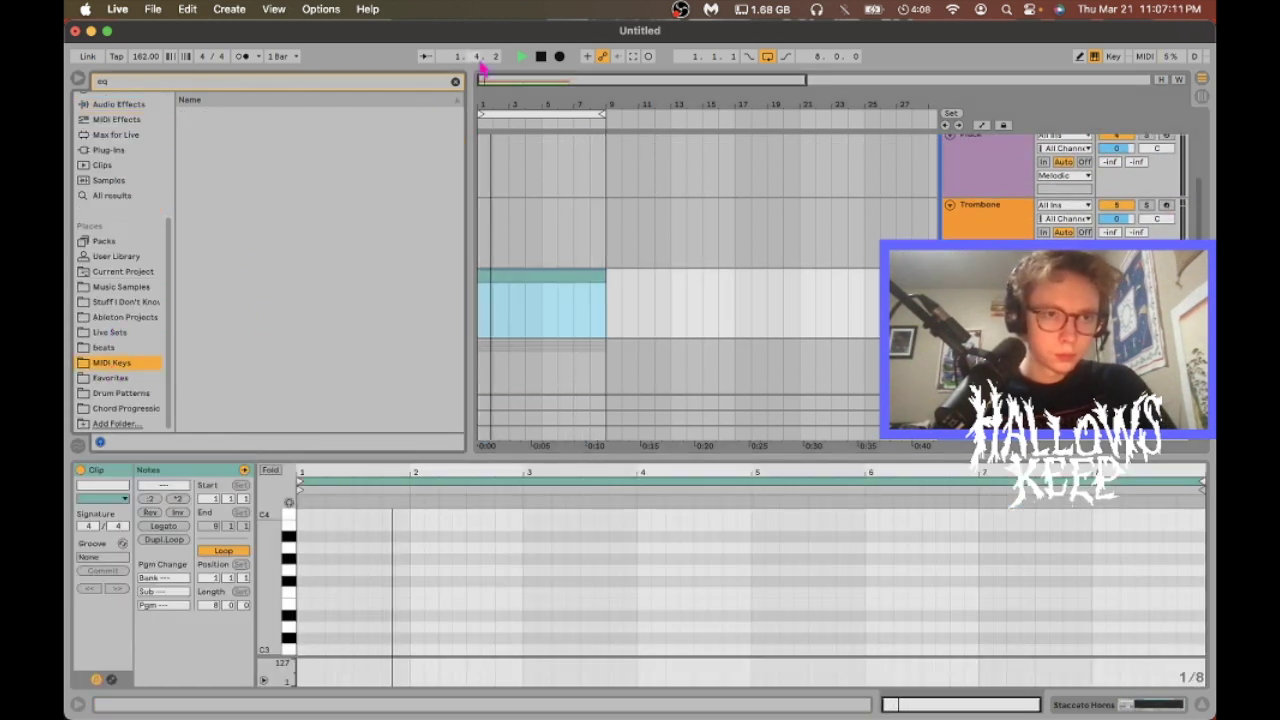
click(455, 82)
drag(220, 341, 477, 294)
click(538, 276)
key(space)
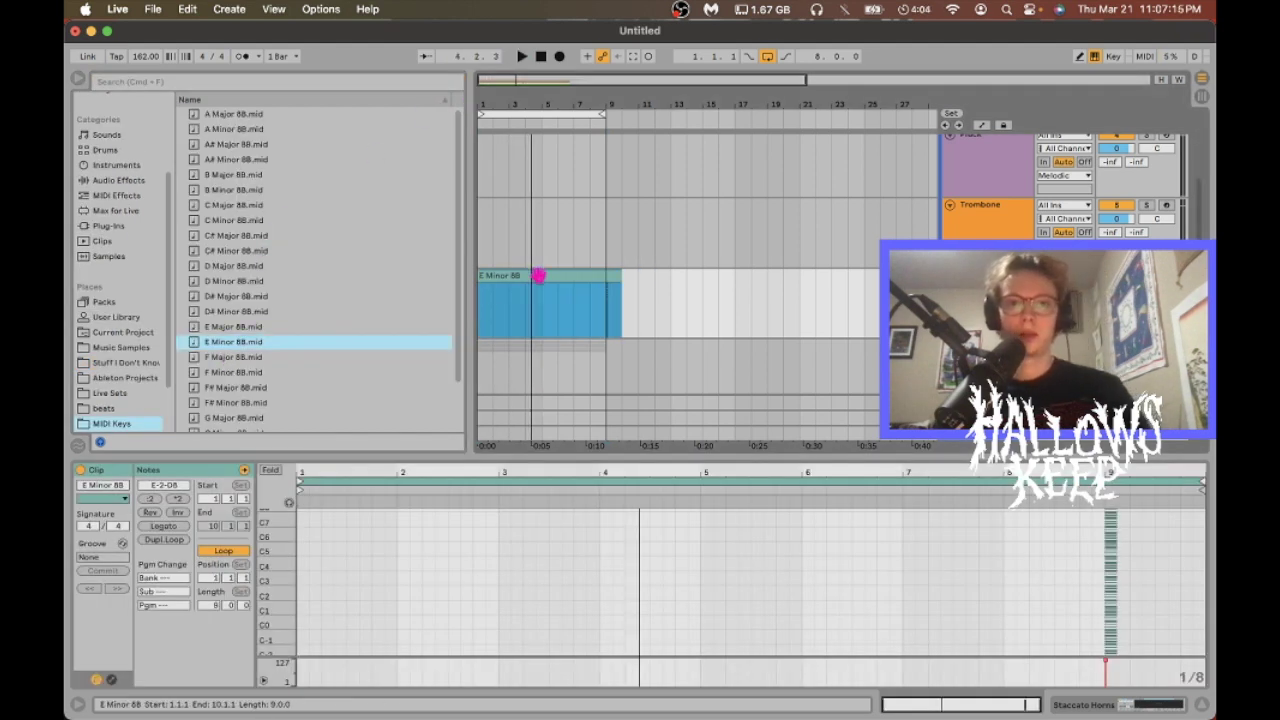
drag(621, 287, 605, 284)
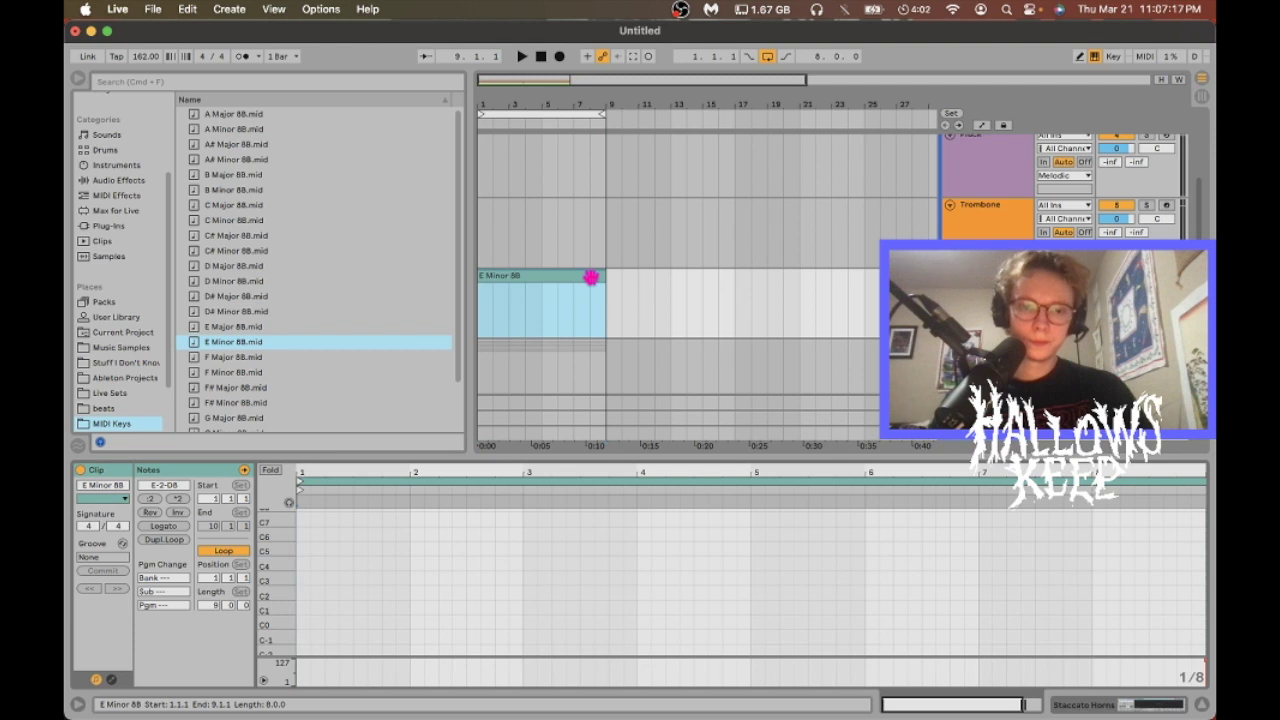
- Fold the Staccato Horns clip's note editor to show only the E minor scale notes
click(270, 471)
key(space)
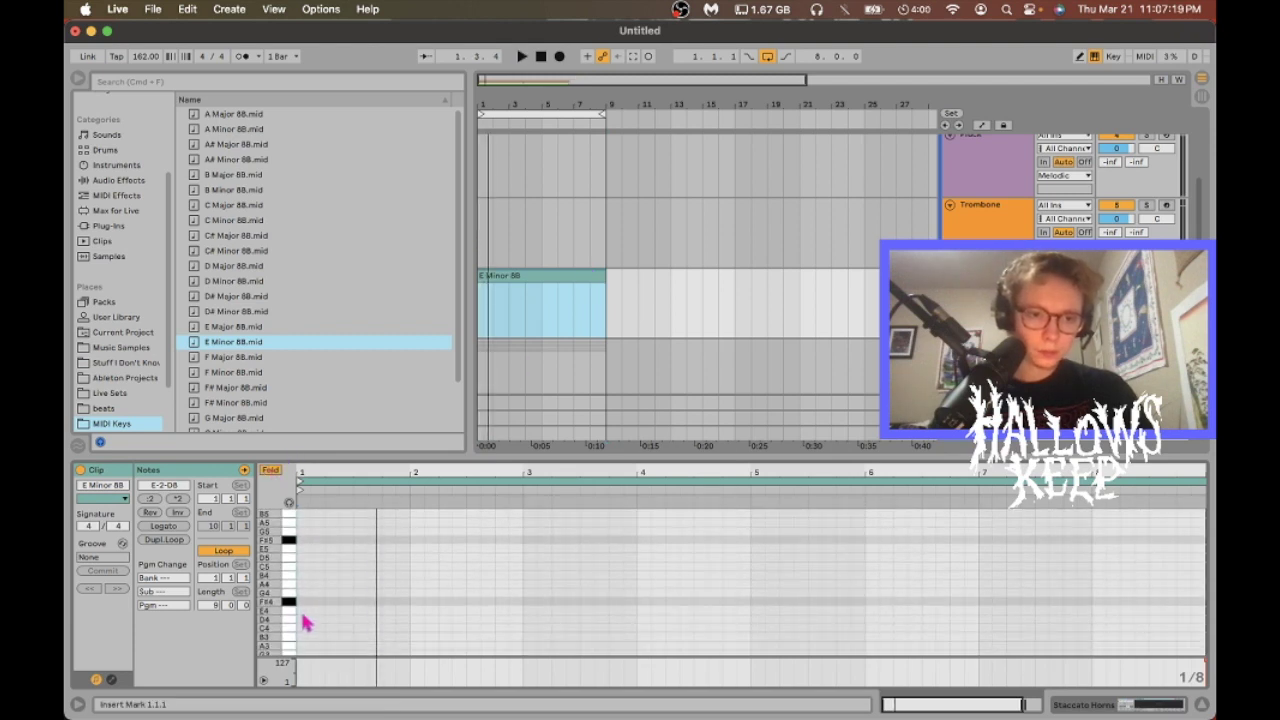
click(303, 612)
key(space)
key(Delete)
- Place E Minor 8B.mid at bar 1 of the Piano Pad track and trim the clip to end at 9.1.1
scroll(692, 178, up, 1)
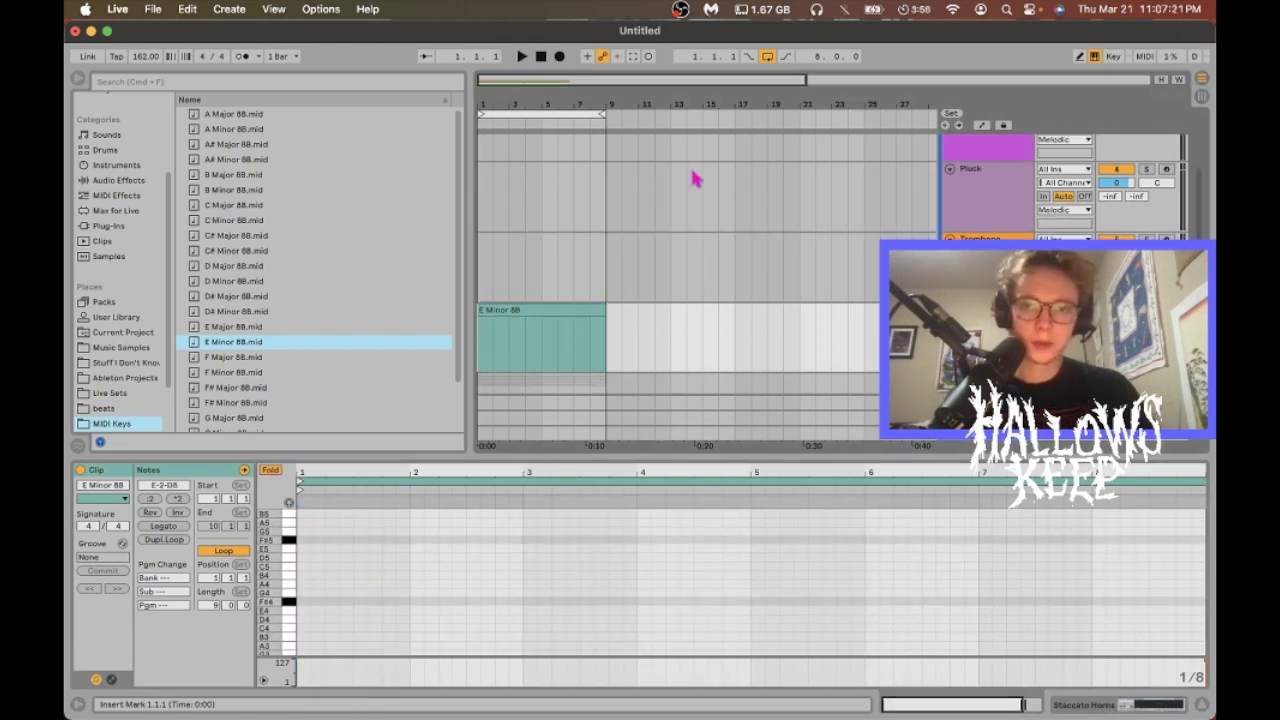
scroll(675, 208, up, 3)
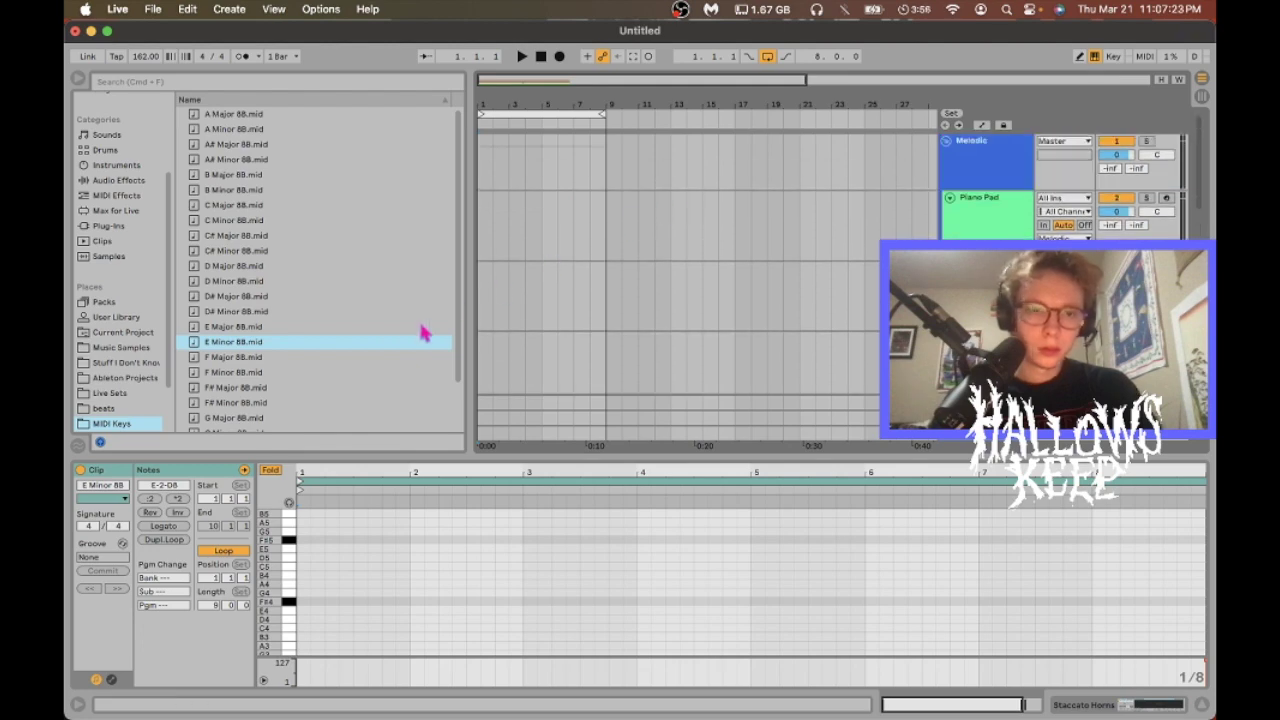
click(245, 343)
drag(495, 188, 491, 212)
drag(615, 200, 606, 200)
- Duplicate the eight-bar clips on all tracks into bars 9 to 16 and extend the arrangement loop to 16 bars
scroll(566, 227, down, 10)
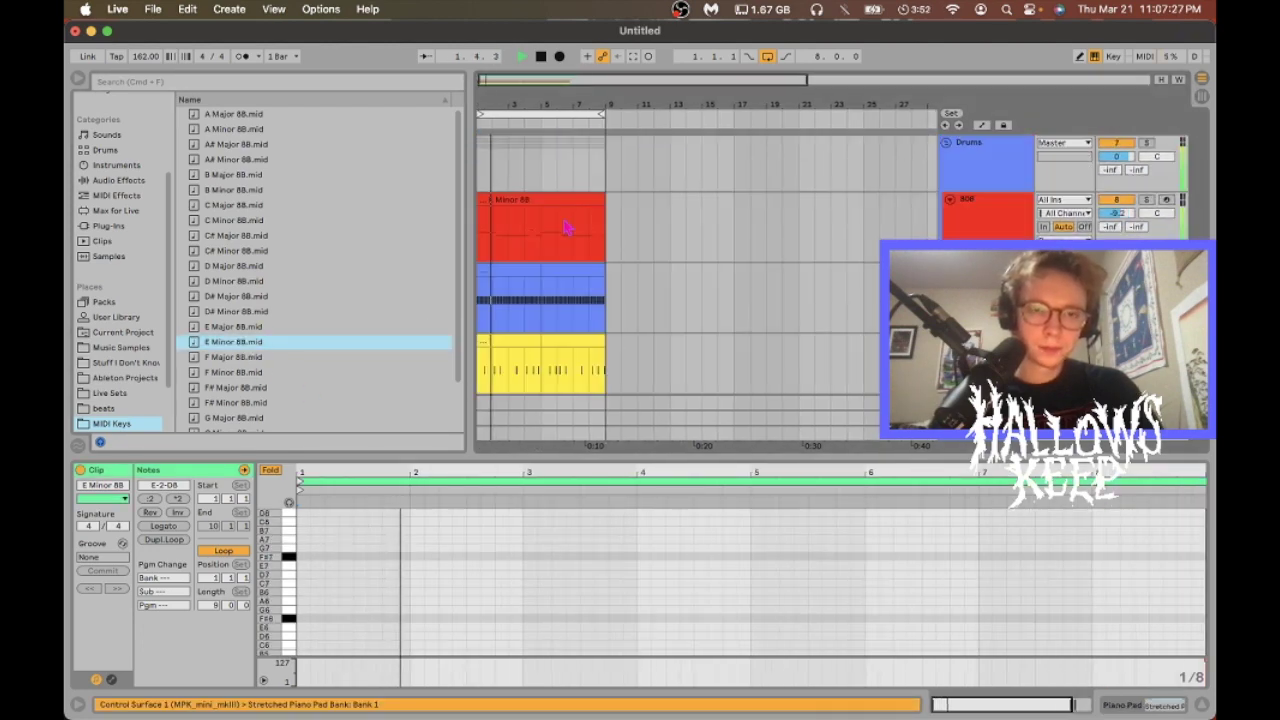
shift+click(606, 322)
key(super+d)
scroll(610, 200, down, 3)
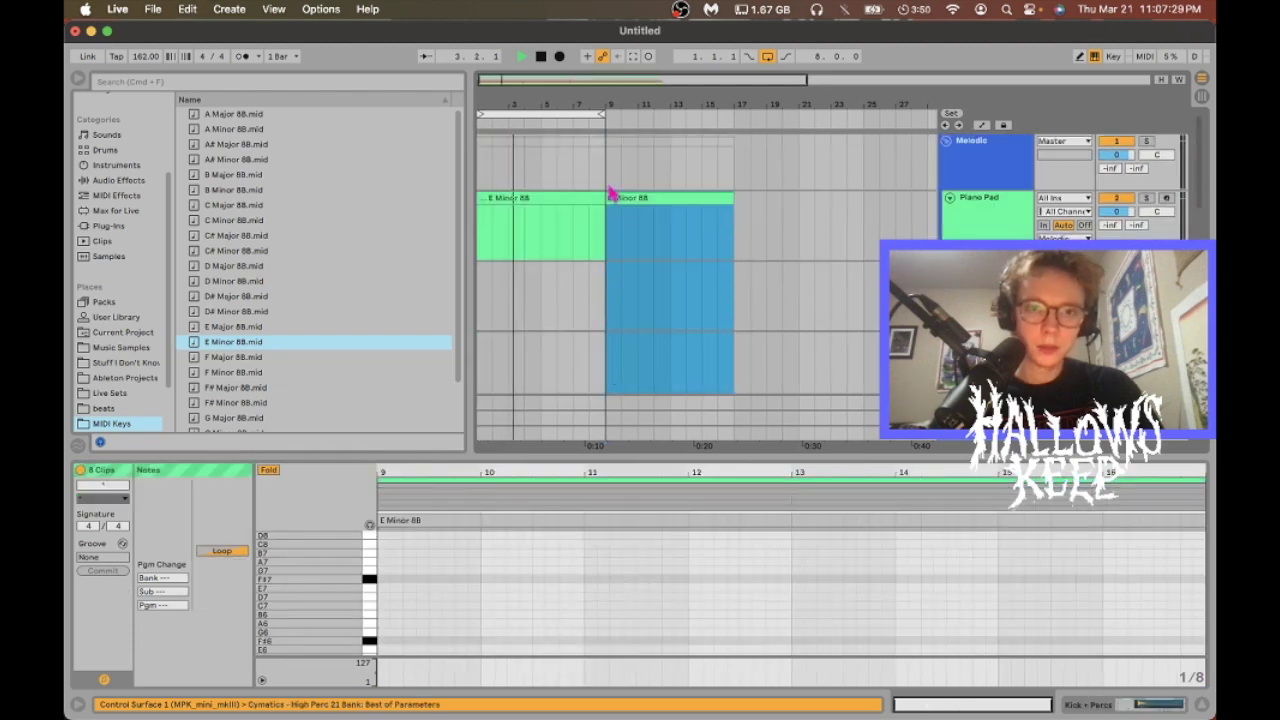
drag(598, 107, 734, 114)
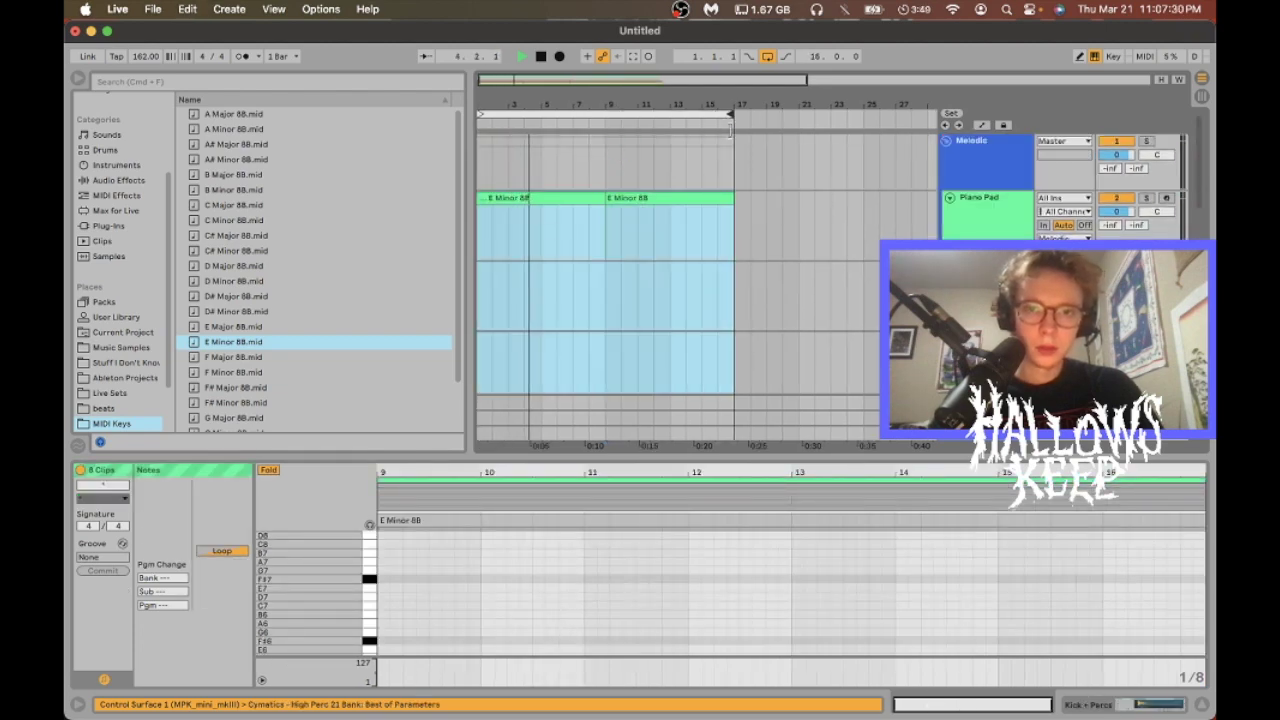
- Consolidate the two Piano Pad clips into one and trim it to end at 17.1.1
click(740, 195)
shift+click(574, 197)
key(super+j)
drag(745, 197, 734, 197)
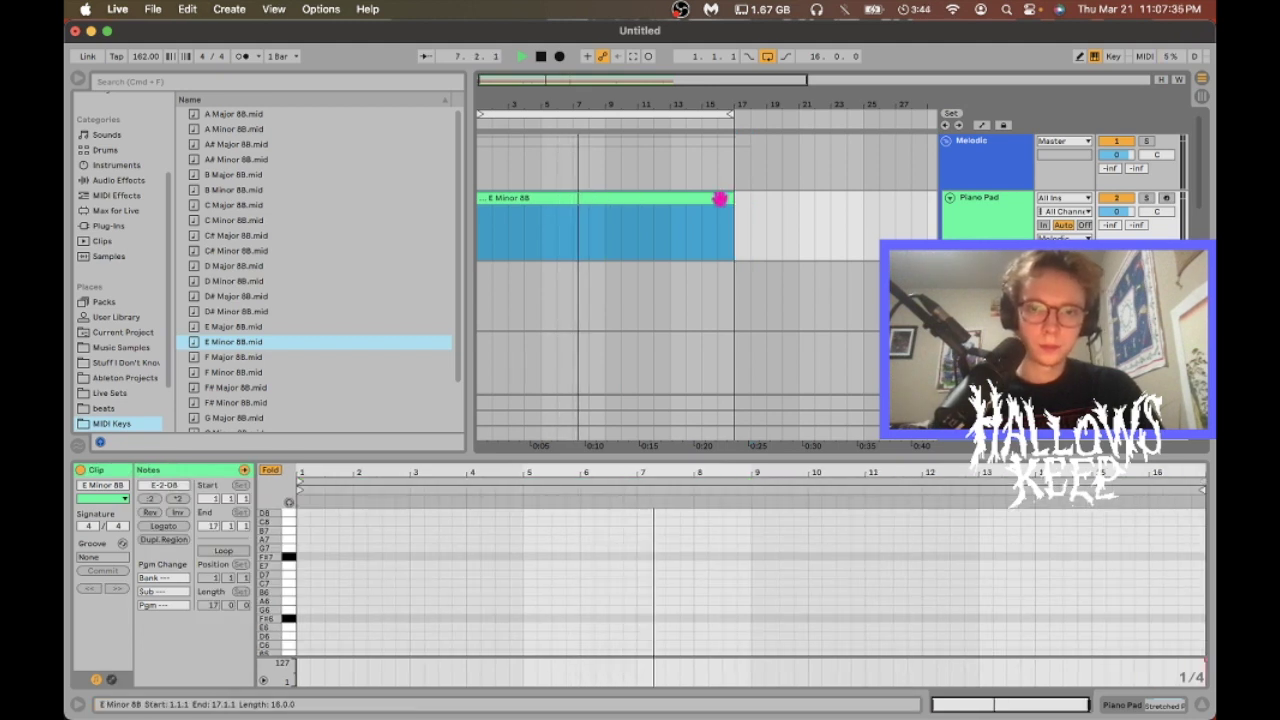
- Add two-bar Piano Pad notes: E4 starting at 1.1.1 and F#4 starting at 5.1.1
click(248, 505)
key(space)
scroll(304, 577, down, 5)
double_click(304, 574)
key(space)
drag(311, 573, 406, 573)
click(429, 557)
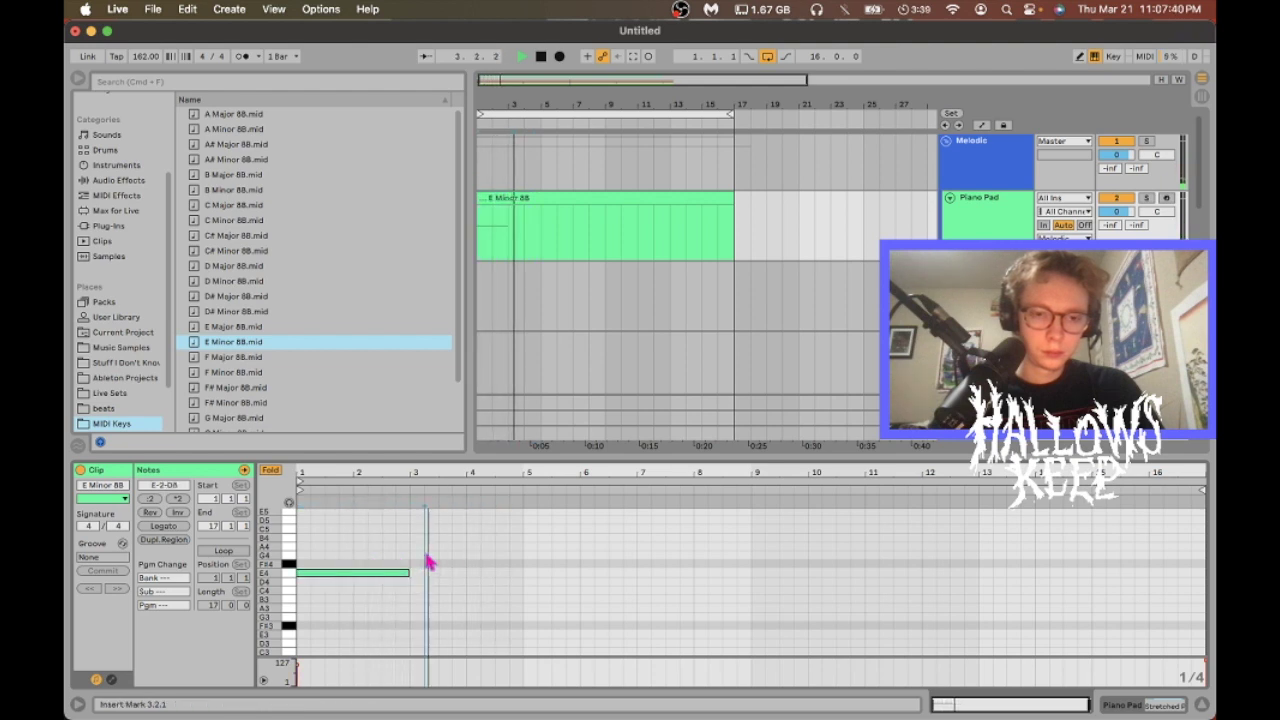
double_click(531, 566)
drag(533, 566, 634, 566)
- Transpose both Piano Pad notes down an octave to E3 and F#3
click(551, 243)
click(485, 250)
drag(632, 531, 239, 692)
key(space)
key(shift+Down)
key(space)
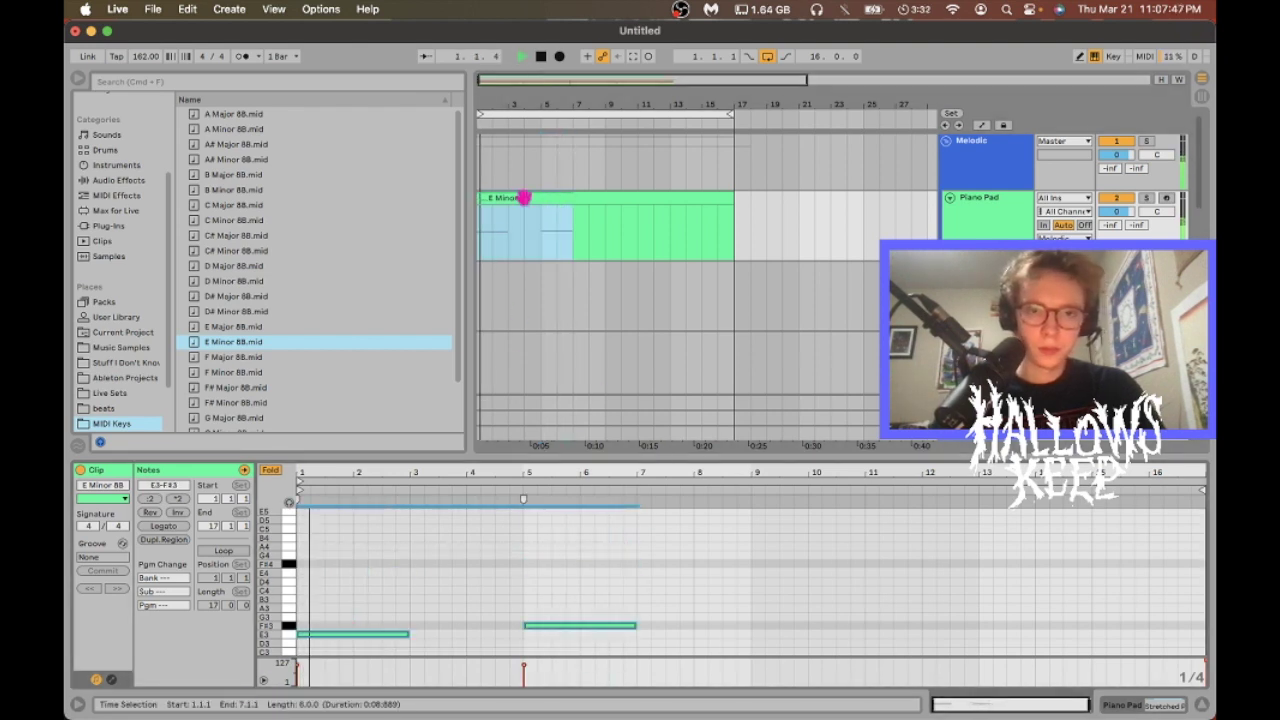
- Stack two more notes beneath the opening E3 note and shift the triad down to G2, B2 and D3
scroll(330, 635, down, 1)
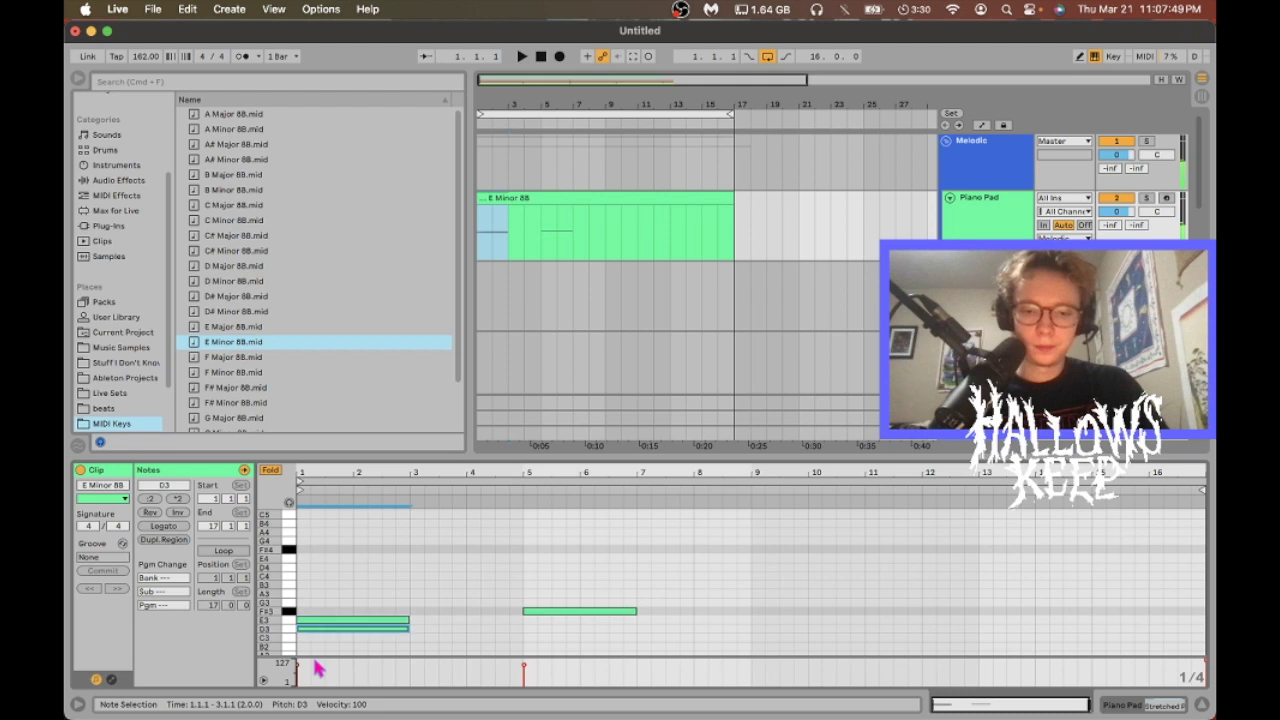
key(space)
drag(357, 603, 357, 679)
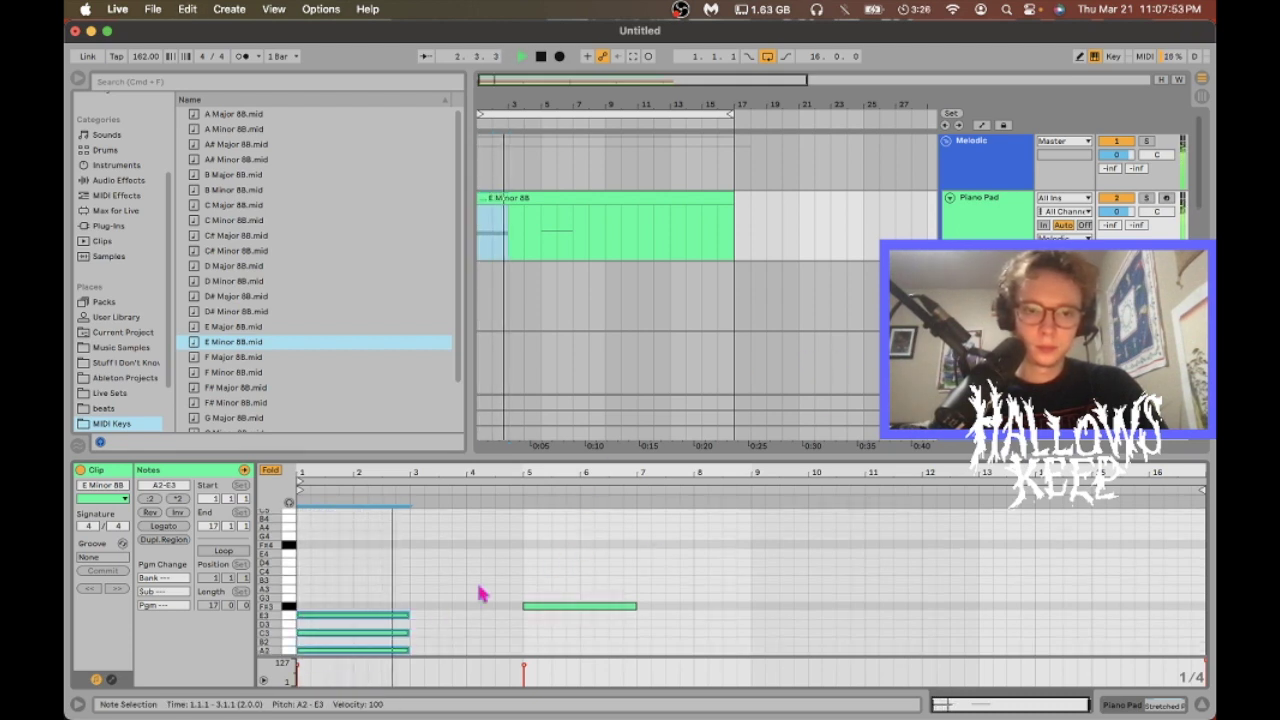
scroll(480, 592, down, 2)
key(space)
click(370, 583)
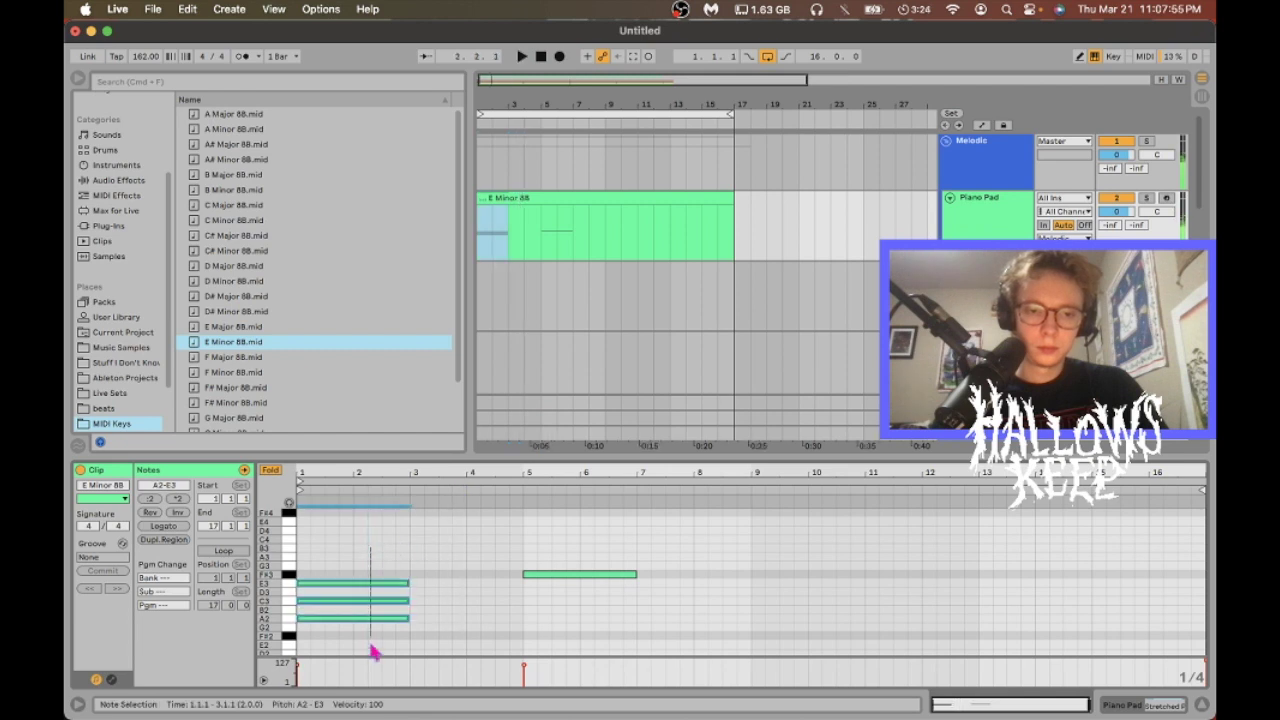
key(Down)
- Lower the Piano Pad track volume to -10.3 dB
drag(1103, 214, 1103, 240)
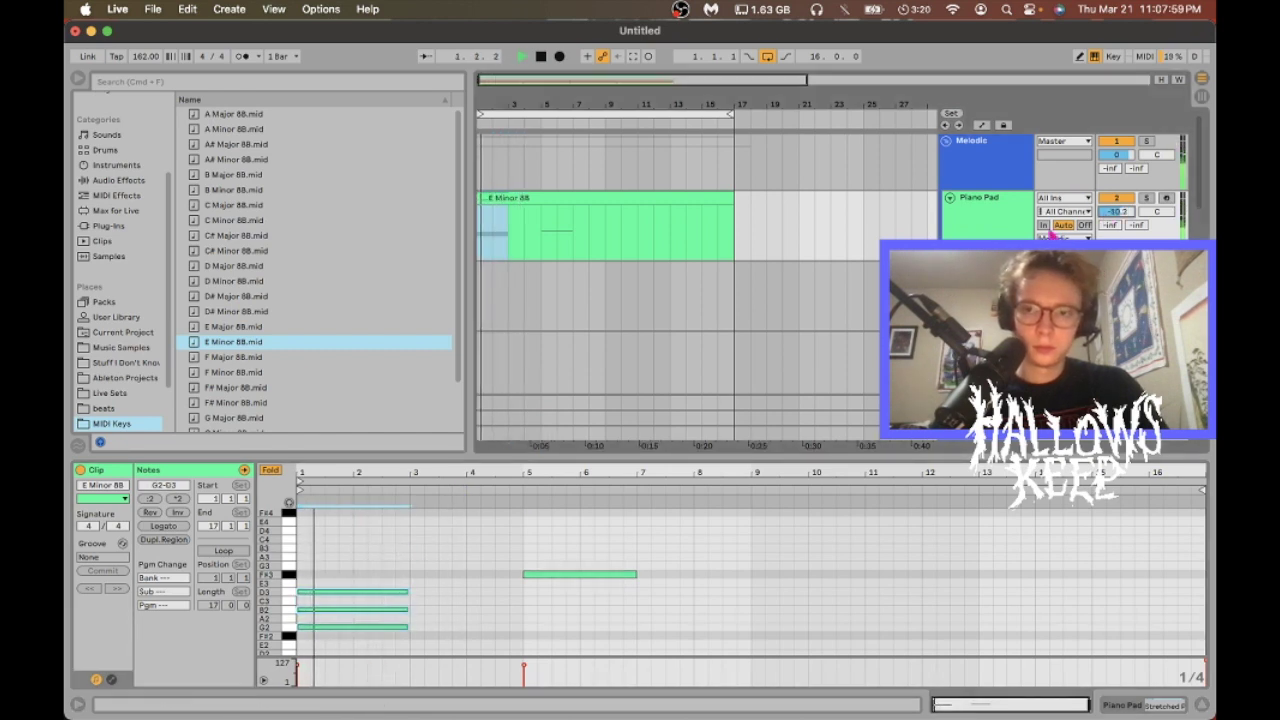
scroll(1104, 220, down, 5)
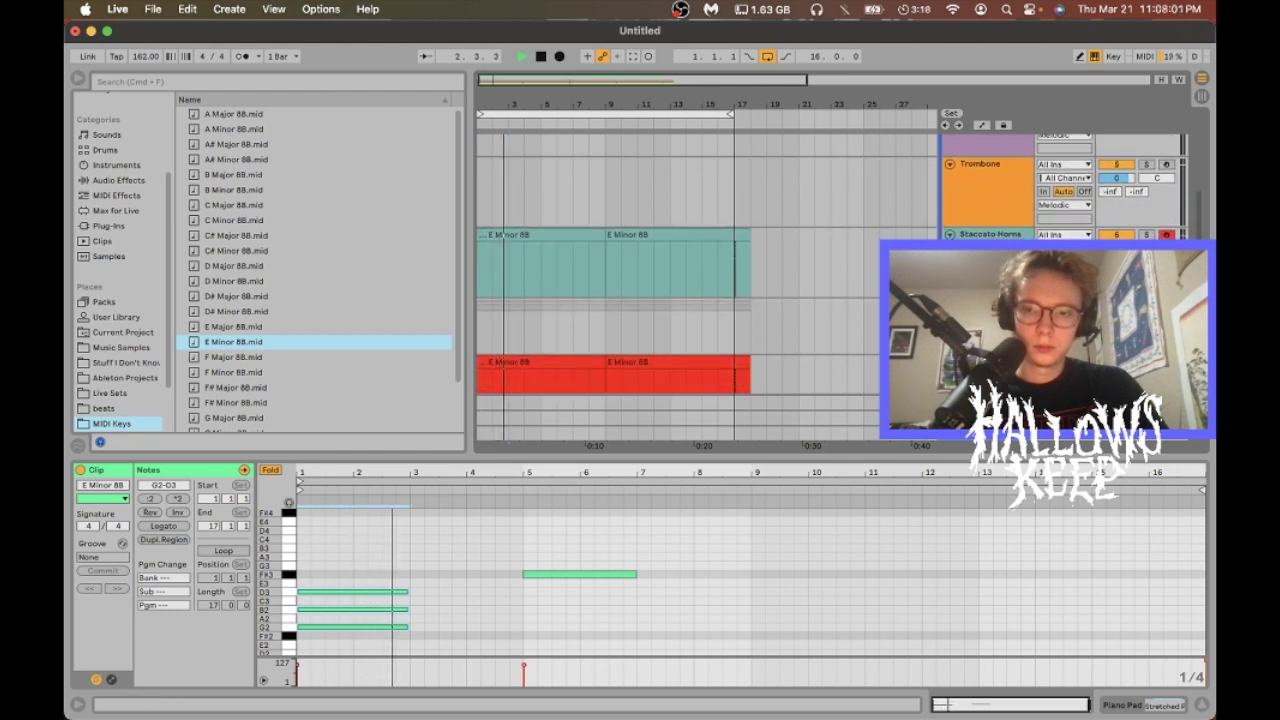
- Stop playback and switch to the Clock app to check the remaining time
click(985, 362)
key(space)
scroll(985, 362, up, 5)
scroll(553, 192, up, 2)
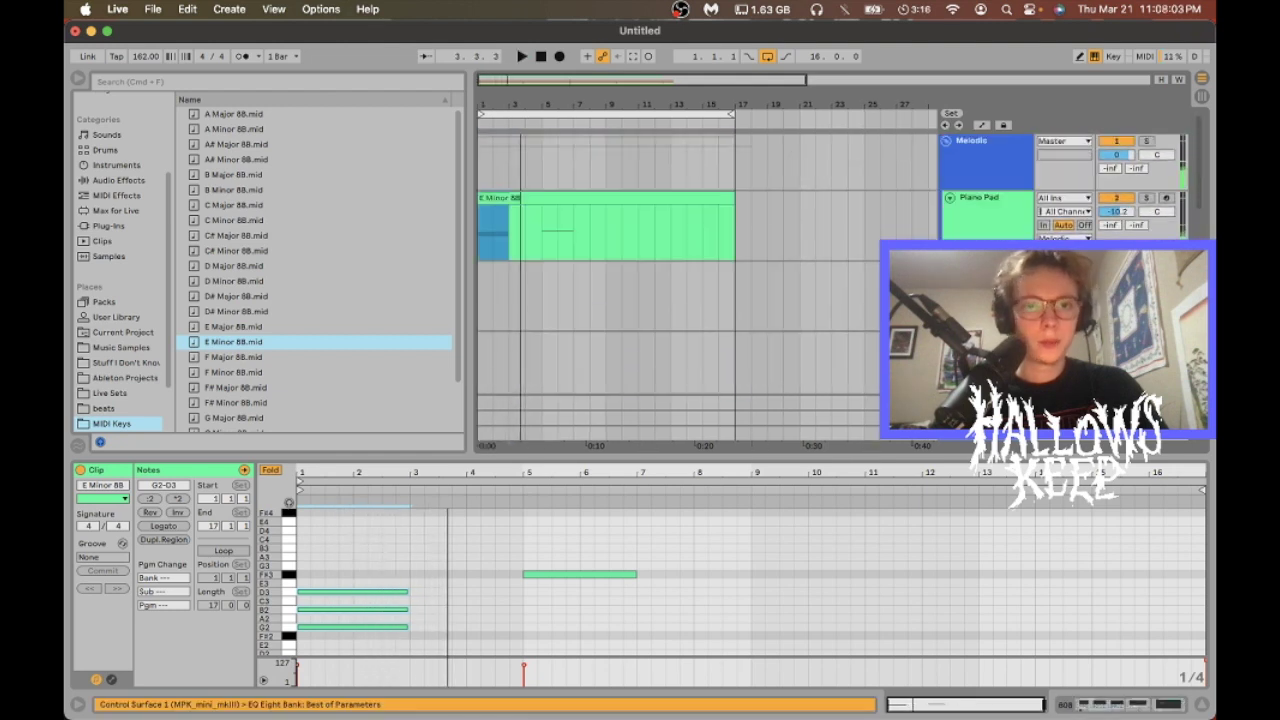
key(super+Tab)
key(super+Tab)
key(super+Tab)
key(super+Tab)
key(super+Tab)
key(super+Tab)
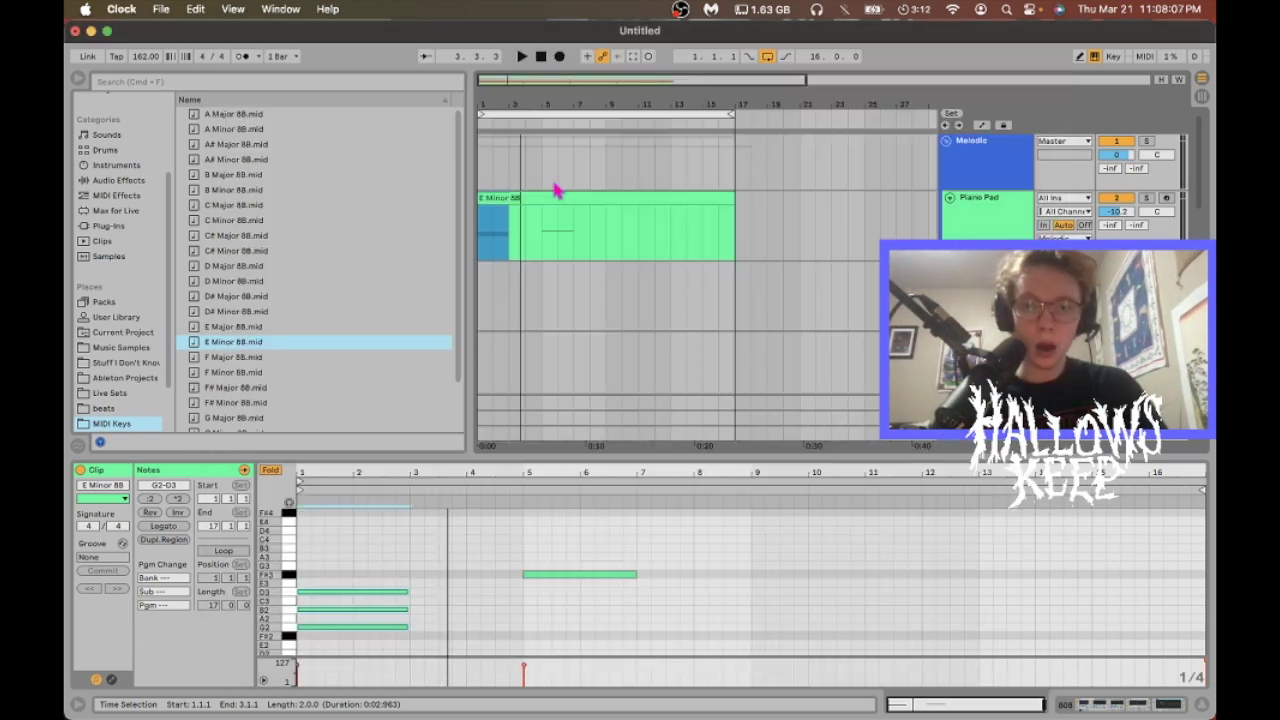
- Stack two more notes beneath the F#3 at bar 5 of the Piano Pad clip to form a B2, D3, F#3 triad
click(524, 198)
click(535, 574)
key(super+c)
click(535, 590)
key(super+v)
key(super+c)
key(super+v)
key(Down)
key(Down)
drag(564, 564, 620, 616)
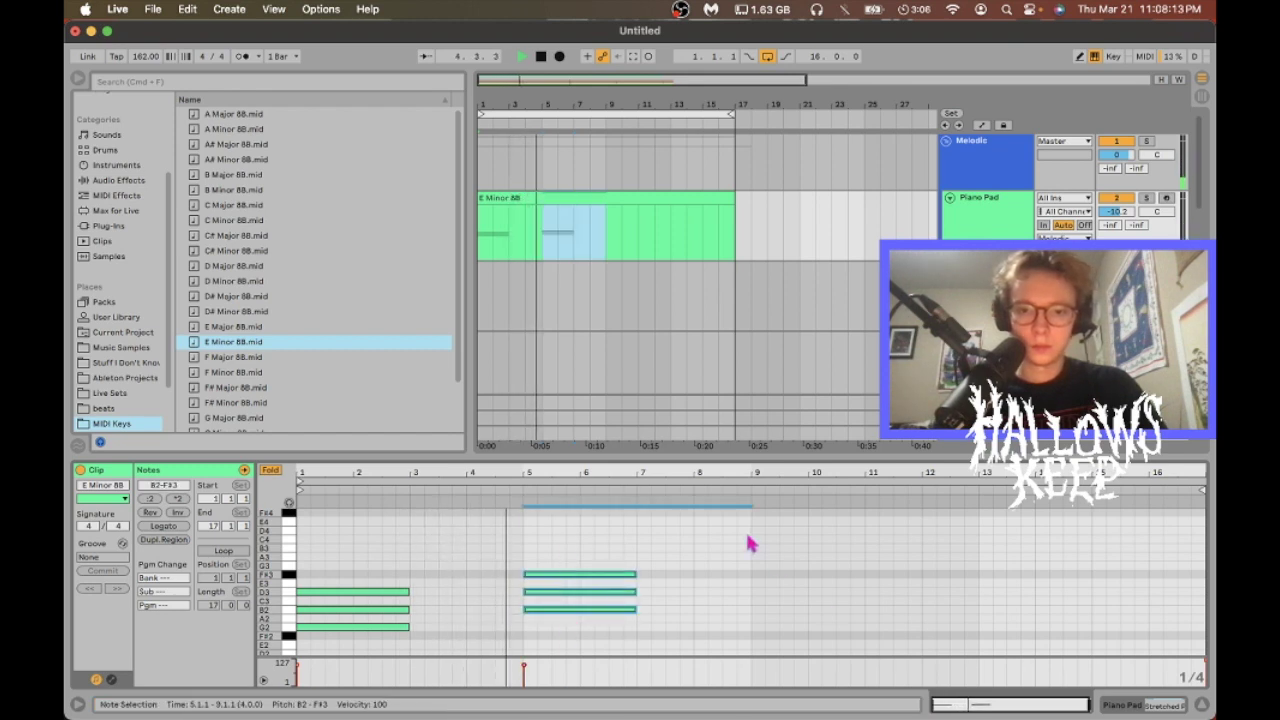
- Duplicate the bar 5 triad to bar 9 and revoice the bar 5 chord as C2, A2 and E3
key(super+d)
click(547, 248)
drag(578, 560, 578, 619)
key(Down)
key(space)
click(557, 600)
key(shift+Down)
click(546, 240)
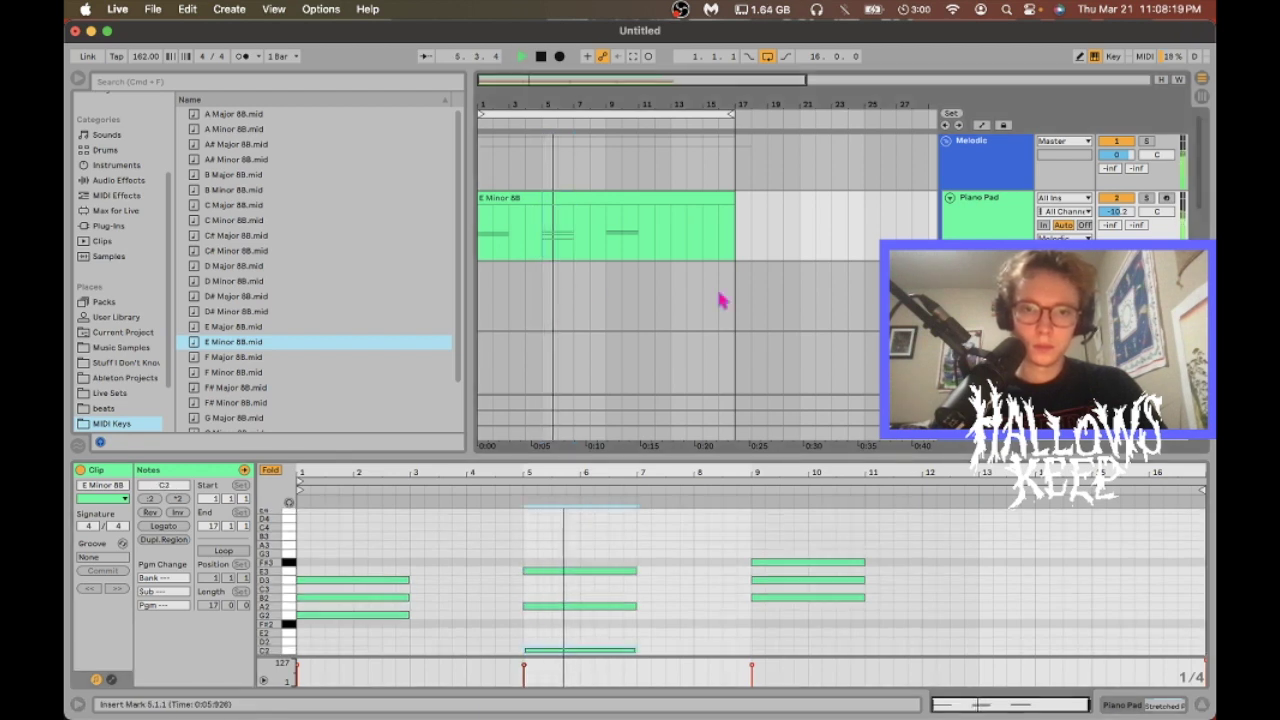
- Raise the bar 9 Piano Pad triad to D3, F#3 and A3
drag(790, 619, 790, 549)
key(Up)
key(Up)
key(Up)
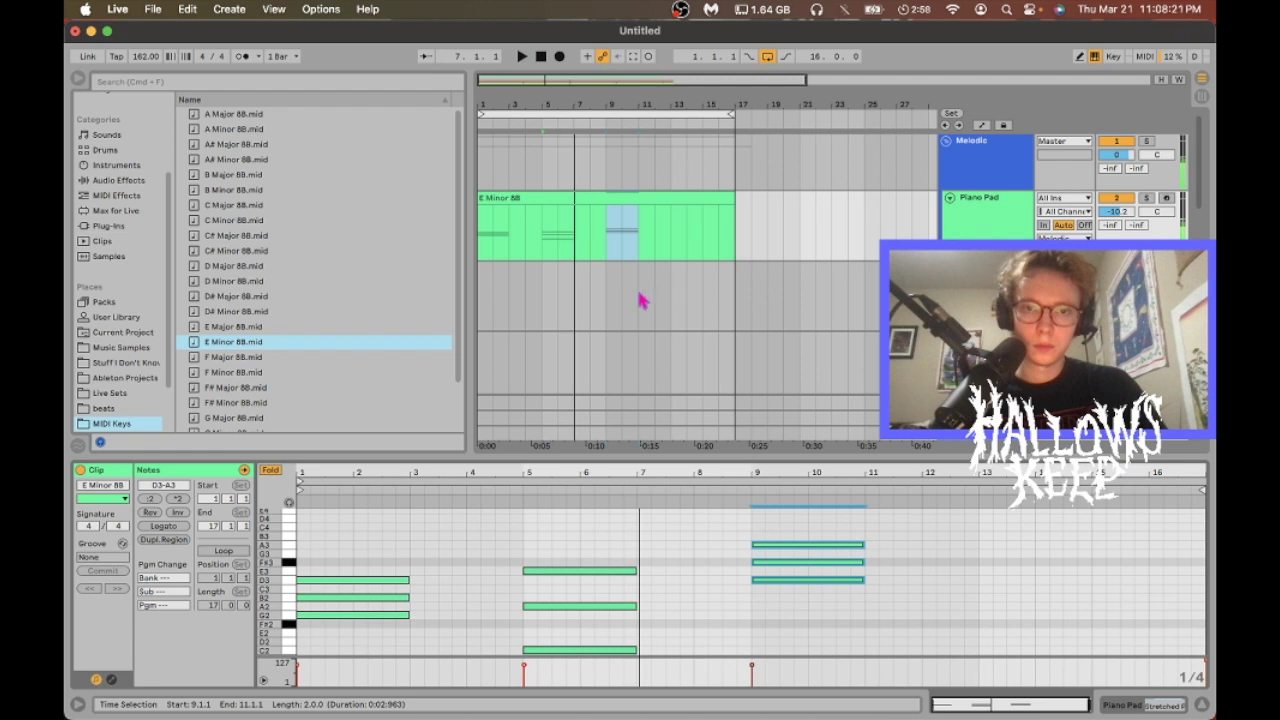
click(614, 251)
- Drop the bar 9 chord's F#3 an octave to F#2, add a two-bar B2 note to it, and audition the chords
click(797, 527)
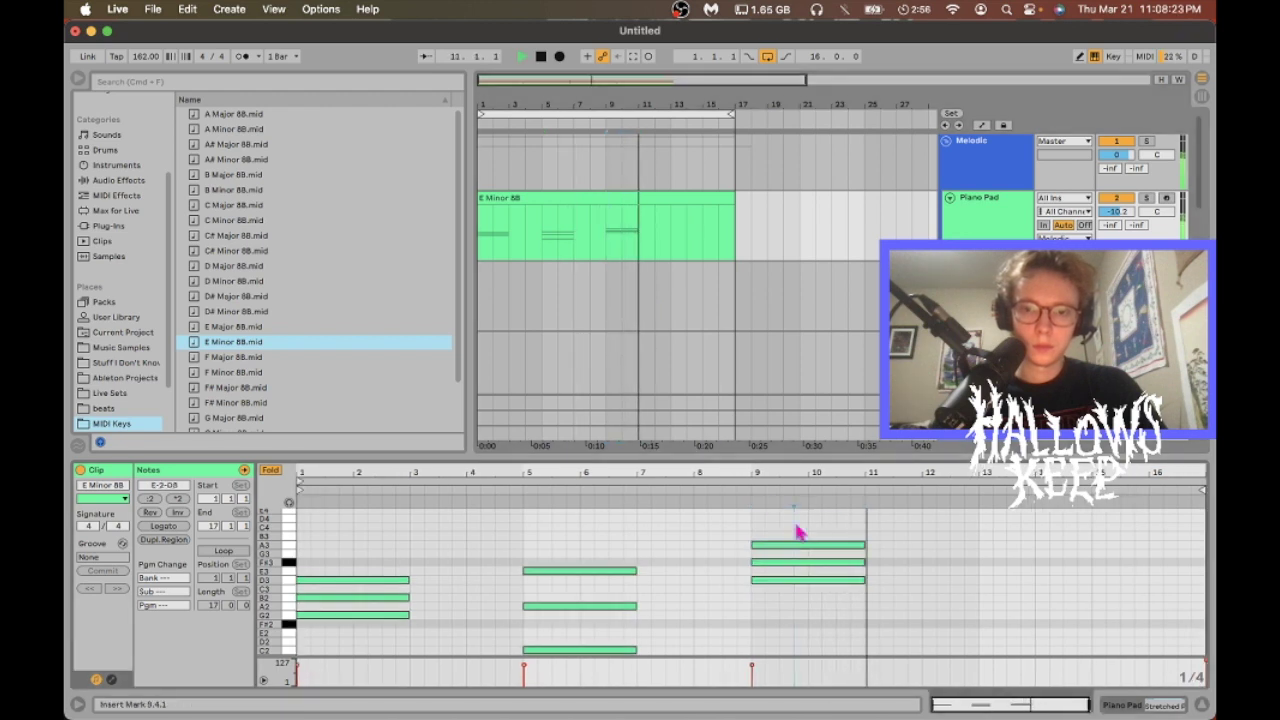
click(797, 562)
key(shift+Down)
double_click(757, 598)
drag(762, 598, 865, 598)
click(522, 591)
key(space)
key(space)
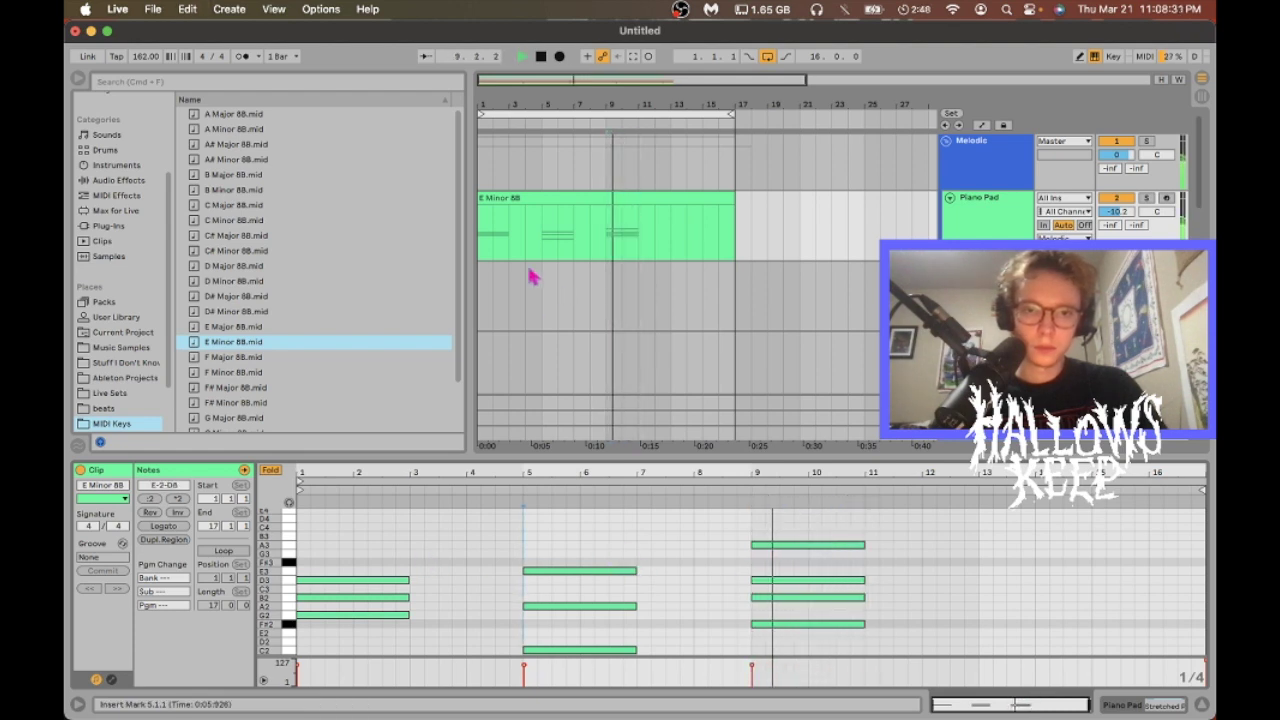
key(space)
key(space)
key(space)
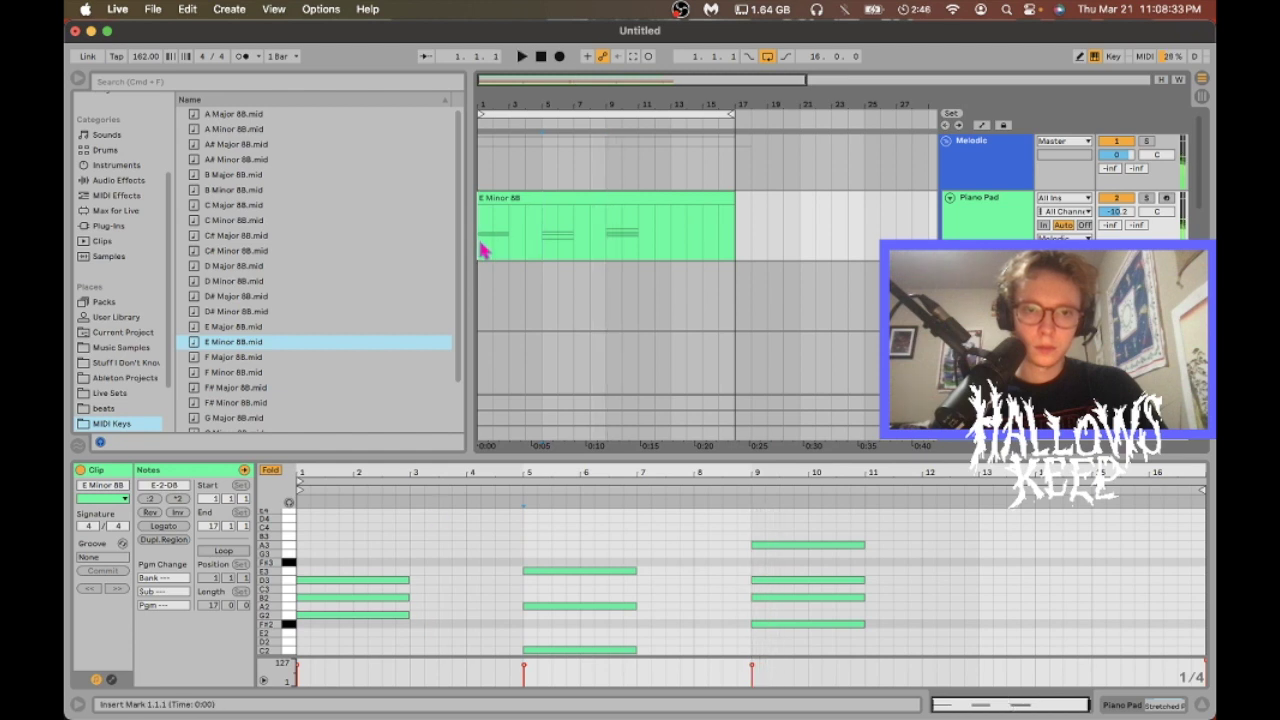
- Fill the gaps between the chords with two-bar B2 notes at bars 3, 7 and 11
double_click(414, 597)
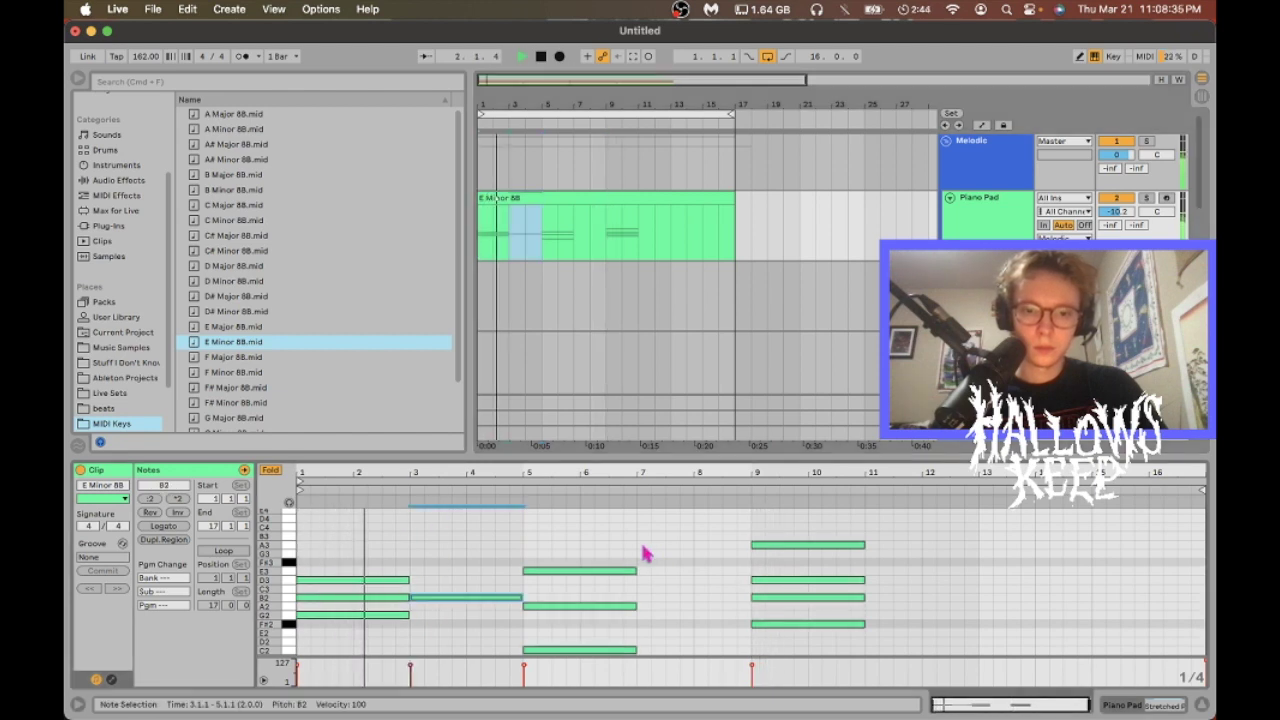
double_click(694, 597)
double_click(921, 597)
- Copy the Piano Pad notes of bars 5 to 8 to bar 13
drag(575, 569, 651, 691)
click(969, 560)
click(978, 562)
key(super+v)
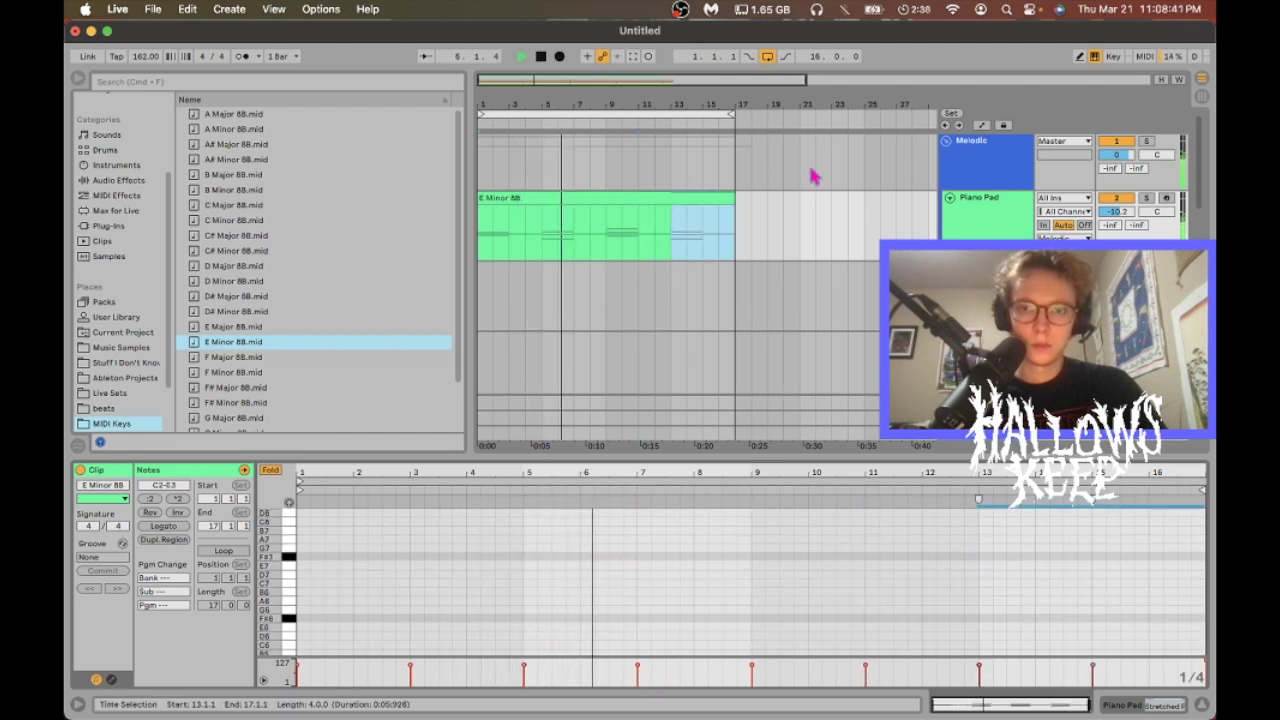
- Place the E Minor 8B.mid clip at the start of the Lit Lead track and trim it to eight bars
click(500, 280)
drag(306, 338, 480, 298)
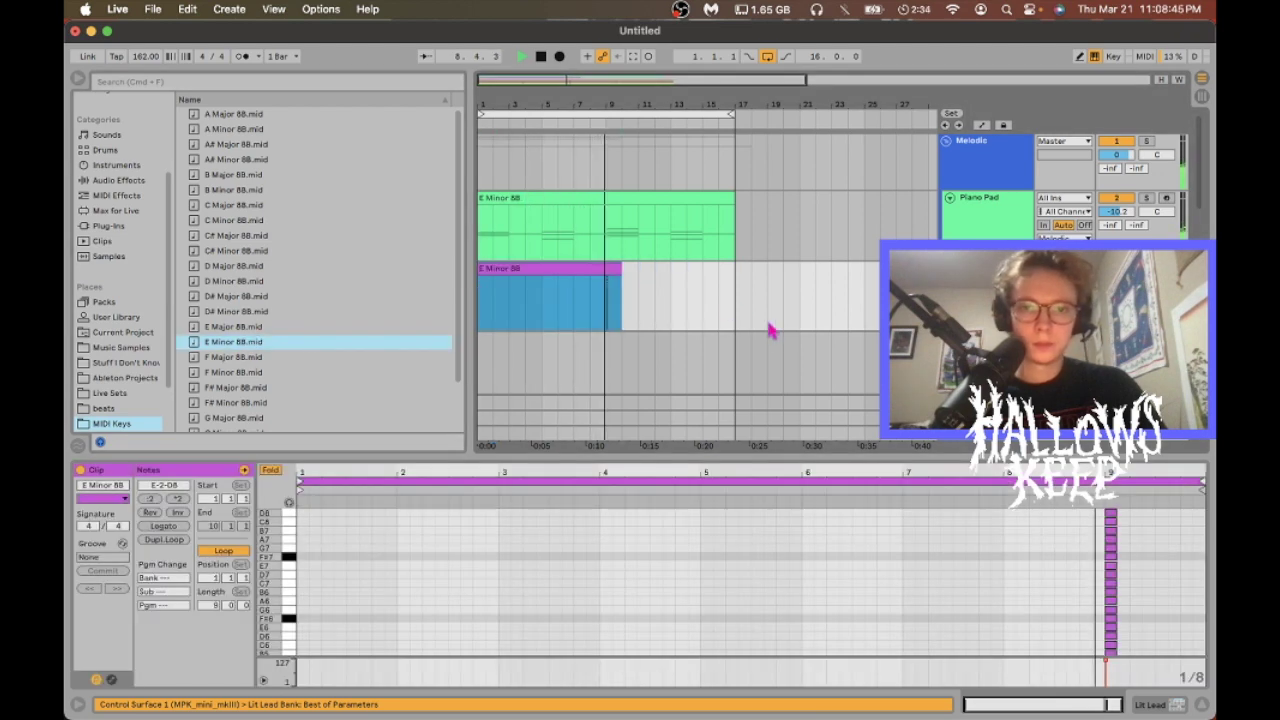
scroll(775, 332, down, 5)
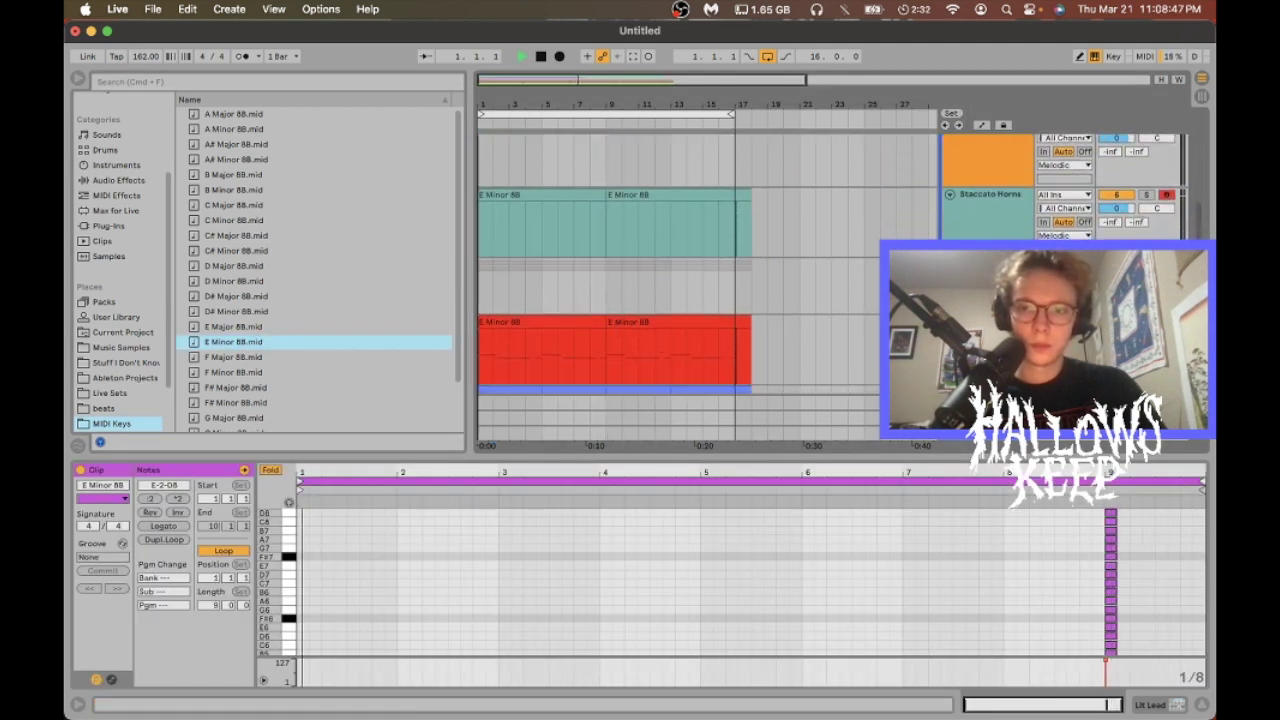
scroll(606, 240, up, 5)
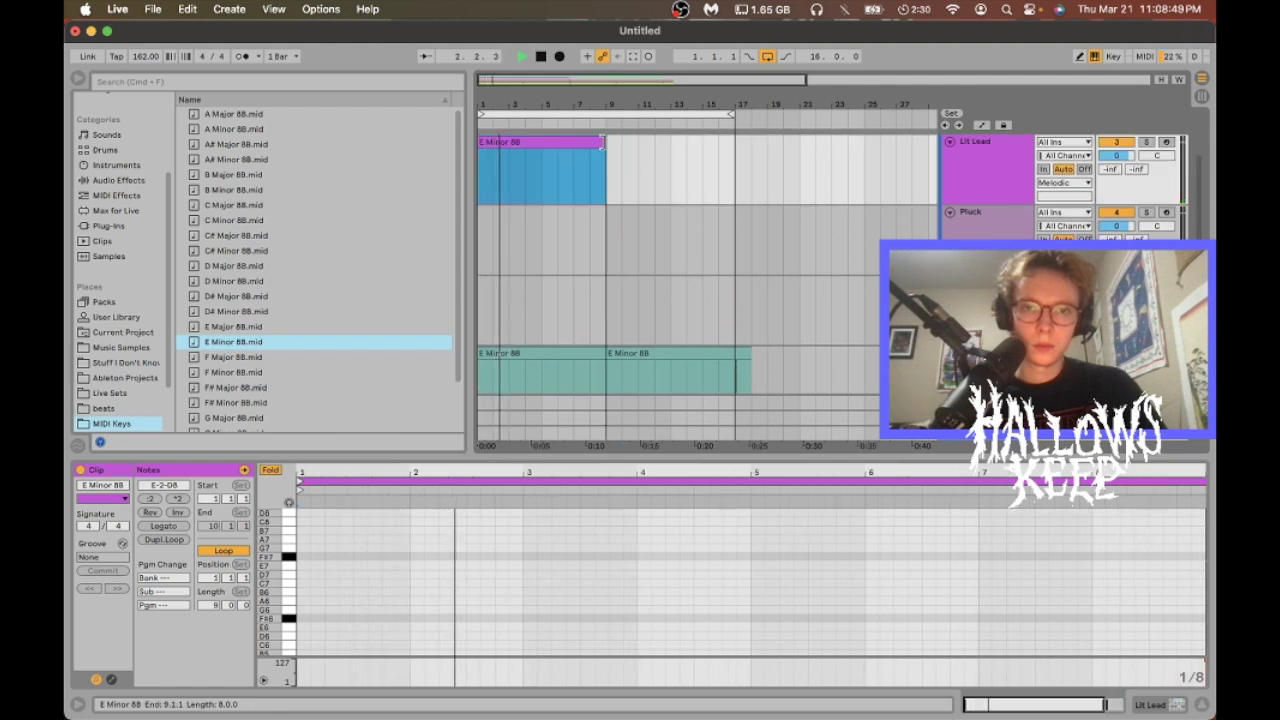
- Add three one-beat notes, C7, E7 and D7, to the Lit Lead clip starting at 2.3.1 and play them back
double_click(474, 584)
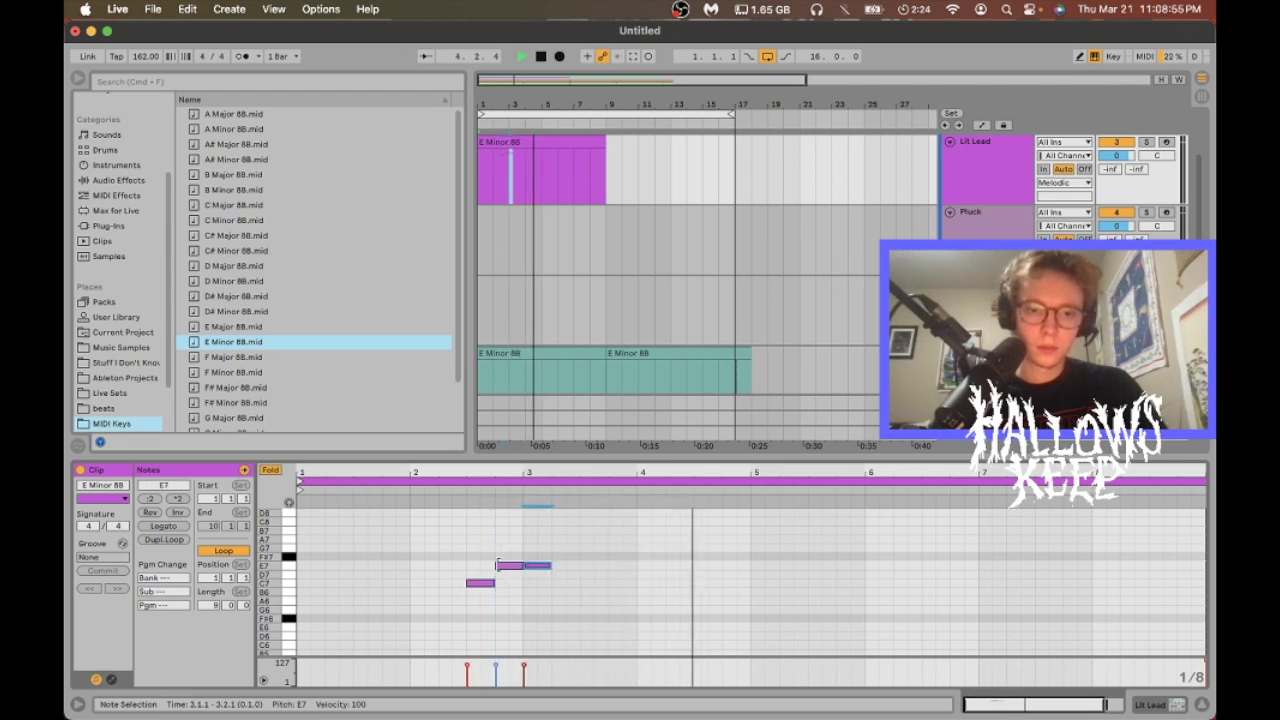
click(500, 166)
key(space)
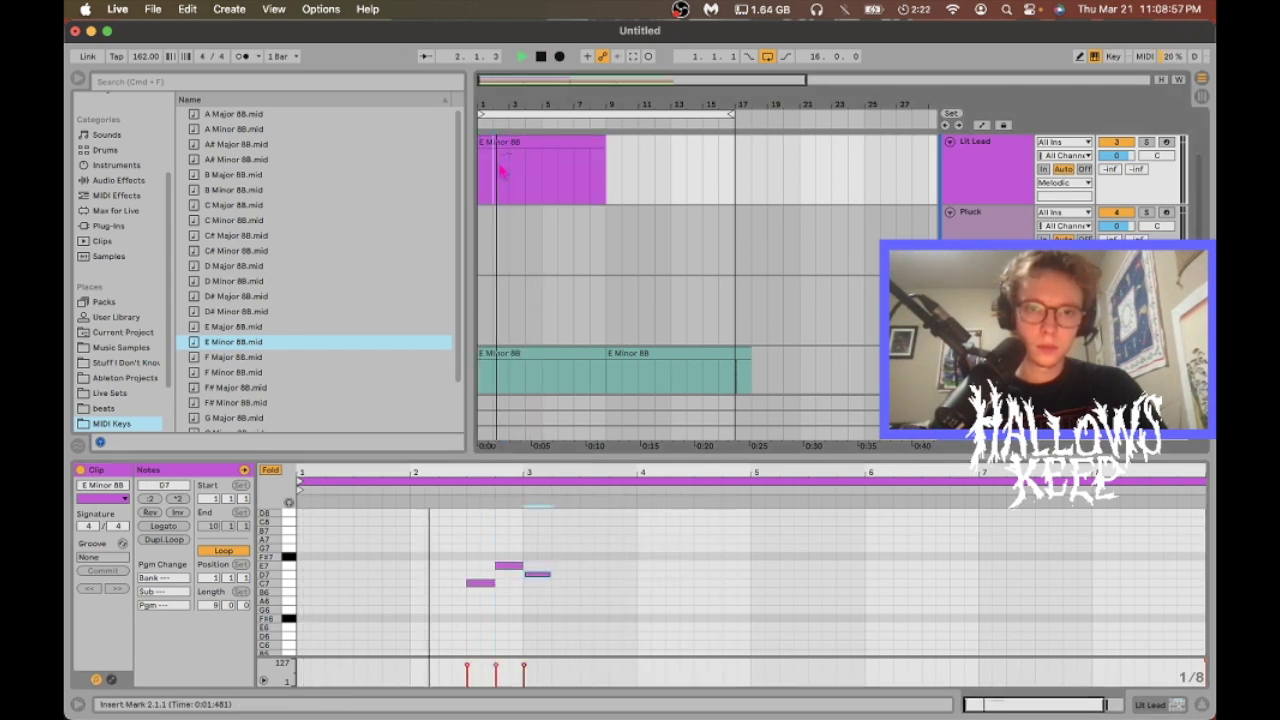
- Transpose the three Lit Lead notes down to A3, C4 and B3
drag(455, 545, 583, 677)
key(space)
key(shift+Down)
key(shift+Down)
key(space)
scroll(514, 538, down, 3)
key(shift+Down)
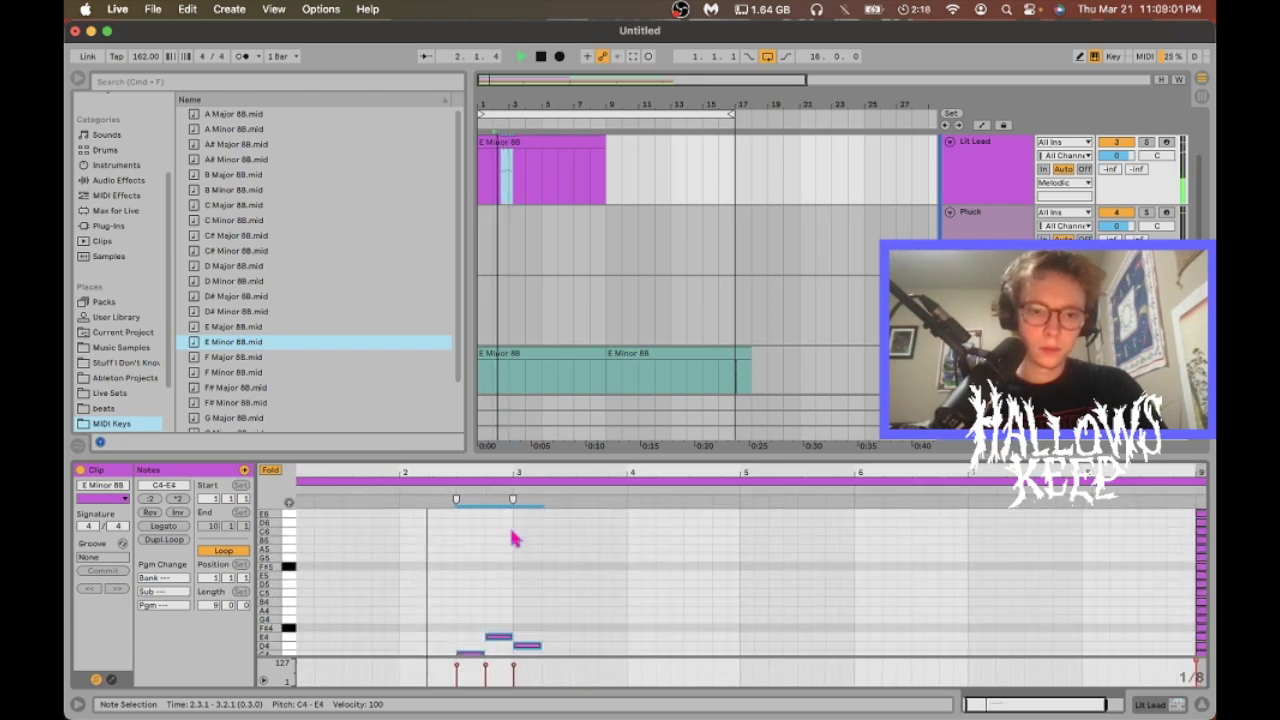
click(481, 567)
key(super+a)
key(Down)
key(Down)
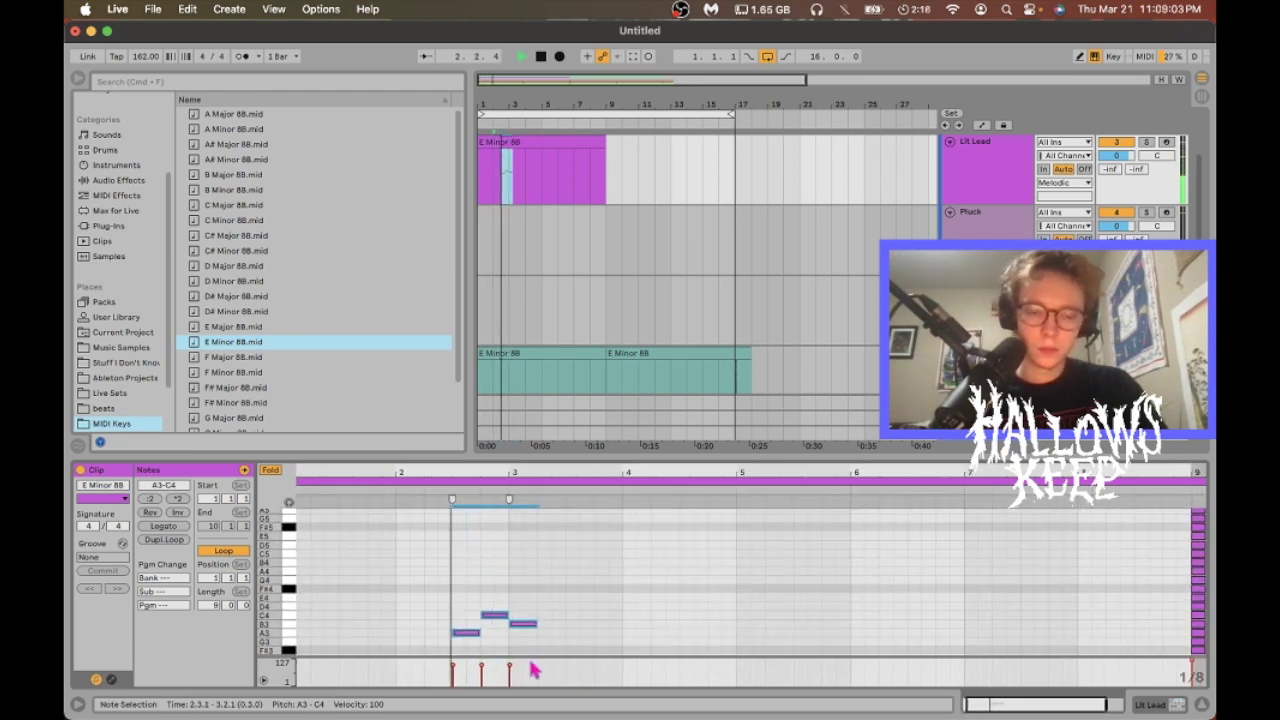
- Lengthen the B3 note at bar 3 of the Lit Lead clip to a full bar
click(519, 624)
key(shift+Right)
key(shift+Right)
key(shift+Right)
key(shift+Right)
key(shift+Right)
key(shift+Right)
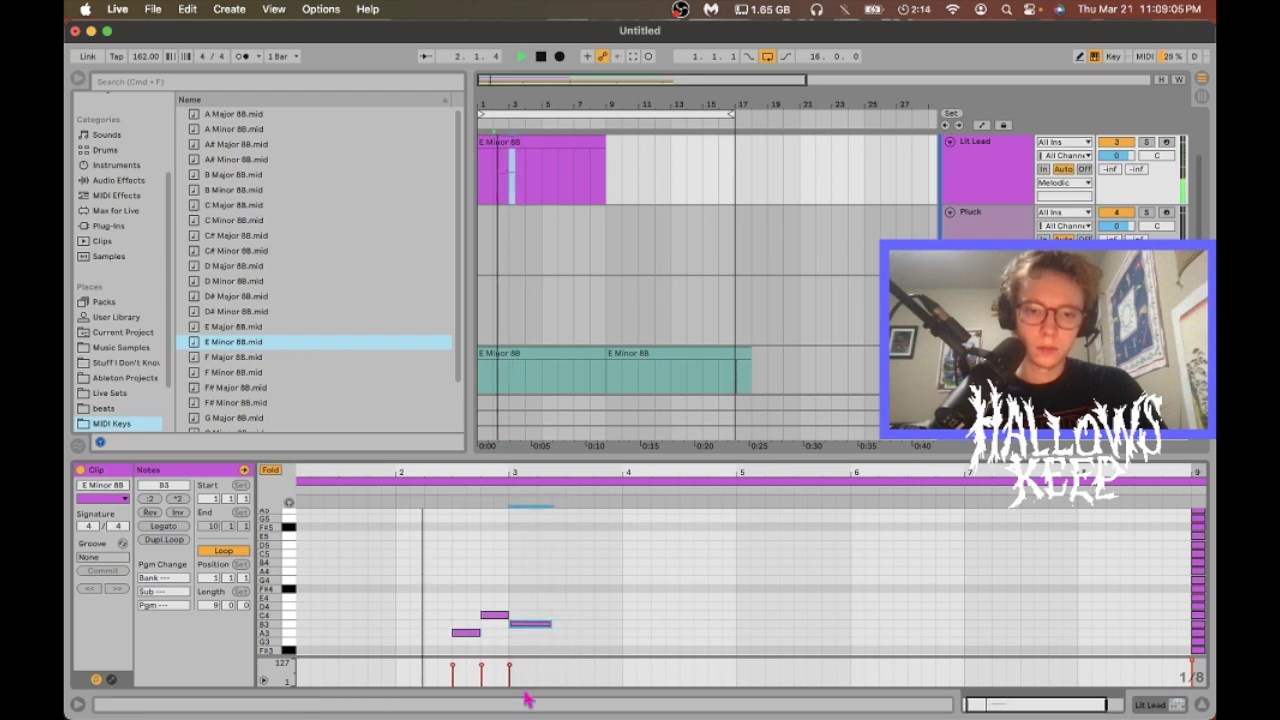
- Lower the Lit Lead volume to -4.7 dB and duplicate the three-note phrase to start at 6.3.1
drag(1121, 156, 1121, 163)
click(556, 144)
click(539, 178)
key(ctrl+a)
key(ctrl+d)
click(993, 586)
click(1012, 624)
key(space)
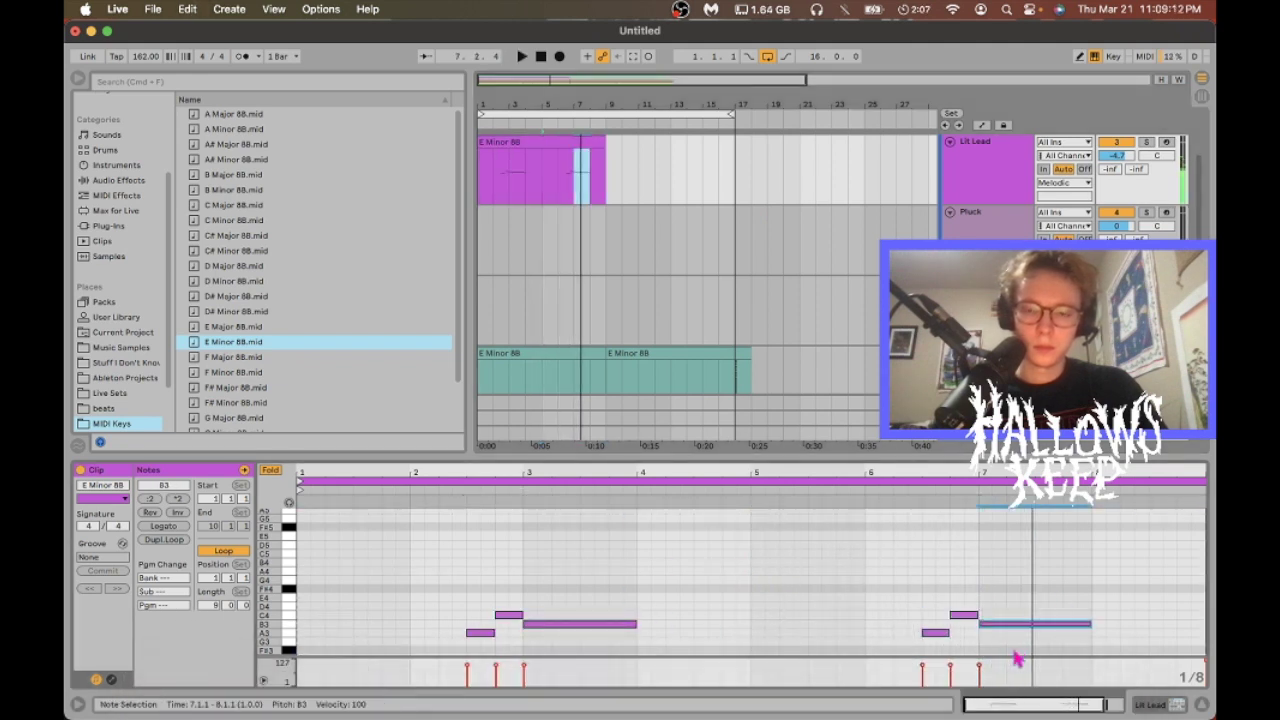
- Shorten the B3 at bar 7 to half a bar and duplicate it right after as F#3
key(ctrl+d)
key(Down)
key(Down)
key(Down)
key(Down)
key(space)
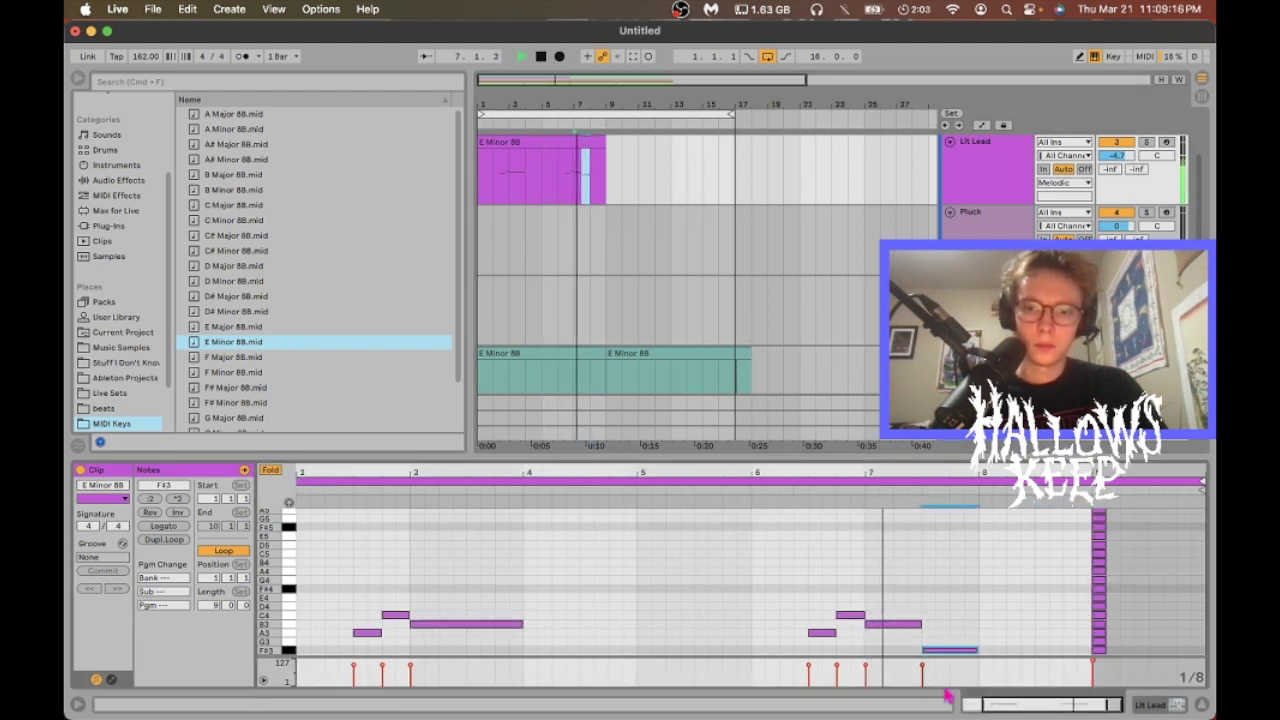
- Duplicate the F#3 as an E3 note running from 7.4.3 to 8.3.1
key(Down)
key(ctrl+d)
key(Down)
key(Down)
key(Left)
drag(986, 607, 1042, 614)
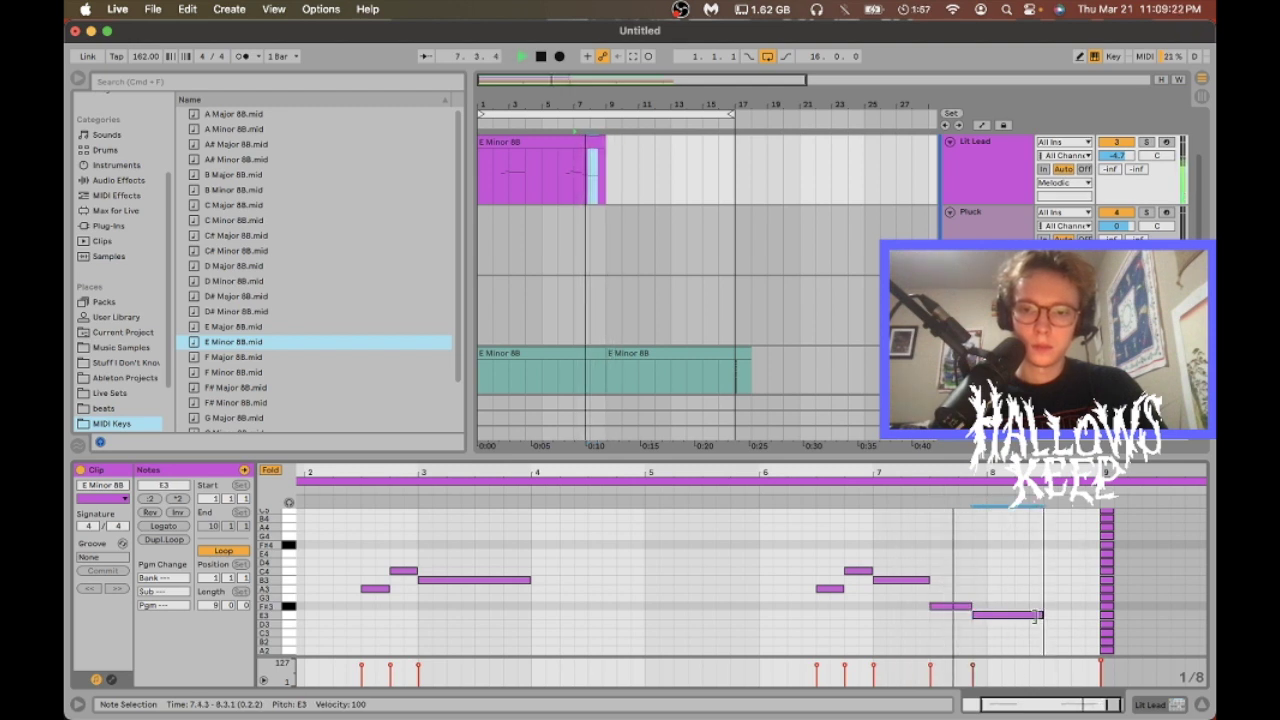
- Add a one-beat B1 note at velocity 127 to the start of the first Staccato Horns clip and stack E2 above it
click(505, 372)
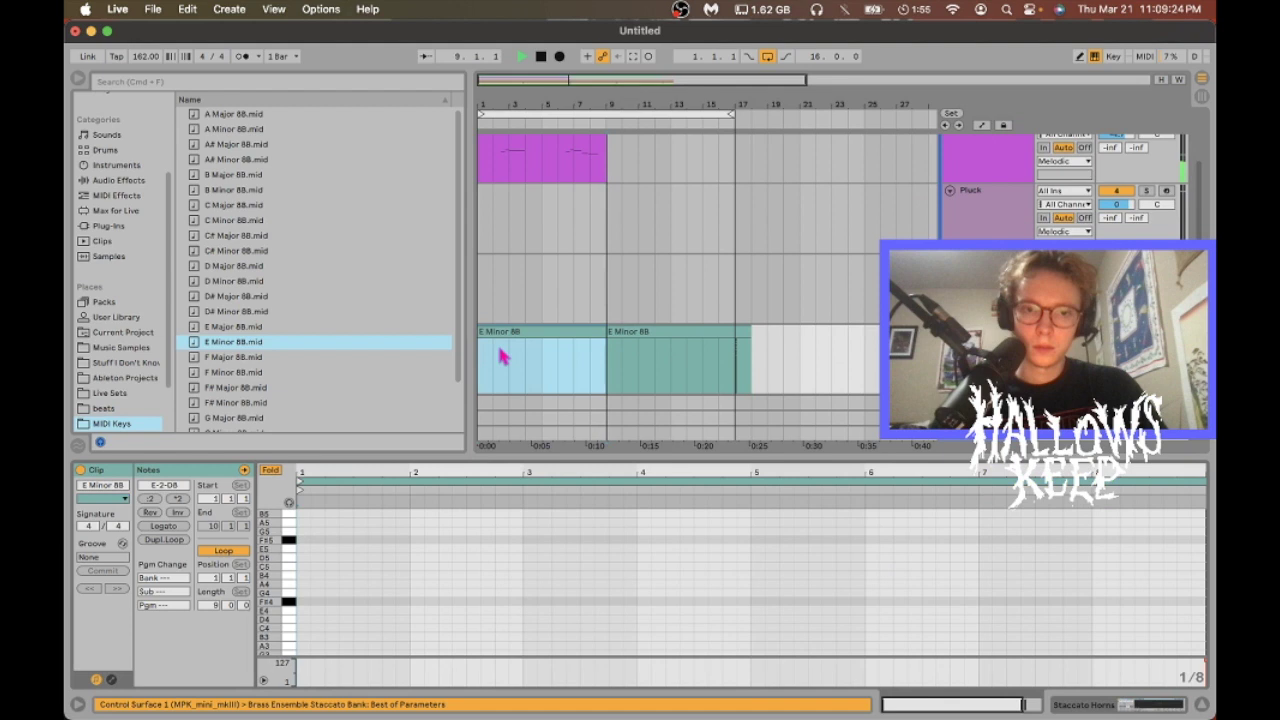
double_click(302, 627)
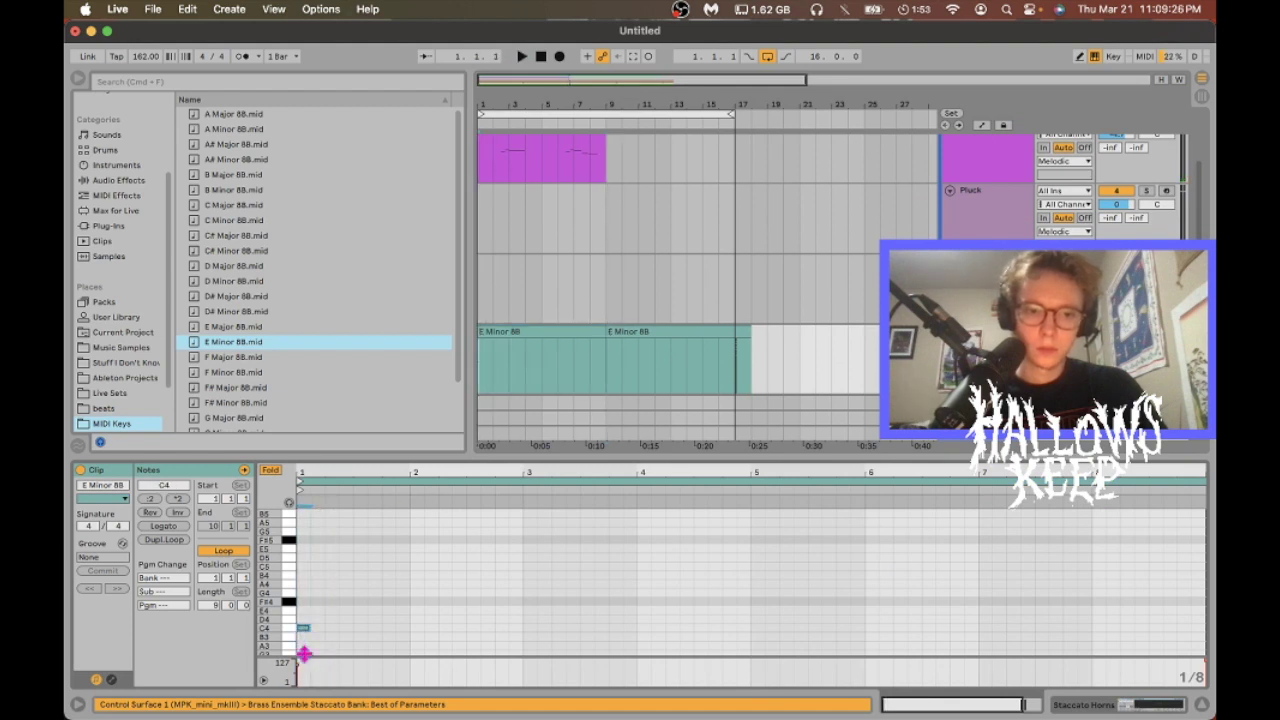
drag(304, 653, 301, 651)
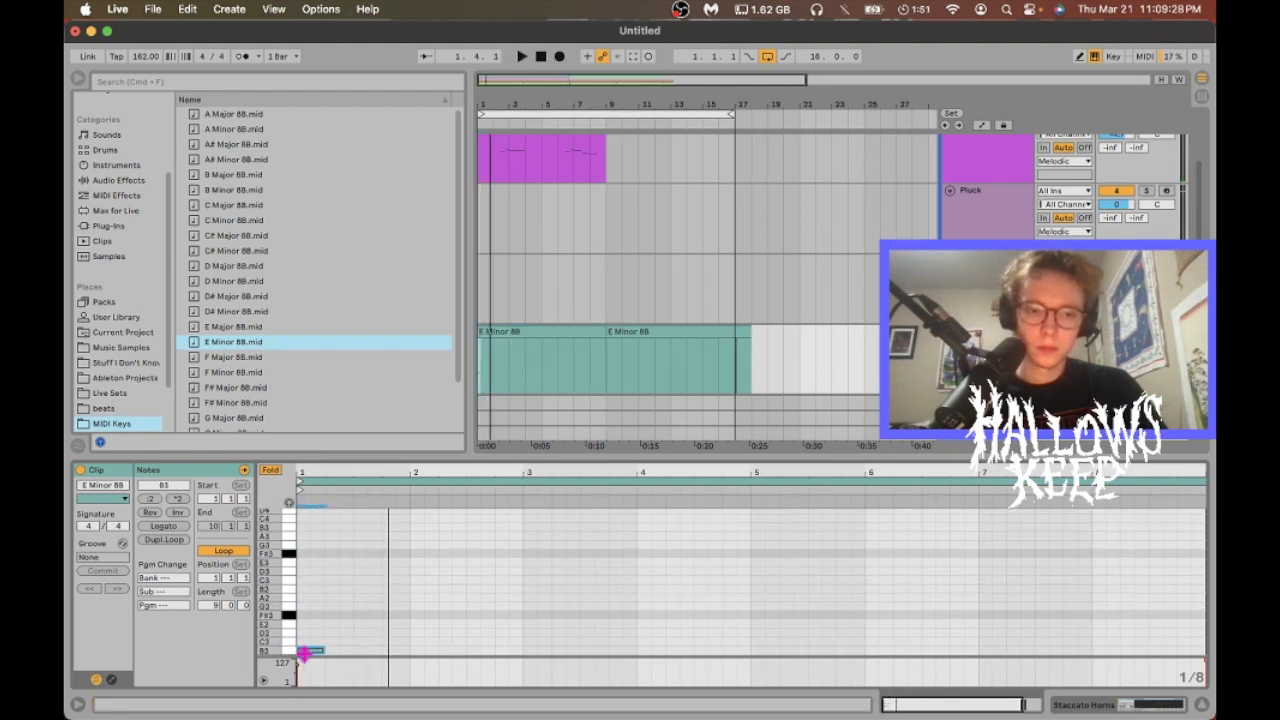
drag(299, 664, 305, 645)
key(space)
key(space)
key(Up)
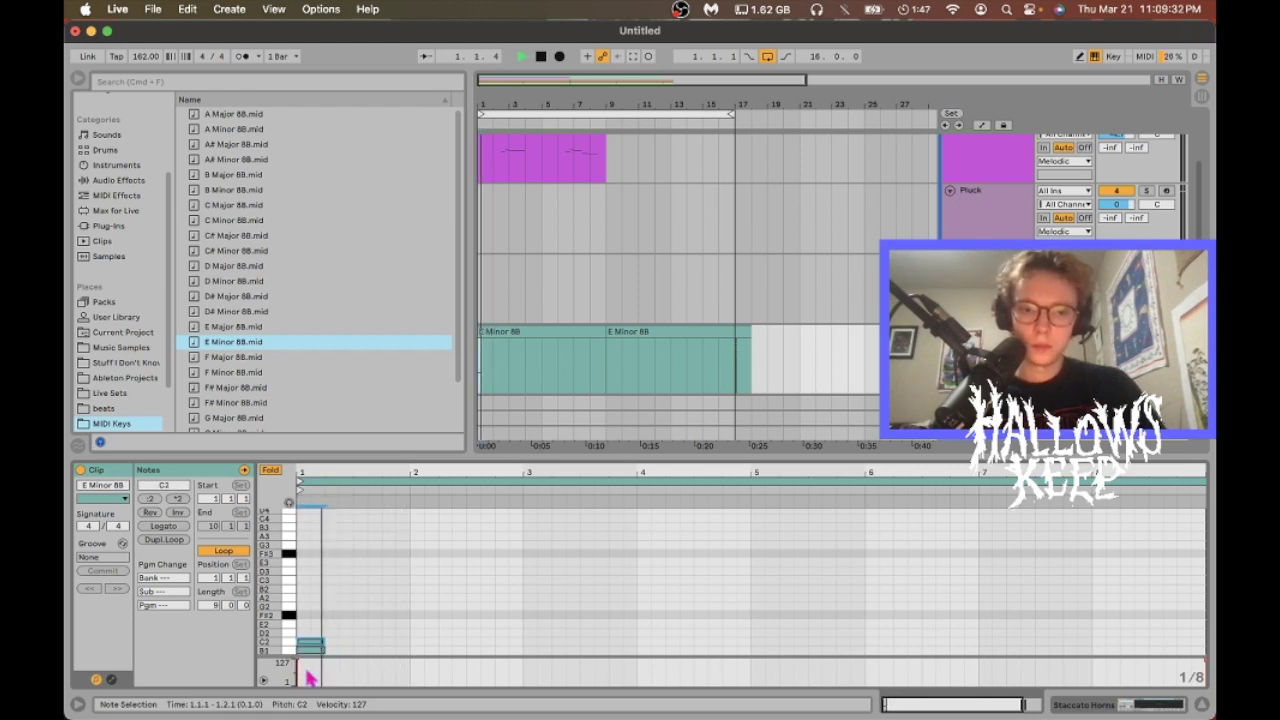
- Duplicate the opening horn notes to bar 5 and lower the upper copy to D2
drag(308, 587, 752, 706)
key(super+d)
drag(750, 608, 760, 647)
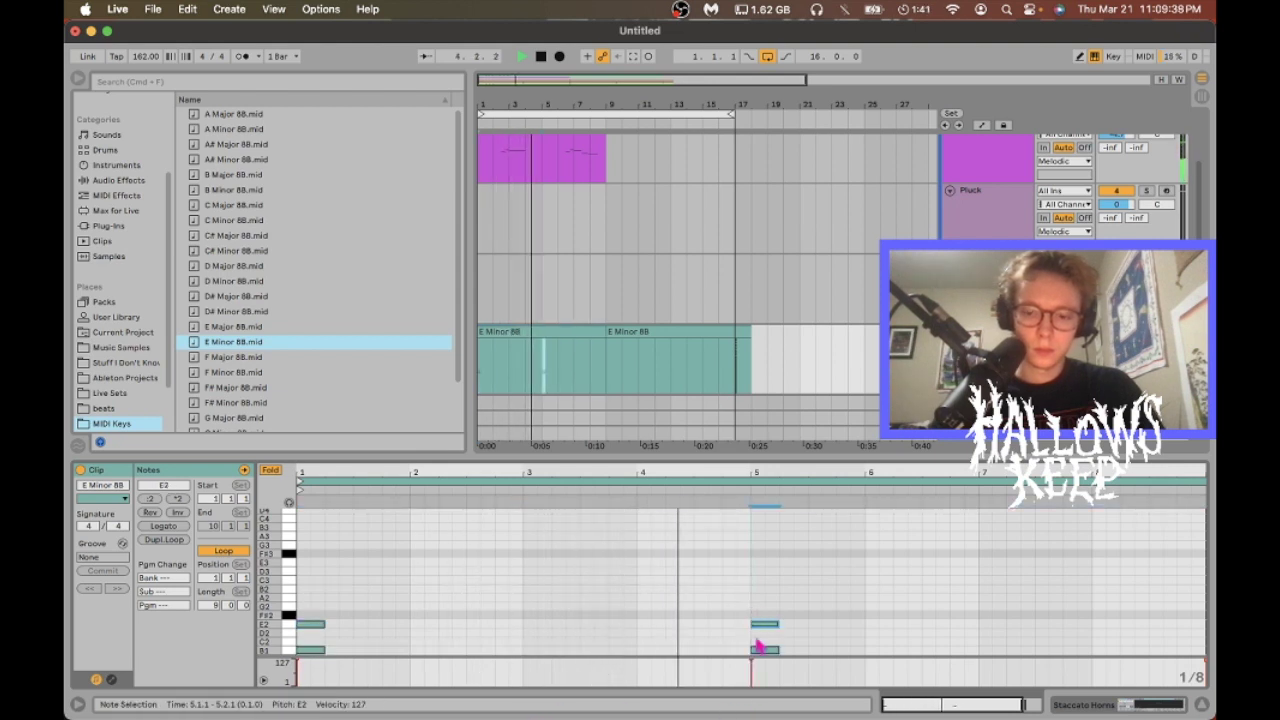
key(Down)
key(Down)
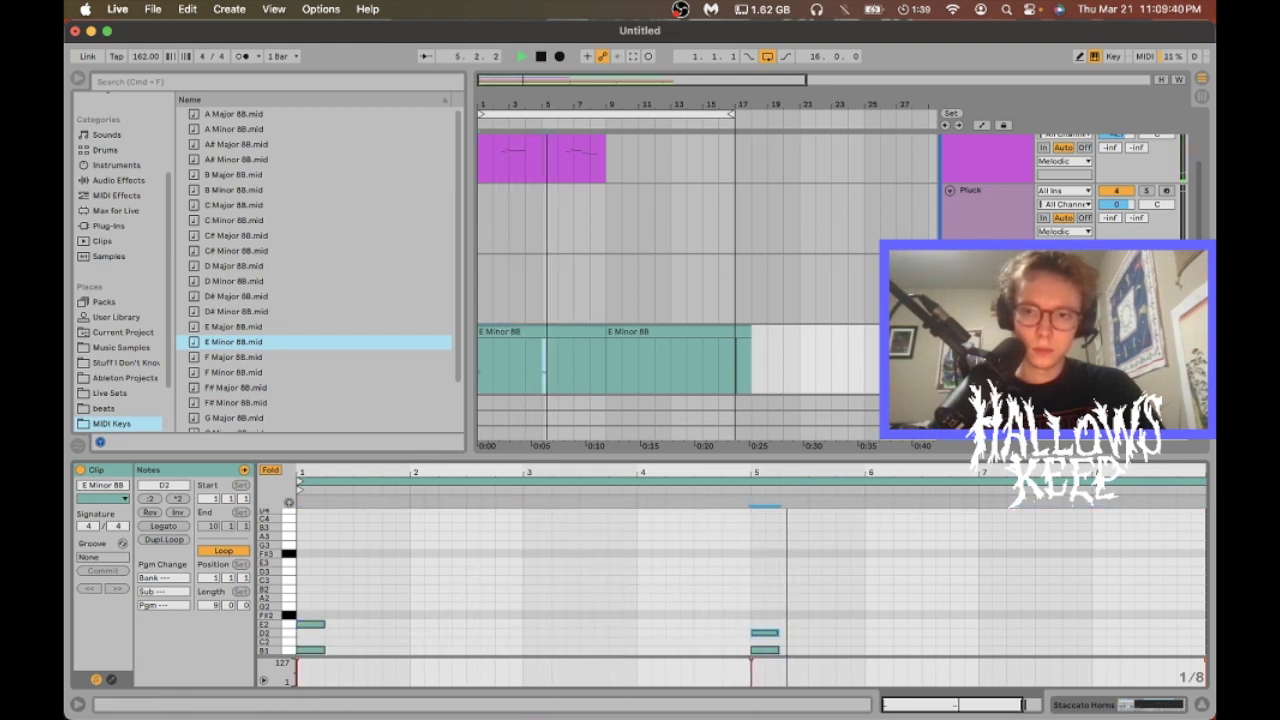
- Duplicate the first Staccato Horns clip over bars 9 to 16 and delete the leftover piece after bar 17
click(586, 334)
key(super+d)
click(744, 352)
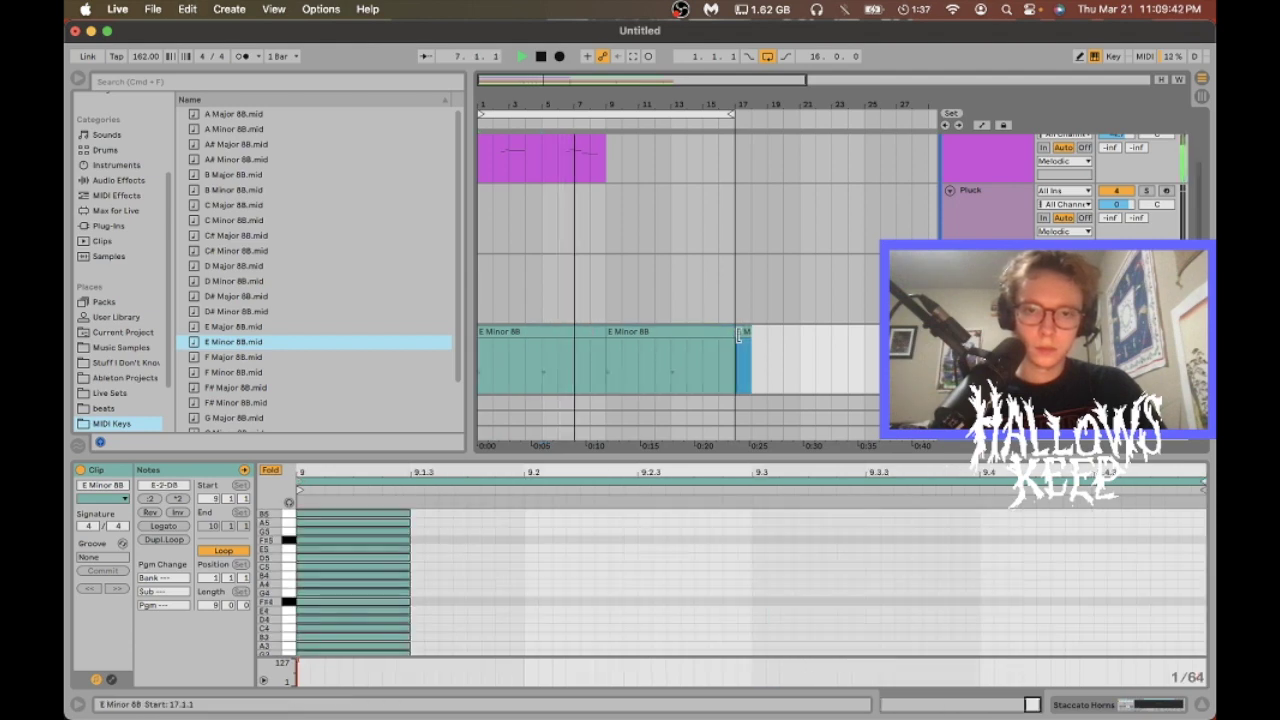
key(Delete)
- Check the remaining time on the timer in the Clock app and return to Ableton Live
key(super+Tab)
key(Tab)
key(Tab)
key(Tab)
key(Tab)
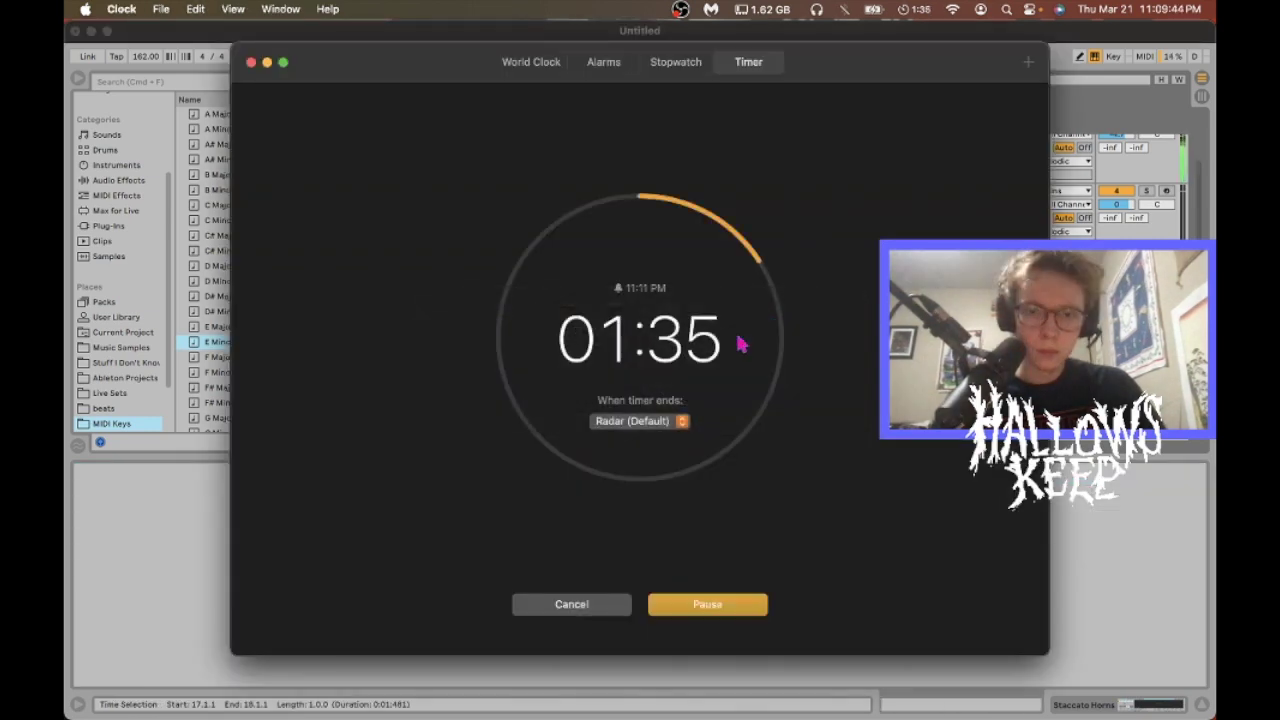
key(super+Tab)
- Place E Minor 8B.mid at the start of the Pluck track trimmed to eight bars, and duplicate the Lit Lead clip to bar 9
scroll(560, 290, up, 1)
click(525, 327)
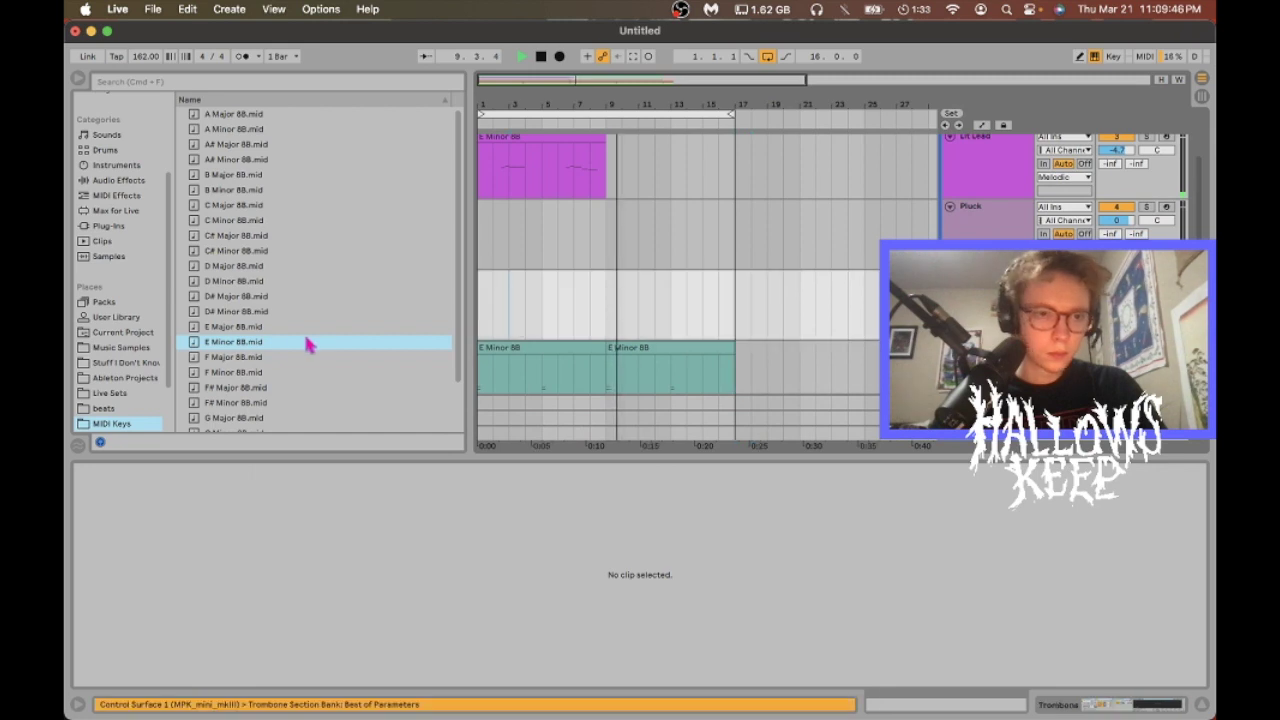
click(218, 342)
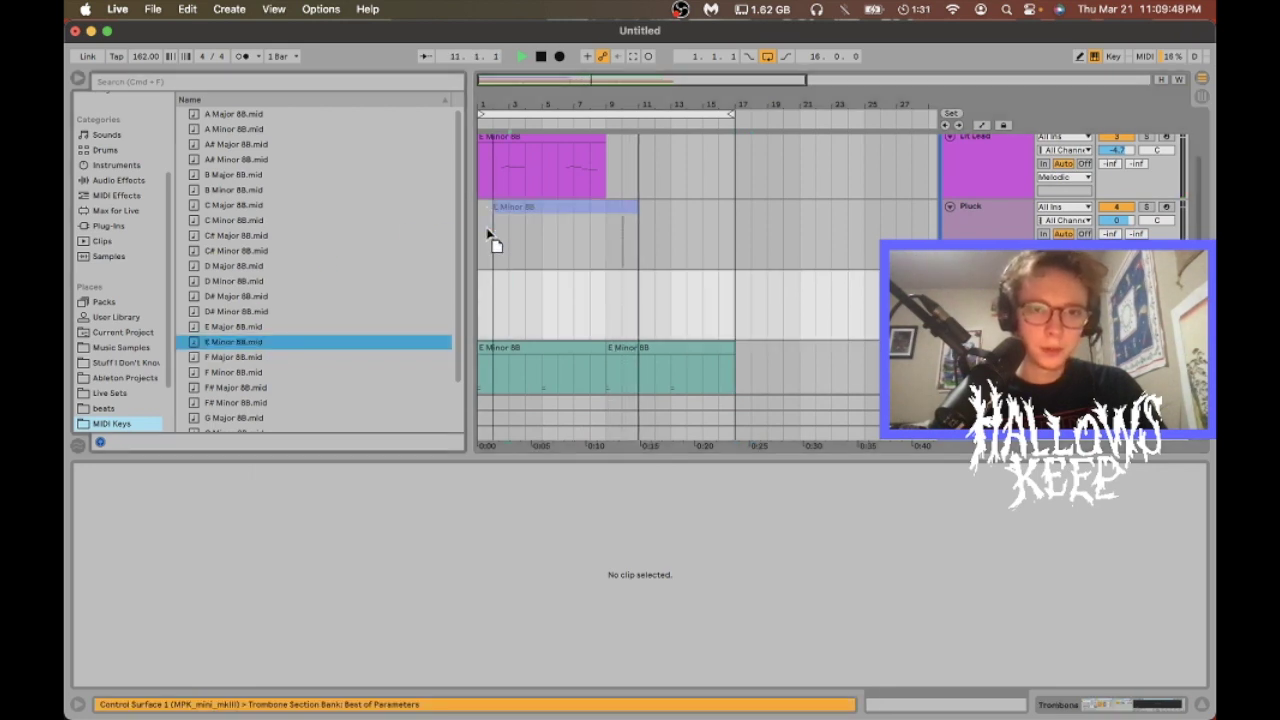
drag(483, 237, 485, 237)
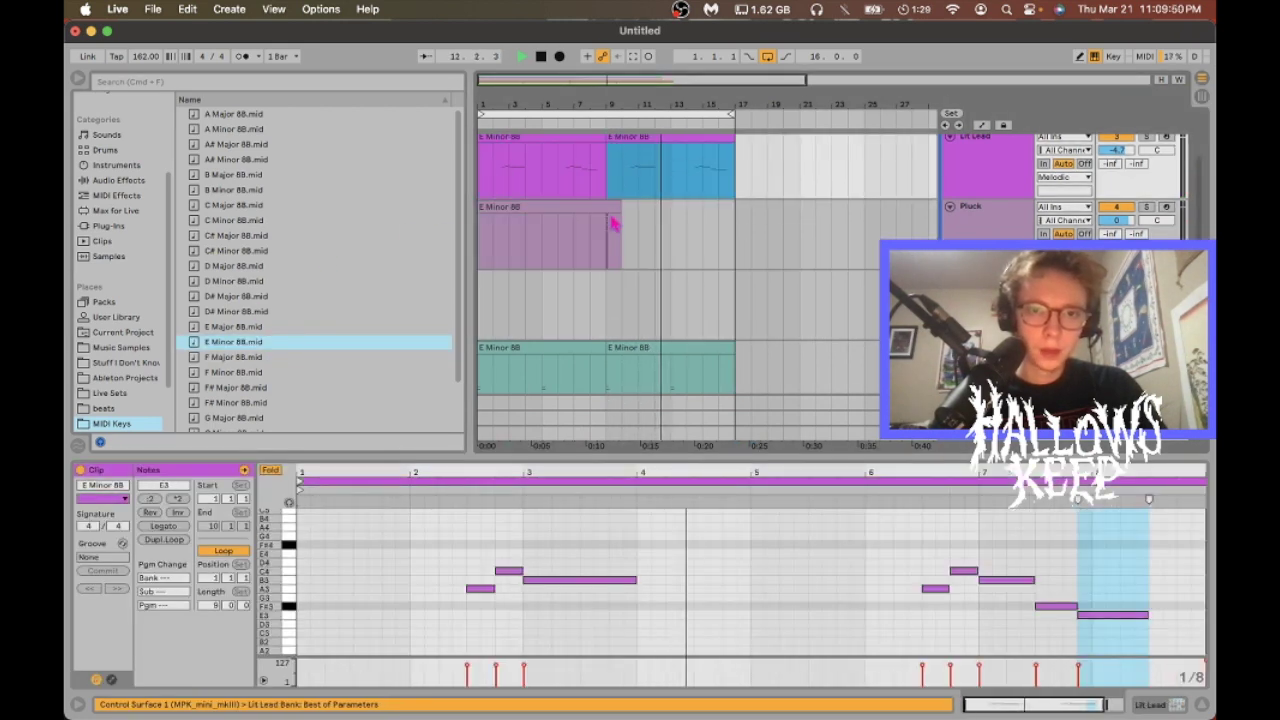
drag(613, 209, 585, 212)
scroll(325, 592, down, 1)
- Add a short note at 1.1.1 of the Pluck clip and transpose it down to E3 while auditioning
double_click(302, 619)
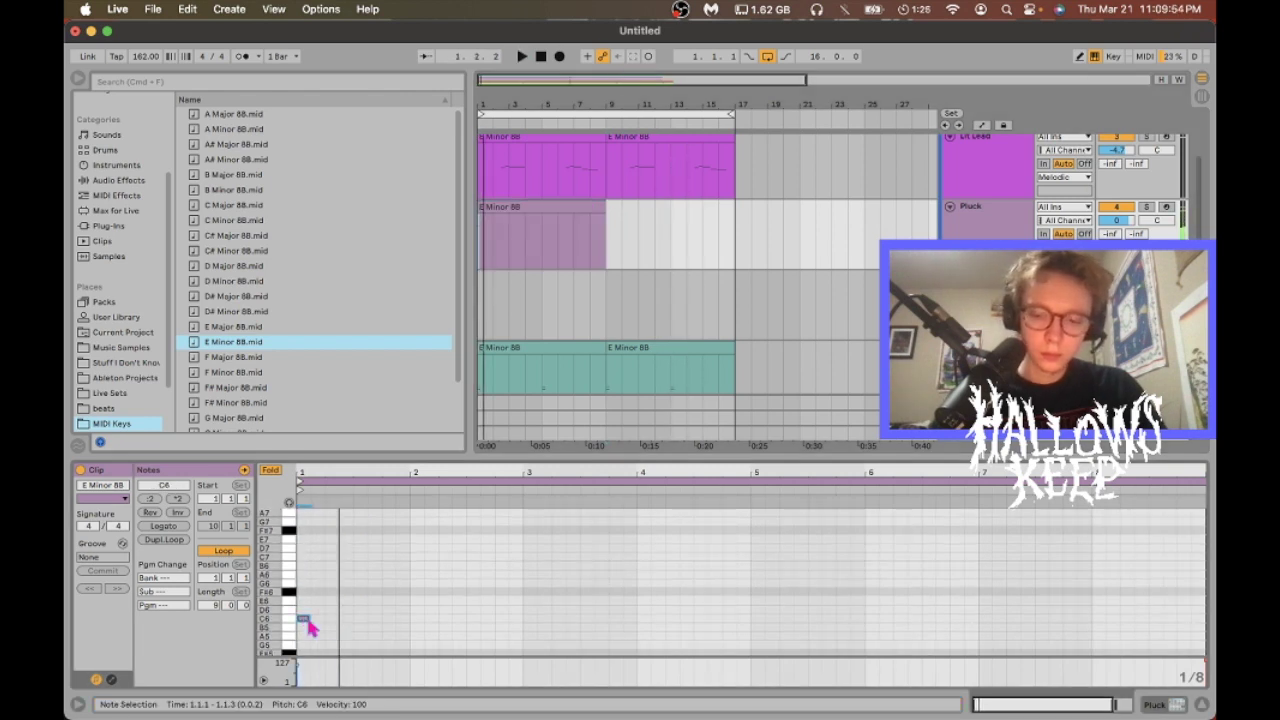
key(shift+Down)
key(space)
key(shift+Down)
key(Down)
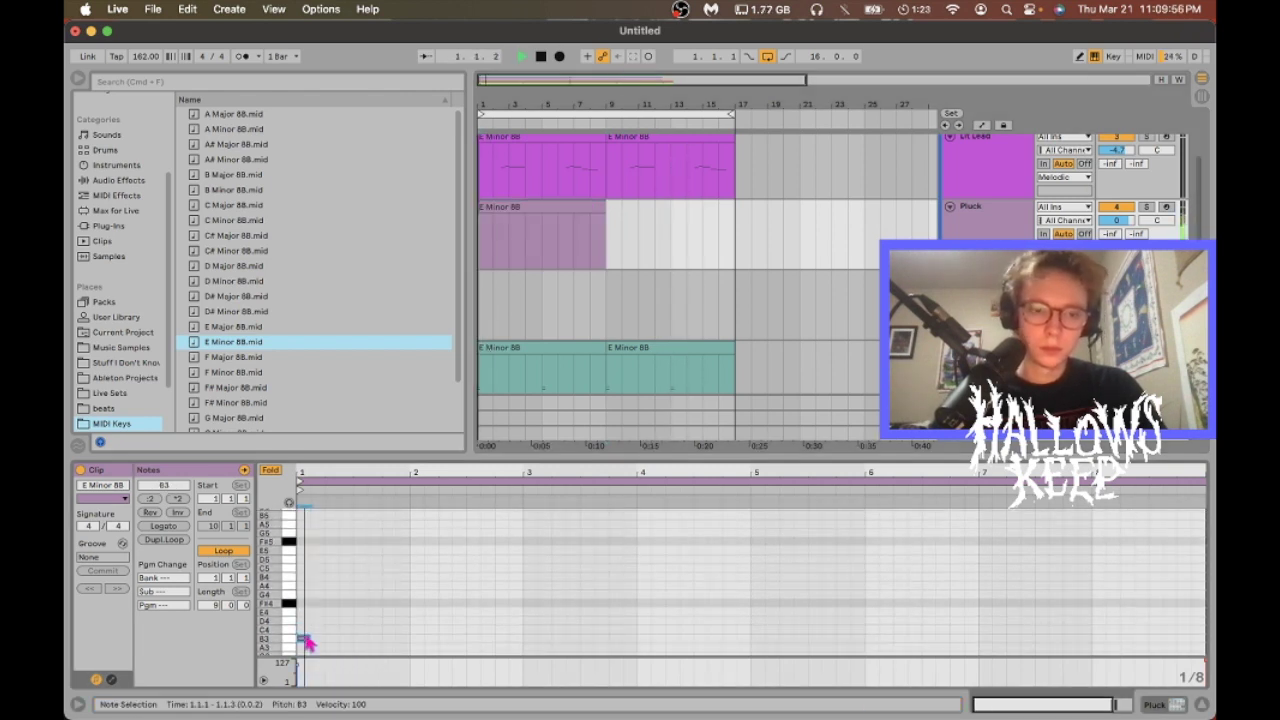
key(Down)
key(Down)
key(Down)
key(Down)
key(Down)
key(space)
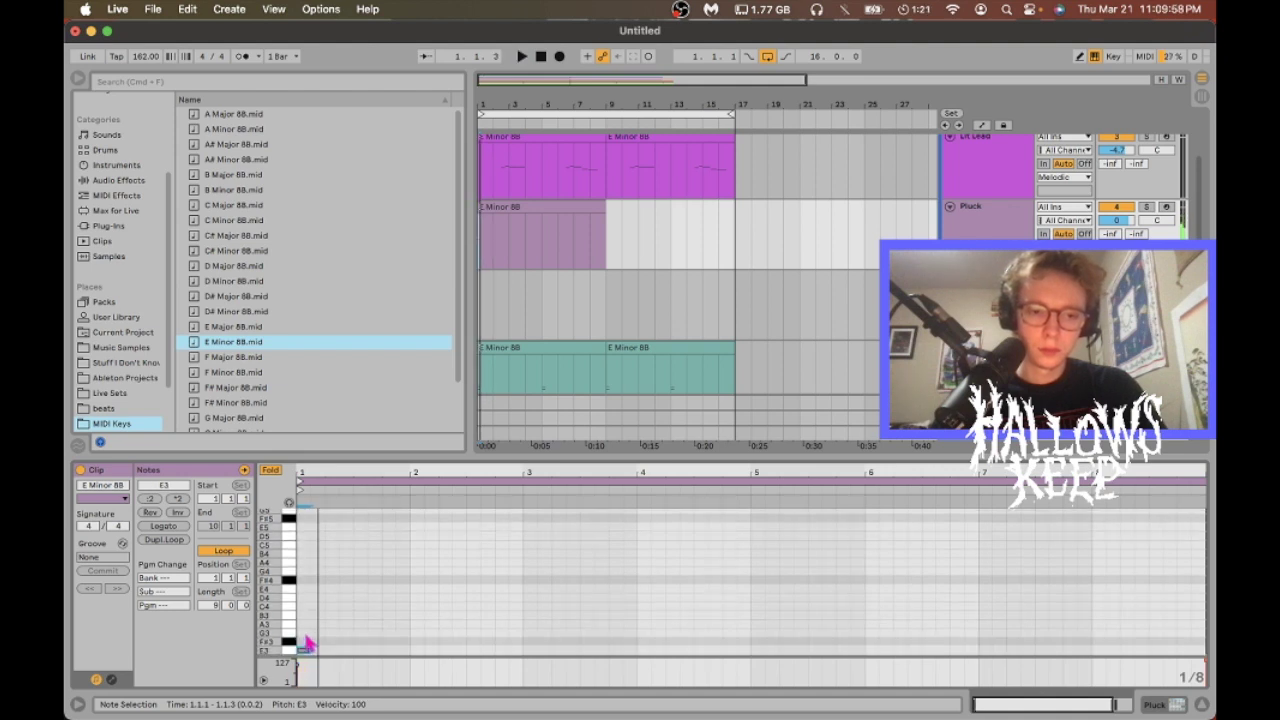
- Add eighth notes C4 at 1.3.1 and B3 at 1.4.1 in the Pluck clip and duplicate the three-note phrase to bar 5
double_click(362, 607)
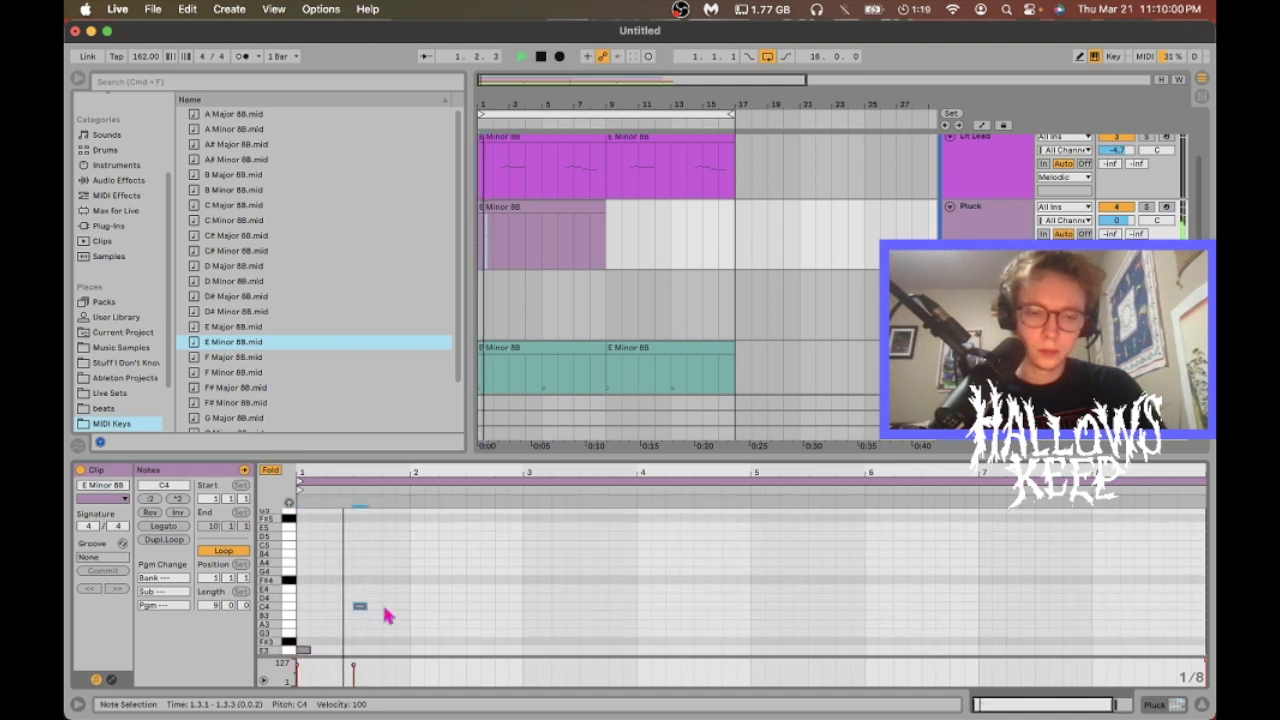
key(space)
double_click(388, 614)
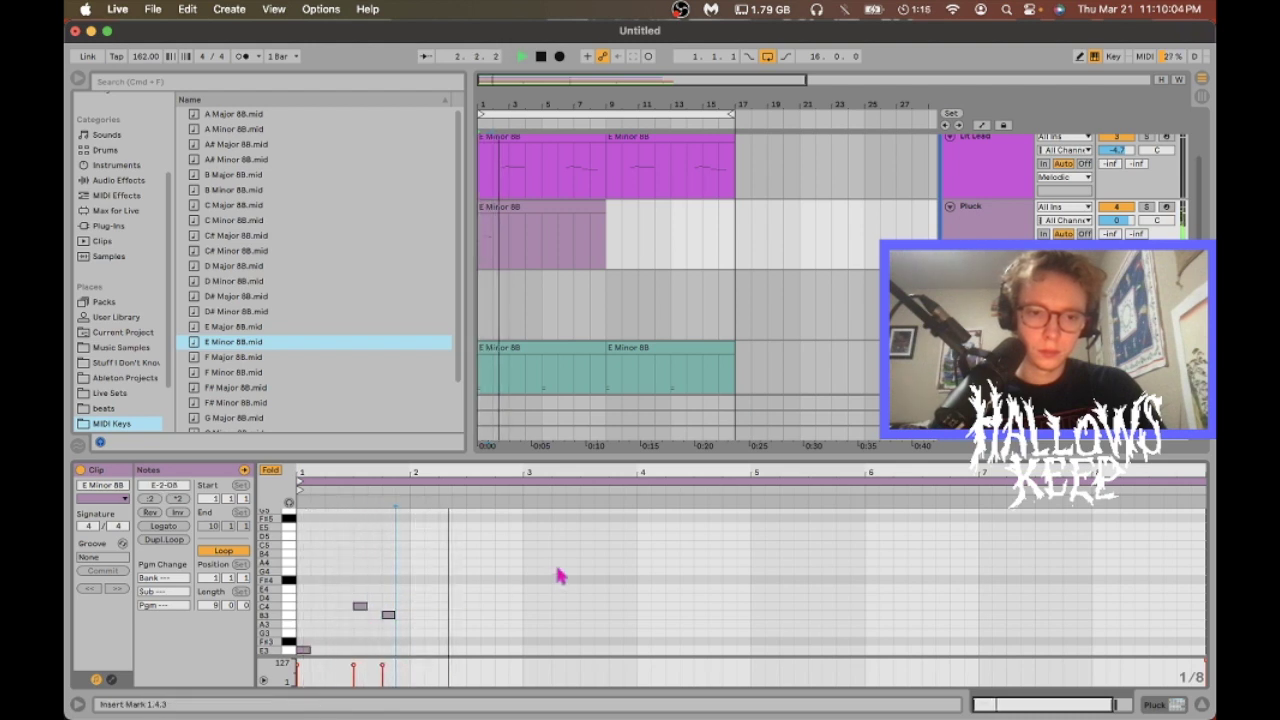
drag(748, 575, 297, 655)
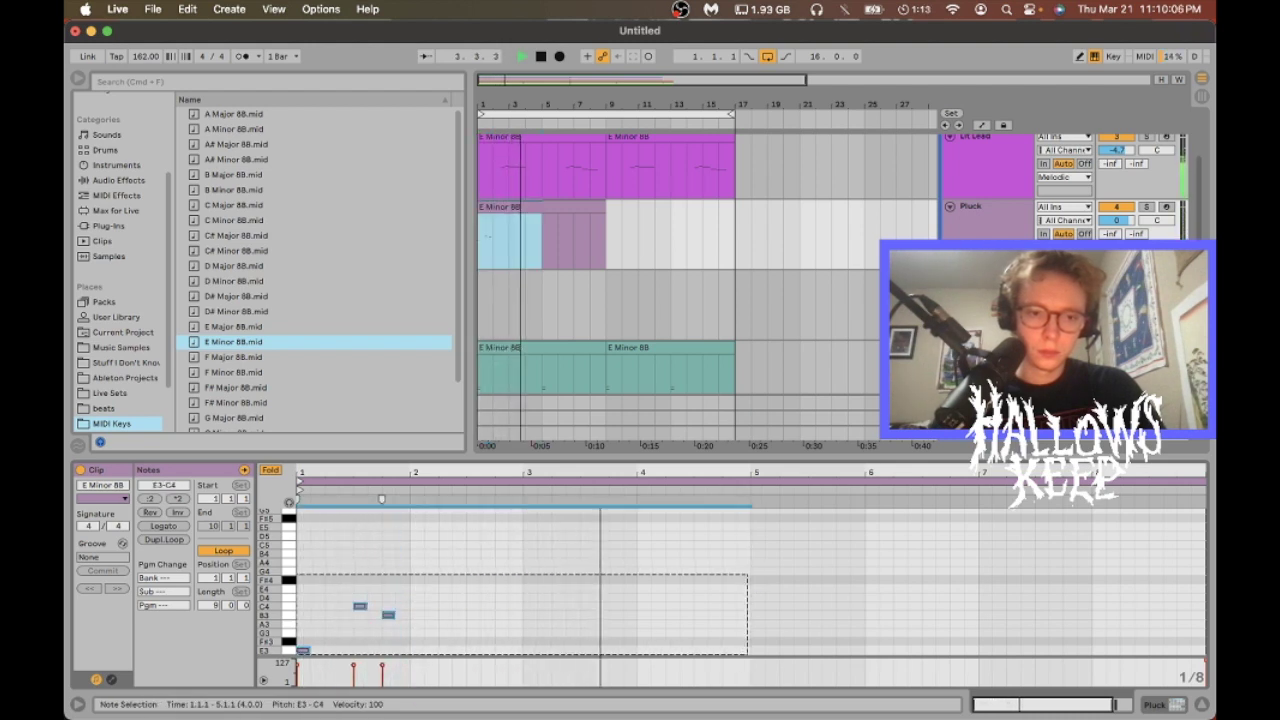
key(super+d)
click(751, 566)
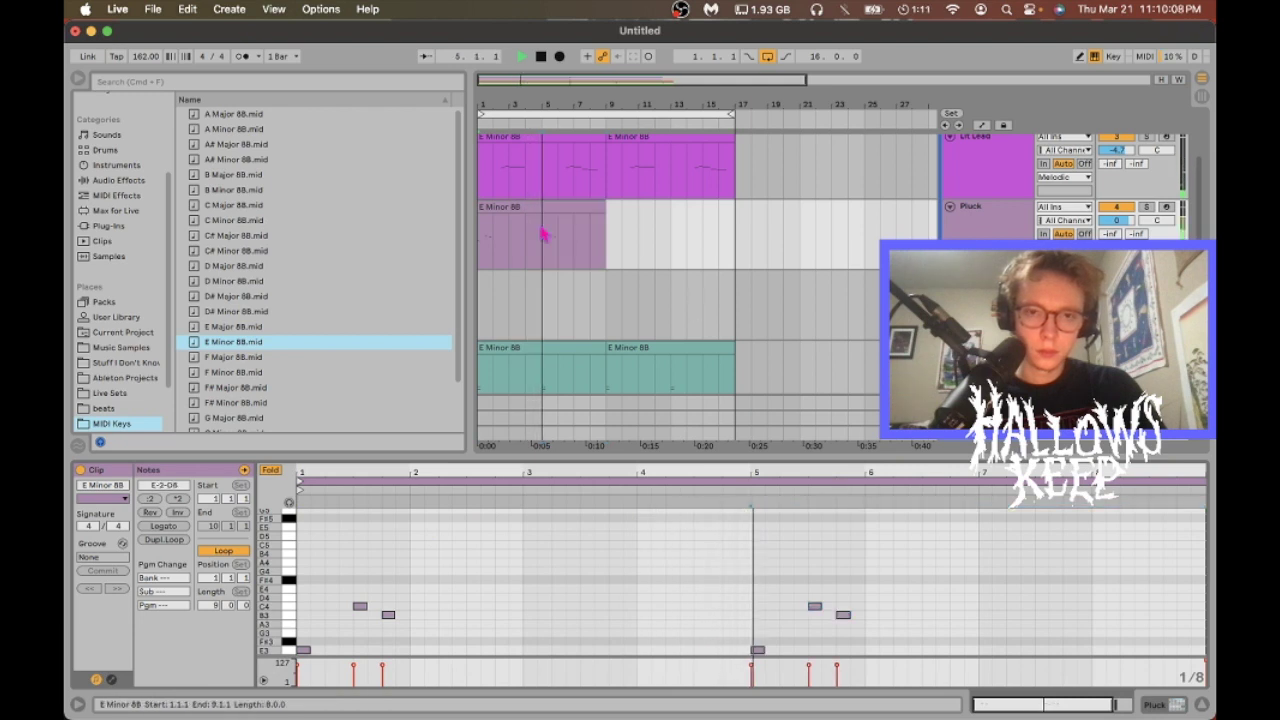
- Move the bar 5 E3 note to 5.2.1 and shift the C4 and B3 notes in bars 1 and 5 an eighth later
drag(745, 592, 768, 697)
key(space)
drag(818, 571, 870, 664)
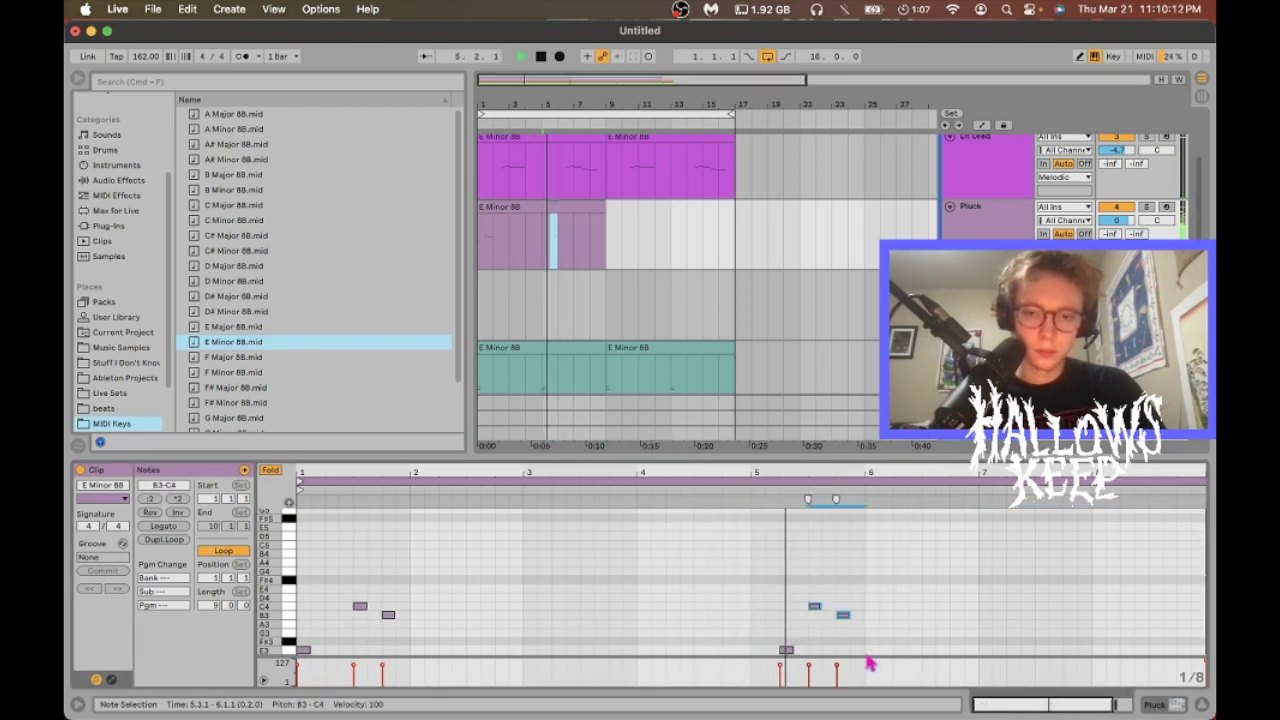
click(831, 600)
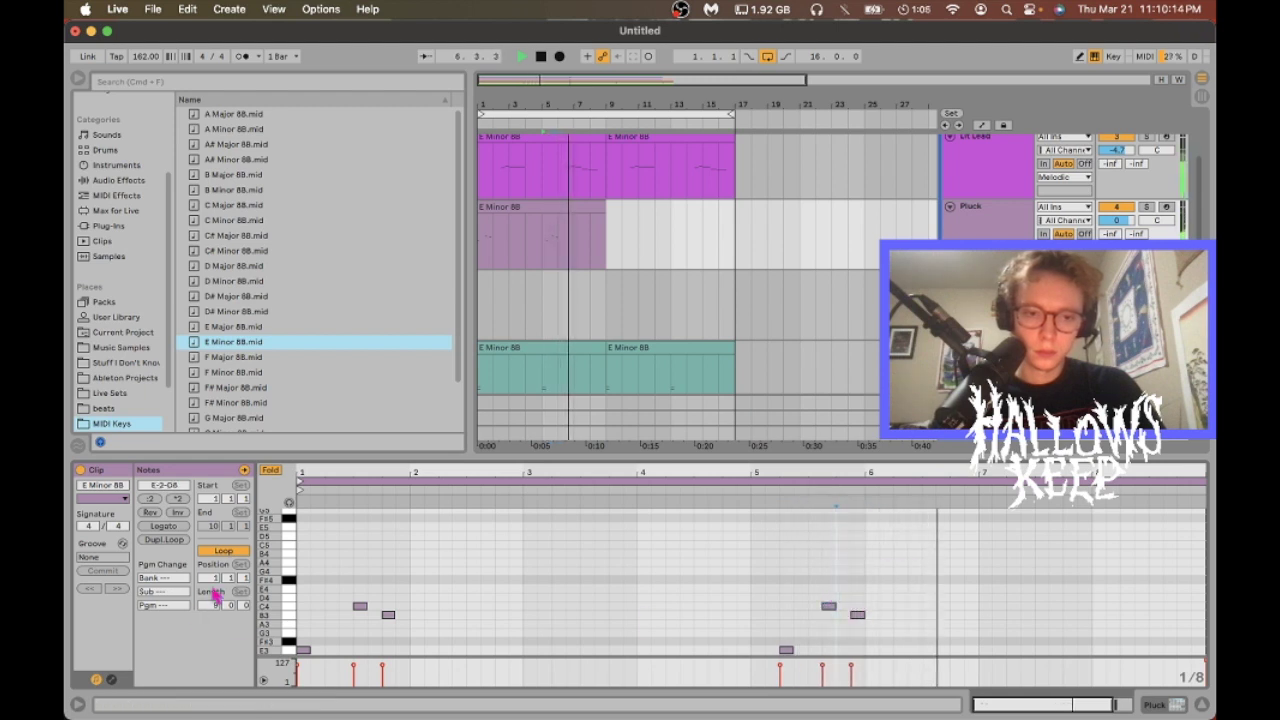
drag(343, 574, 507, 698)
key(Right)
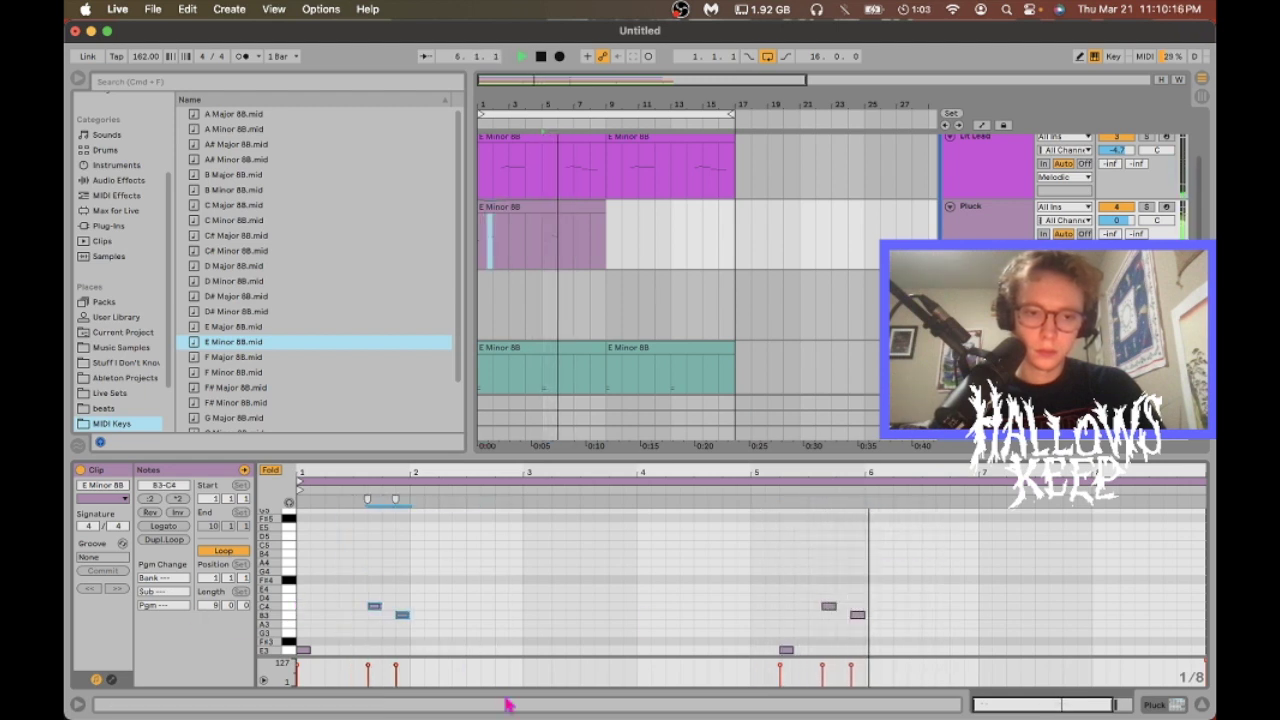
- Audition the Pluck clip from bar 5 and raise its B3 note in bar 5 to E4
click(541, 232)
key(space)
key(space)
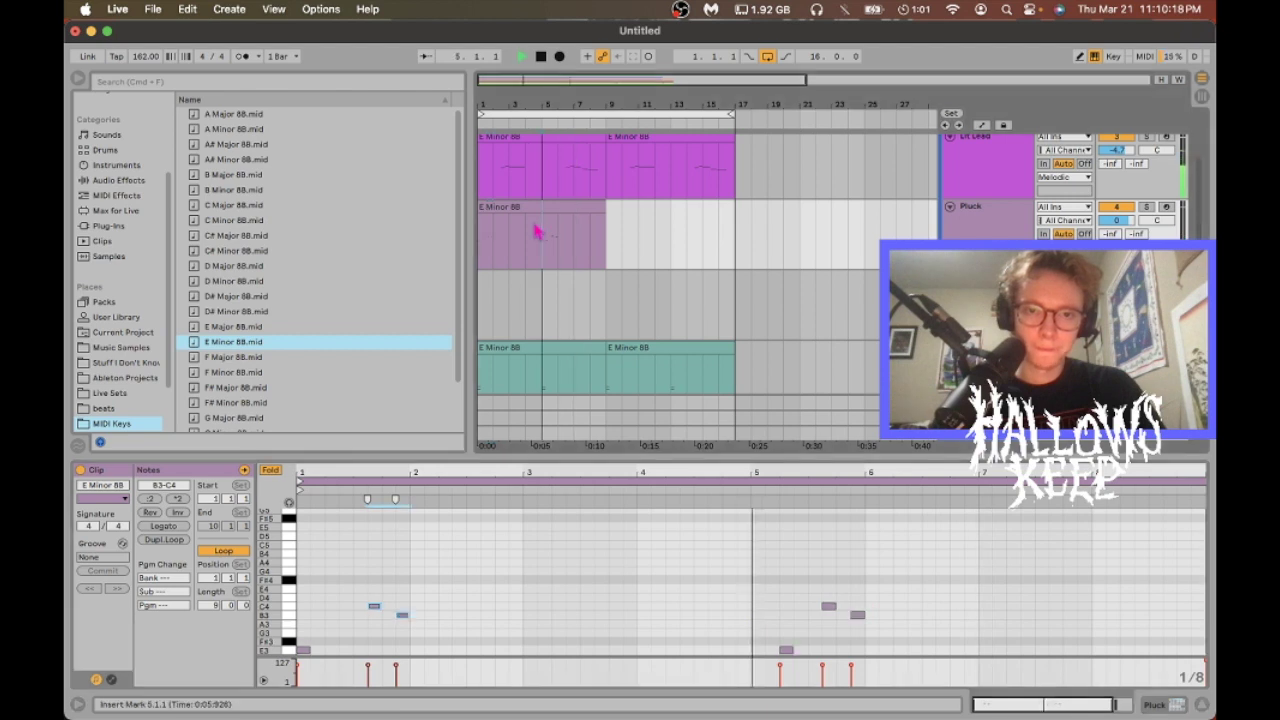
click(850, 592)
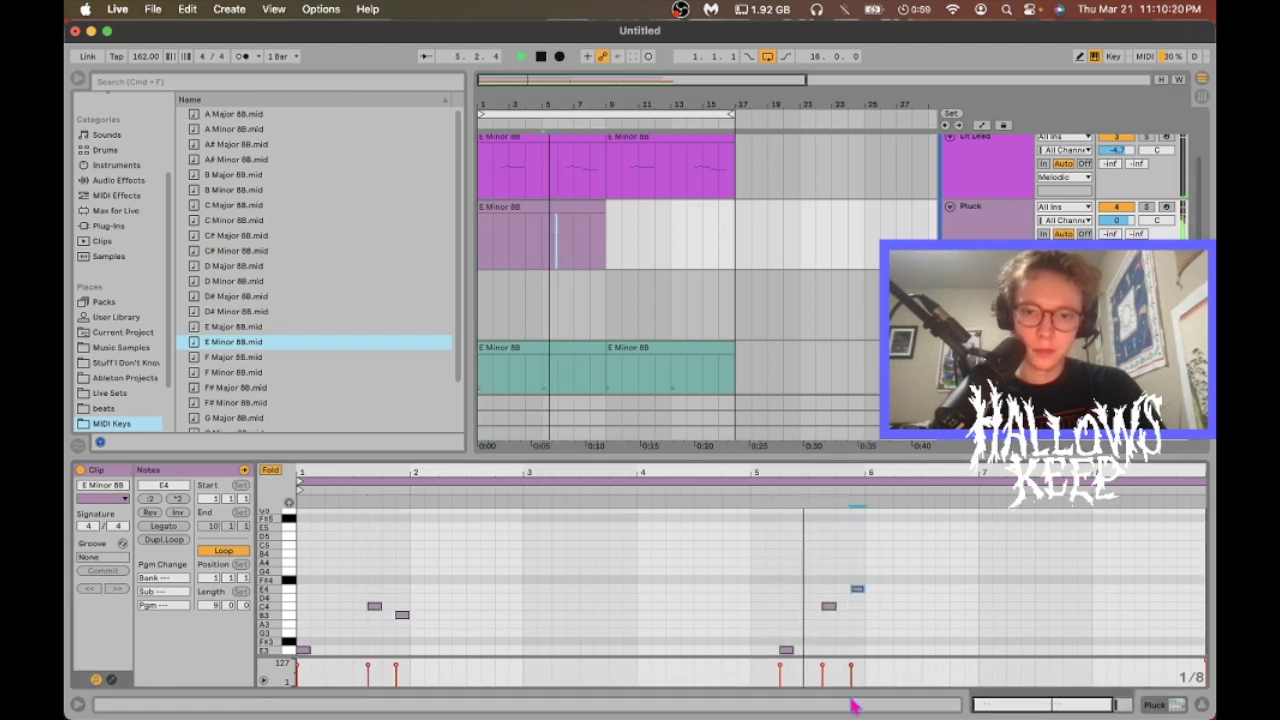
key(space)
- Raise the bar 5 C4 note of the Pluck clip to G4 and add short C4, D4 and E4 notes across bar 6
double_click(885, 605)
double_click(914, 597)
click(960, 575)
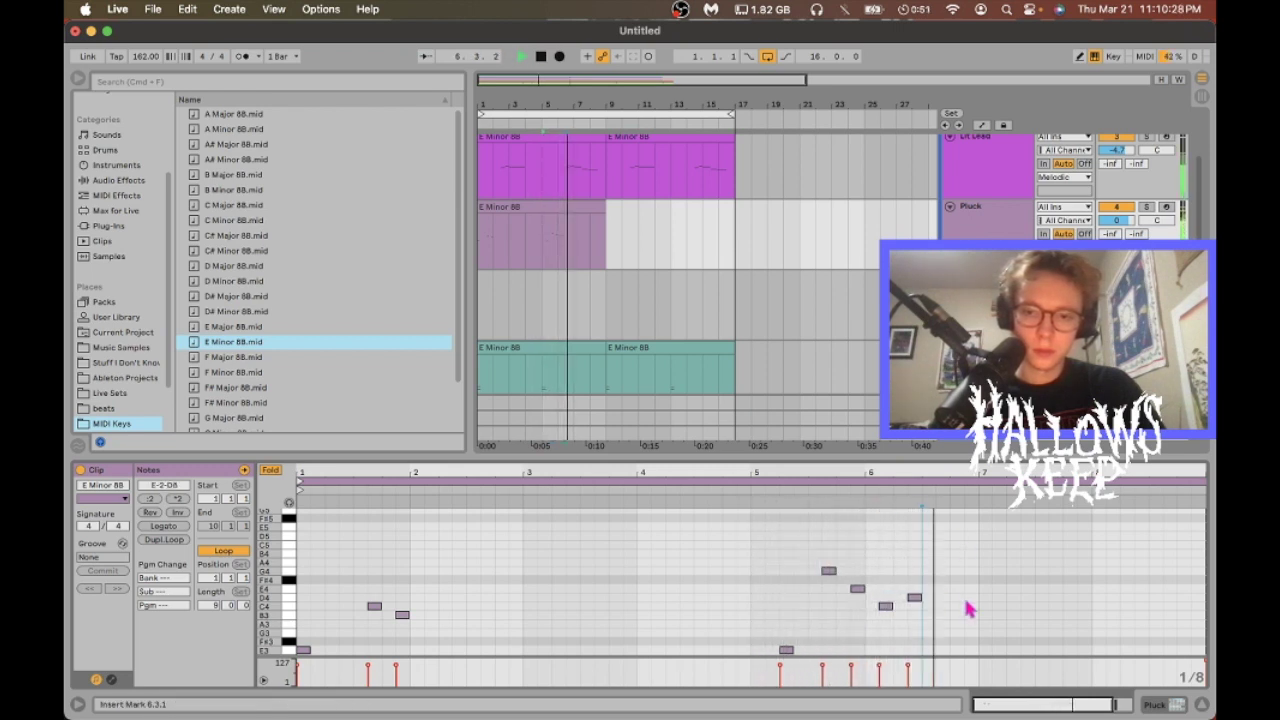
double_click(942, 590)
click(985, 593)
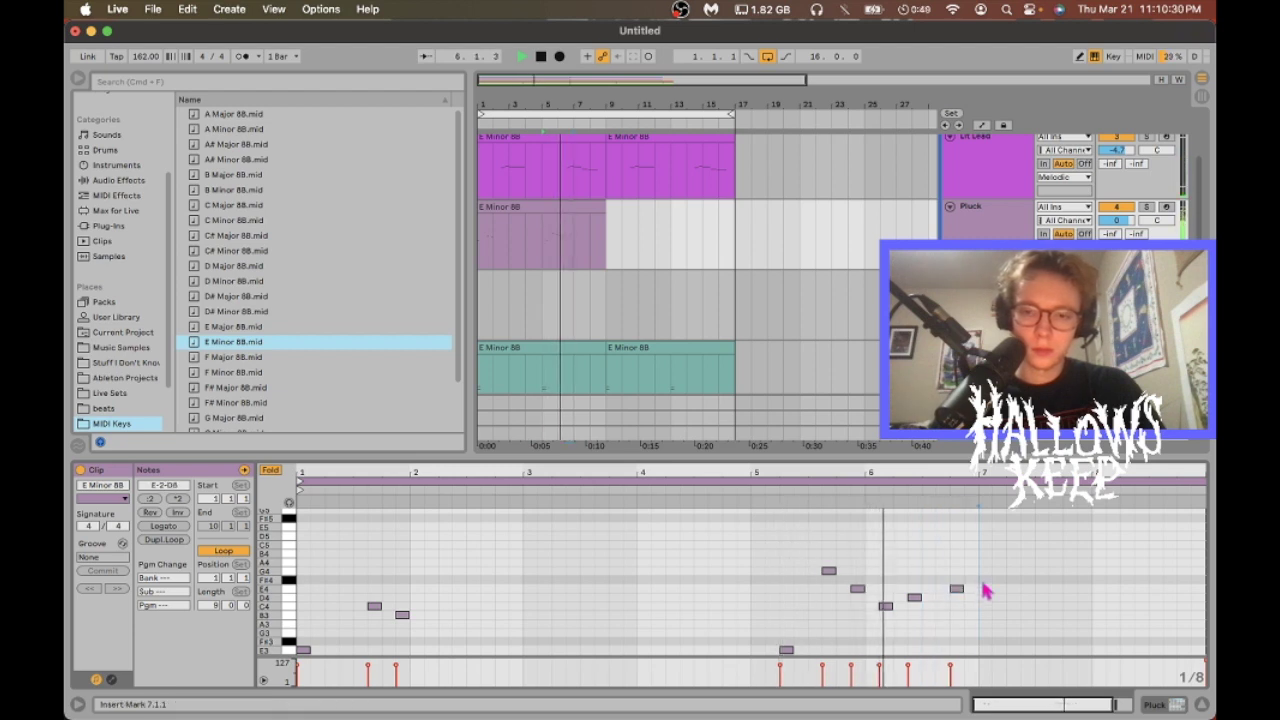
- Duplicate the Pluck clip to bar 9 and place E Minor 8B.mid on the Trombone track from bar 9 to bar 17
click(557, 225)
key(super+d)
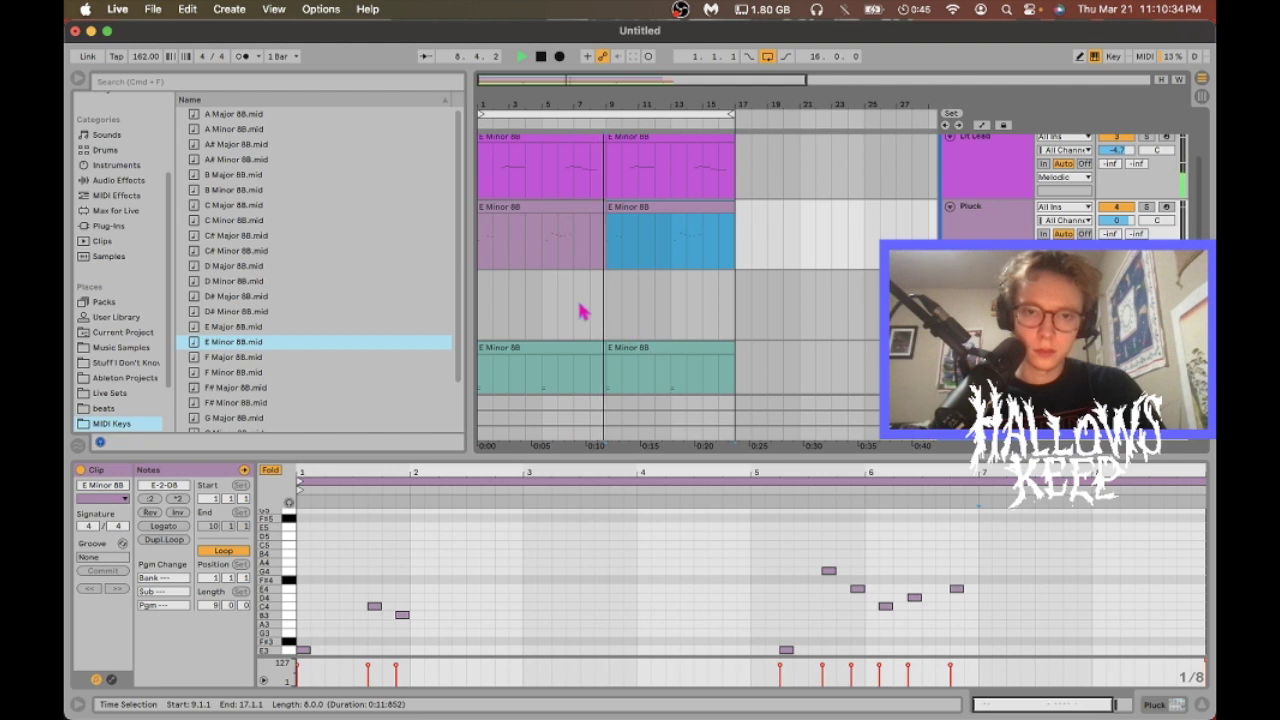
drag(245, 343, 609, 289)
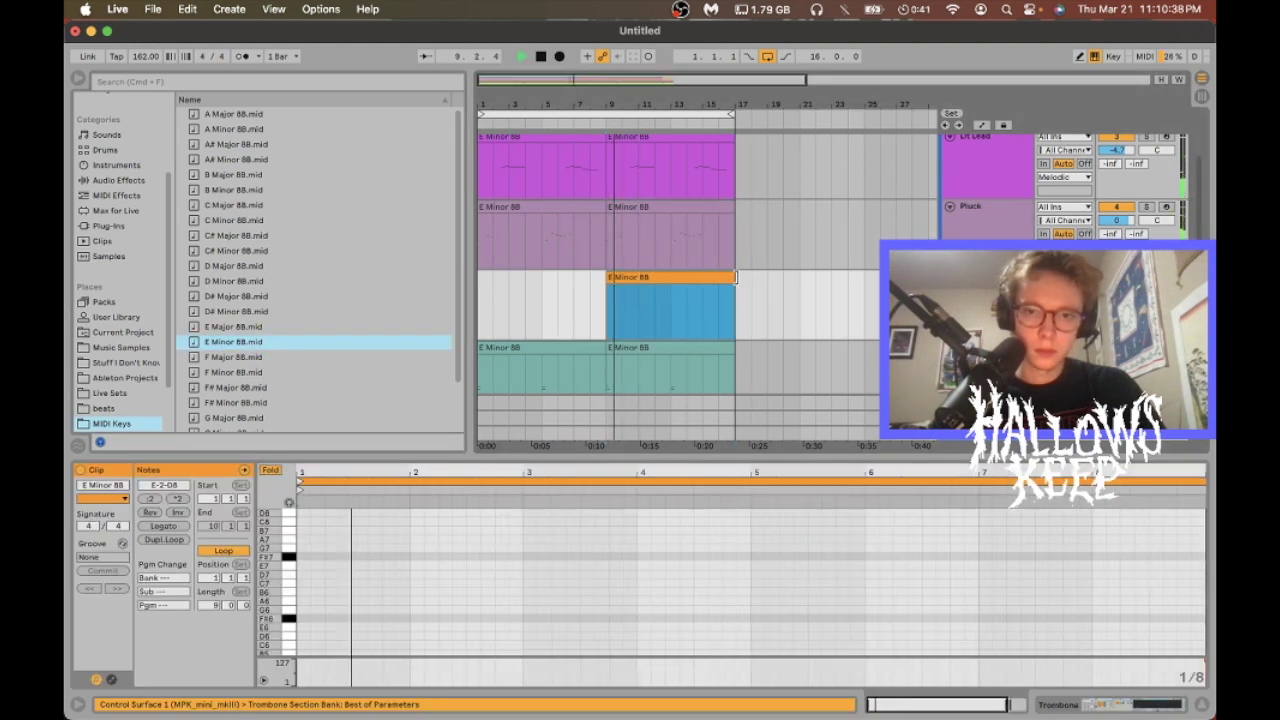
- Deactivate the second Staccato Horns clip and the second Pluck clip over bars 9 to 16
click(647, 347)
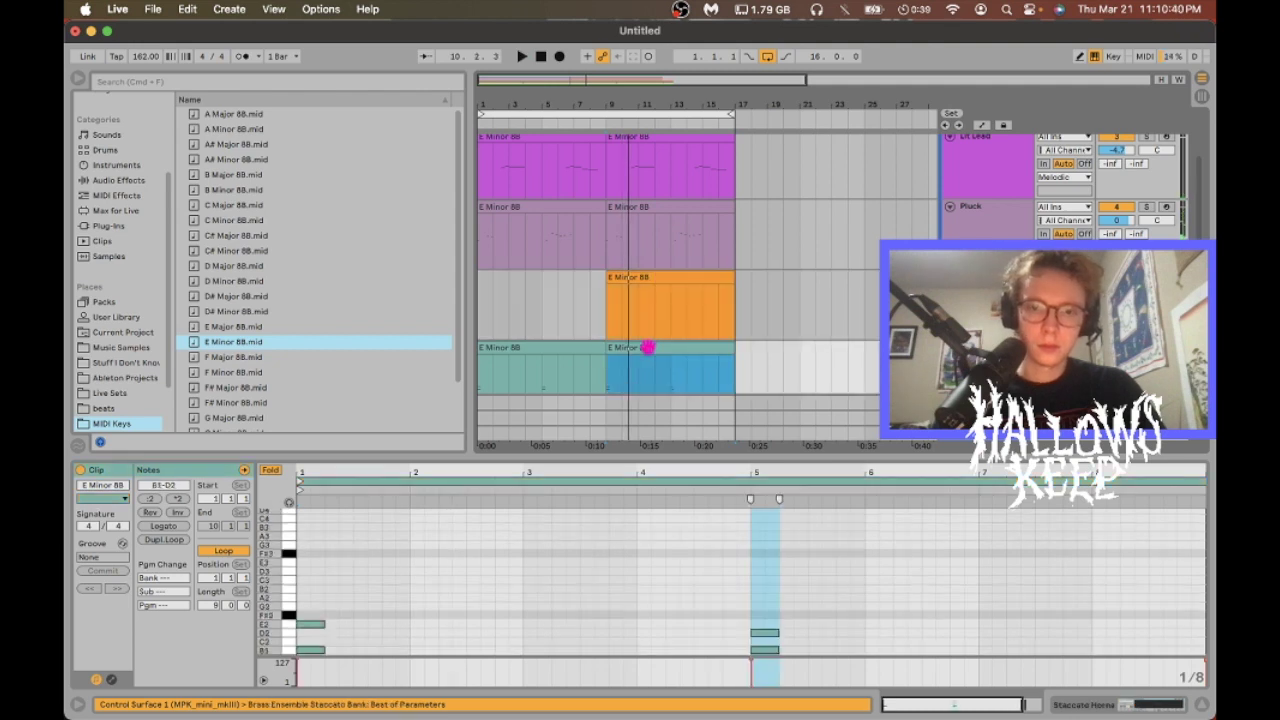
key(0)
key(space)
click(641, 206)
key(0)
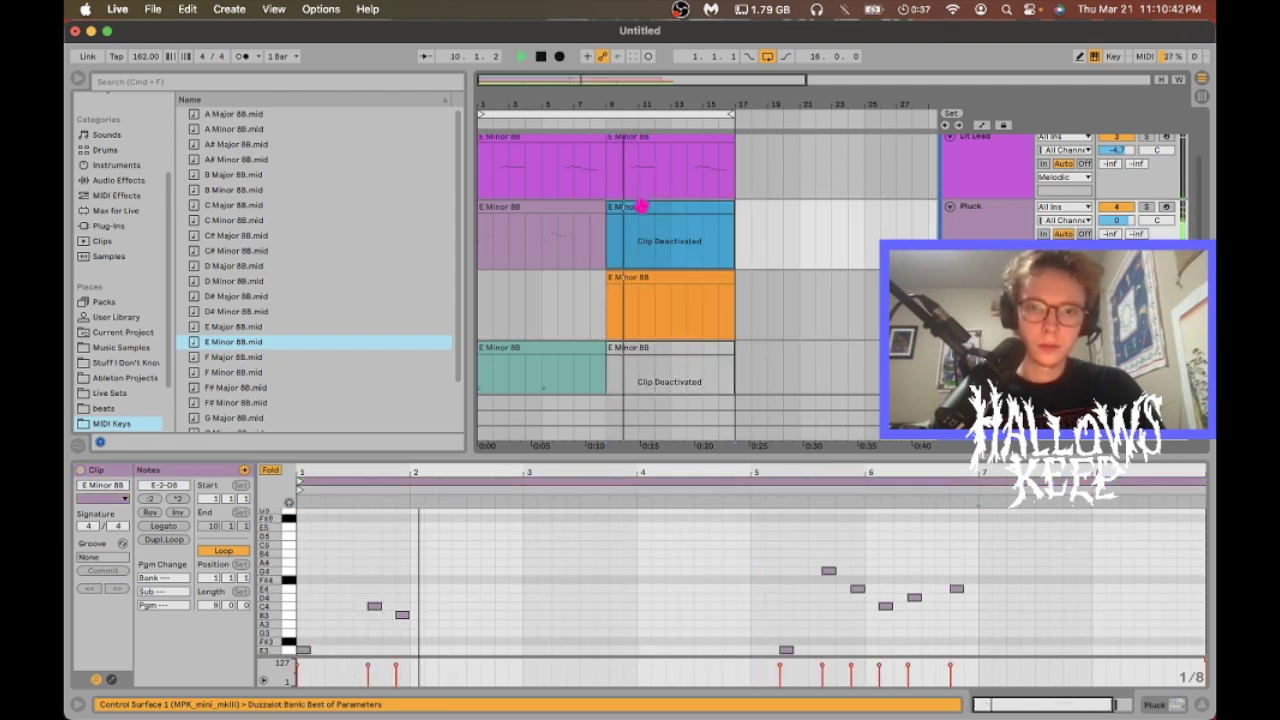
- Add a two-bar C4 note at the start of the Trombone clip, duplicate it to bar 3 and lower the copy to B3
click(645, 277)
key(space)
scroll(288, 638, down, 5)
double_click(305, 636)
drag(339, 637, 521, 632)
key(super+d)
key(Down)
scroll(503, 625, down, 2)
- Duplicate both Trombone notes to bar 5 and transpose the copies down to G3 and F#3
key(super+a)
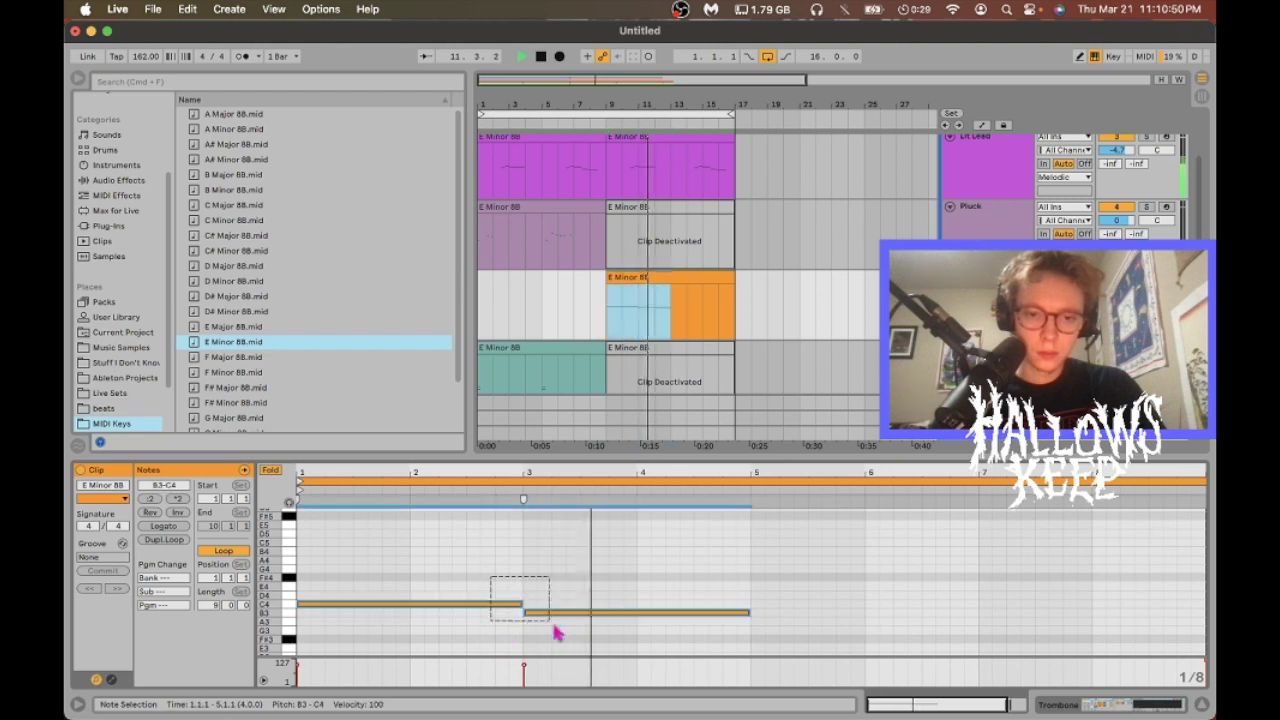
key(super+d)
key(Down)
key(Down)
key(Down)
key(Down)
key(Down)
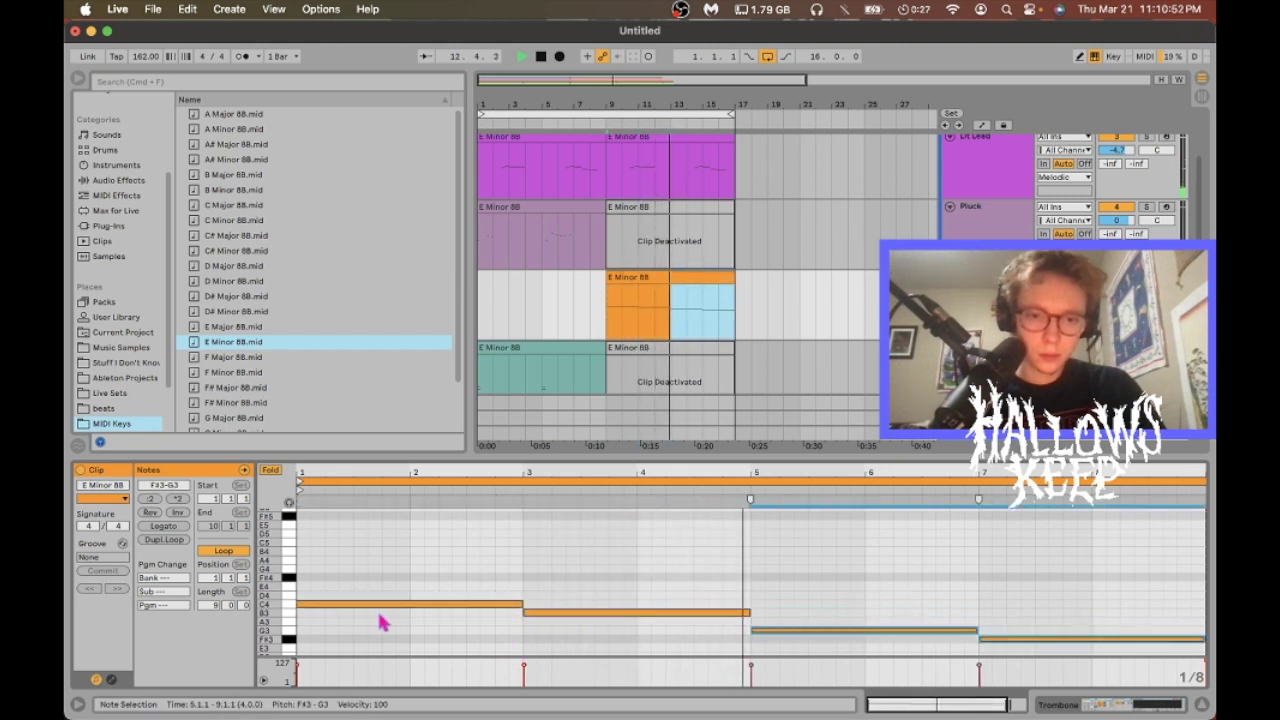
- Audition the Trombone clip from bar 9 and add one-bar E3 notes at its bars 2 and 4
scroll(380, 617, down, 2)
click(609, 313)
key(space)
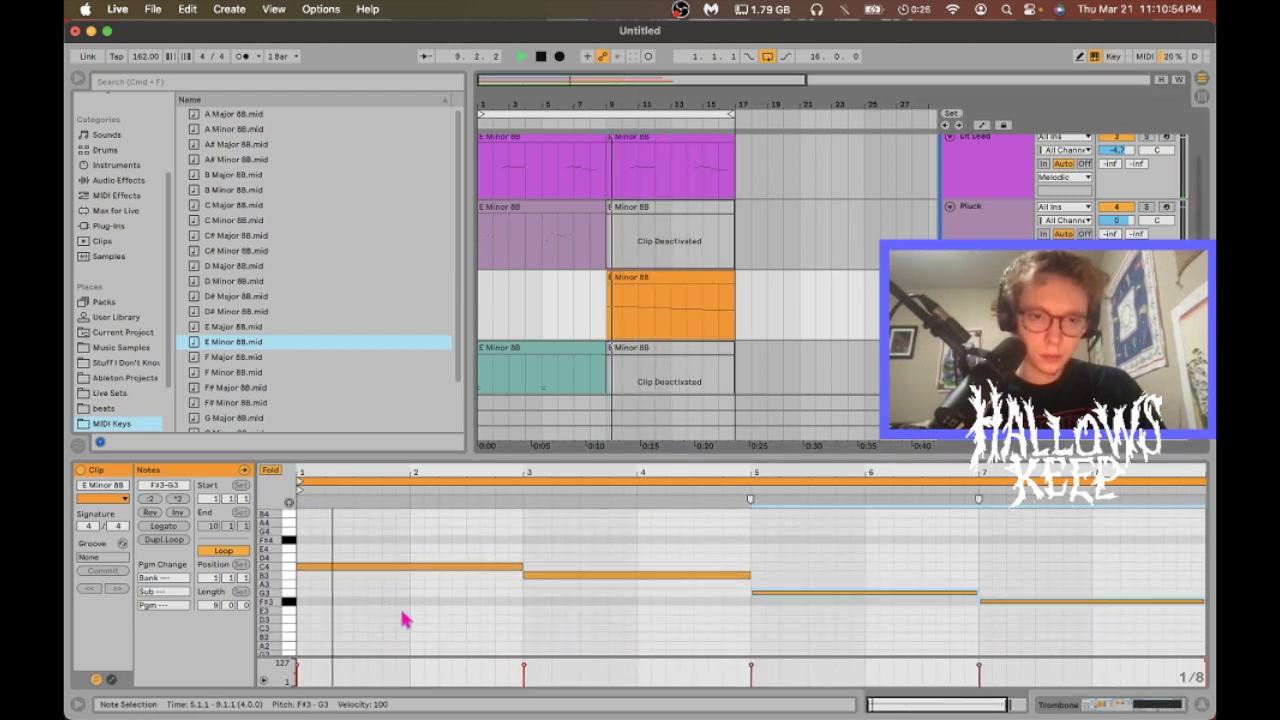
double_click(401, 611)
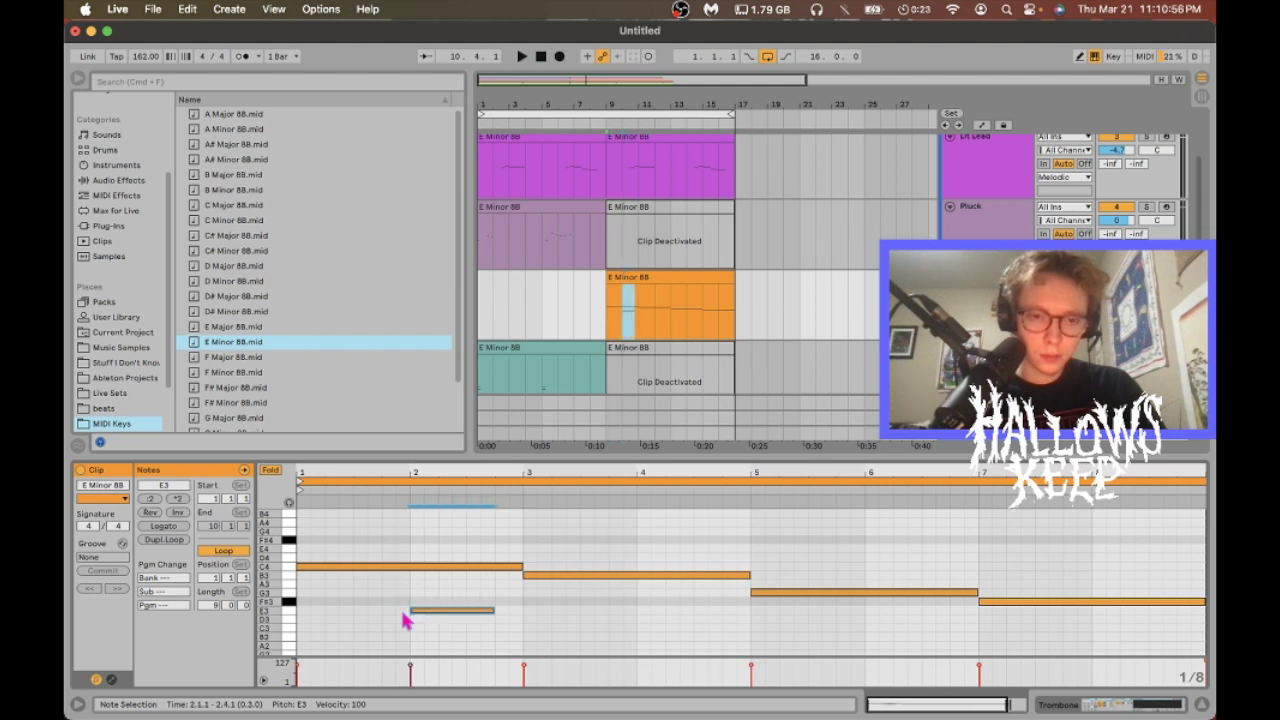
click(643, 615)
double_click(643, 611)
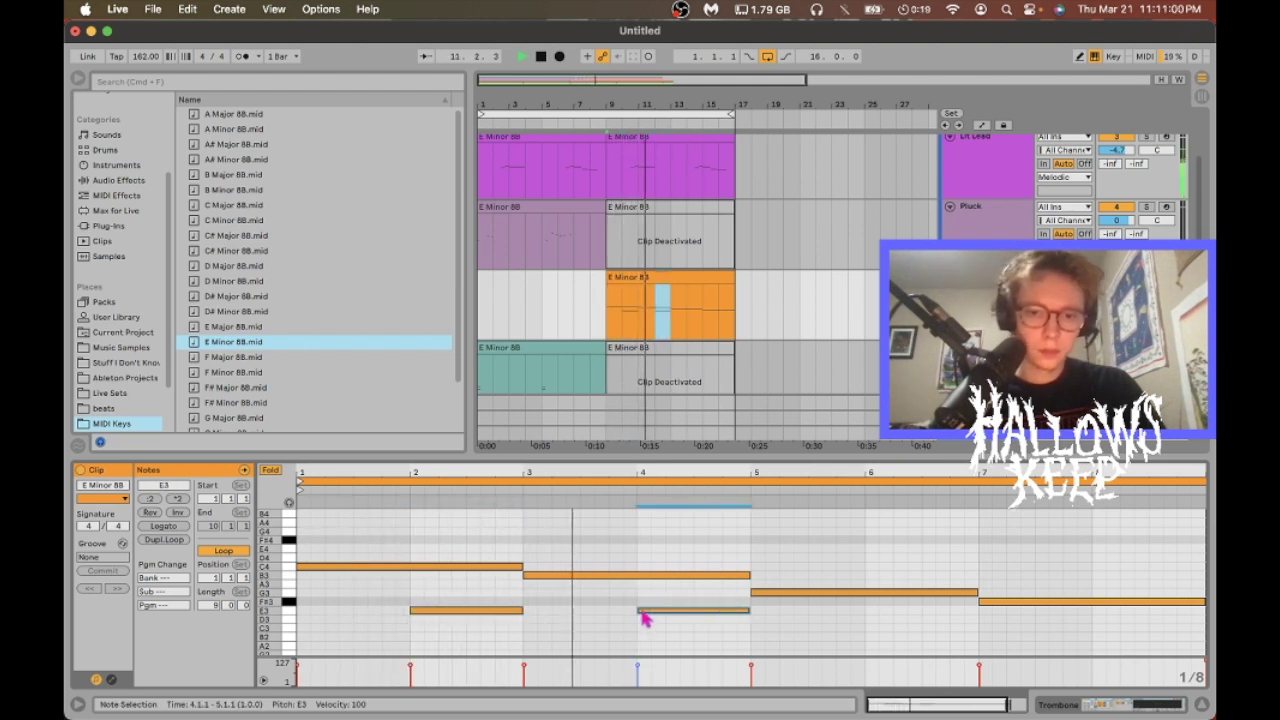
click(678, 616)
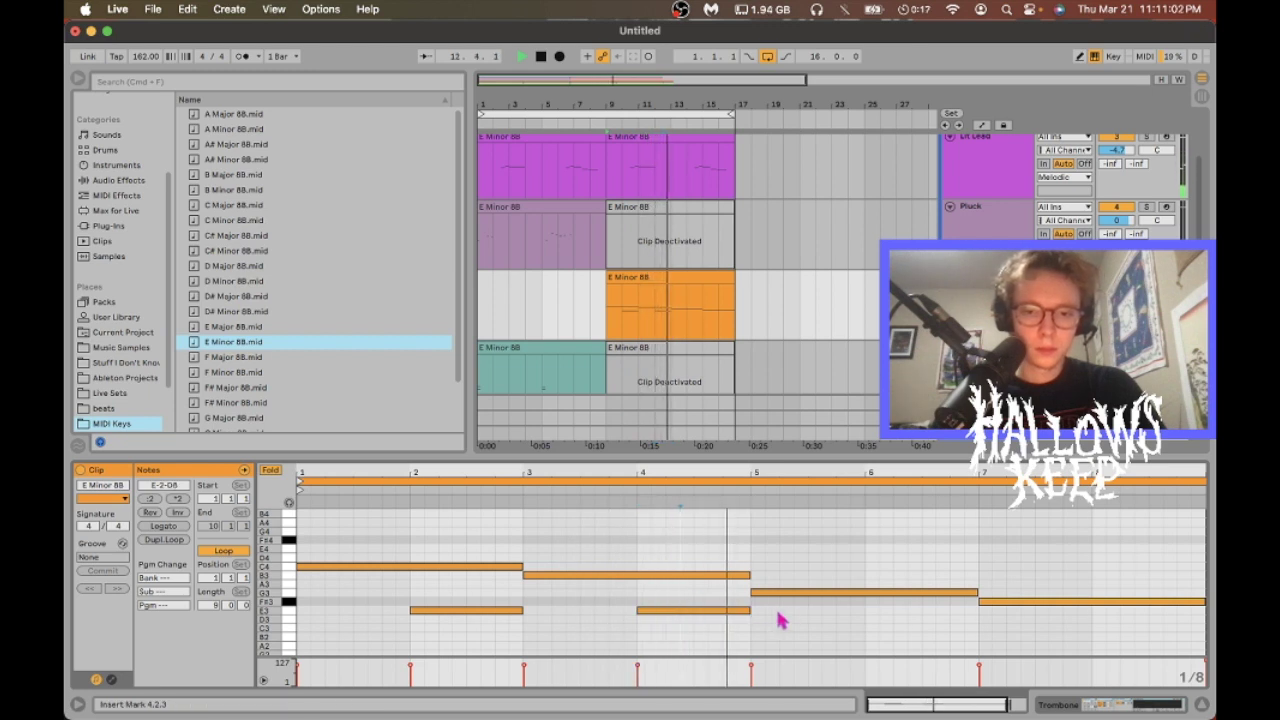
- Add a D3 note at bar 6 of the Trombone clip and lengthen it to one full bar
double_click(872, 619)
key(shift+Right)
key(shift+Right)
key(shift+Right)
key(shift+Right)
key(shift+Right)
key(shift+Right)
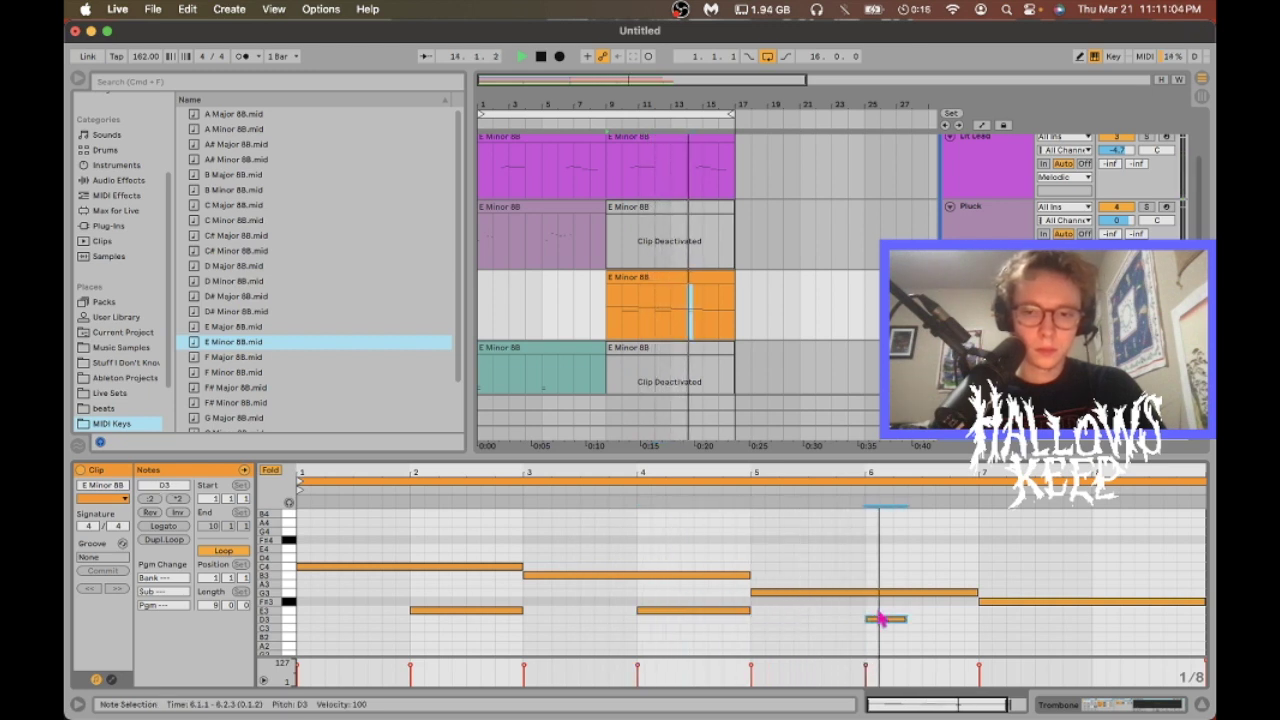
key(shift+Right)
- Duplicate the one-bar D3 note and shift the copy to bar 8 of the Trombone clip
key(super+d)
key(Right)
key(Right)
key(Right)
key(Right)
key(Right)
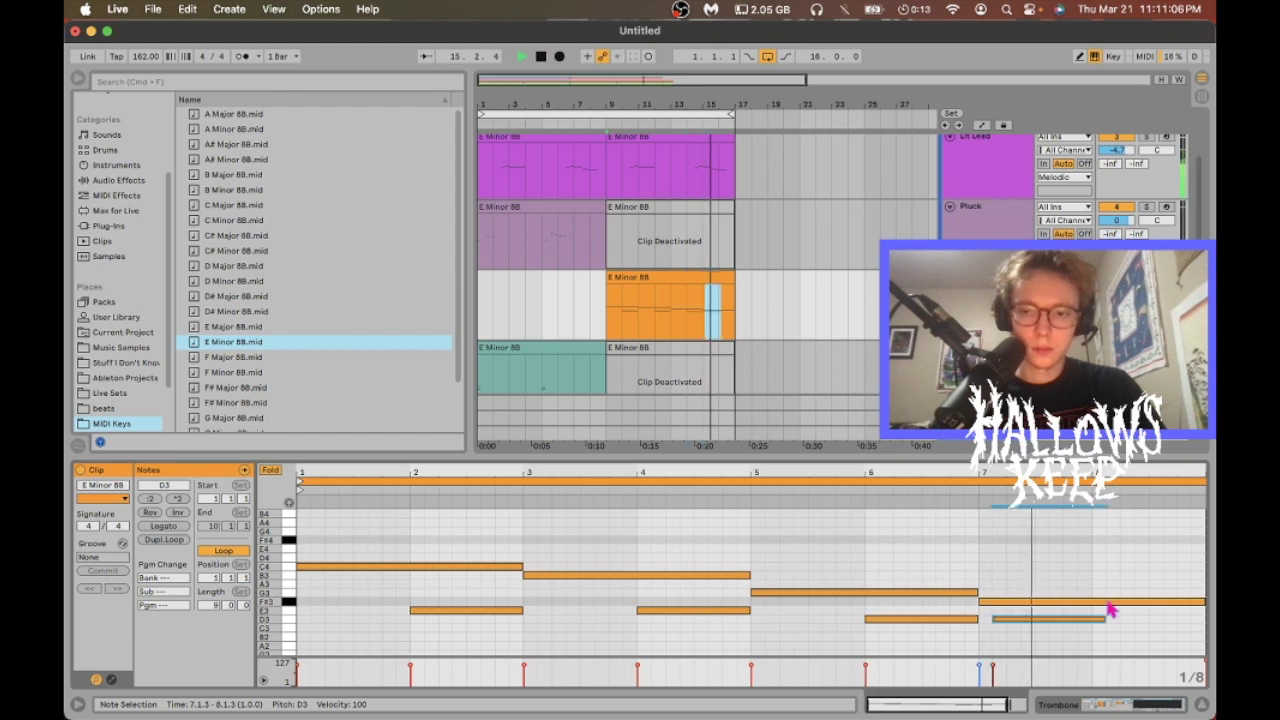
key(space)
- Try the bar 6 Trombone note at C3 with playback from bar 13, and return it to D3
click(677, 320)
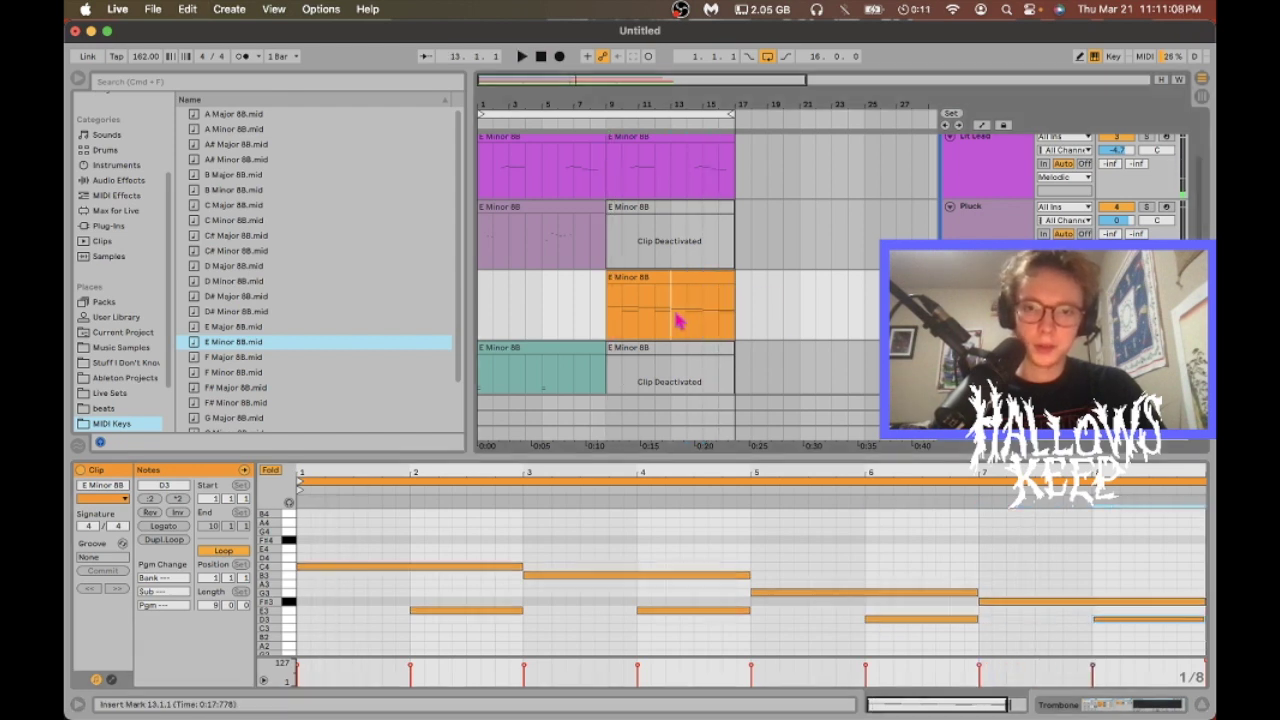
drag(897, 622, 894, 632)
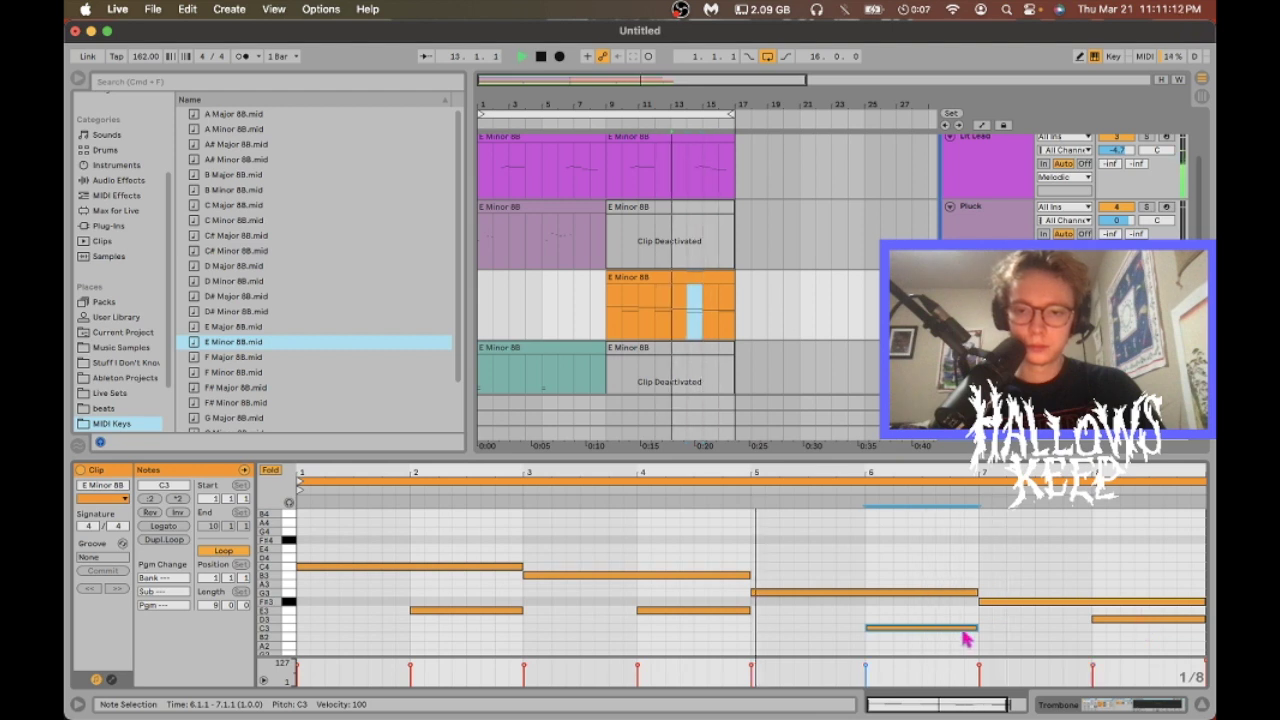
key(Up)
key(Up)
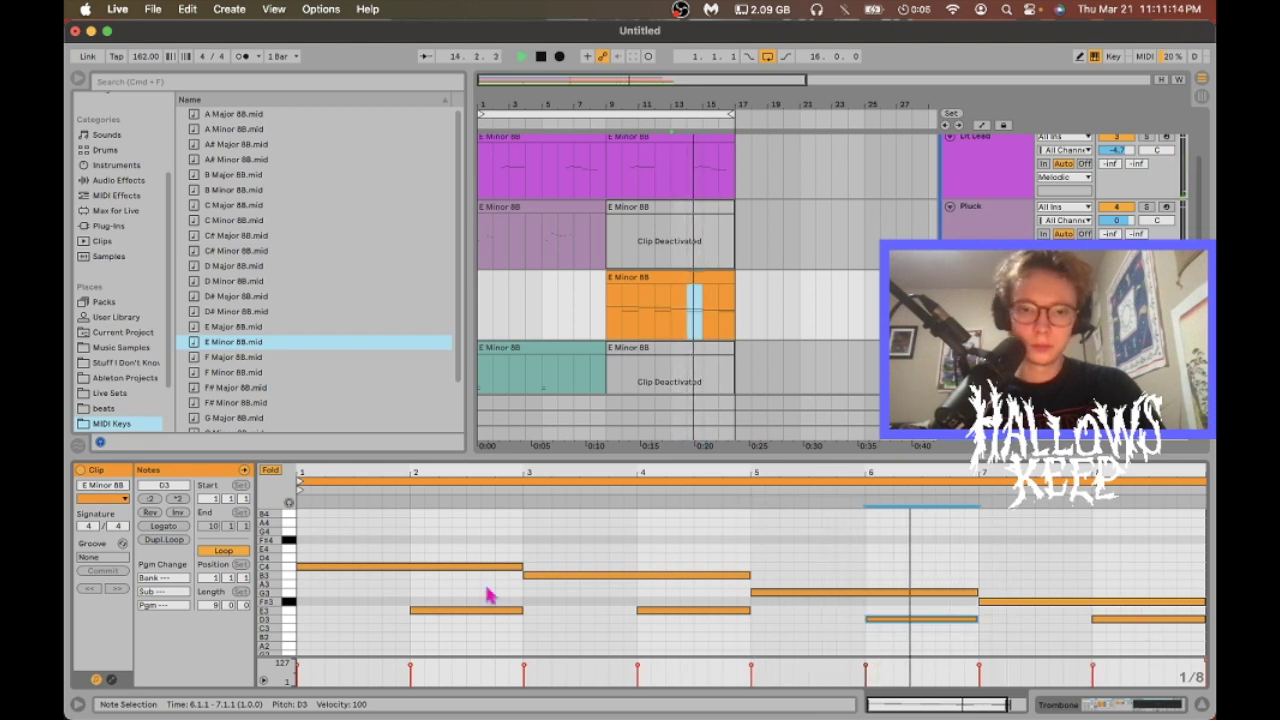
- Play the arrangement from bar 9 while reviewing the Trombone track's devices and the drum tracks
key(space)
click(617, 318)
key(space)
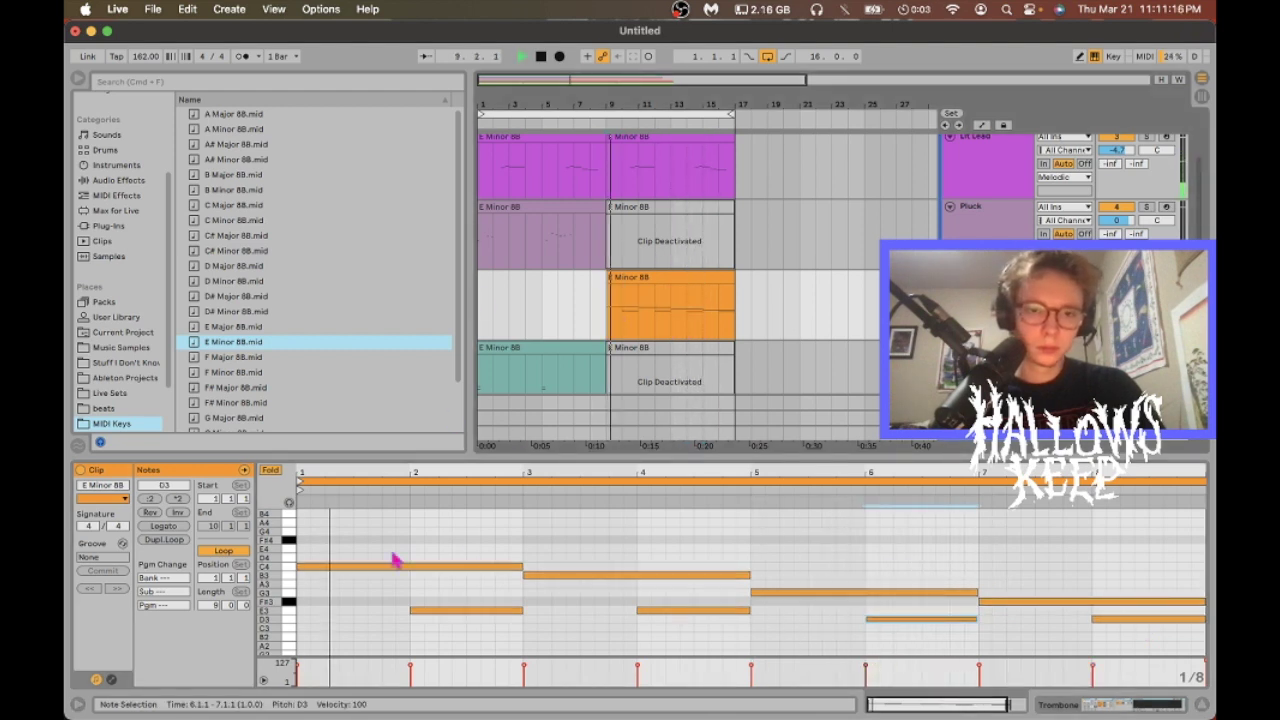
scroll(394, 560, down, 1)
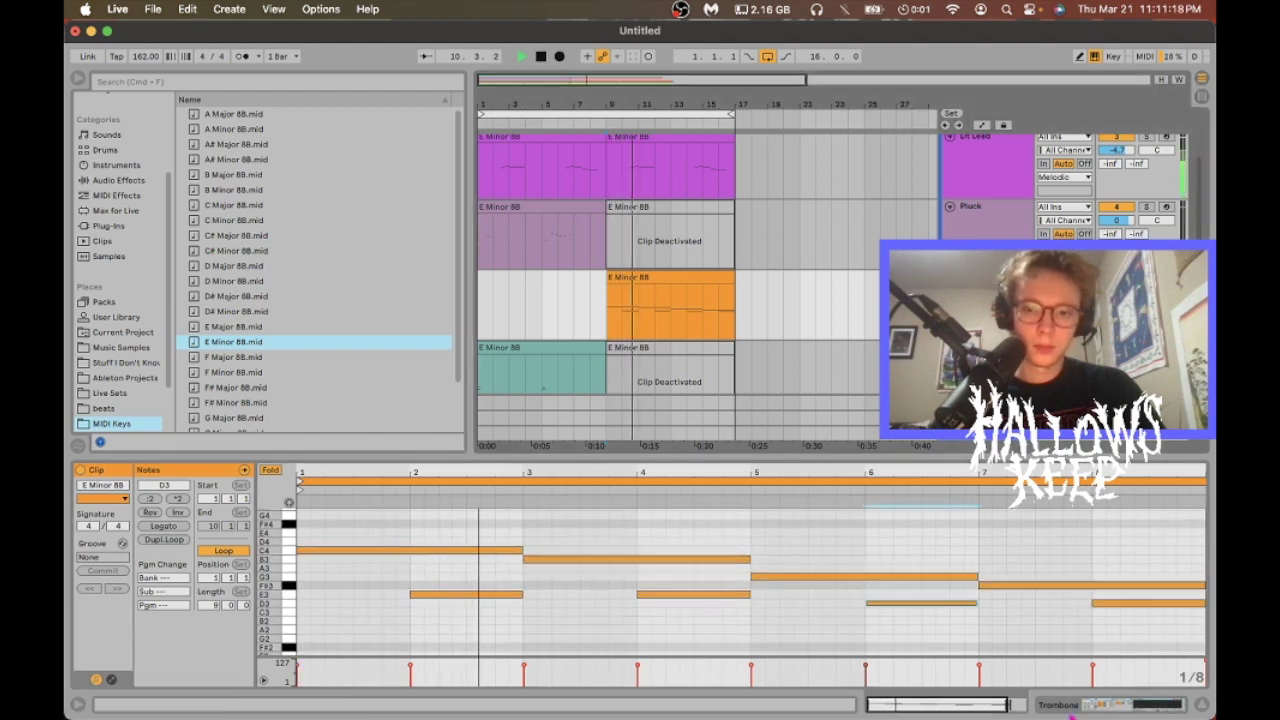
click(1075, 709)
scroll(649, 266, down, 5)
scroll(649, 265, down, 3)
- Stop the finished timer's alert, check the timer in the Clock app and return to Ableton Live
mouse_move(948, 36)
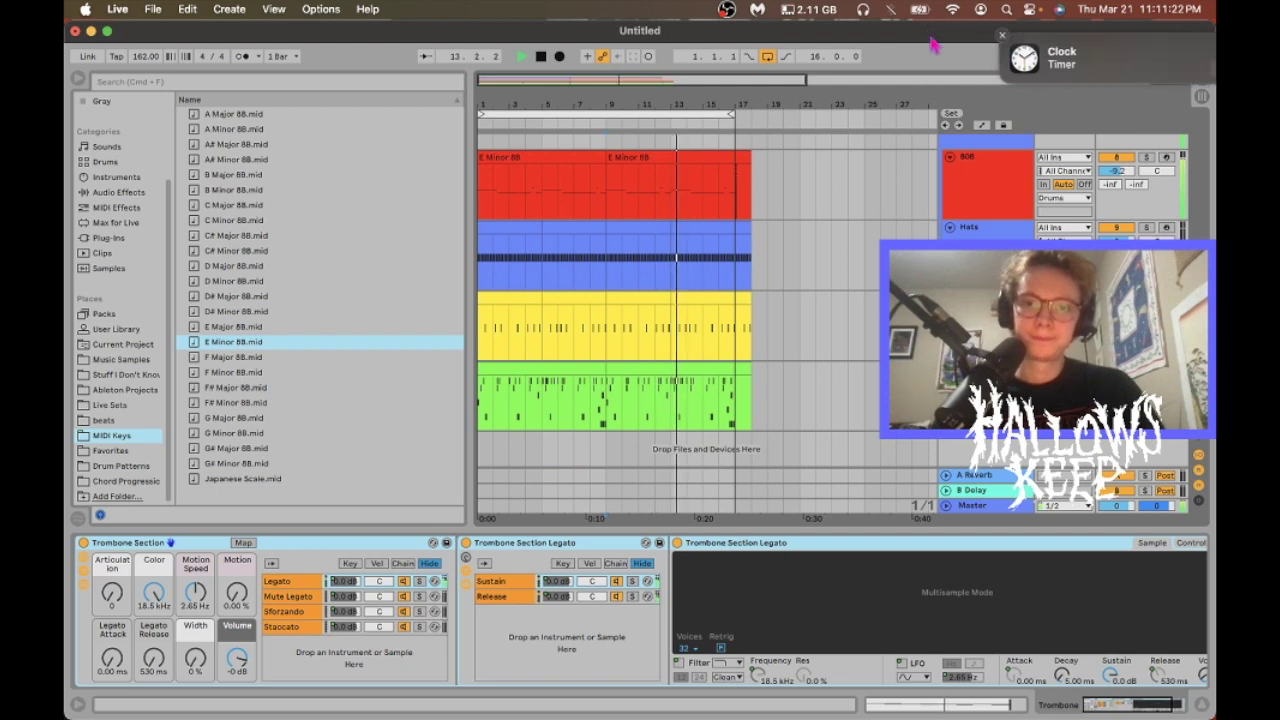
click(930, 36)
key(super+Tab)
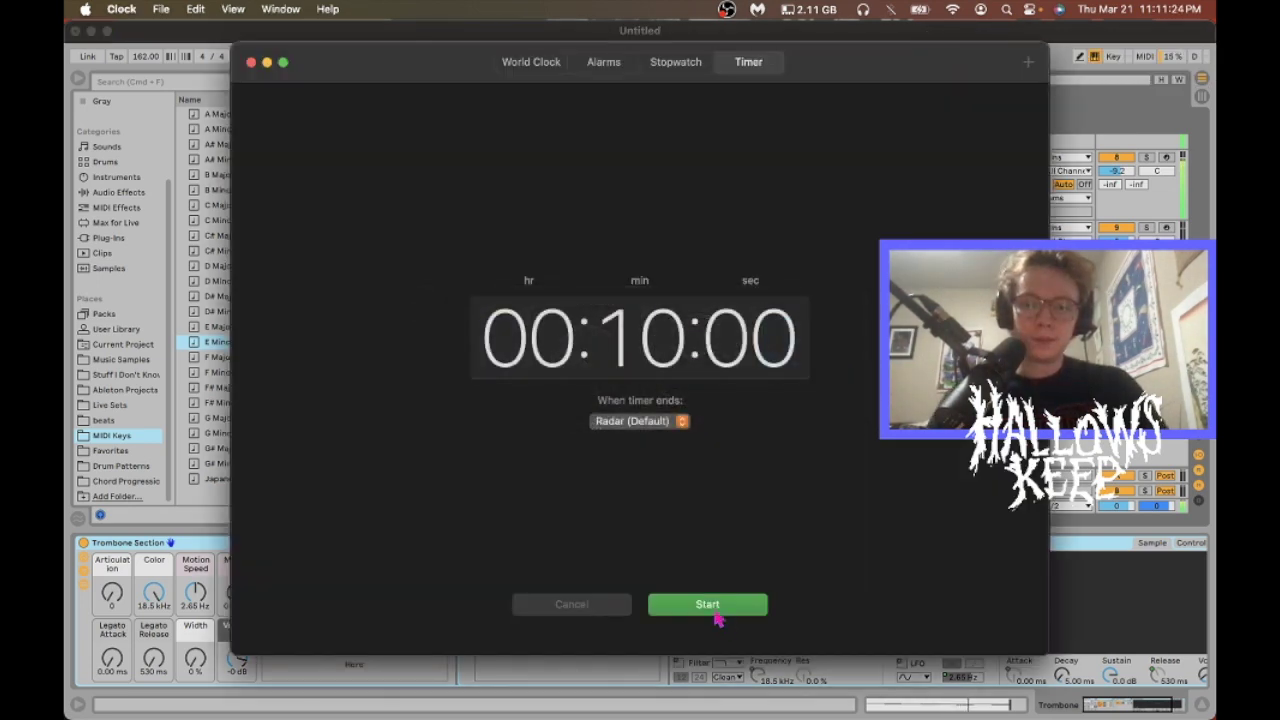
key(super+Tab)
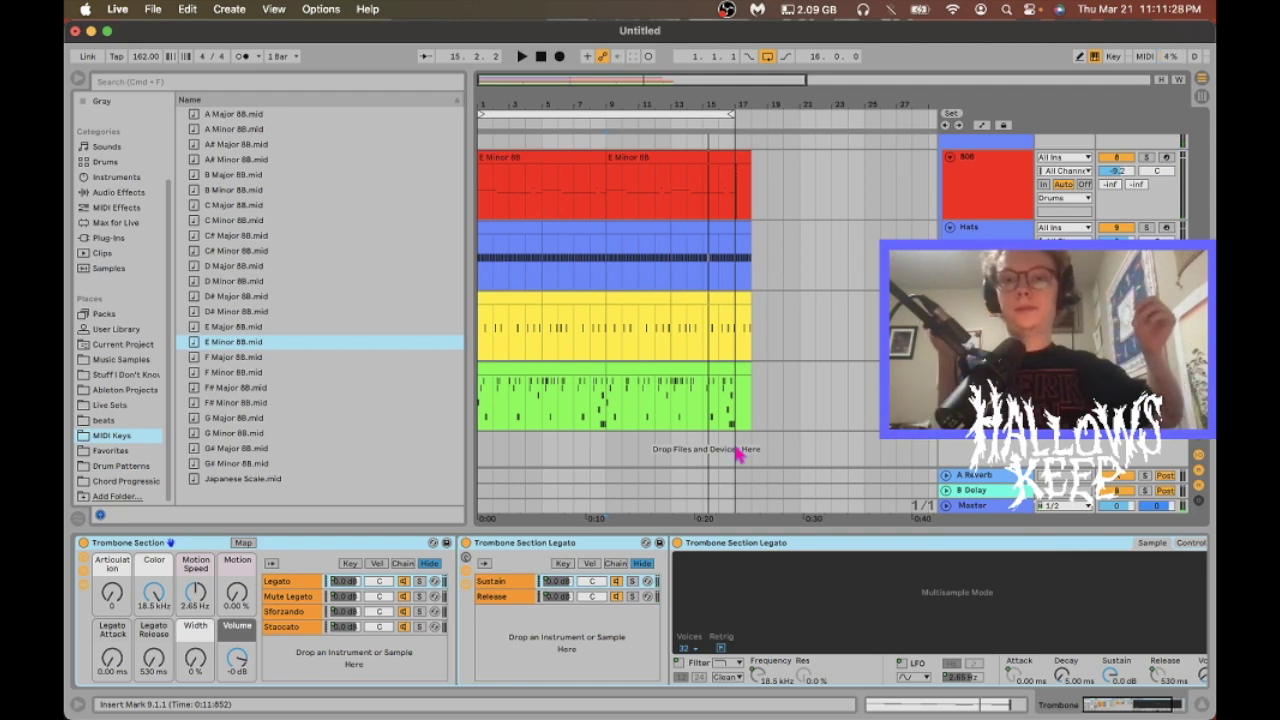
- Delete the leftover clip pieces after bar 17 on the 808, Hats and remaining drum tracks, and set the playback start to 1.1.1
click(737, 415)
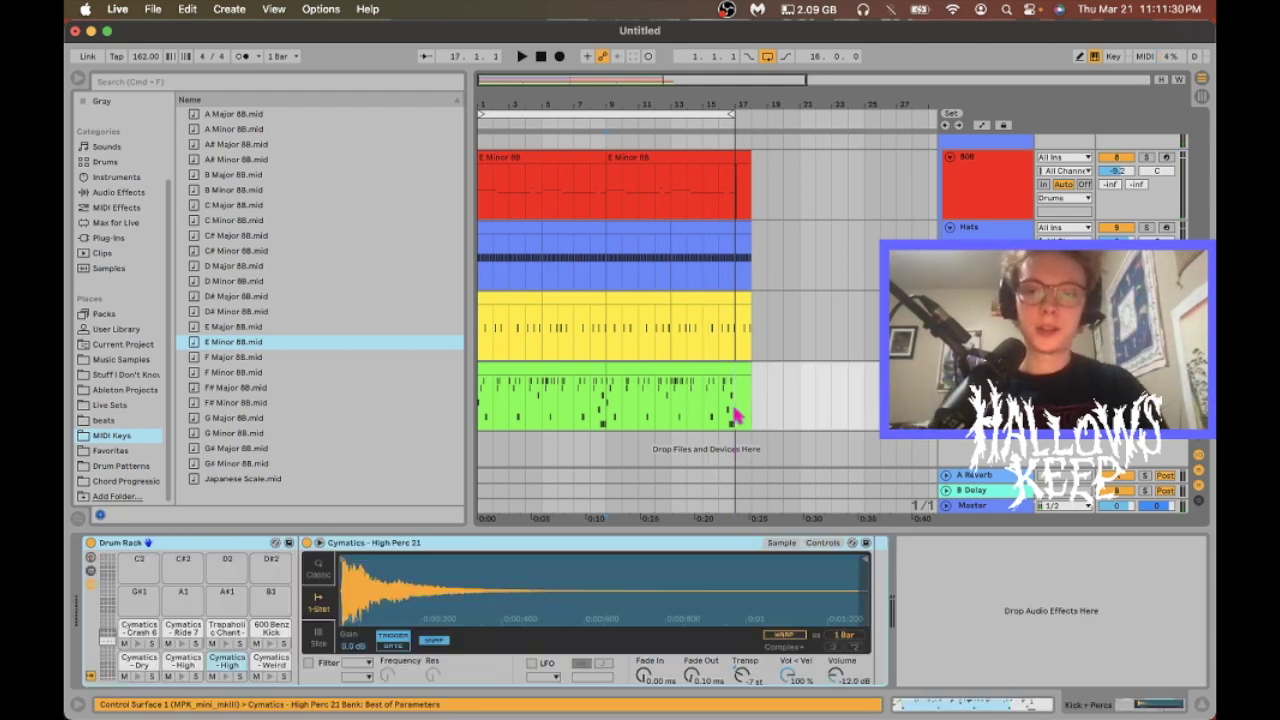
shift+click(781, 205)
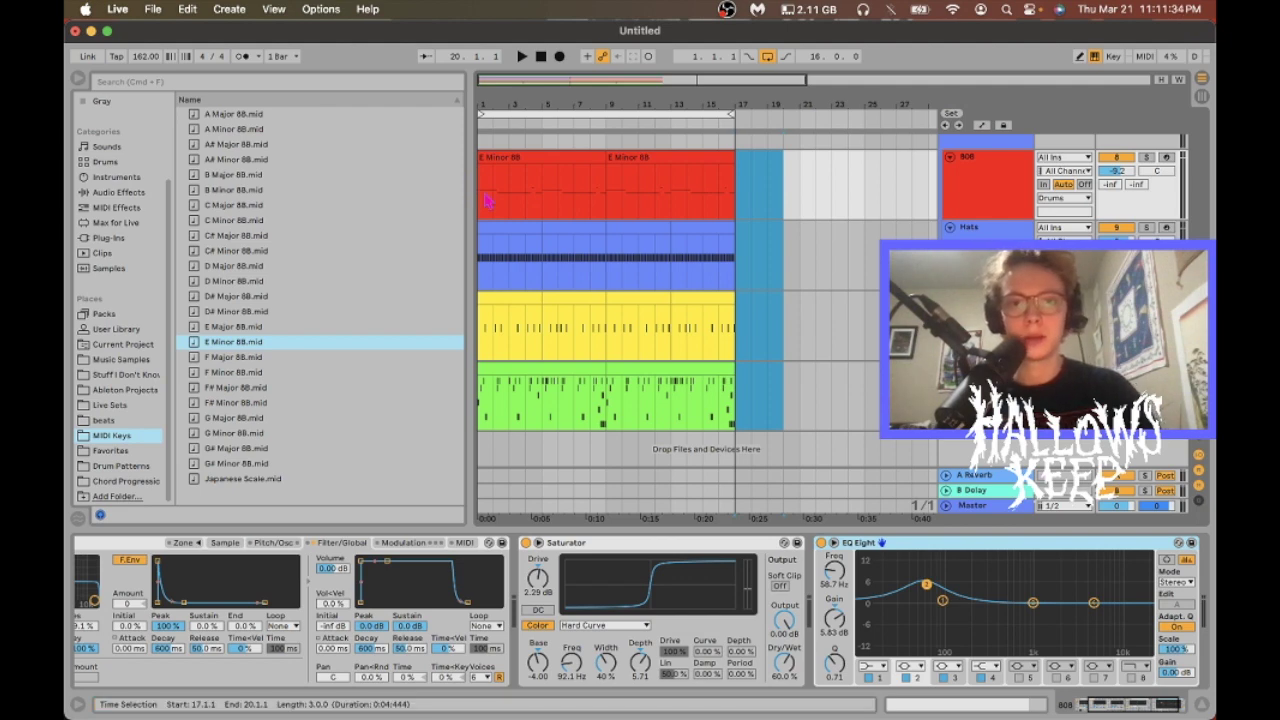
click(486, 198)
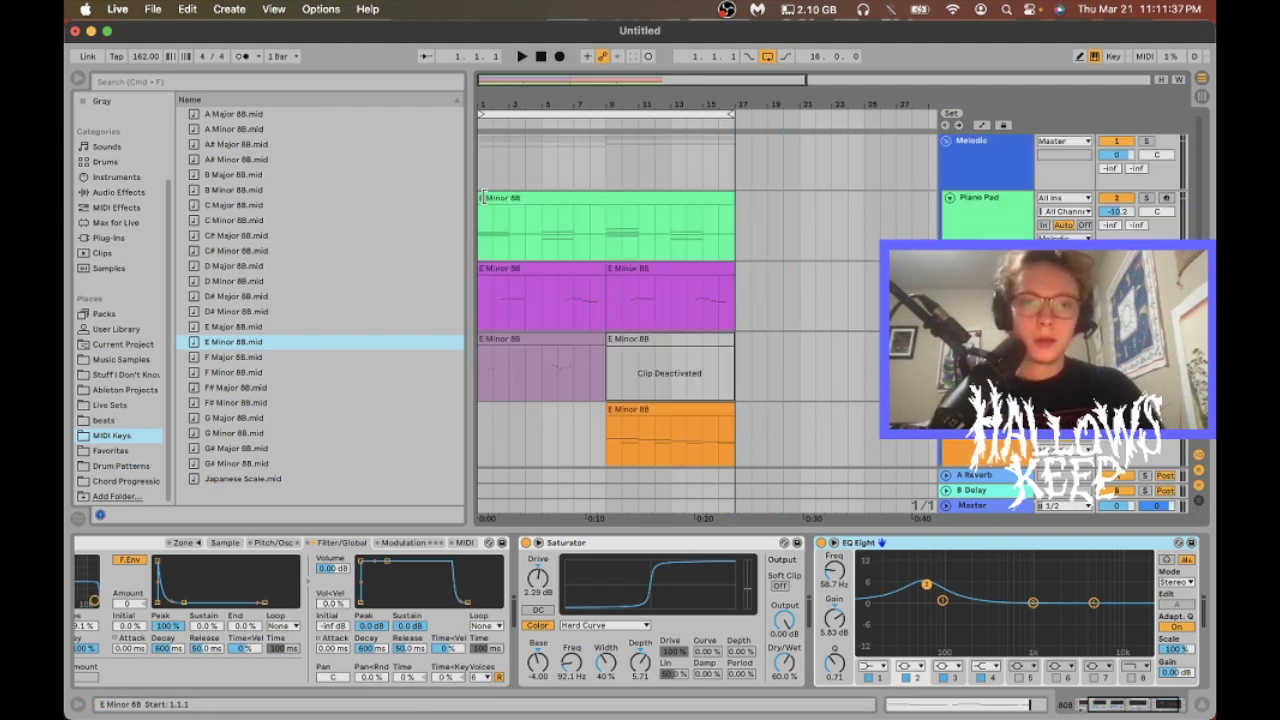
click(482, 225)
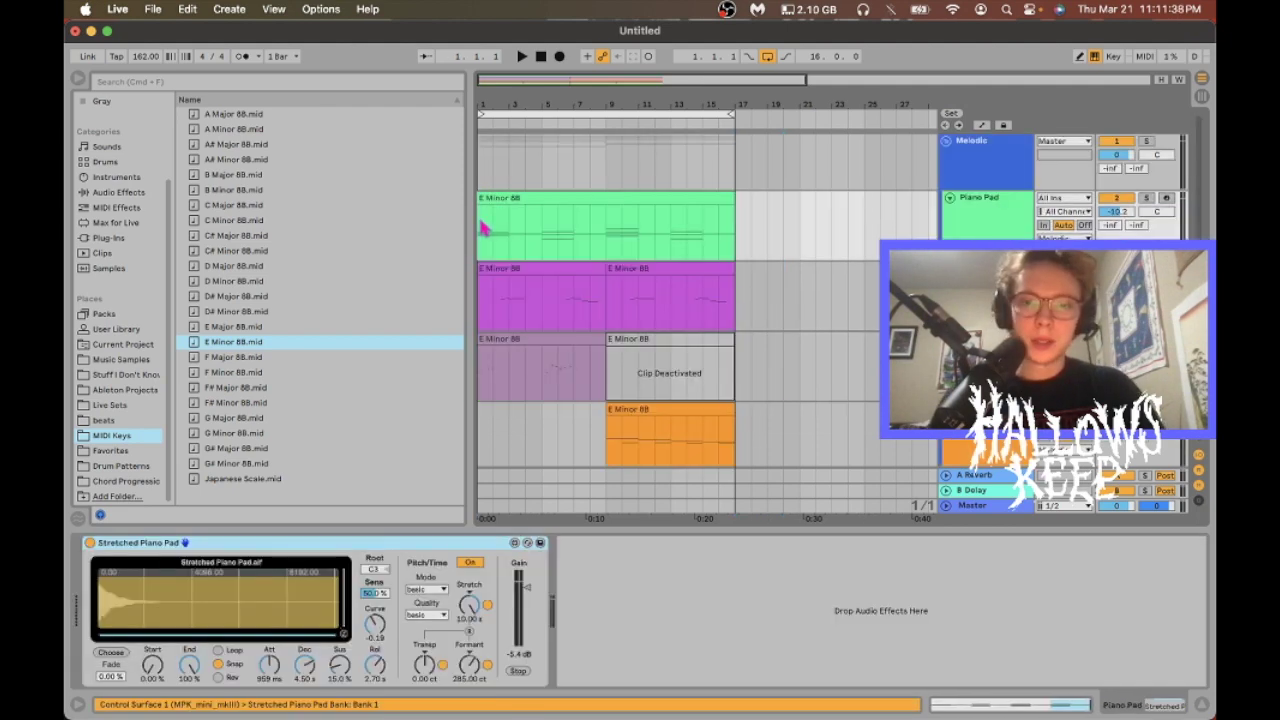
- Solo the Melodic group, find the Glue Compressor effect, load it on that group and start playback
click(955, 145)
click(1147, 142)
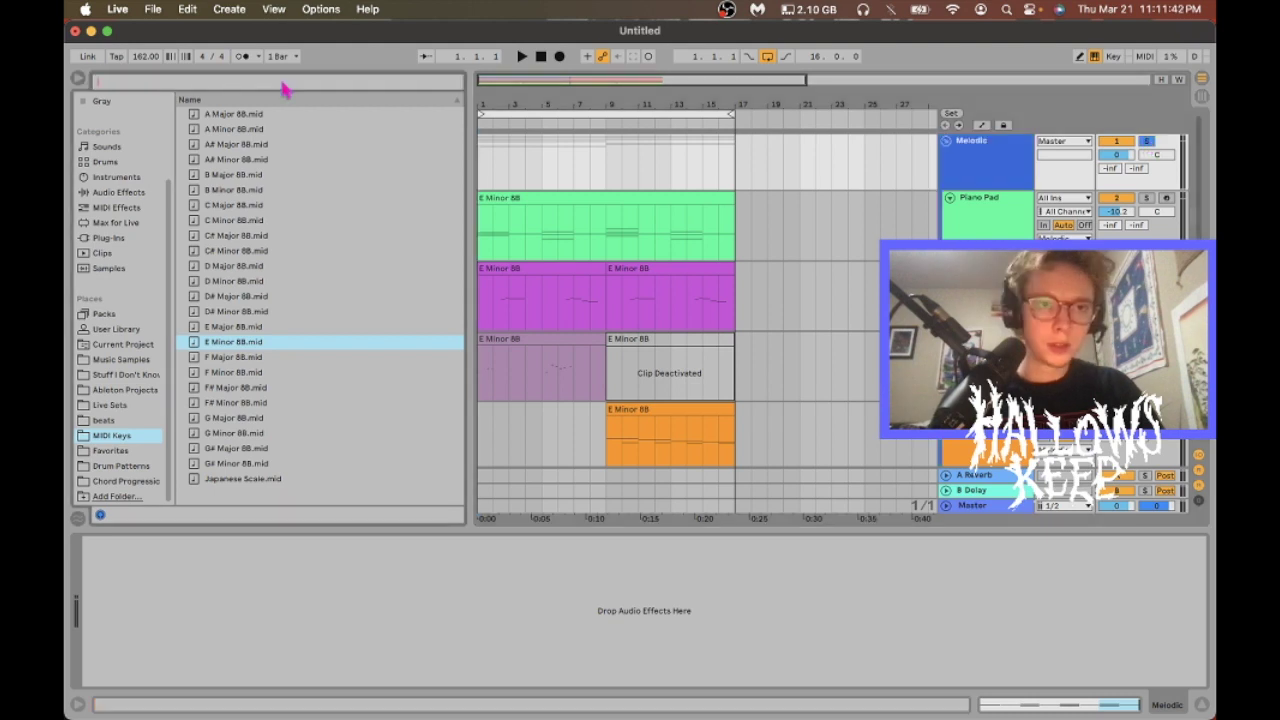
click(284, 86)
text(glue compress)
key(Return)
key(space)
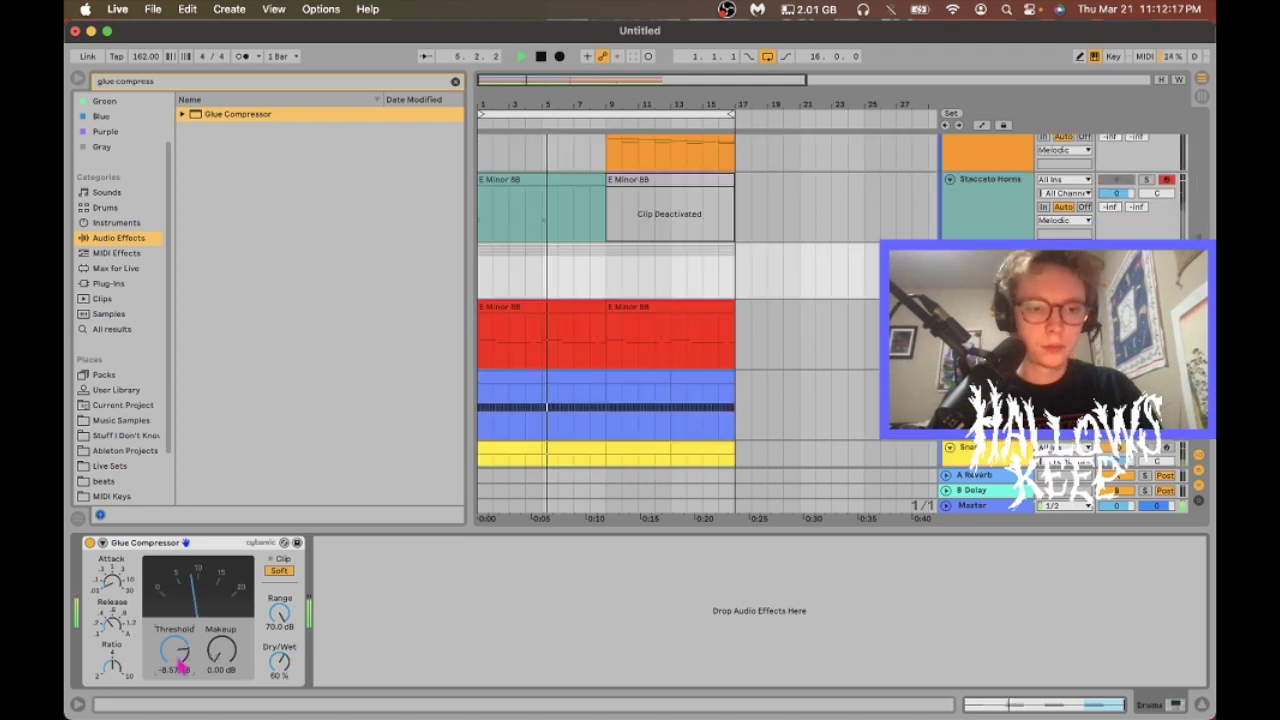
- Fine-tune the threshold of the Drums group's Glue Compressor while the beat plays, and stop playback
drag(178, 666, 178, 661)
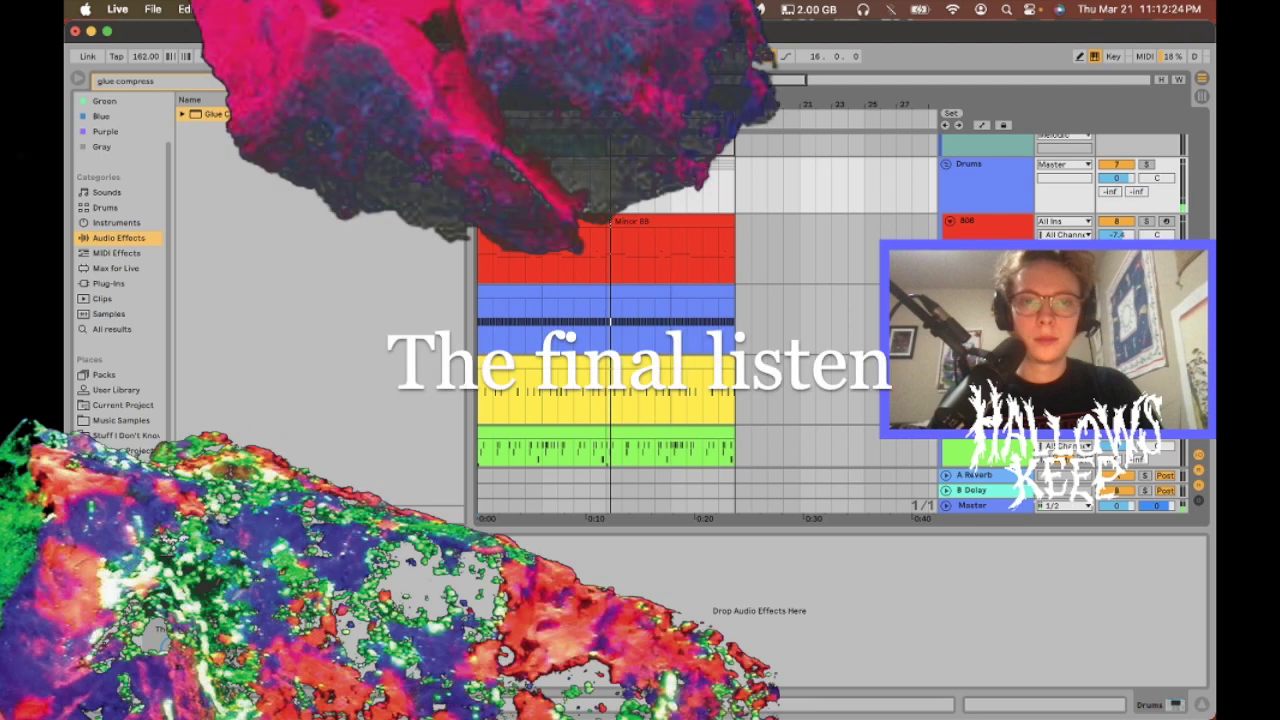
scroll(484, 200, down, 3)
key(space)
- Play the full arrangement from the start while reviewing the devices on the Pluck, Lit Lead and Kick + Percs tracks
click(484, 200)
scroll(484, 200, up, 6)
key(space)
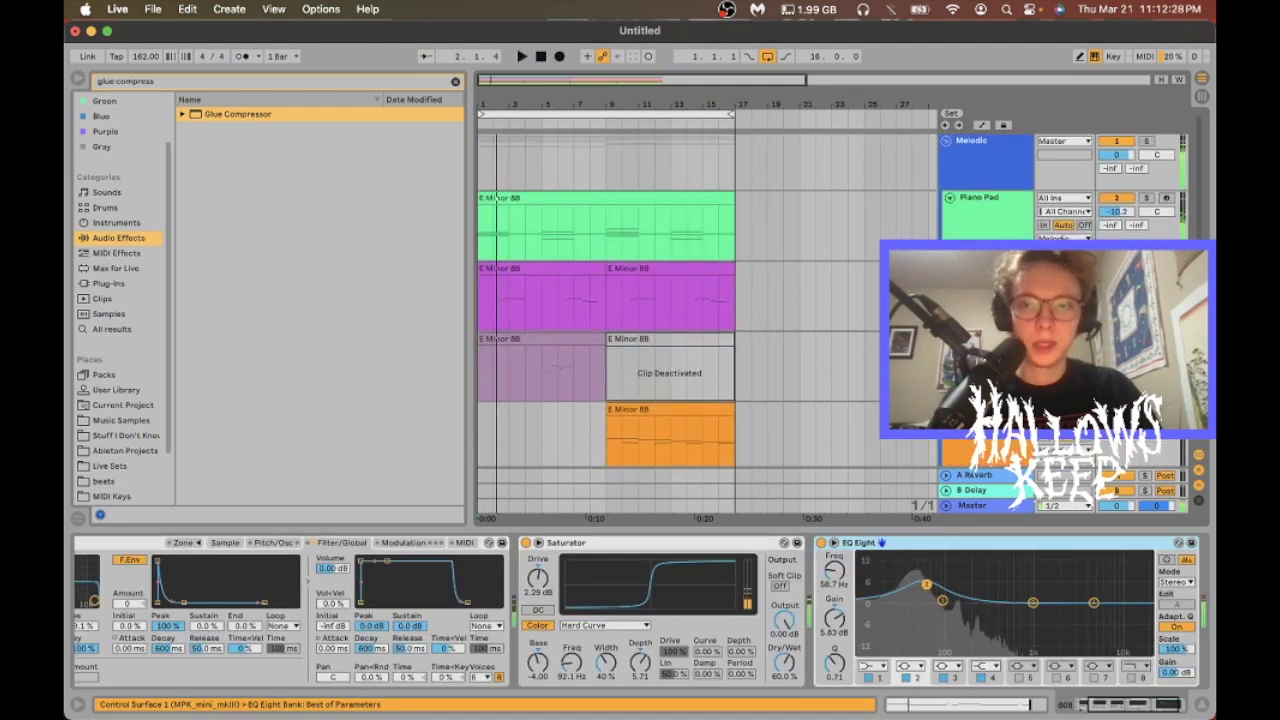
key(space)
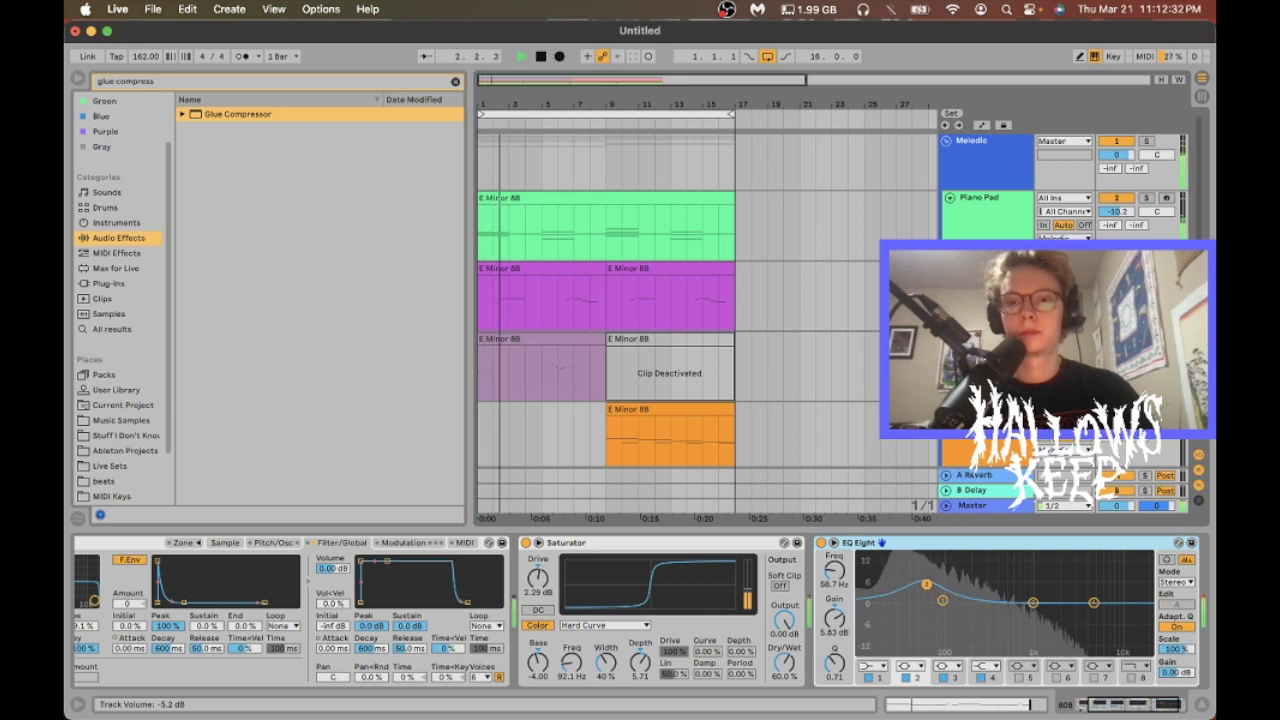
click(982, 340)
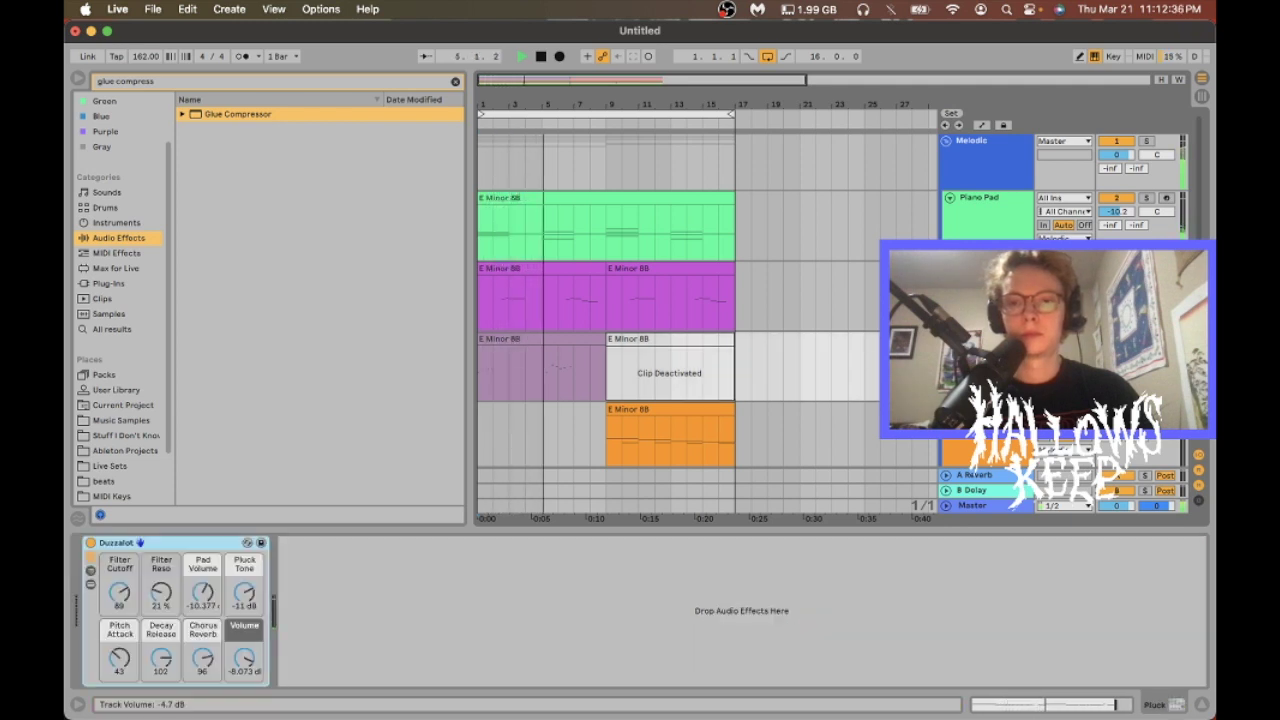
click(1116, 282)
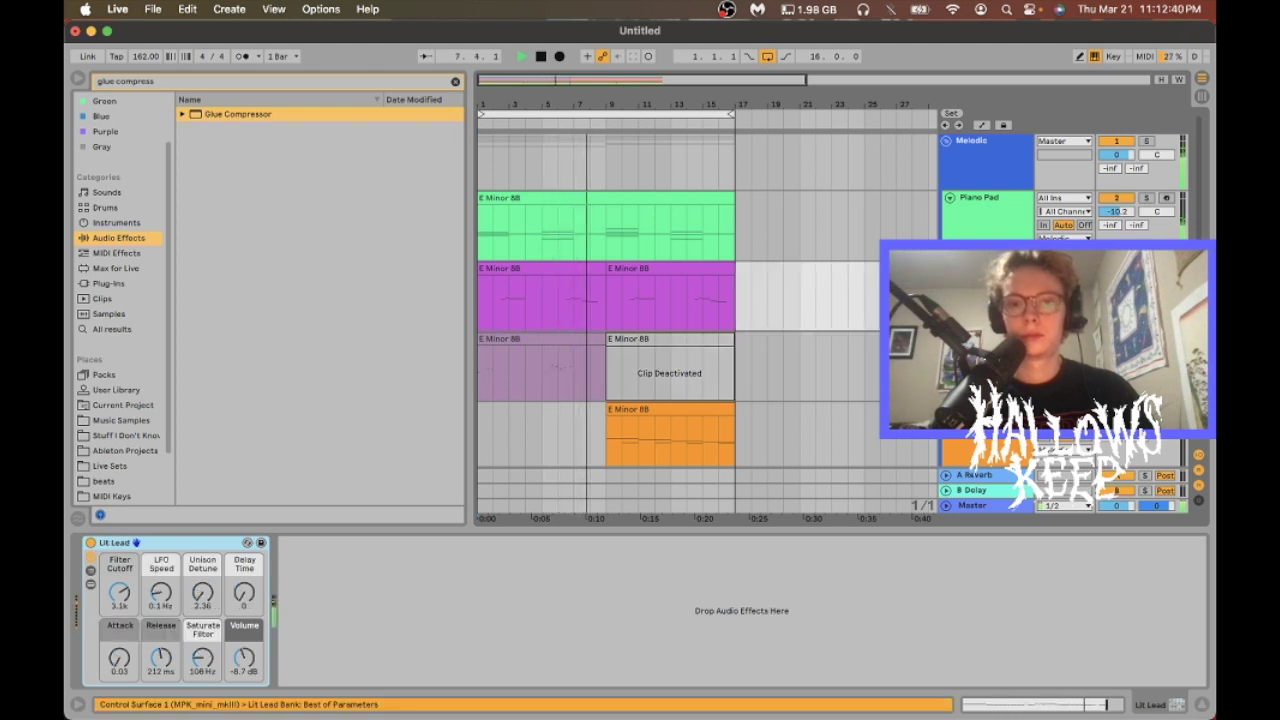
scroll(638, 297, down, 10)
click(633, 365)
scroll(636, 370, up, 5)
scroll(638, 373, up, 3)
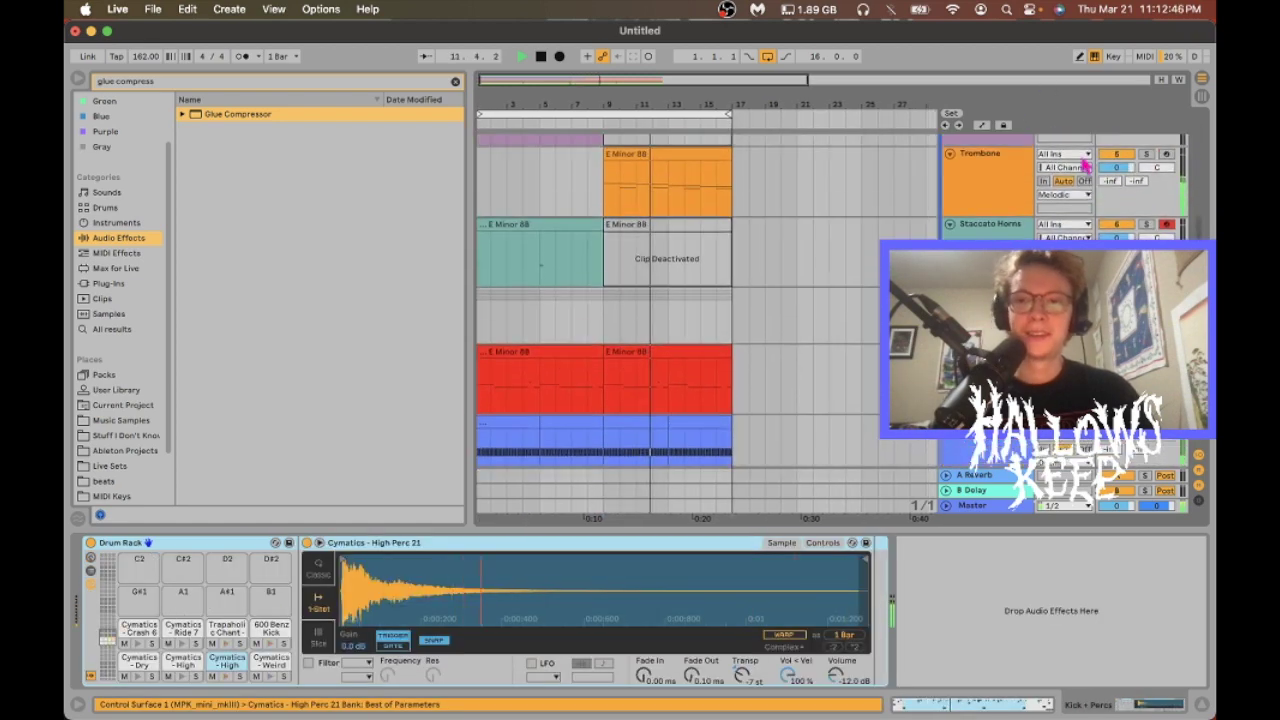
- Lower the Trombone track's volume to -1.7 dB during playback
click(1127, 203)
drag(1119, 185, 1122, 200)
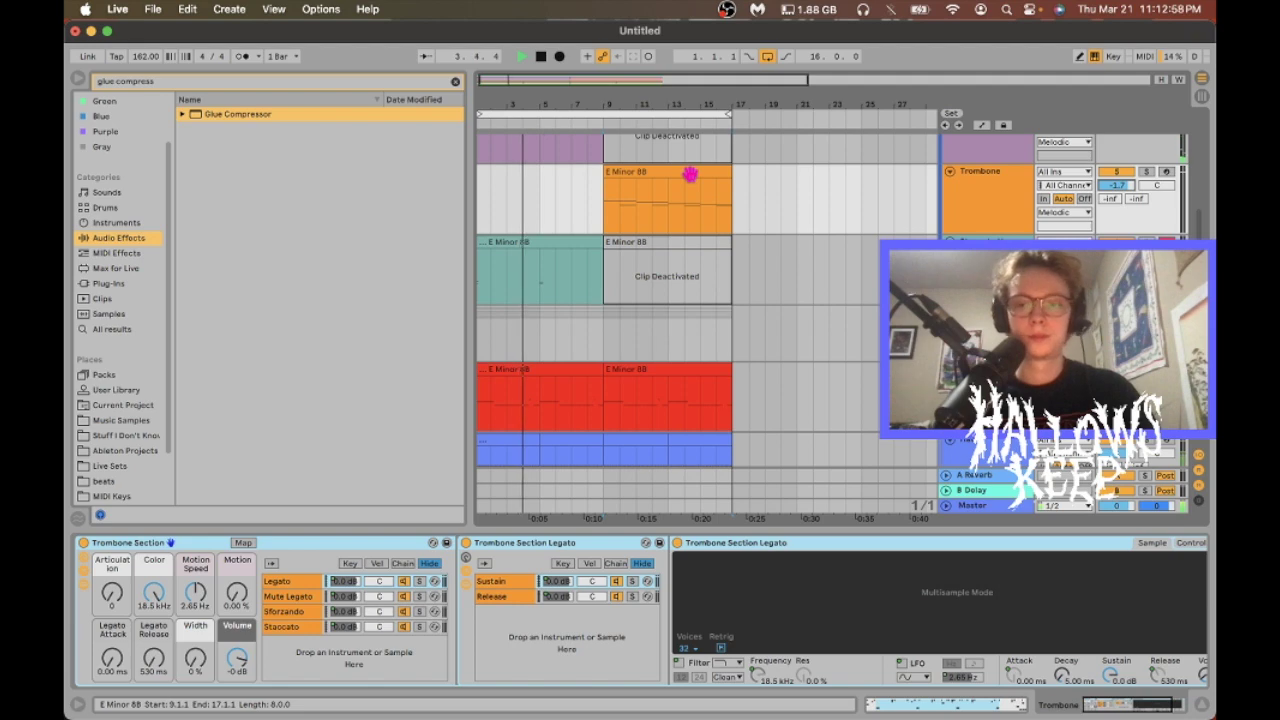
scroll(657, 277, down, 5)
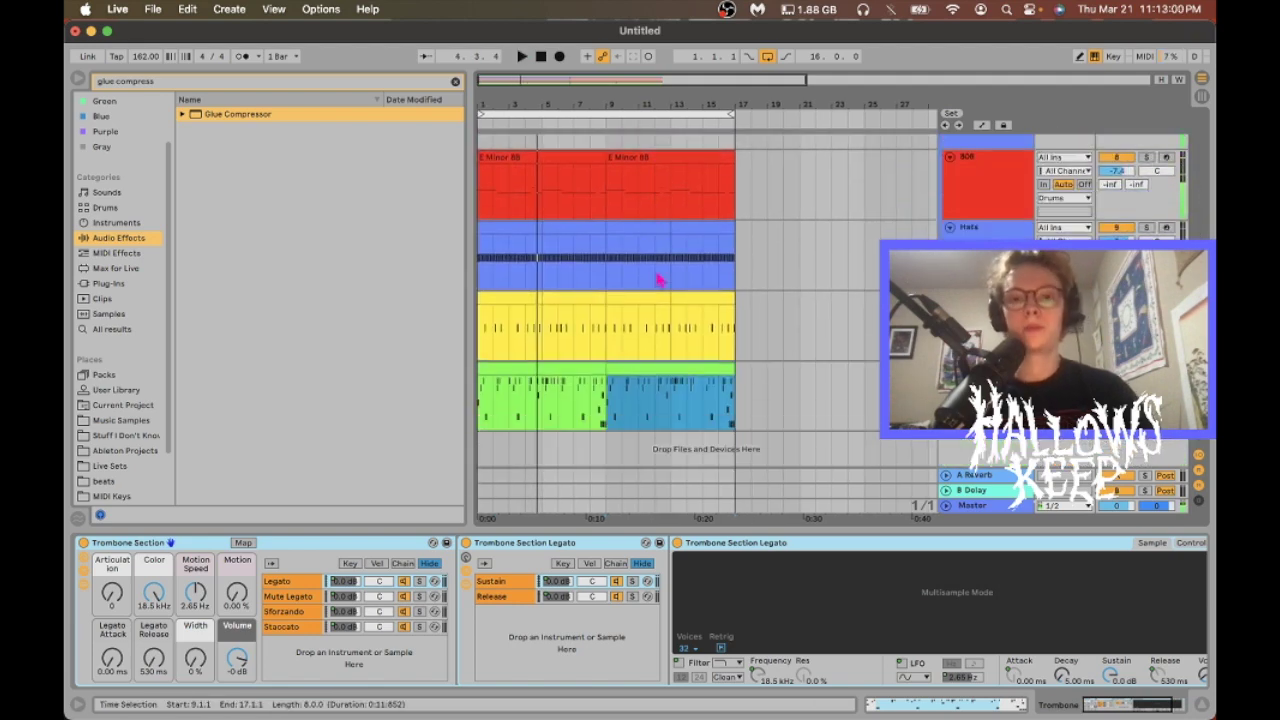